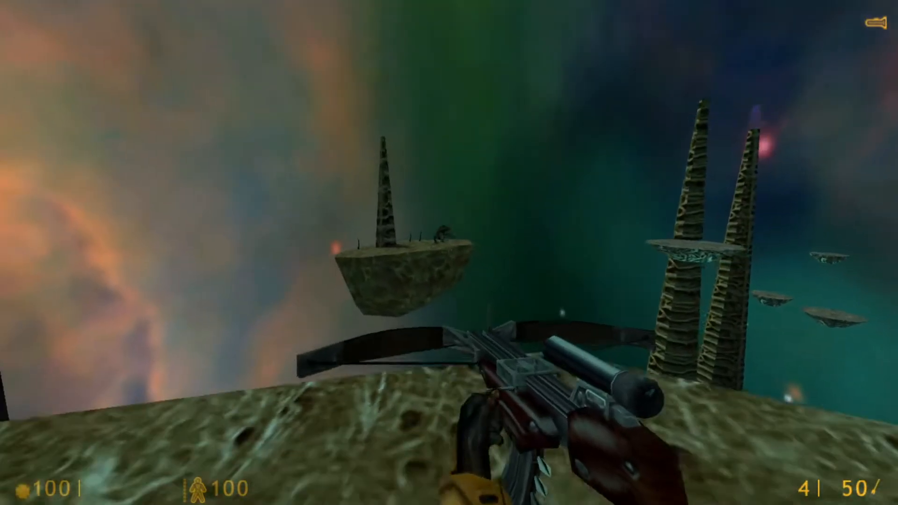
key(w)
key(space)
key(w)
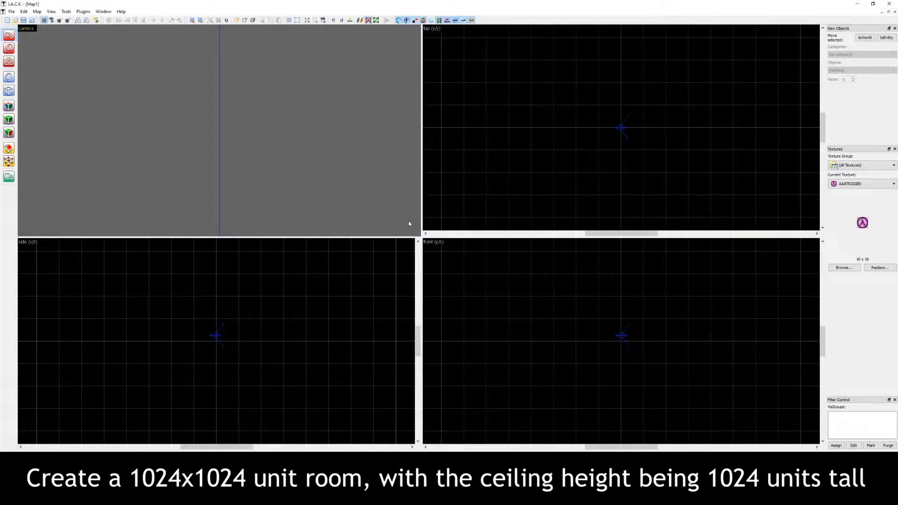
Create a 1024 x 1024 unit block as the room's floor
click(9, 90)
drag(531, 38, 621, 132)
scroll(189, 341, up, 4)
key(Return)
key(shift+s)
key(z)
key(s)
key(z)
Add a wall block 1024 units tall along one edge of the floor
click(219, 130)
click(12, 90)
middle_drag(66, 289, 224, 344)
key(bracketleft)
key(bracketleft)
drag(222, 390, 210, 242)
key(Return)
Clone the wall and arrange the walls around the remaining sides of the floor
mouse_move(528, 77)
shift+mouse_down()
mouse_move(623, 78)
mouse_move(524, 116)
shift+mouse_up()
ctrl+click(155, 99)
click(523, 116)
drag(556, 70, 551, 169)
drag(502, 138, 577, 103)
key(Escape)
Clone the floor block upward to the top of the walls as the ceiling, 1024 units high
key(z)
key(w)
key(z)
click(219, 130)
scroll(290, 307, down, 3)
middle_drag(310, 312, 218, 347)
shift+drag(225, 402, 224, 308)
key(Escape)
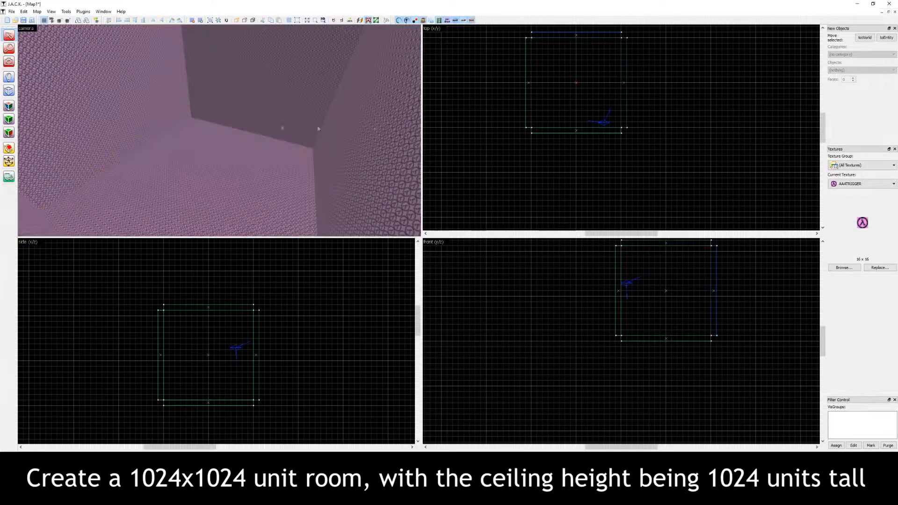
Select all walls, the floor and the ceiling and apply the NULL texture to every side of them
key(z)
key(w)
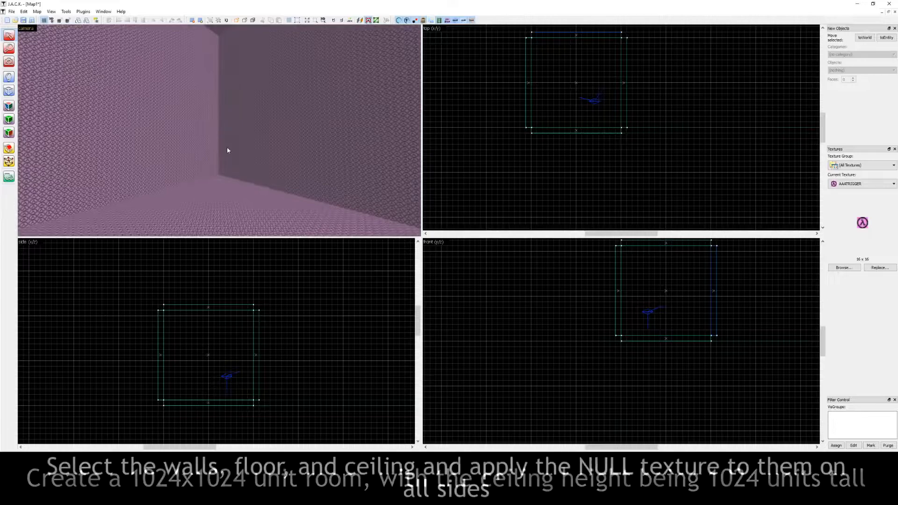
key(ctrl+a)
key(z)
ctrl+click(203, 125)
ctrl+click(219, 131)
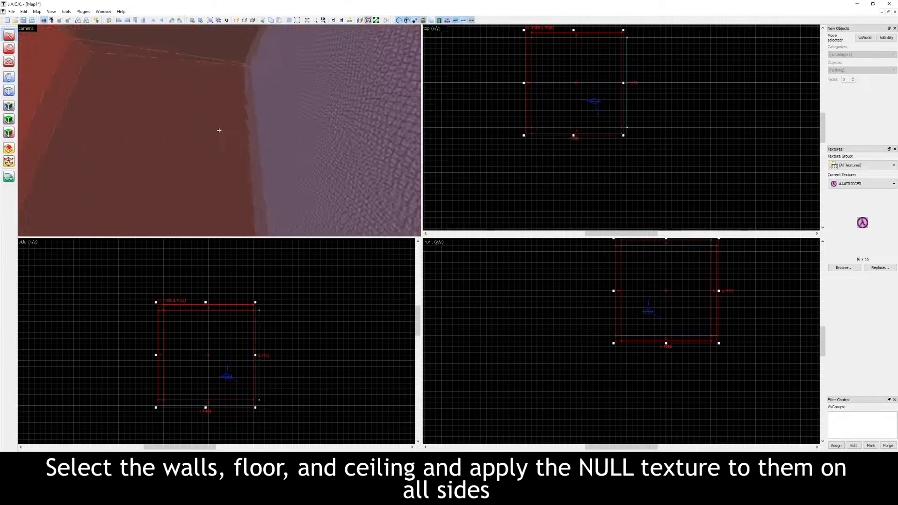
ctrl+click(219, 130)
key(z)
click(844, 268)
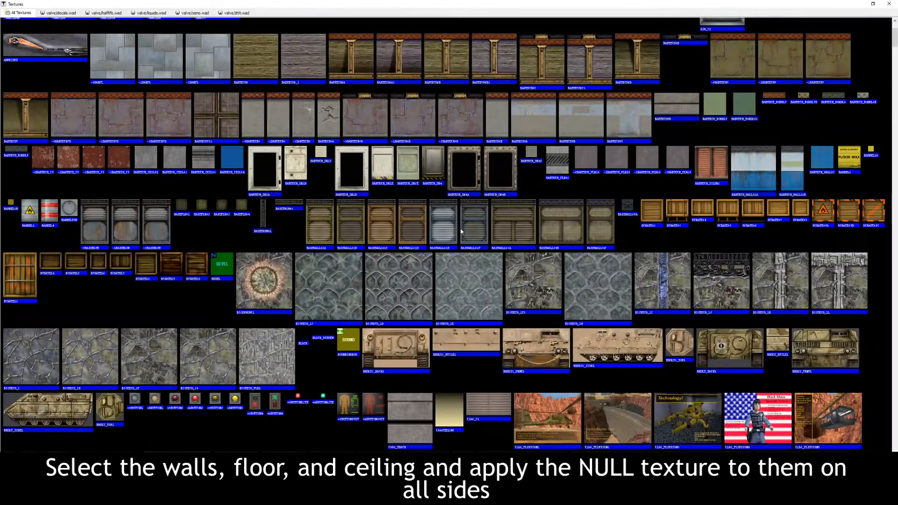
text(null)
double_click(7, 27)
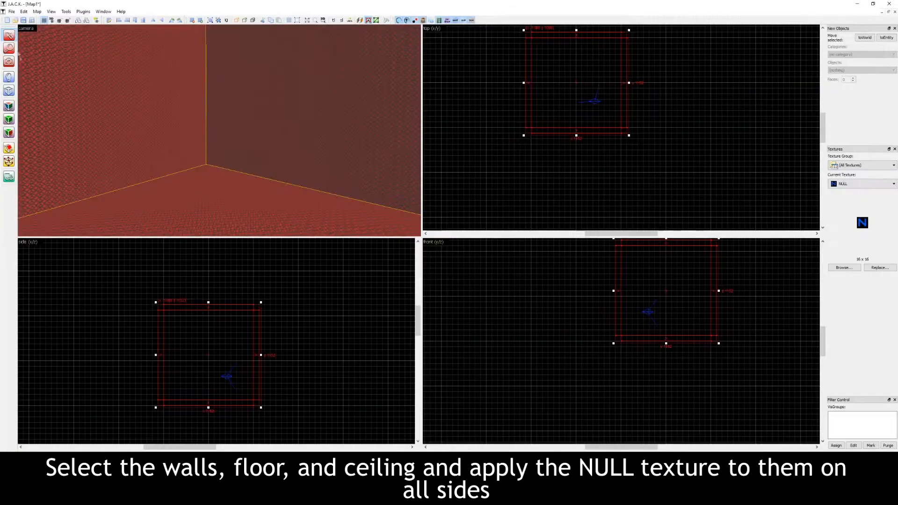
click(8, 121)
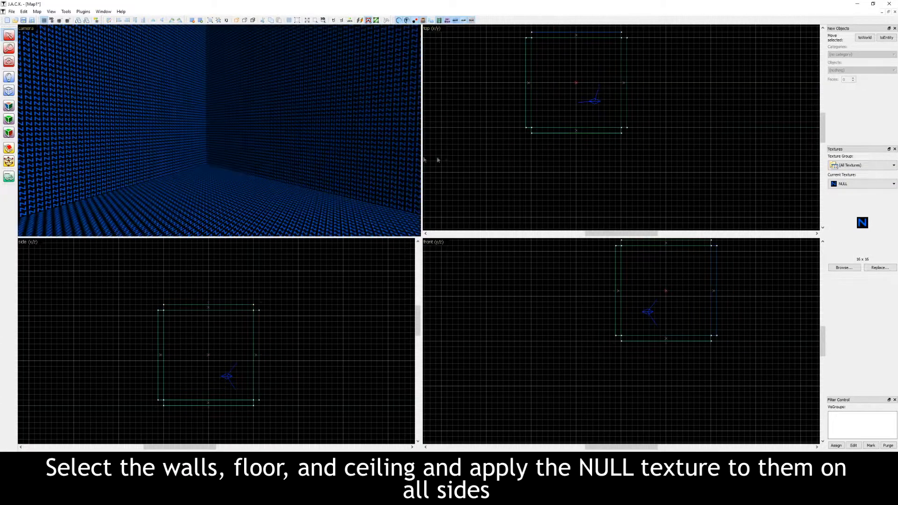
Apply the SKY texture to the inside faces of the room's walls, floor and ceiling
key(shift+a)
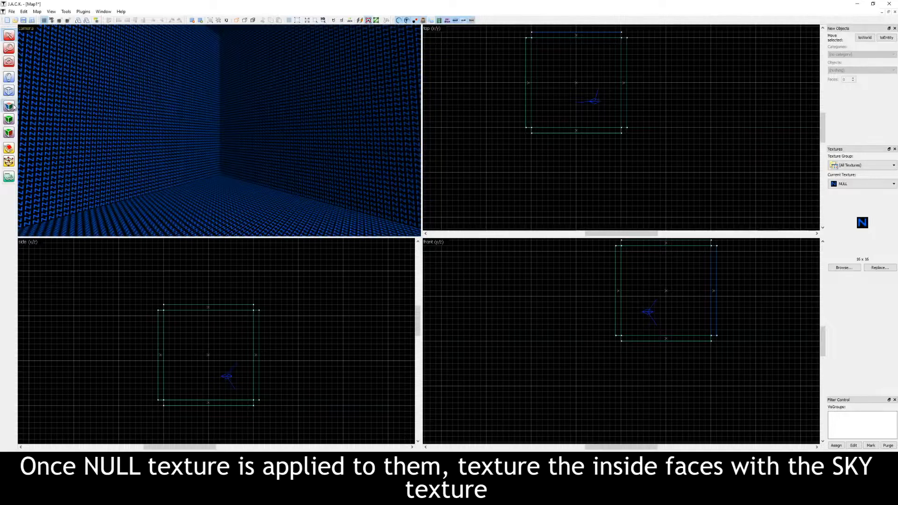
click(483, 285)
text(sky)
double_click(6, 26)
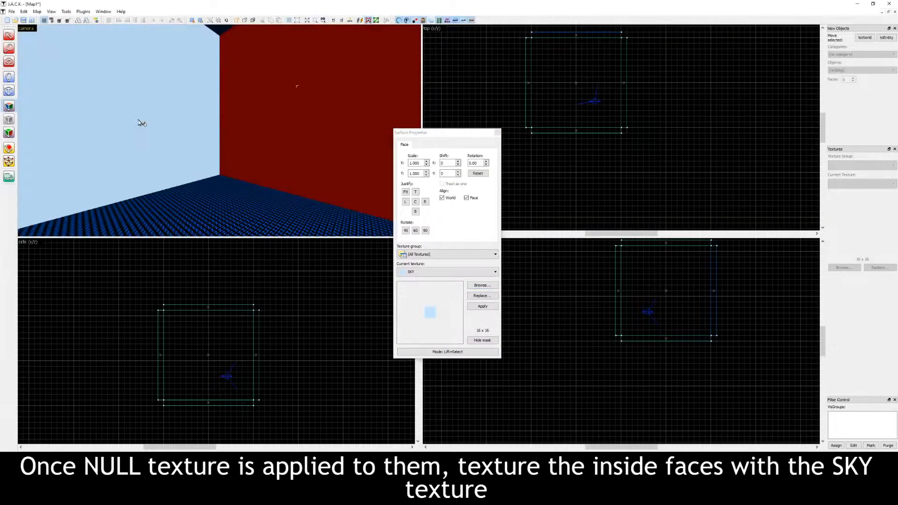
right_drag(160, 139, 219, 131)
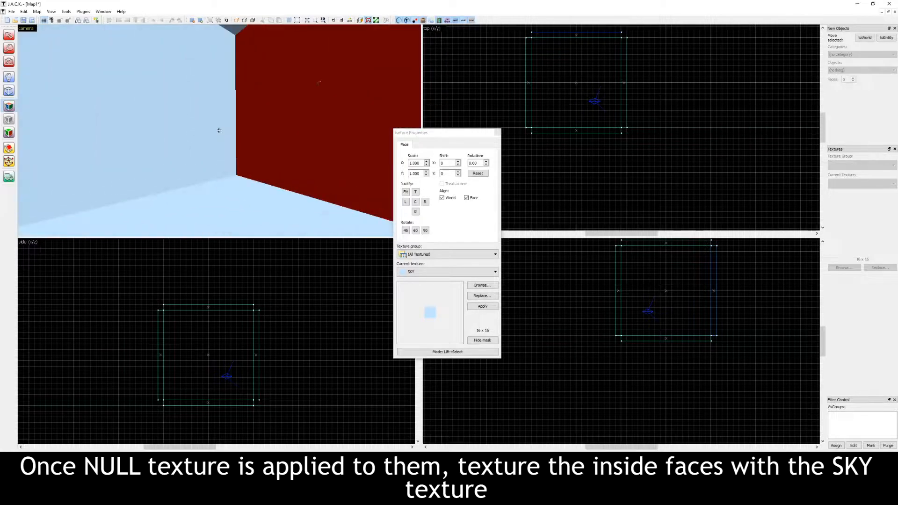
click(497, 132)
Turn on sky display in the 3D view
right_drag(220, 132, 219, 134)
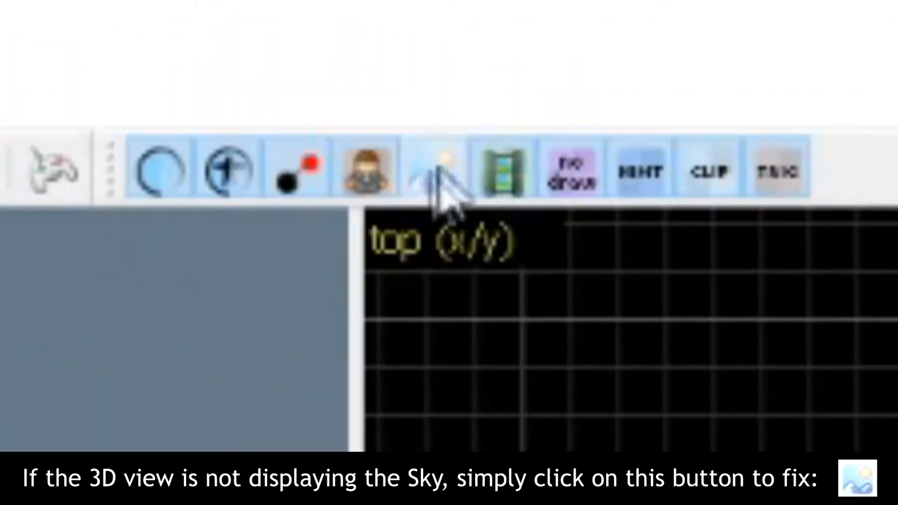
click(440, 172)
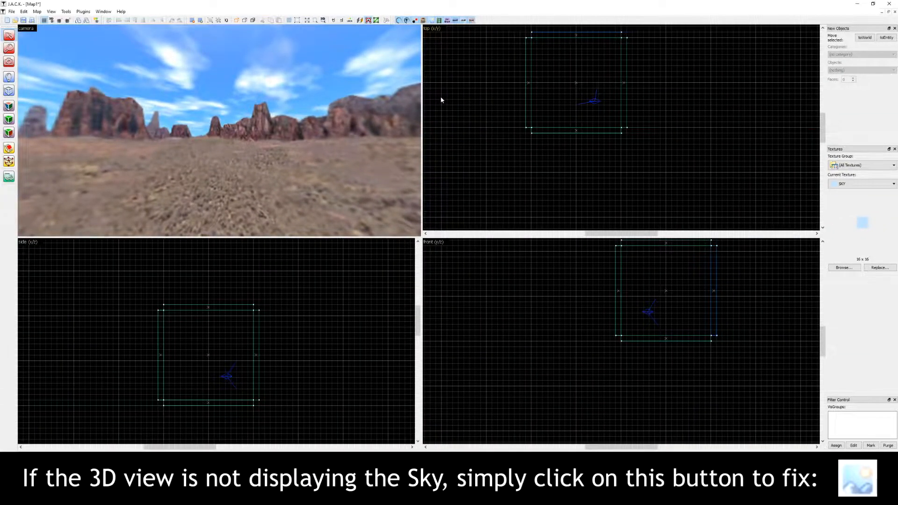
key(z)
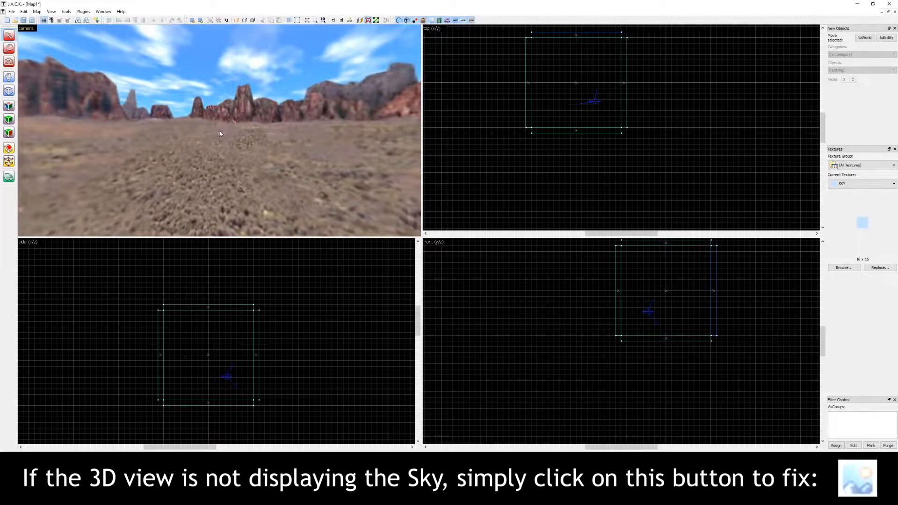
Set the environment map (cl_skyname) in the map properties to Neb7
click(37, 11)
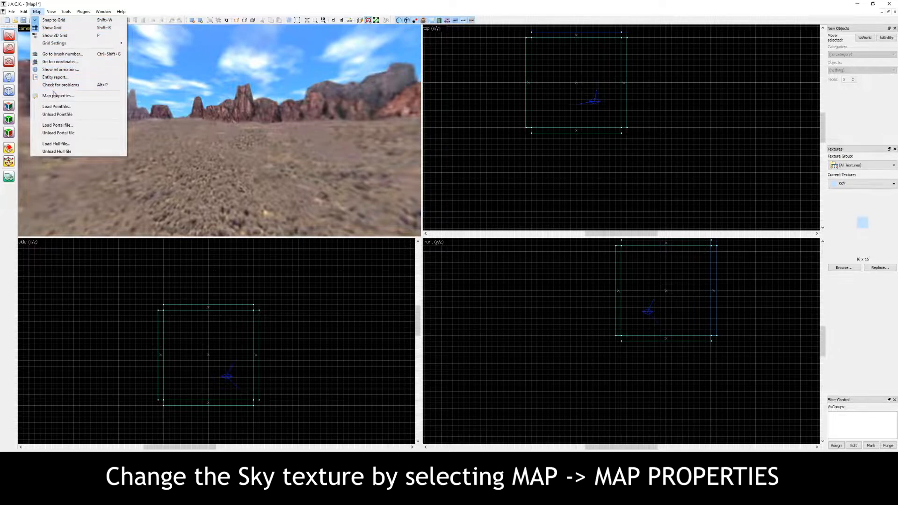
click(79, 97)
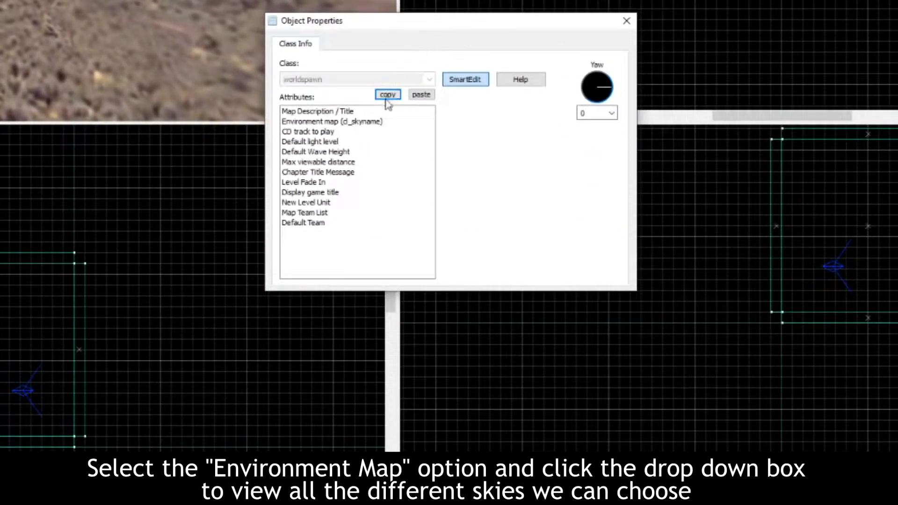
click(378, 122)
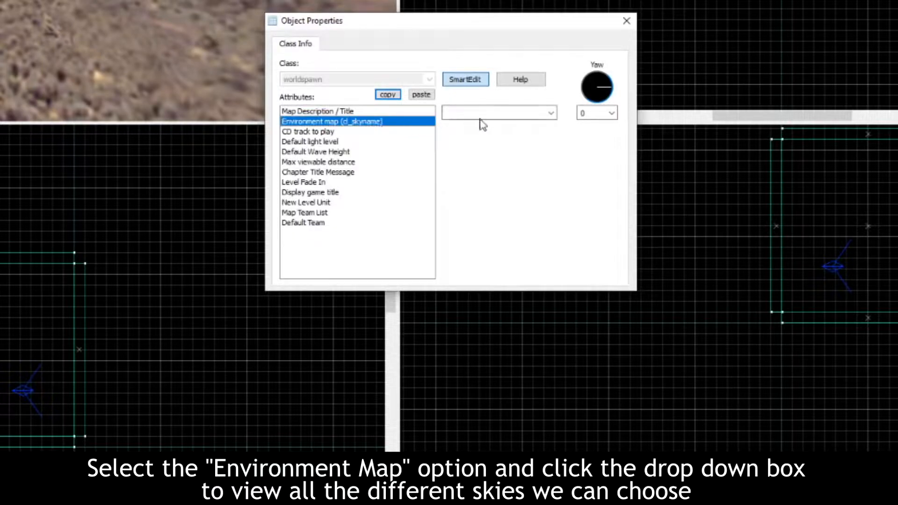
click(552, 113)
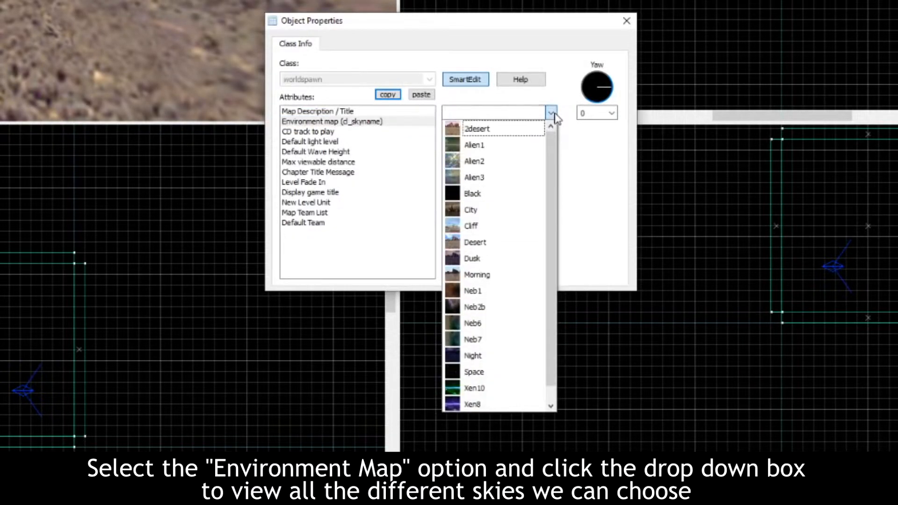
mouse_move(557, 147)
mouse_down()
mouse_move(556, 164)
mouse_move(559, 132)
mouse_up()
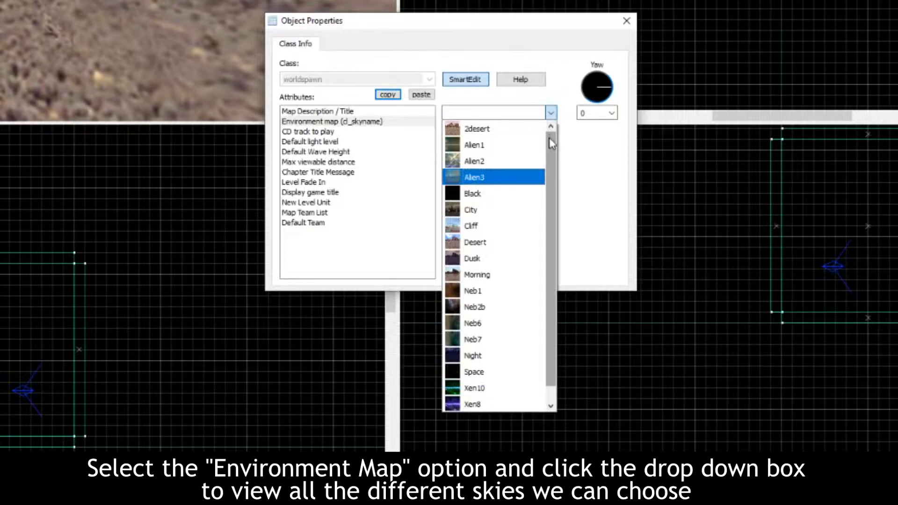
click(551, 113)
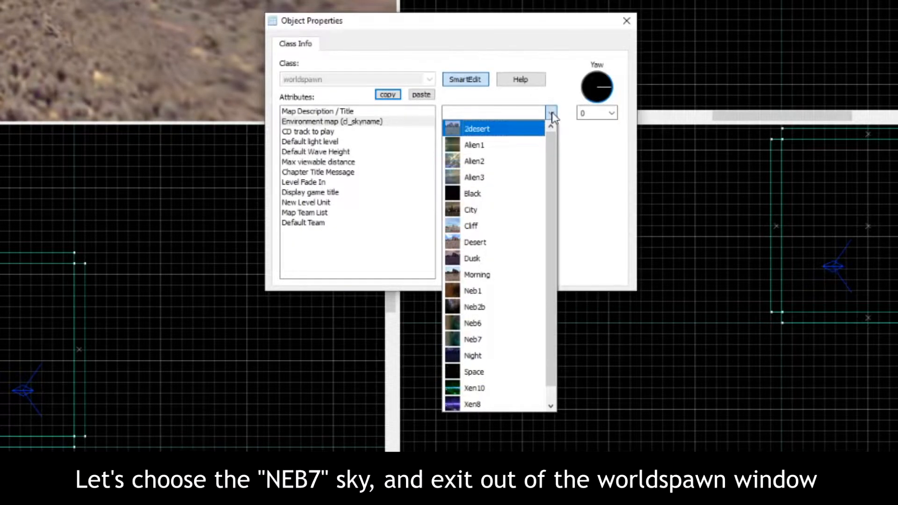
click(499, 339)
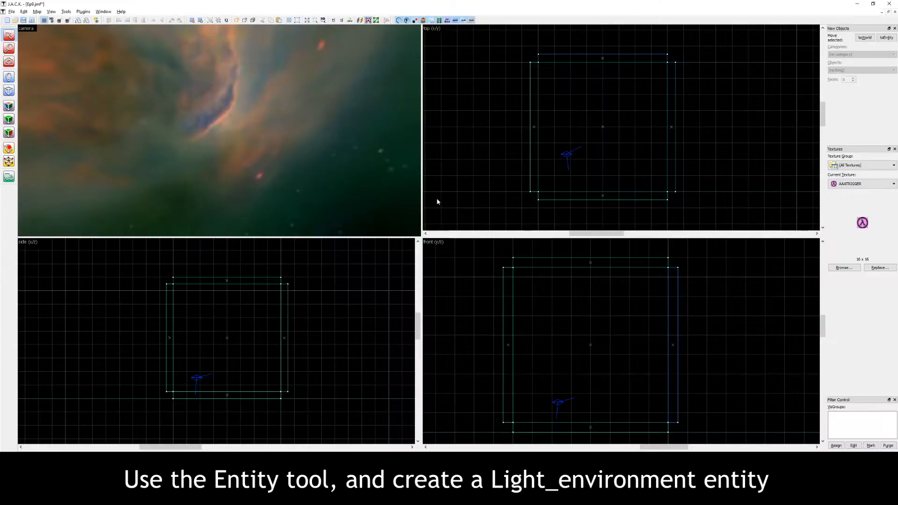
Place a point entity inside the room and change its class to light_environment
click(11, 78)
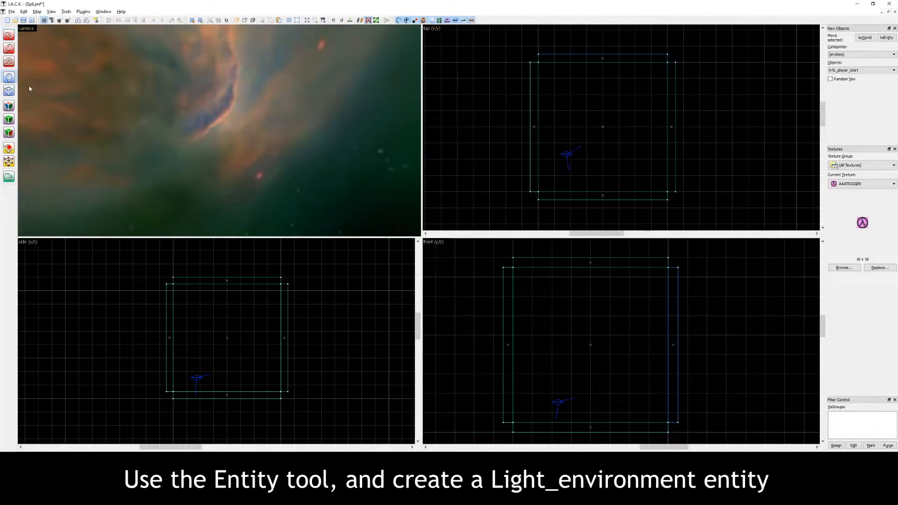
click(263, 183)
click(8, 35)
double_click(275, 159)
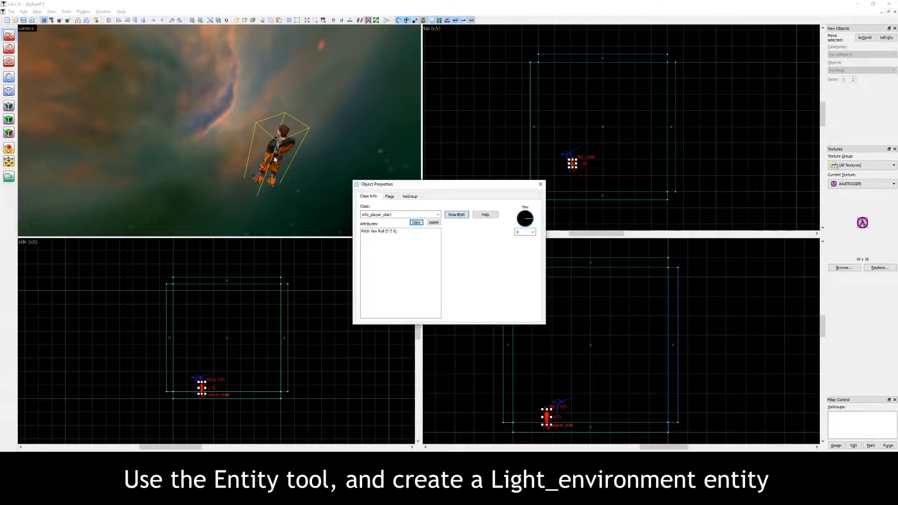
double_click(397, 214)
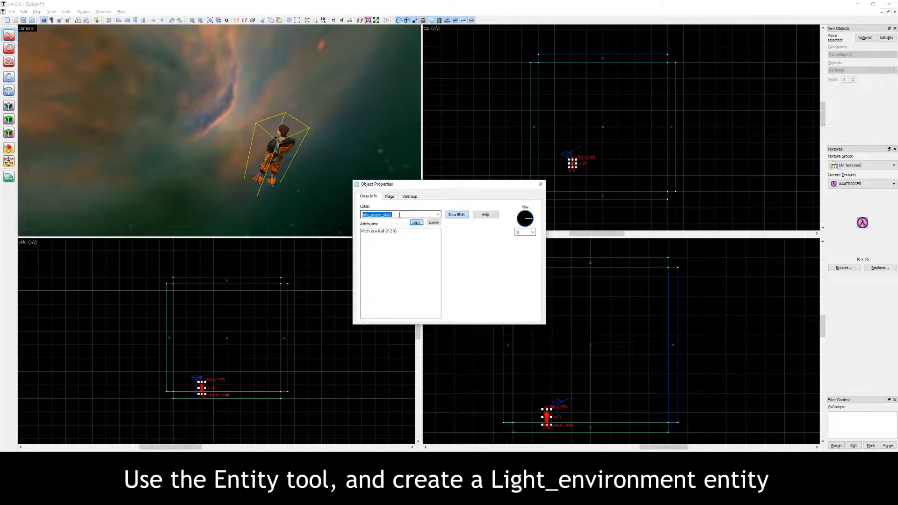
text(light_environment)
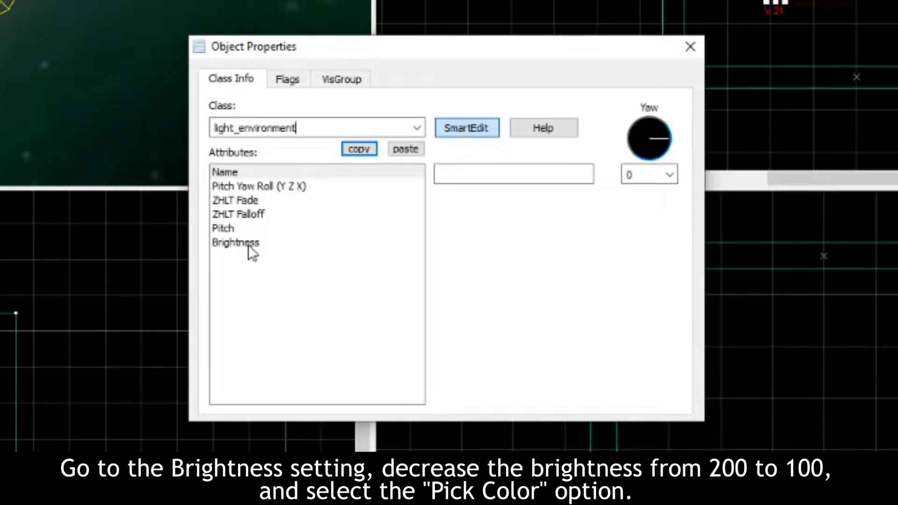
Set the light_environment's brightness to 100 and its colour to a darkened green of 77 156 115
click(248, 245)
drag(516, 179, 496, 176)
text(100)
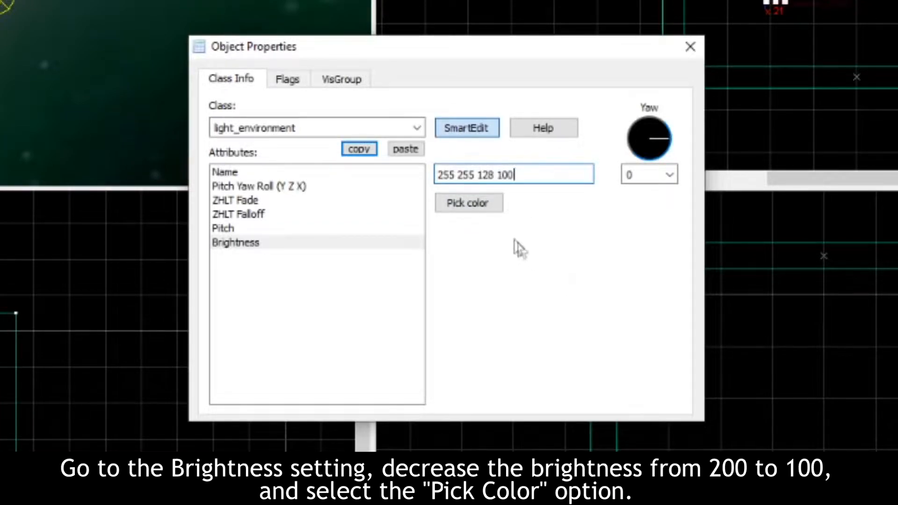
click(469, 202)
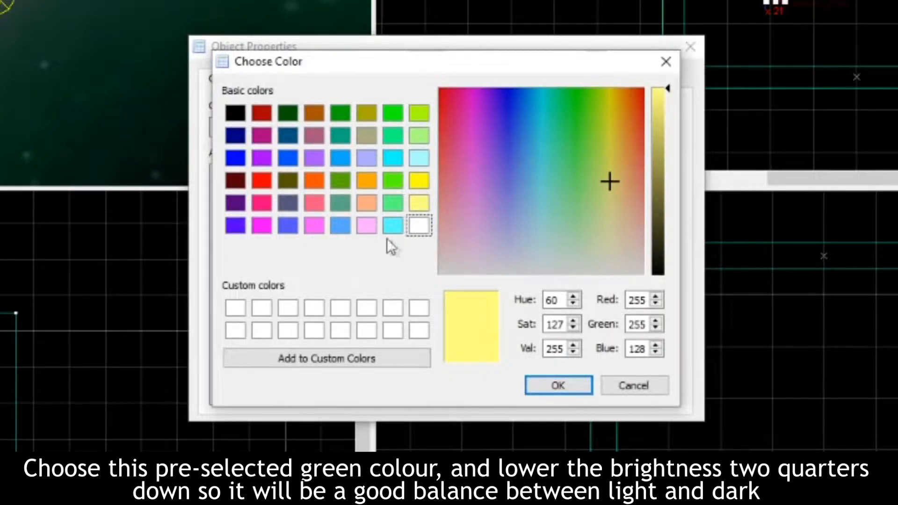
click(338, 203)
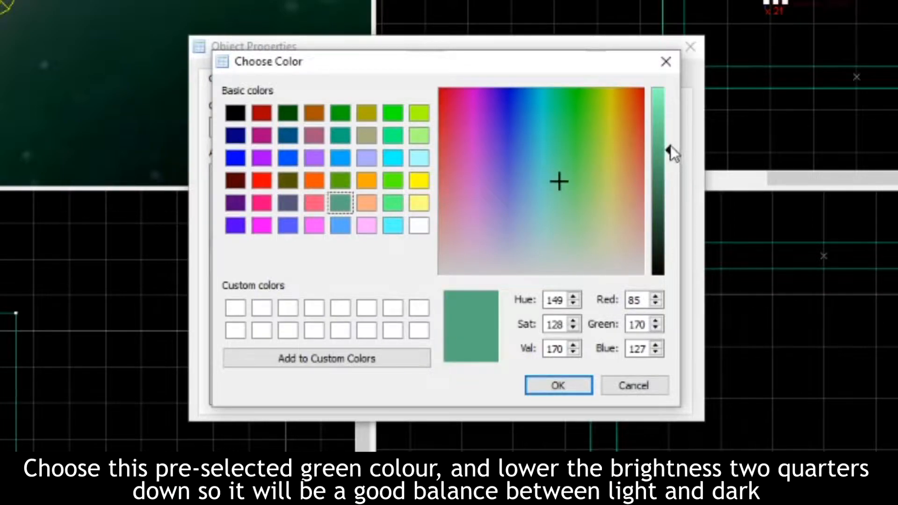
drag(669, 146, 667, 162)
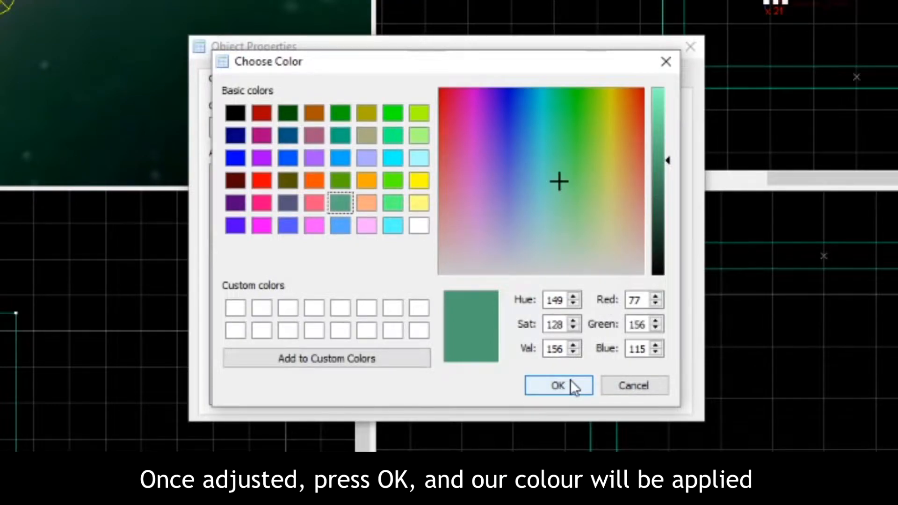
click(559, 385)
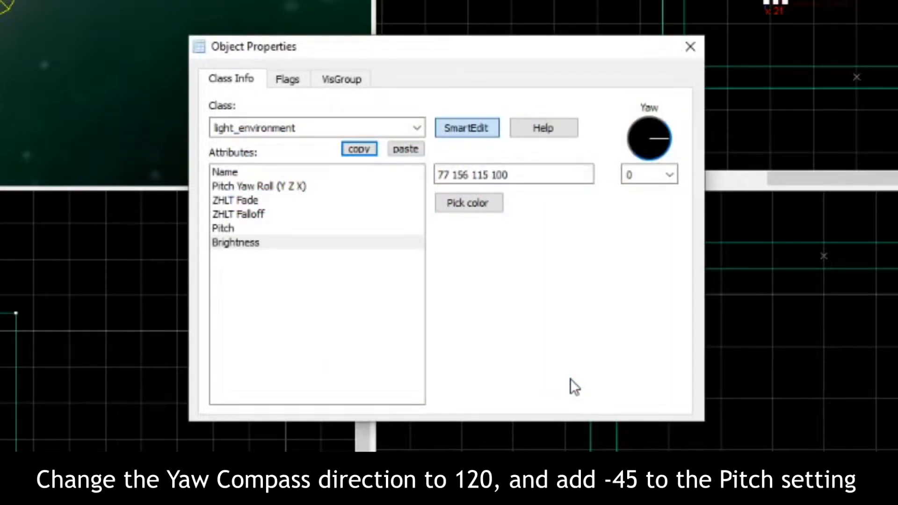
Set the light_environment's yaw to 120 and its pitch to -45, and close its properties
click(643, 175)
drag(643, 175, 629, 174)
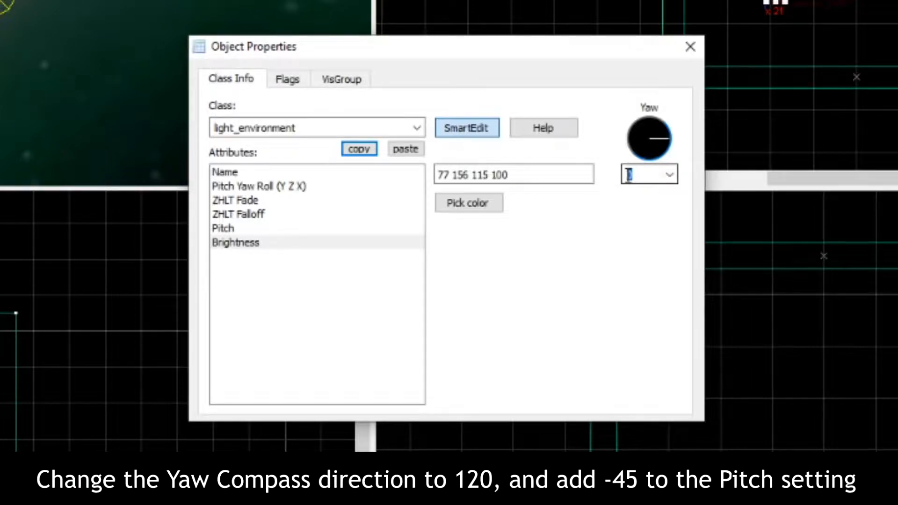
text(120)
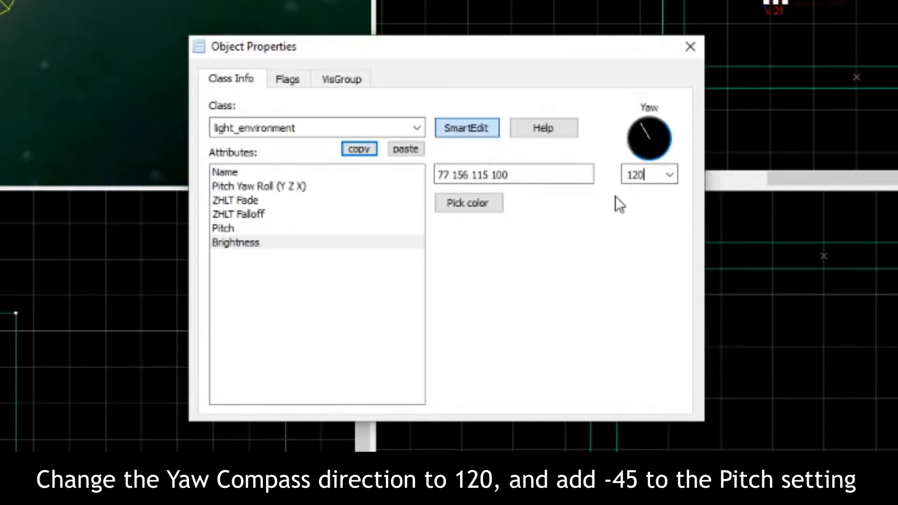
click(229, 228)
drag(451, 176, 417, 178)
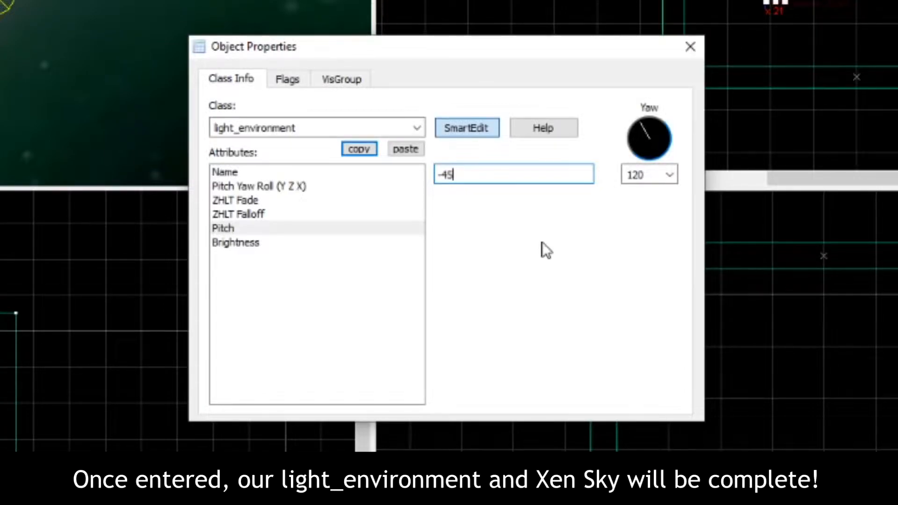
click(691, 48)
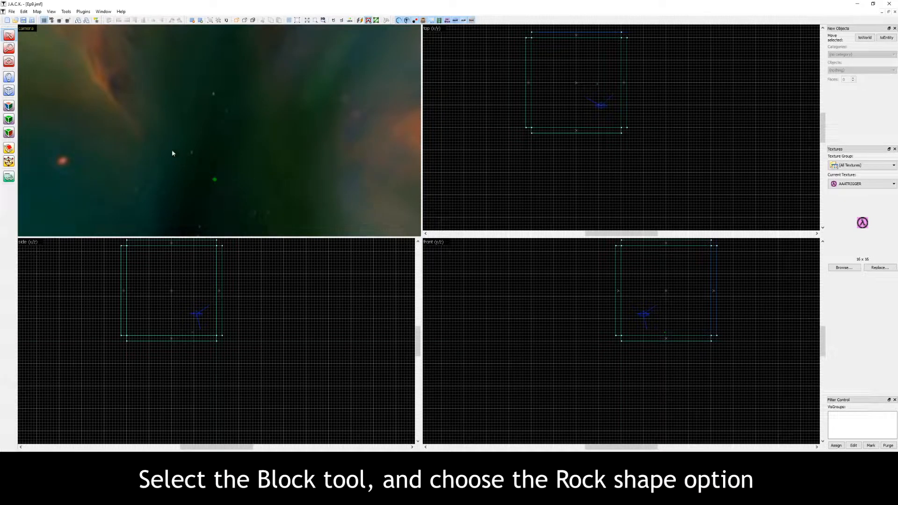
Create a rock primitive measuring 256 x 256 x 256 units inside the sky room
click(9, 91)
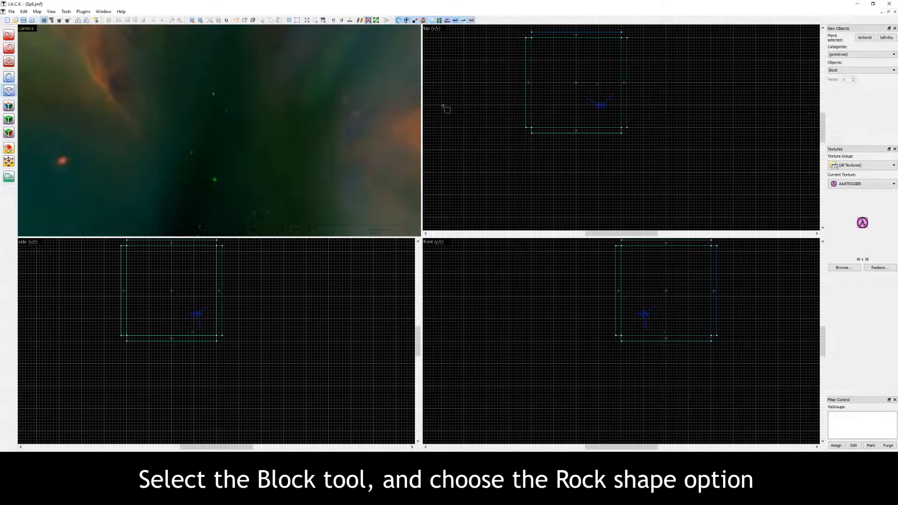
click(849, 70)
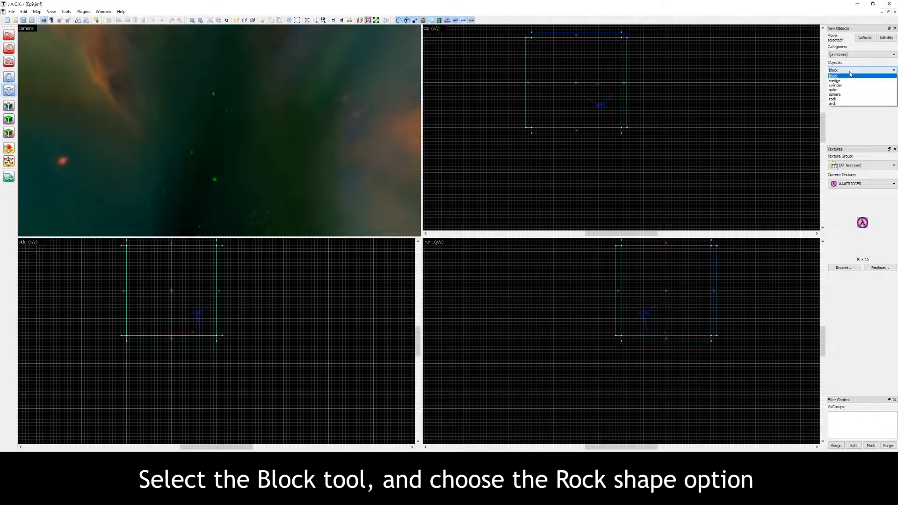
click(832, 100)
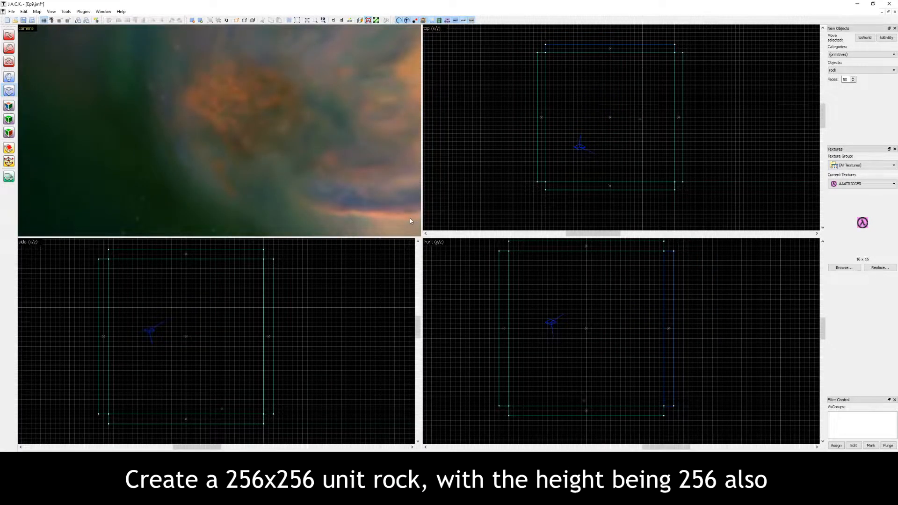
drag(578, 117, 611, 150)
scroll(175, 385, up, 3)
drag(162, 387, 163, 332)
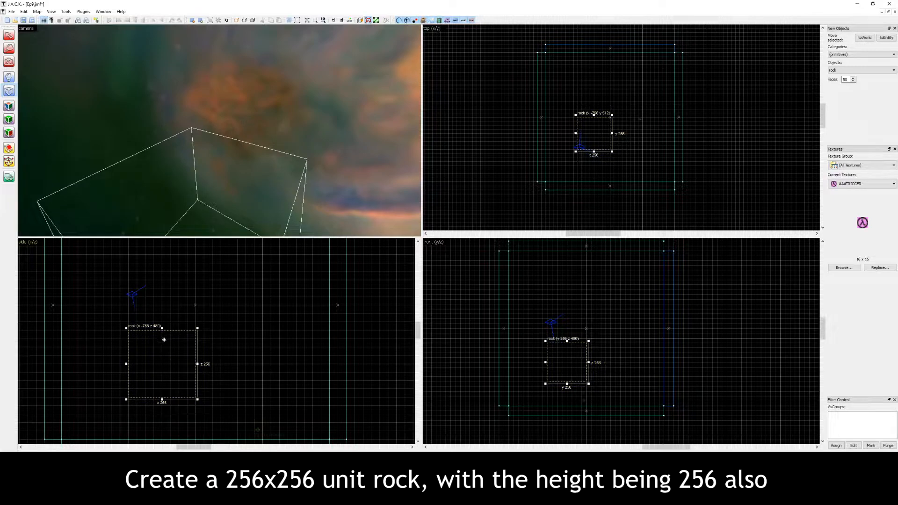
key(Return)
Rotate the rock so its best-looking side faces down, and move it closer to the middle of the room
drag(240, 174, 219, 130)
key(a)
key(w)
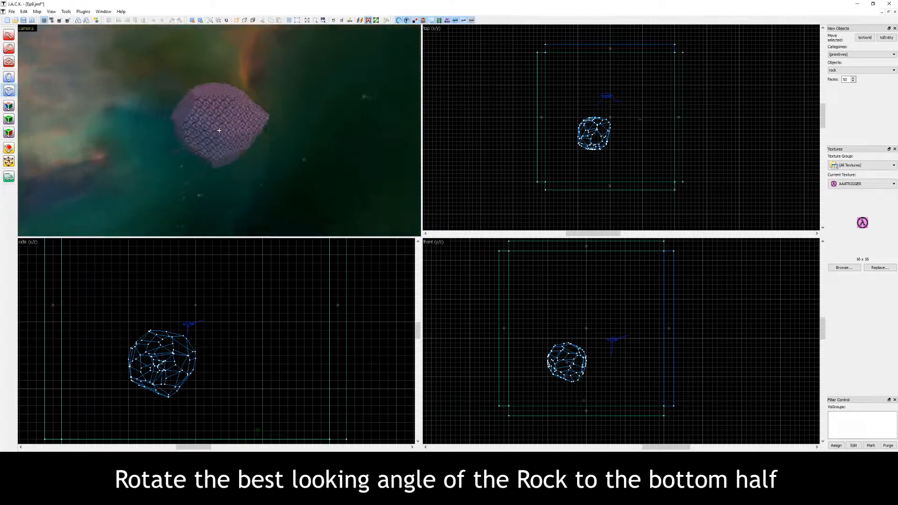
key(z)
click(8, 35)
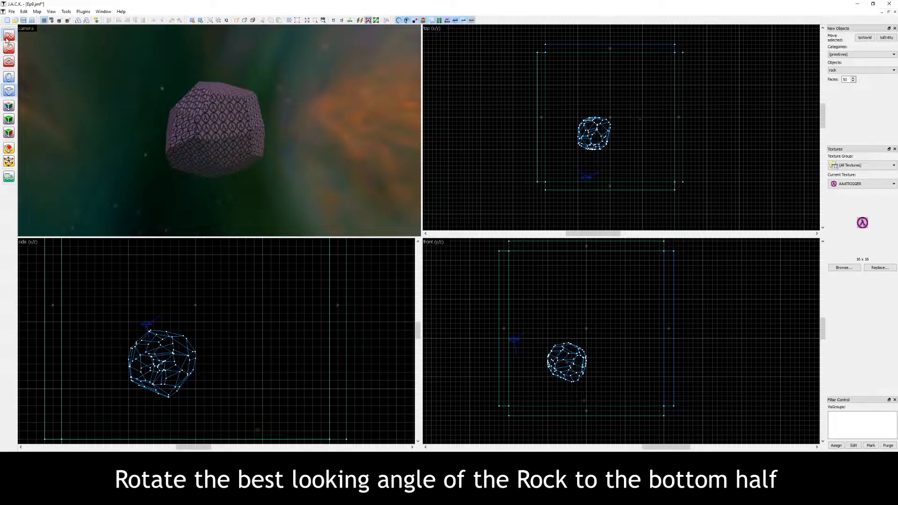
click(227, 130)
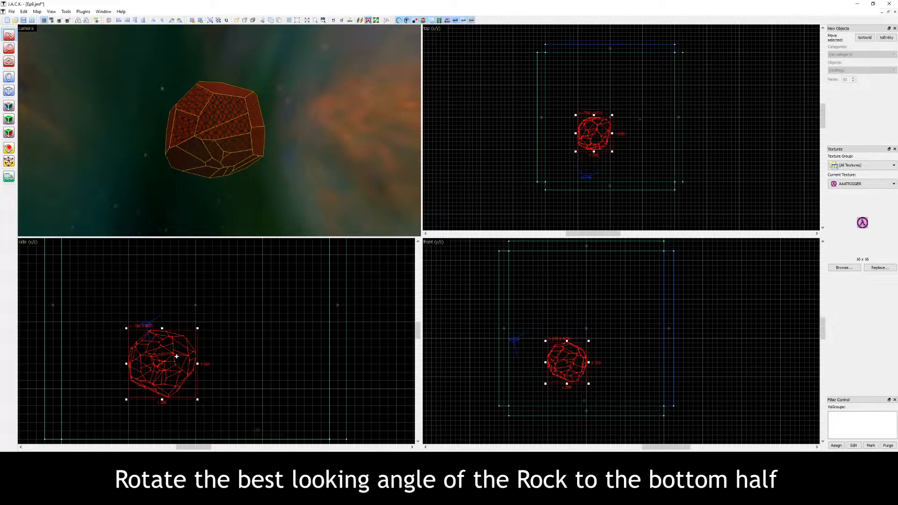
drag(176, 357, 197, 408)
mouse_move(225, 340)
mouse_down()
mouse_move(216, 333)
mouse_move(235, 327)
mouse_move(244, 336)
mouse_move(223, 337)
mouse_up()
click(287, 347)
Clip about a third off the top of the rock with a horizontal cut, keeping the lower part with a flat top
key(z)
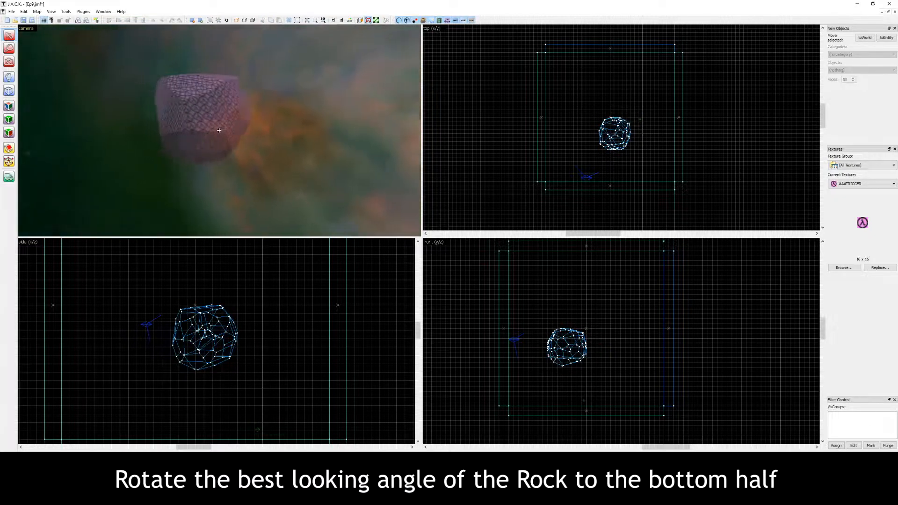
key(w)
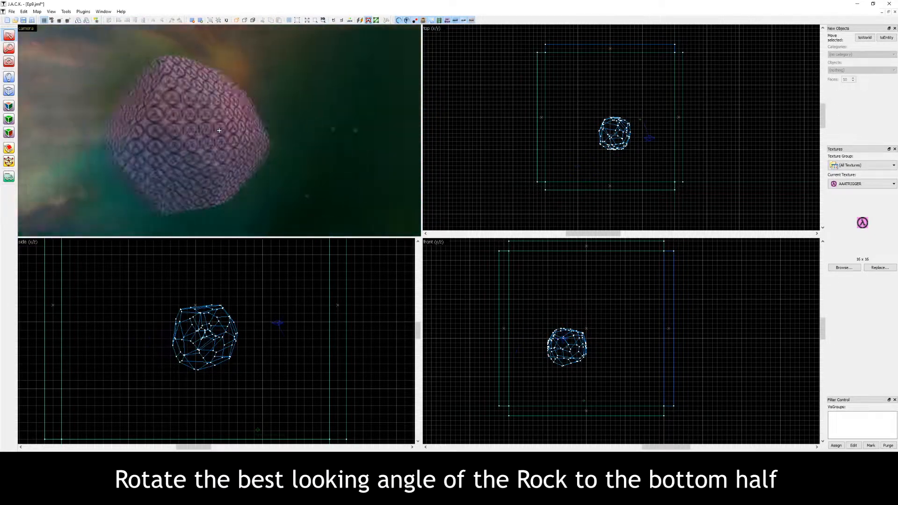
key(s)
key(z)
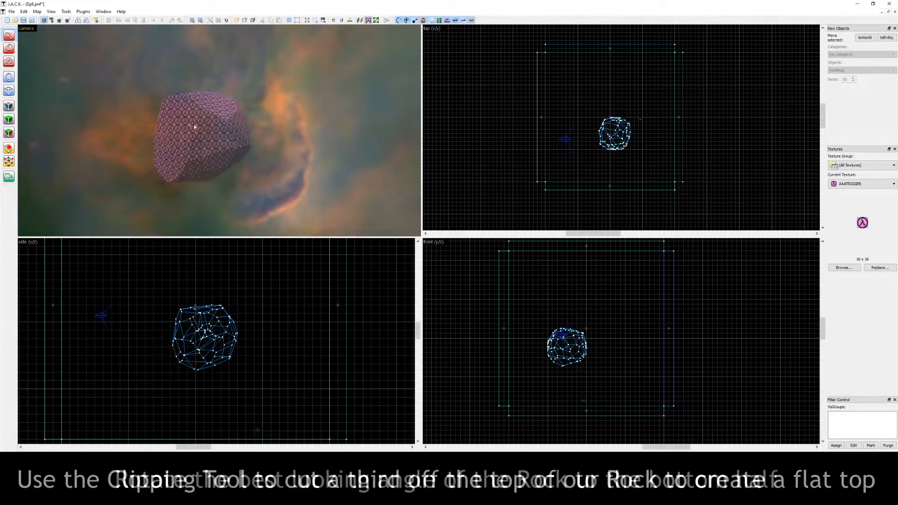
click(211, 135)
click(7, 150)
scroll(182, 323, up, 3)
drag(167, 322, 315, 322)
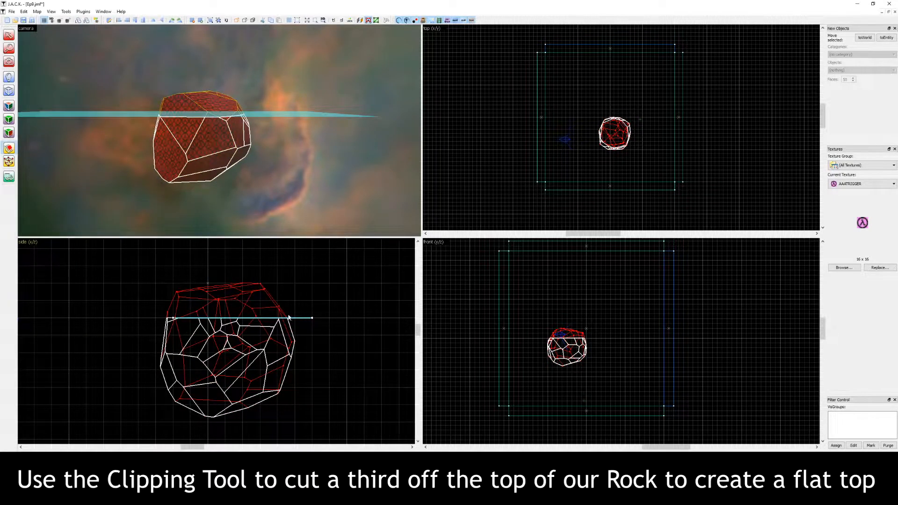
key(Return)
Apply the NULL texture to the entire clipped rock and deselect it
key(z)
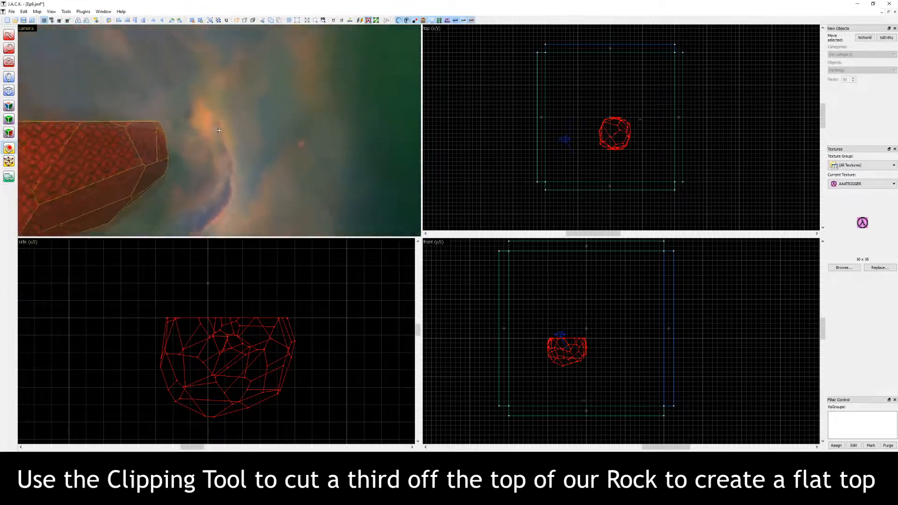
key(w)
key(s)
key(d)
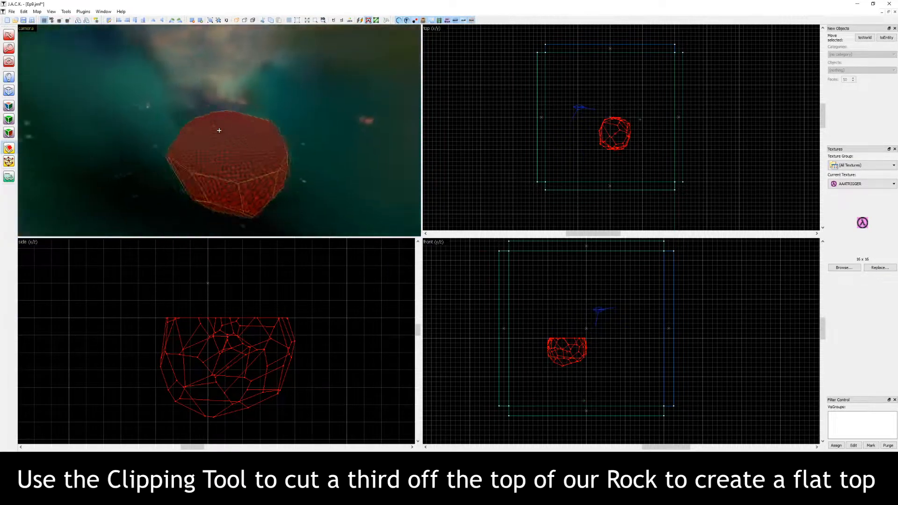
key(z)
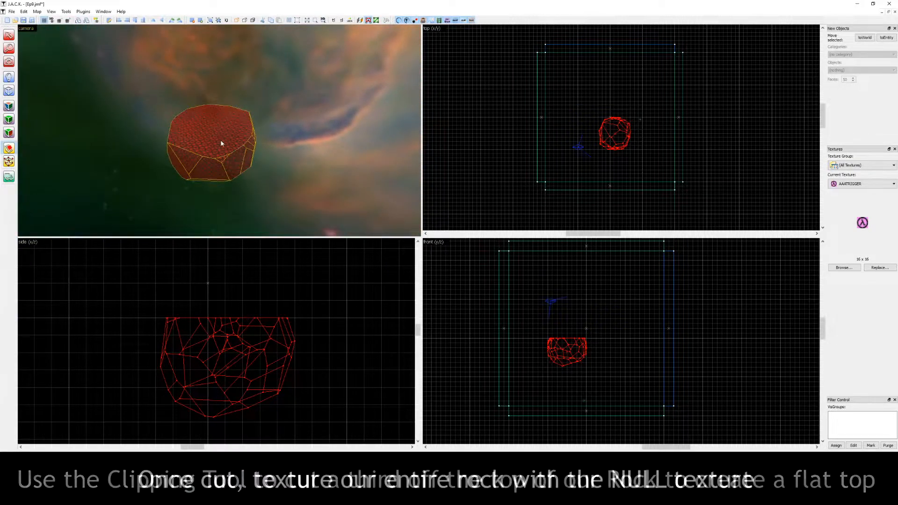
click(852, 267)
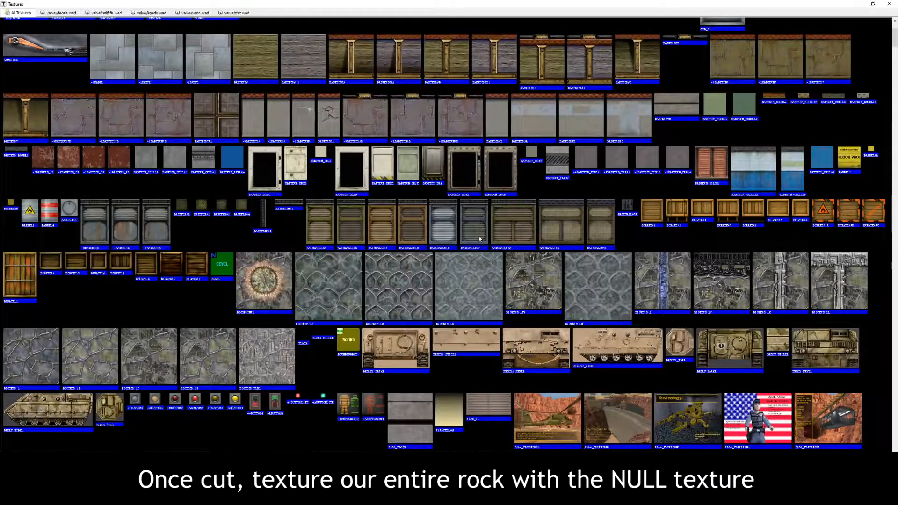
text(null)
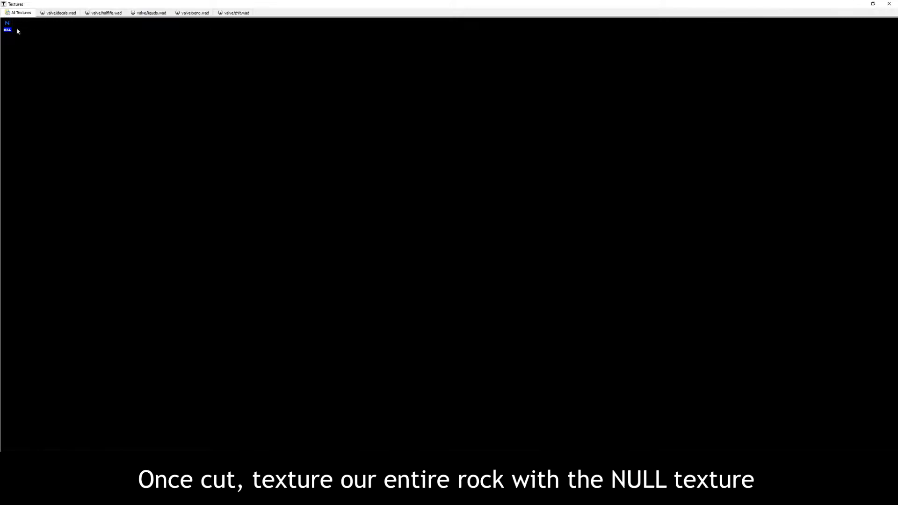
double_click(8, 26)
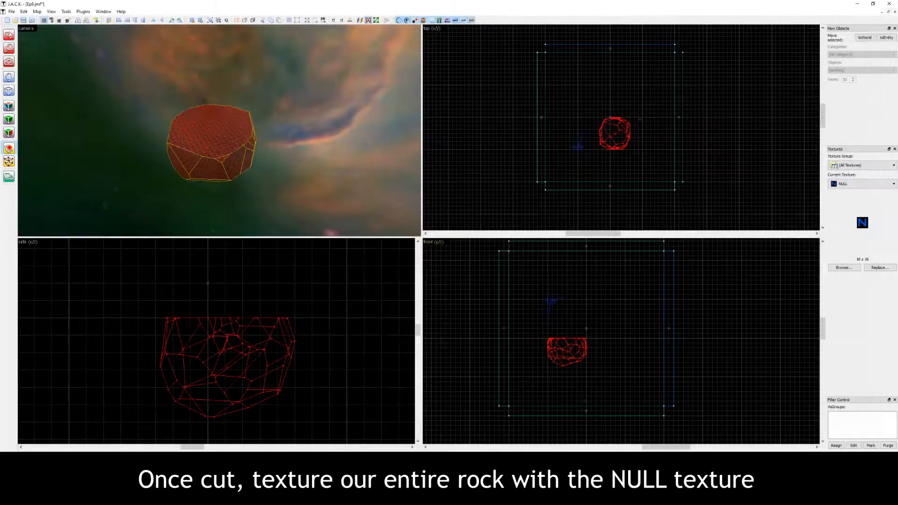
click(11, 122)
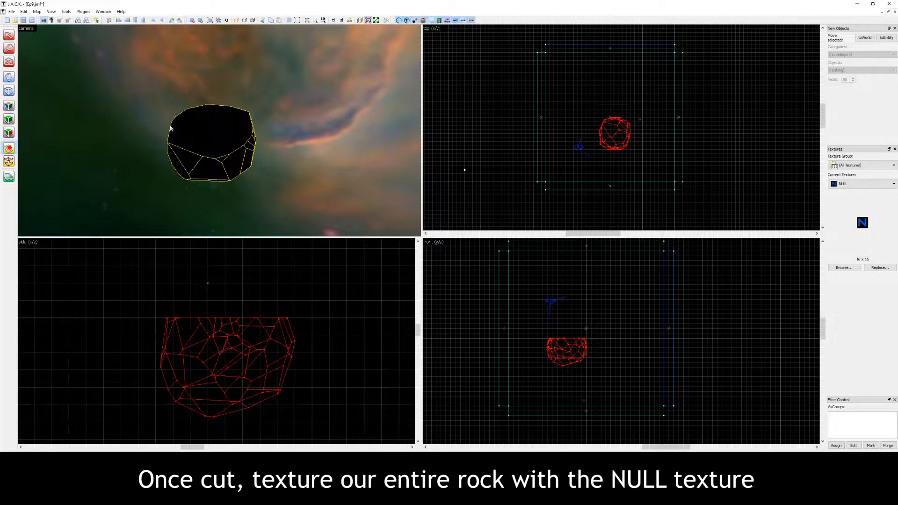
click(447, 168)
Texture every face of the rock except the flat top with XENO_MUC1A
scroll(219, 131, up, 3)
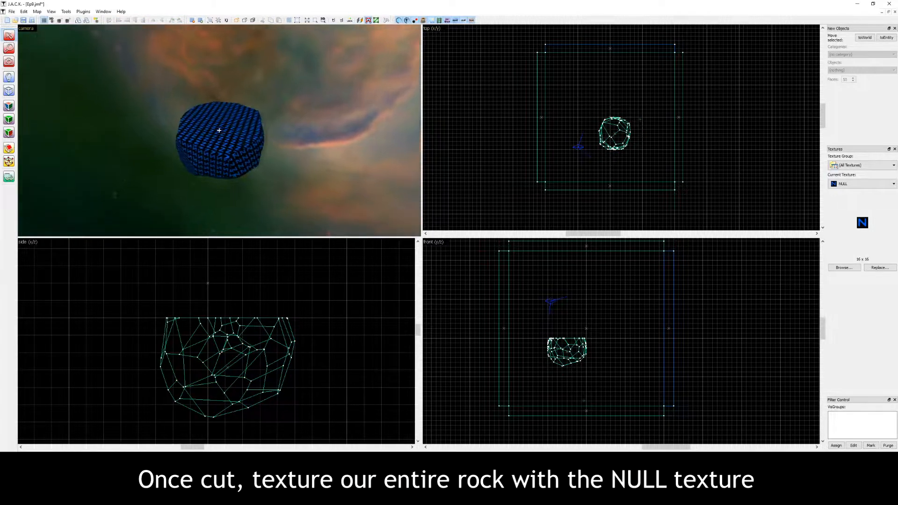
key(d)
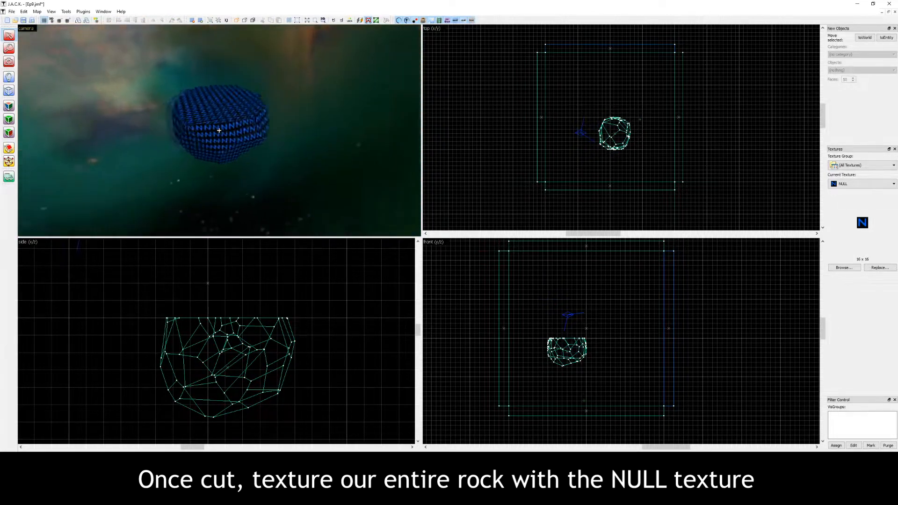
key(d)
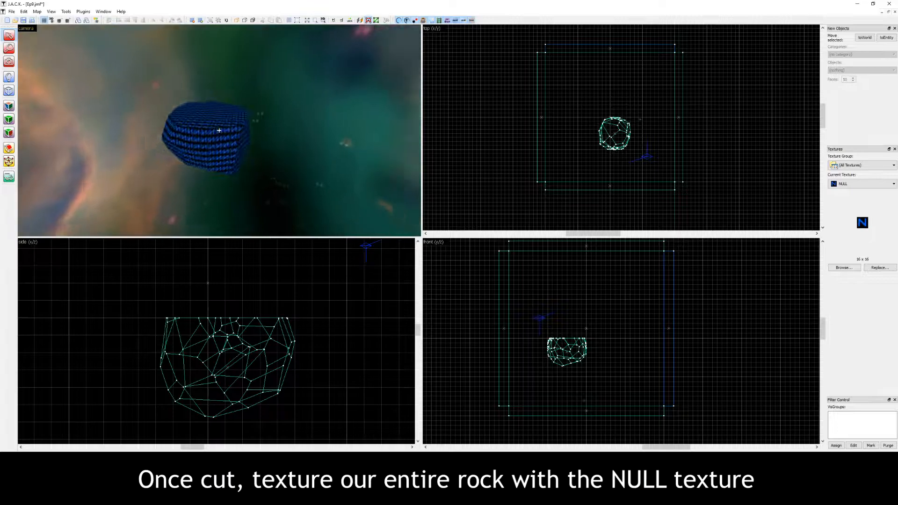
key(d)
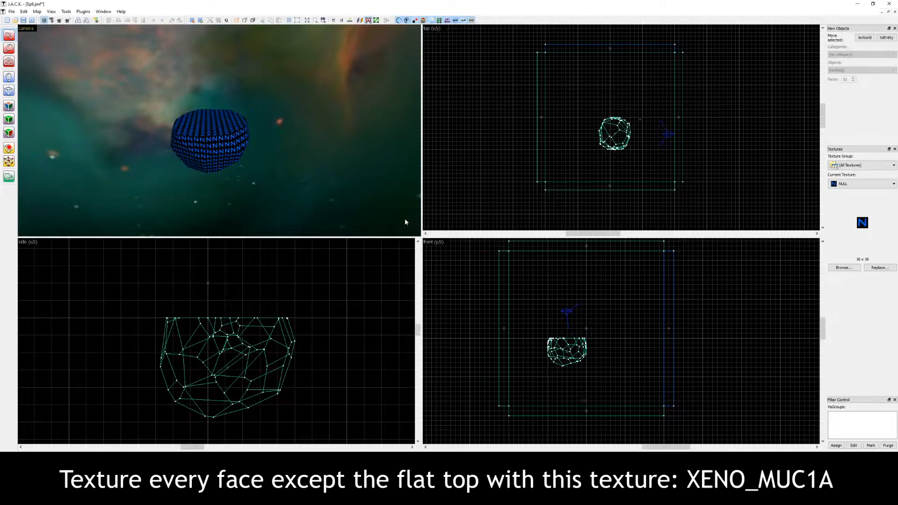
click(9, 107)
click(229, 161)
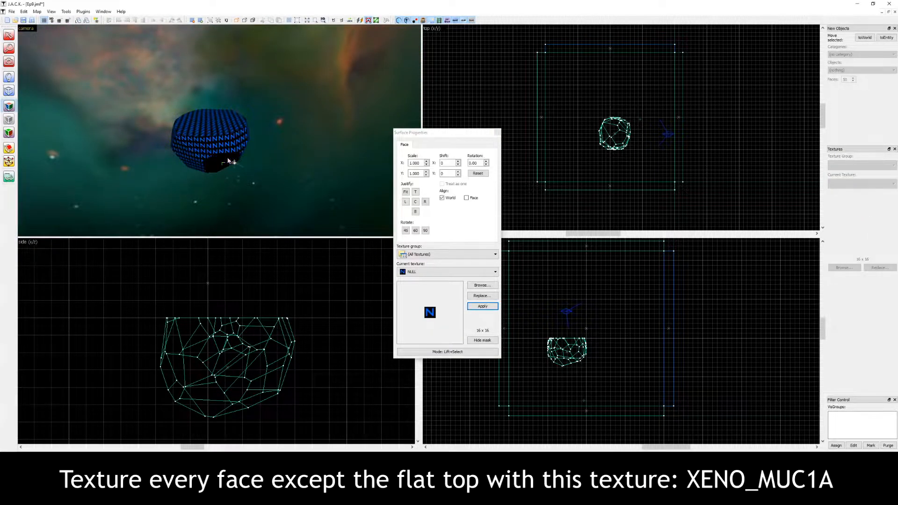
click(481, 286)
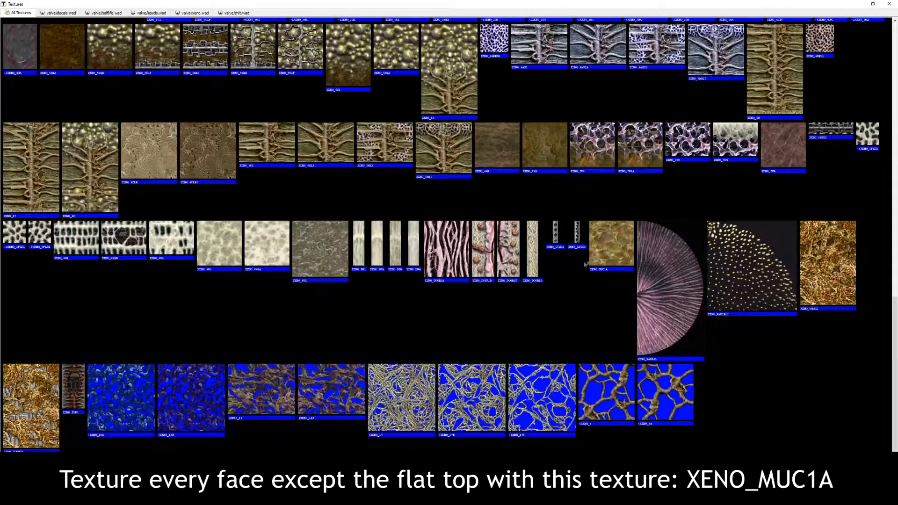
double_click(607, 251)
drag(219, 130, 199, 123)
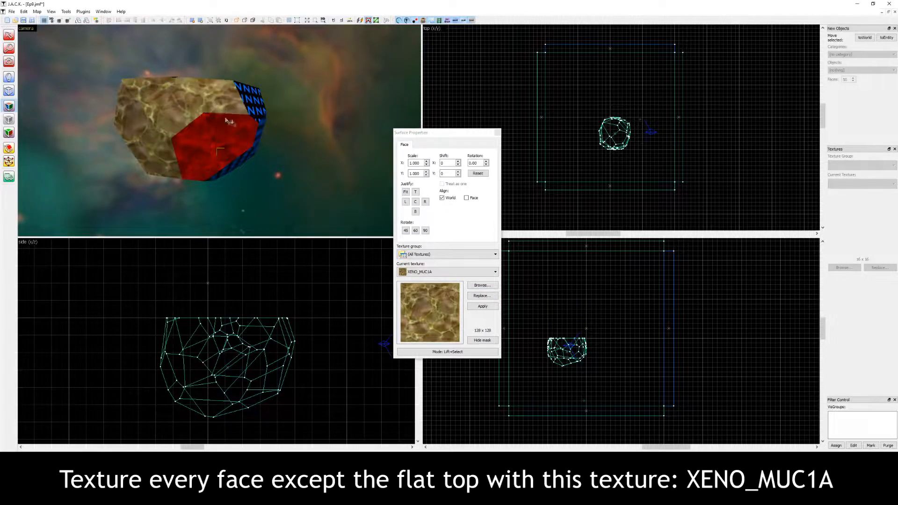
drag(204, 154, 222, 128)
mouse_move(227, 179)
mouse_down()
mouse_move(218, 117)
mouse_move(261, 129)
mouse_move(234, 160)
mouse_move(216, 130)
mouse_move(266, 145)
mouse_move(216, 134)
mouse_move(210, 150)
mouse_up()
drag(224, 85, 189, 166)
mouse_move(151, 141)
mouse_down()
mouse_move(205, 135)
mouse_move(215, 154)
mouse_move(218, 130)
mouse_up()
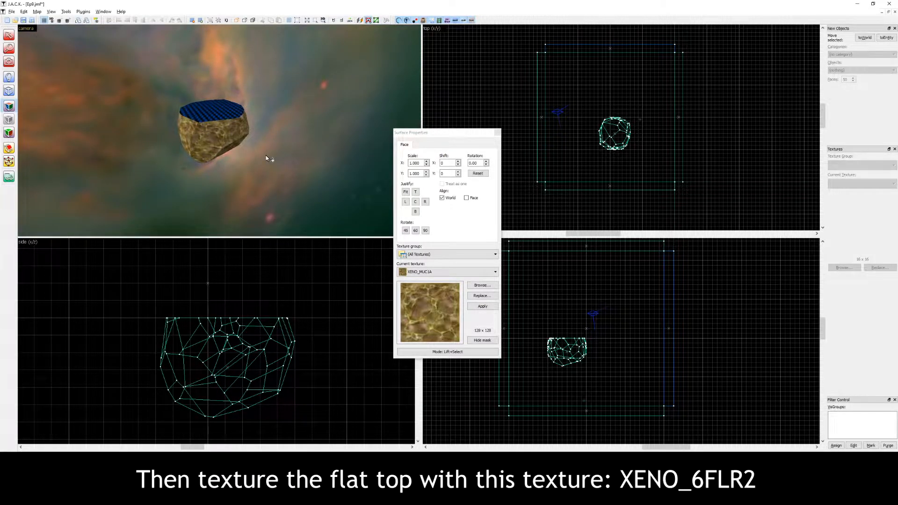
Texture the rock's flat top face with XENO_6FLR2 and close the surface properties
click(221, 113)
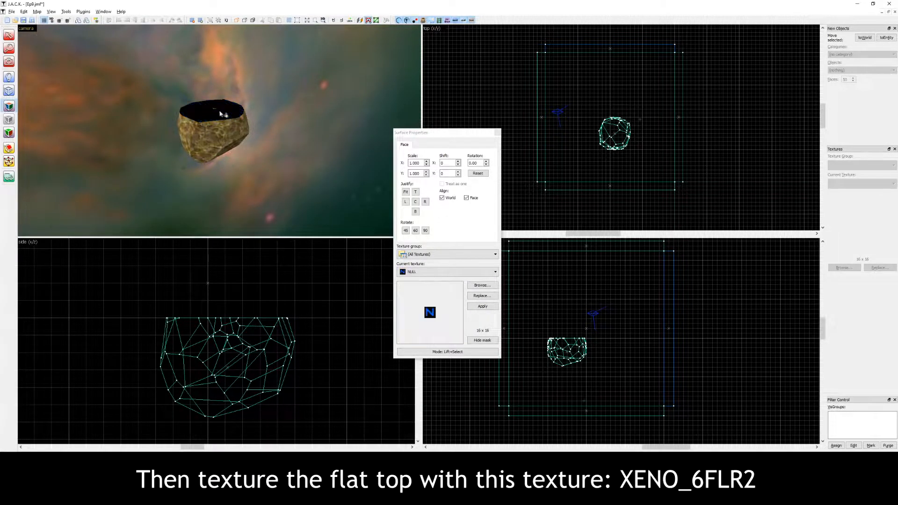
click(482, 285)
scroll(481, 286, up, 3)
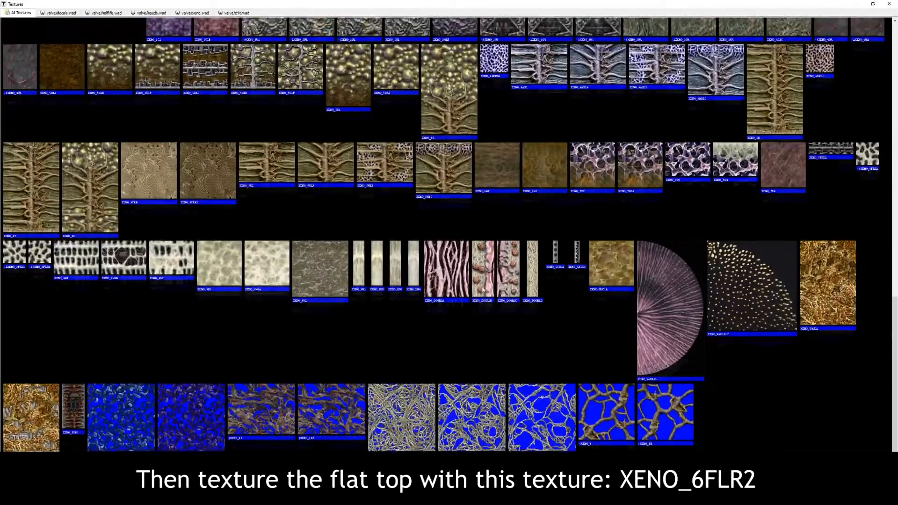
scroll(479, 284, up, 5)
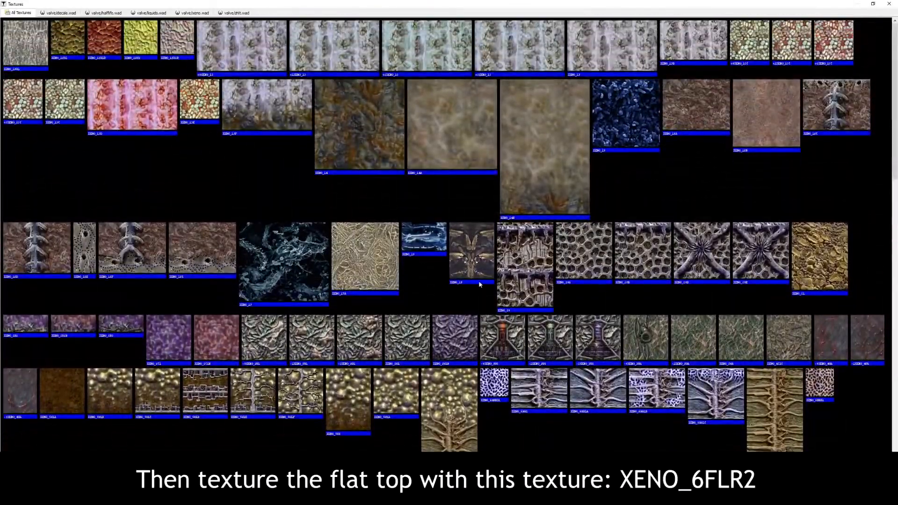
scroll(491, 280, down, 5)
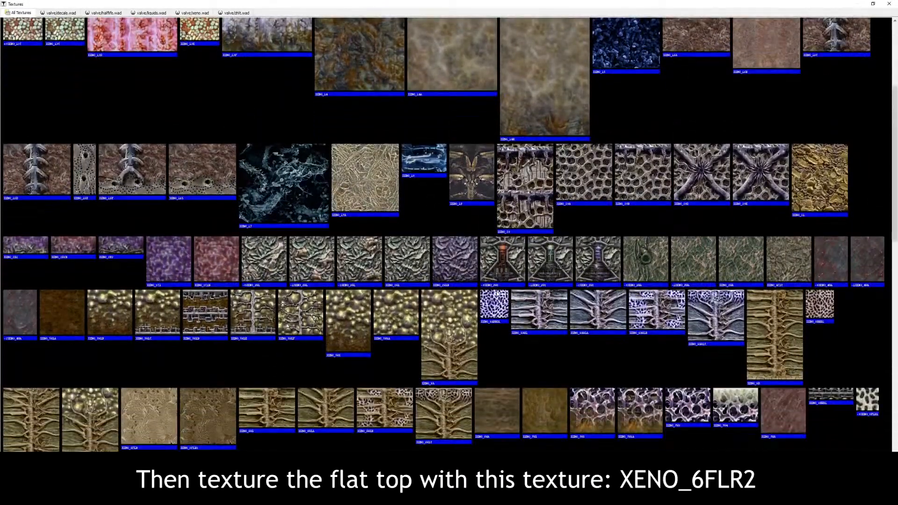
scroll(497, 294, down, 2)
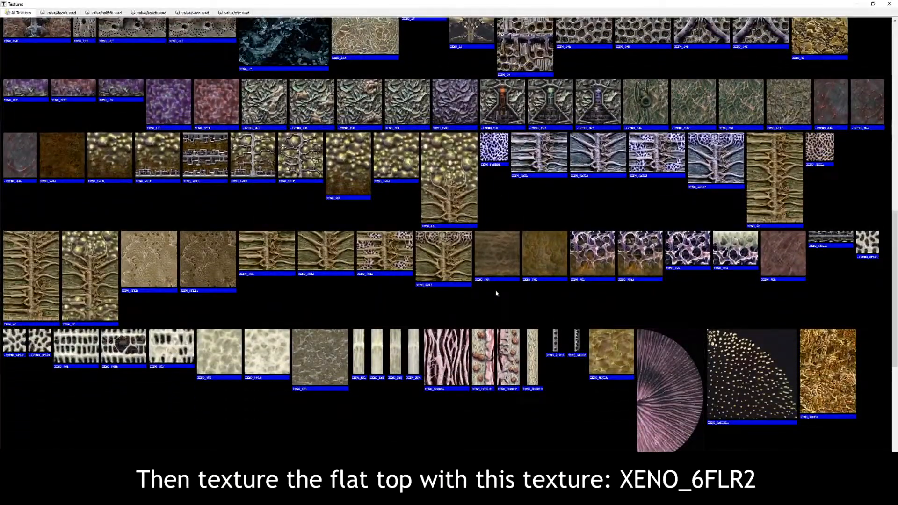
double_click(218, 267)
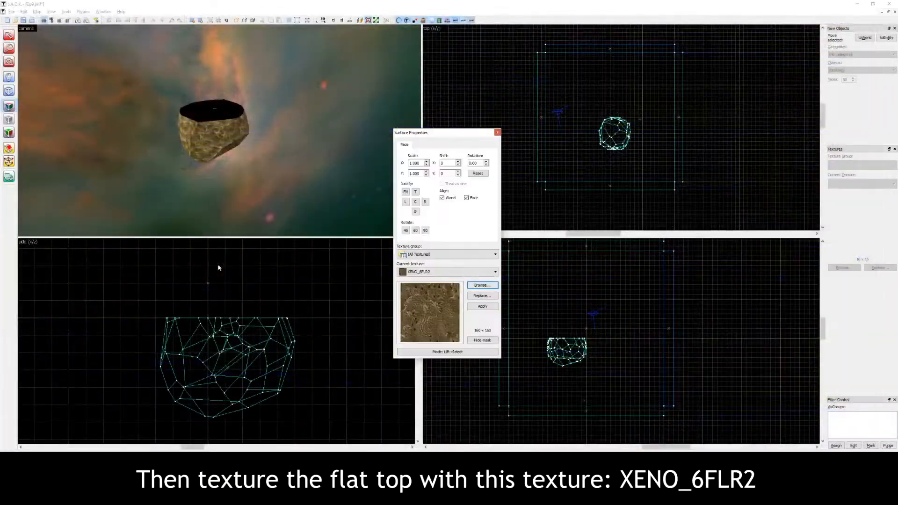
right_click(222, 110)
click(496, 133)
key(z)
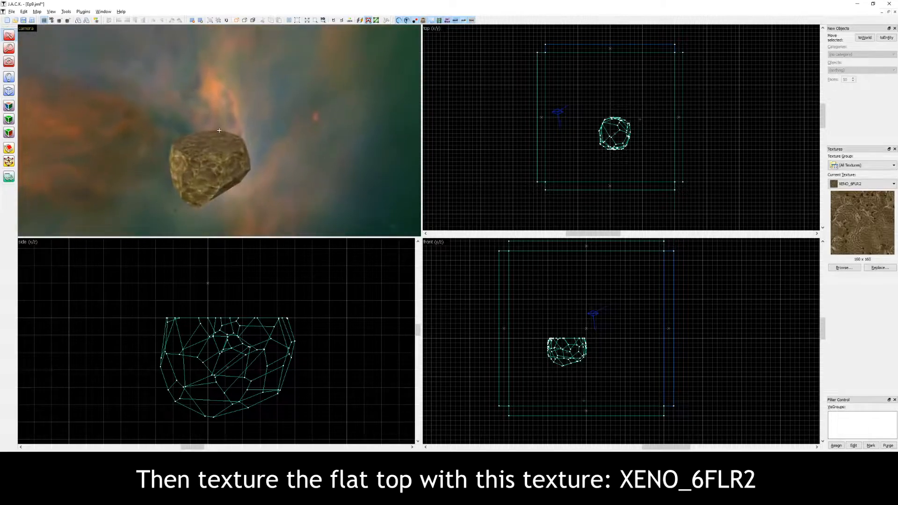
key(w)
key(s)
key(w)
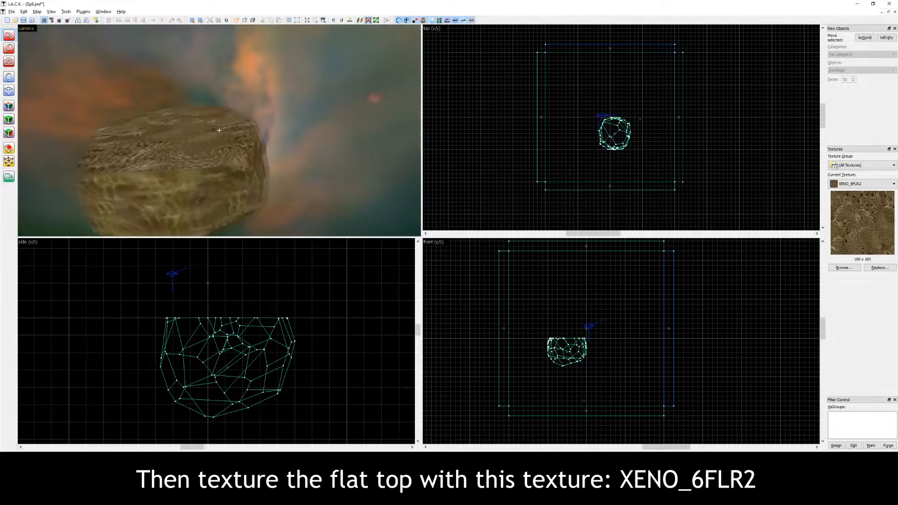
key(s)
key(z)
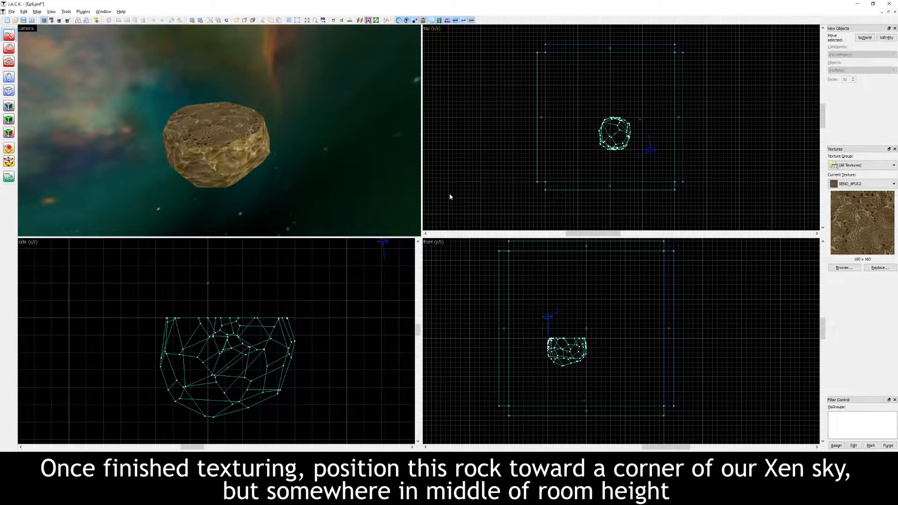
Move the flat-topped rock toward a corner of the Xen sky room, keeping it around the middle of the room's height
click(240, 147)
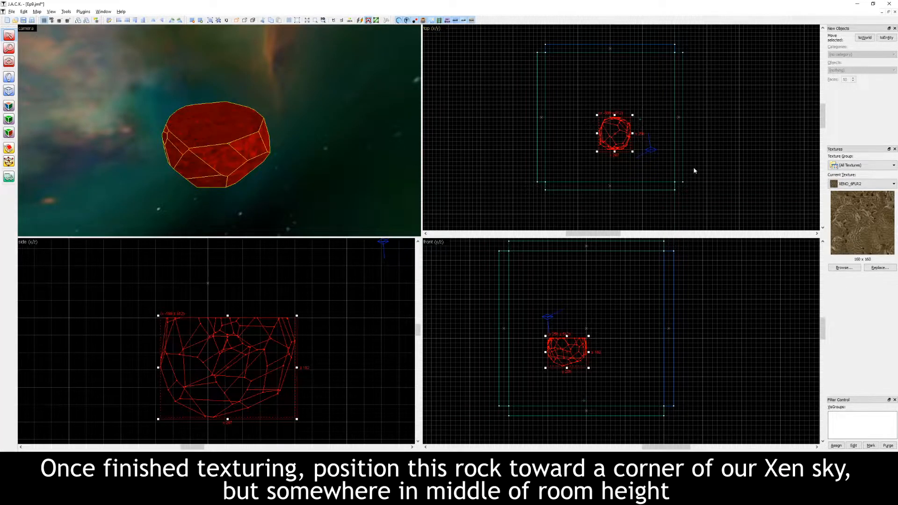
scroll(694, 171, up, 2)
drag(569, 123, 641, 173)
key(z)
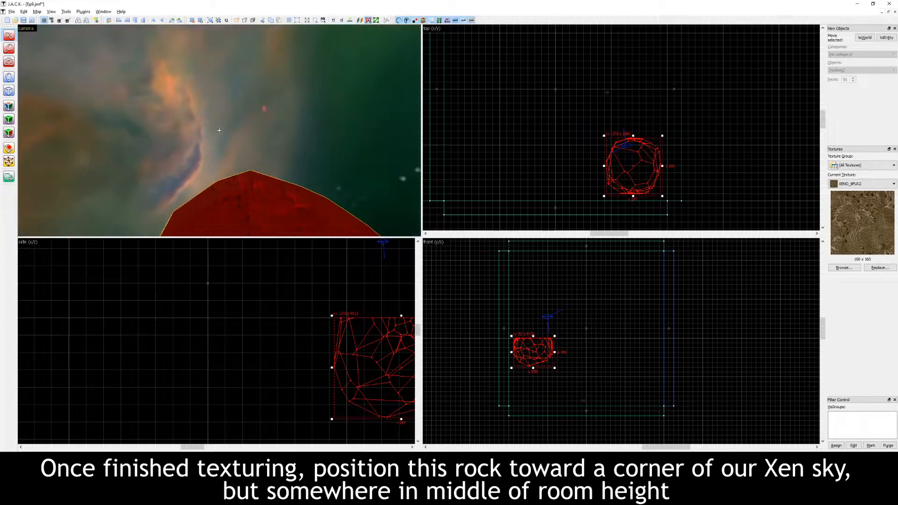
key(s)
key(z)
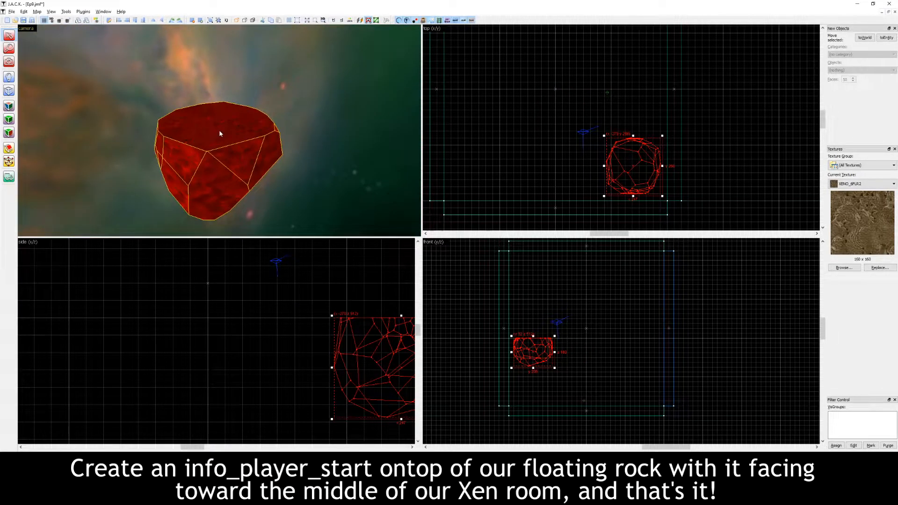
Place an info_player_start entity on the flat top of the floating rock
click(9, 77)
click(217, 116)
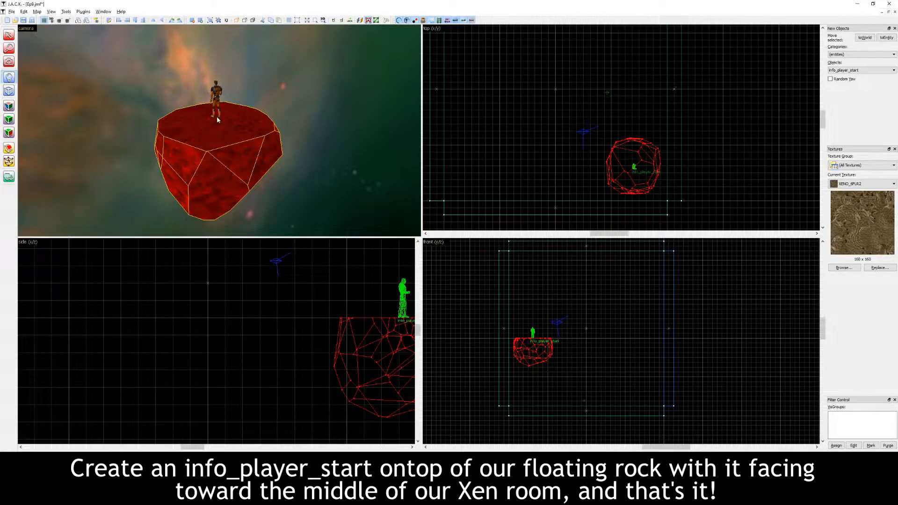
key(z)
key(w)
key(s)
key(z)
key(shift+s)
Rotate the info_player_start on the rock to face the middle of the Xen room and deselect it
click(634, 167)
scroll(641, 165, up, 4)
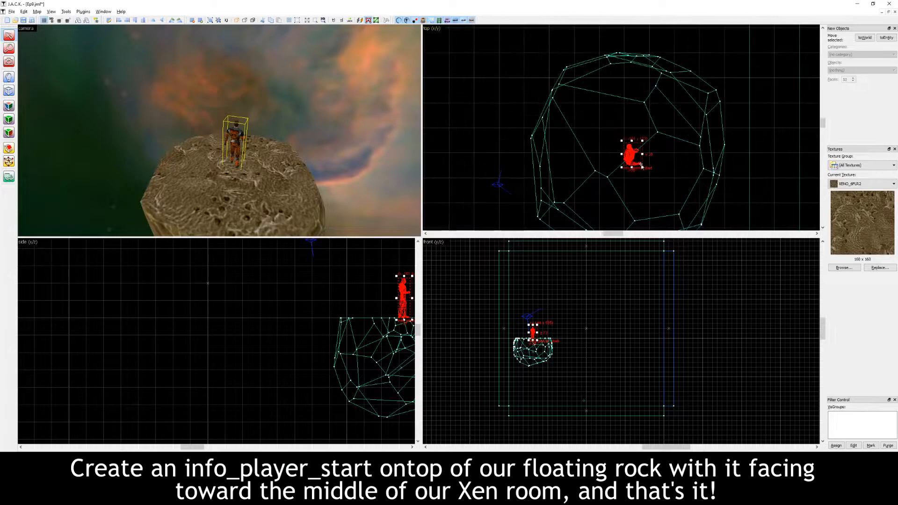
drag(643, 139, 647, 176)
click(407, 184)
drag(407, 183, 219, 130)
key(s)
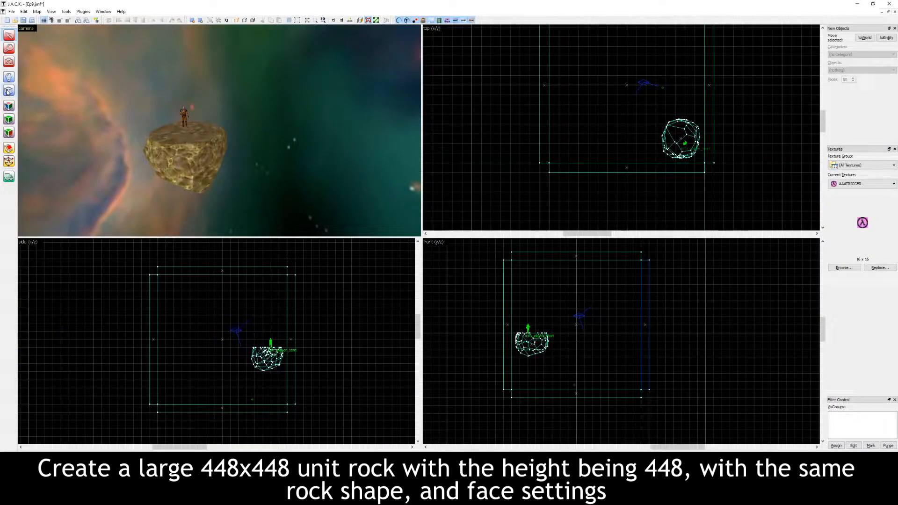
Create a second, larger rock primitive measuring 448 x 448 x 448 units with 50 faces, beside the first rock
click(8, 91)
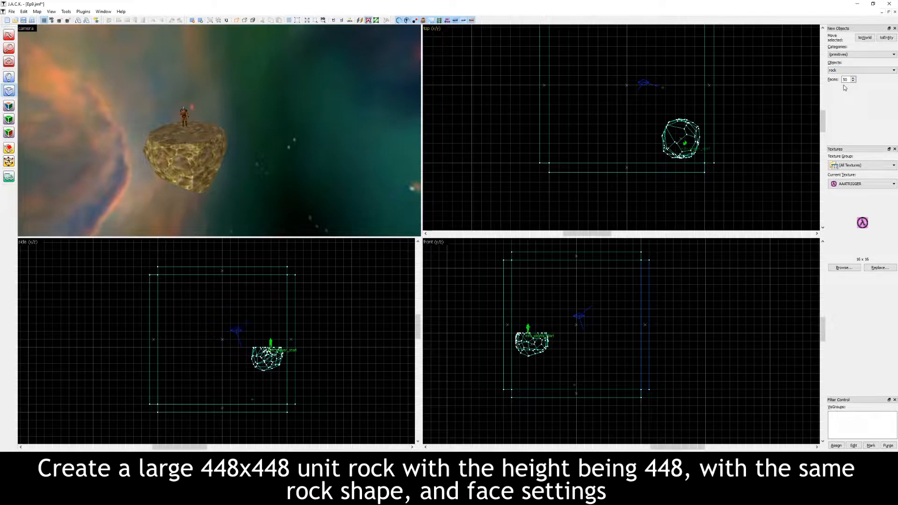
drag(567, 59, 637, 125)
scroll(229, 361, up, 2)
drag(196, 359, 192, 434)
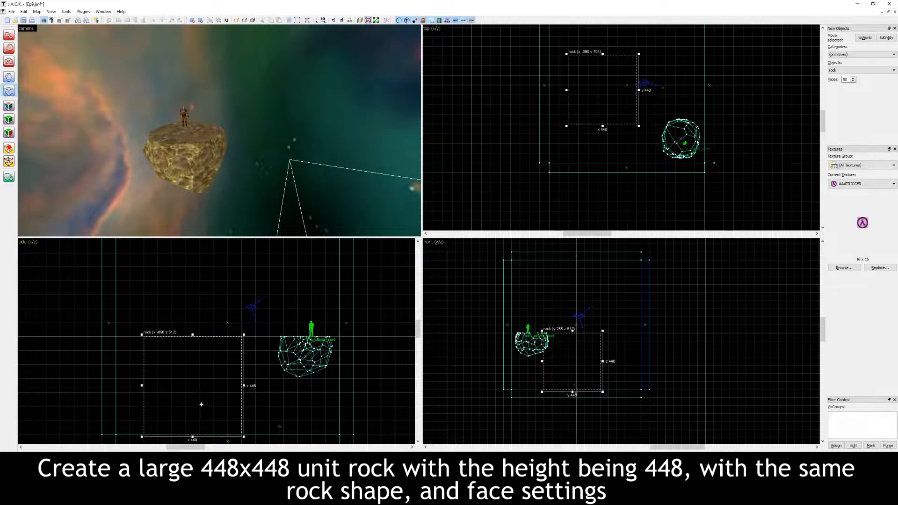
key(Return)
key(z)
key(w)
key(a)
key(z)
Apply the NULL texture to the entire large rock and deselect it
click(9, 36)
click(221, 143)
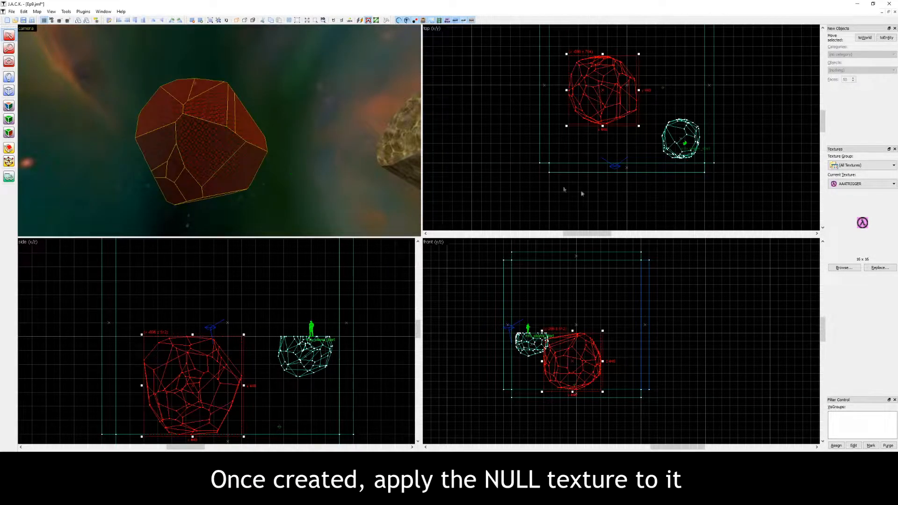
click(841, 269)
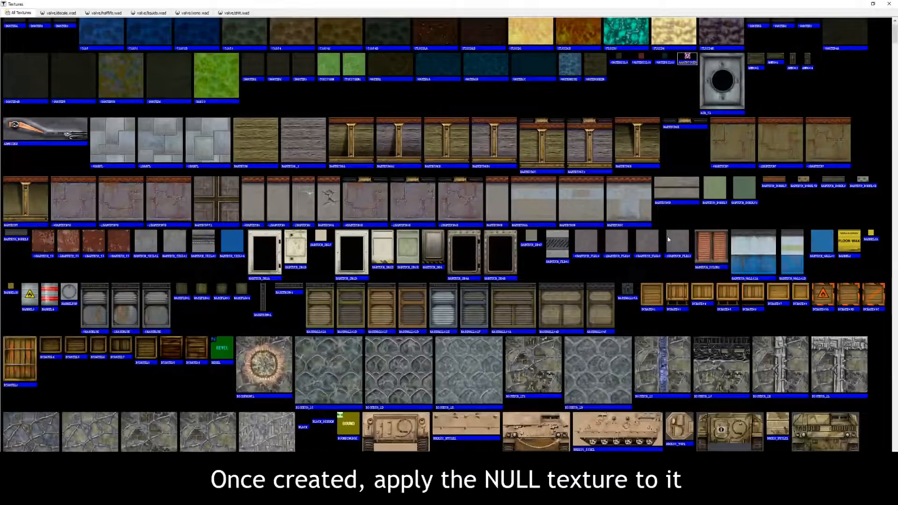
text(null)
double_click(7, 26)
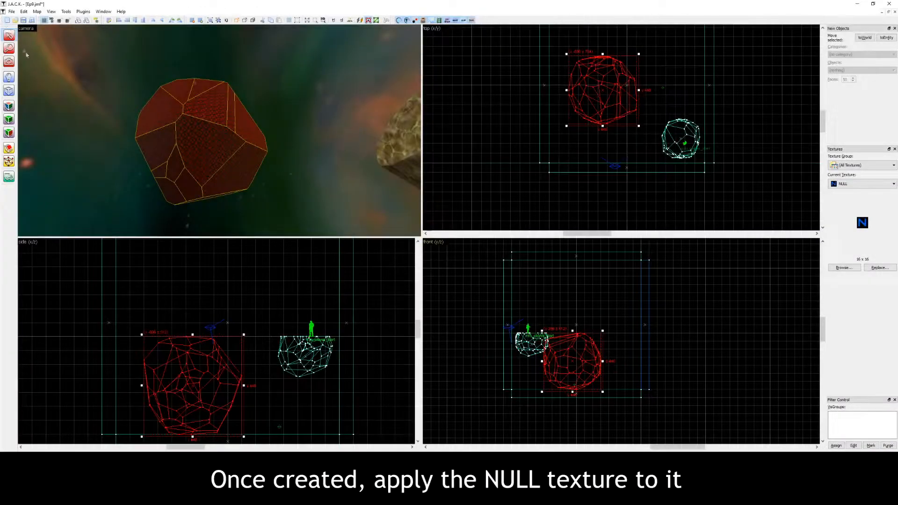
click(10, 121)
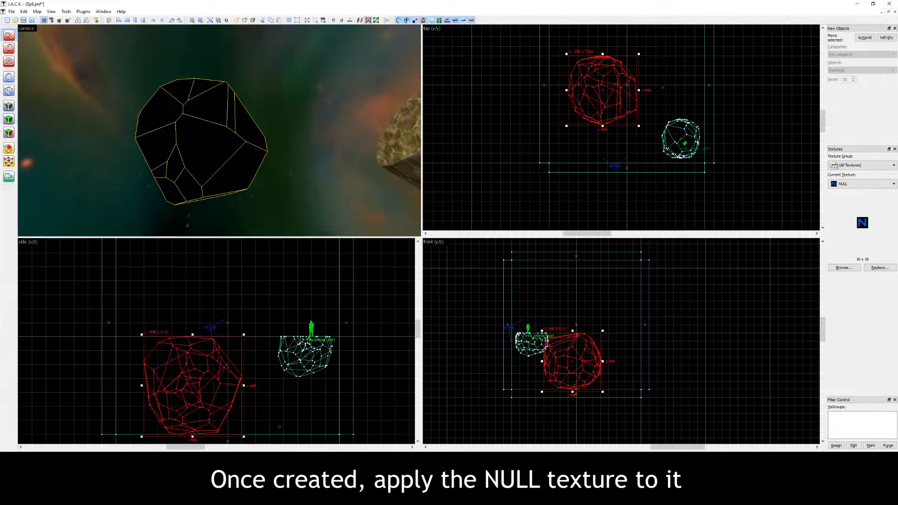
key(Escape)
Raise the large rock slightly and rotate it so that its best-looking side faces downward
key(z)
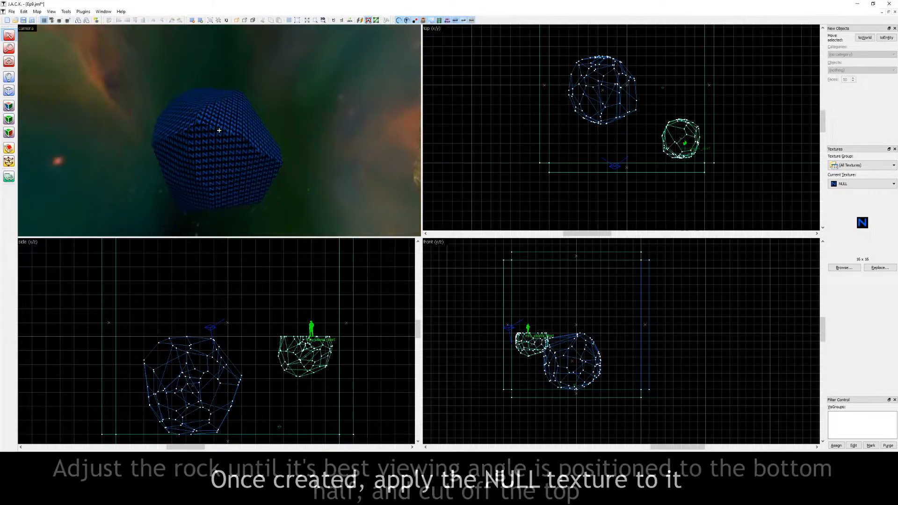
key(w)
key(d)
key(z)
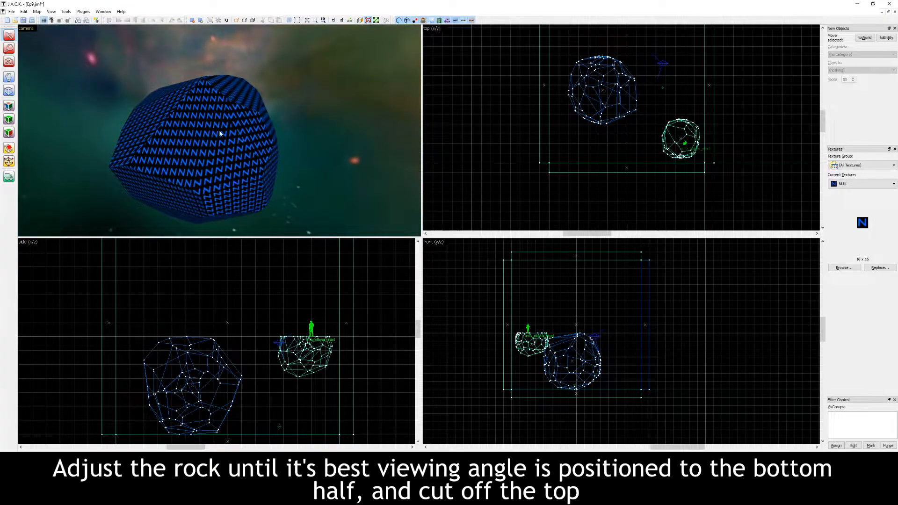
click(198, 143)
mouse_move(205, 360)
mouse_down()
mouse_move(182, 356)
mouse_move(183, 347)
mouse_up()
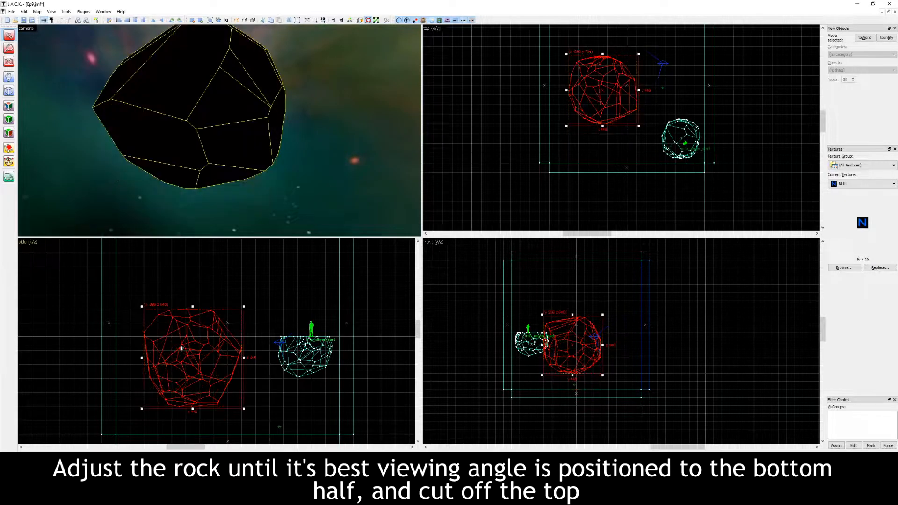
drag(244, 305, 269, 419)
scroll(205, 381, up, 1)
mouse_move(252, 292)
mouse_down()
mouse_move(239, 402)
mouse_move(164, 418)
mouse_move(170, 410)
mouse_up()
Clip the top off the large rock with a horizontal cut, keeping the lower part
click(8, 149)
scroll(136, 345, up, 1)
drag(123, 338, 292, 337)
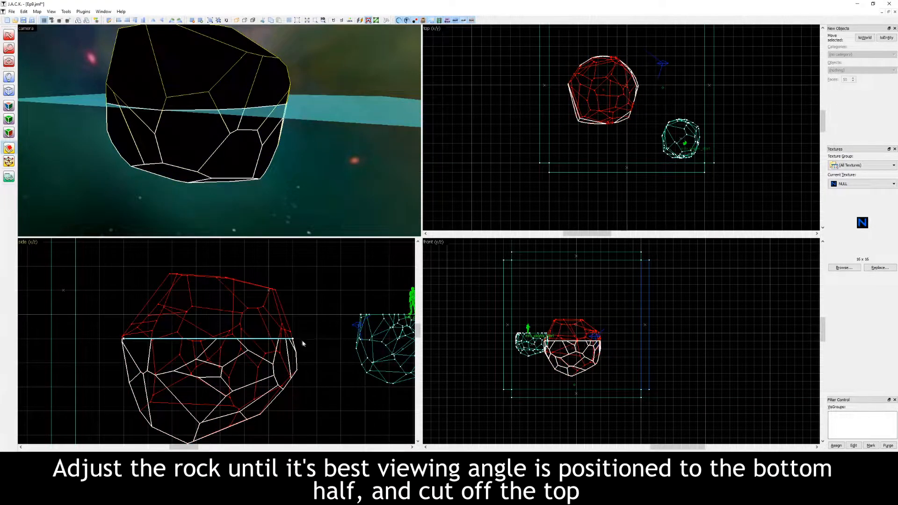
key(Return)
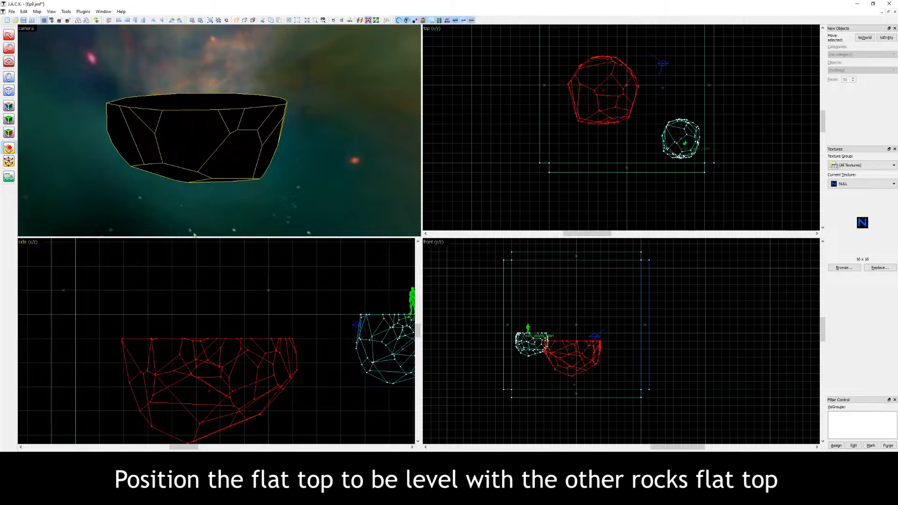
Raise the large rock so its flat top is level with the smaller rock's top, and deselect it
click(215, 348)
drag(215, 349, 215, 325)
key(z)
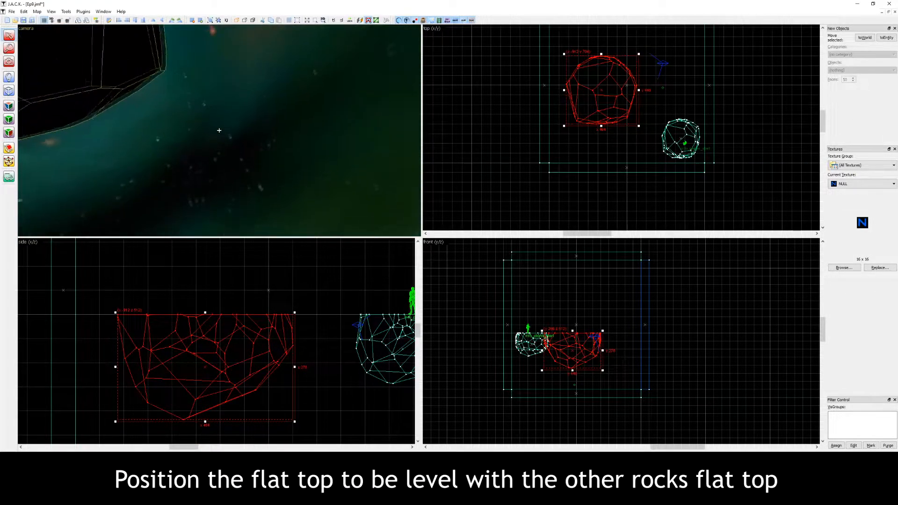
key(s)
key(a)
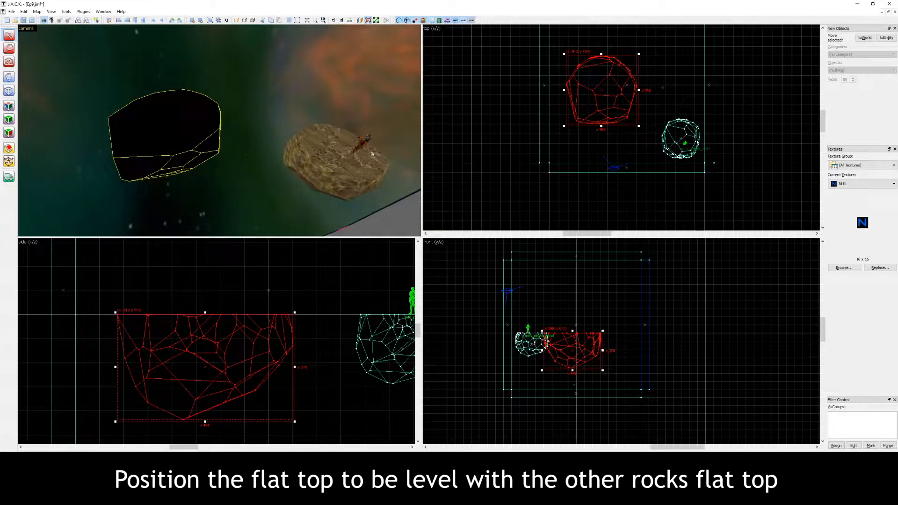
key(z)
click(479, 157)
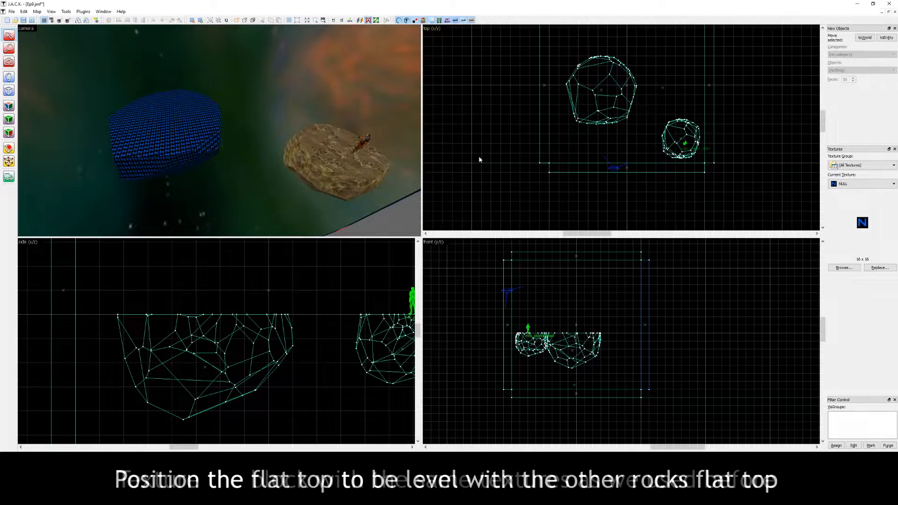
Start texturing the large rock's faces by choosing XENO_MUC1A for one of its side faces
click(8, 107)
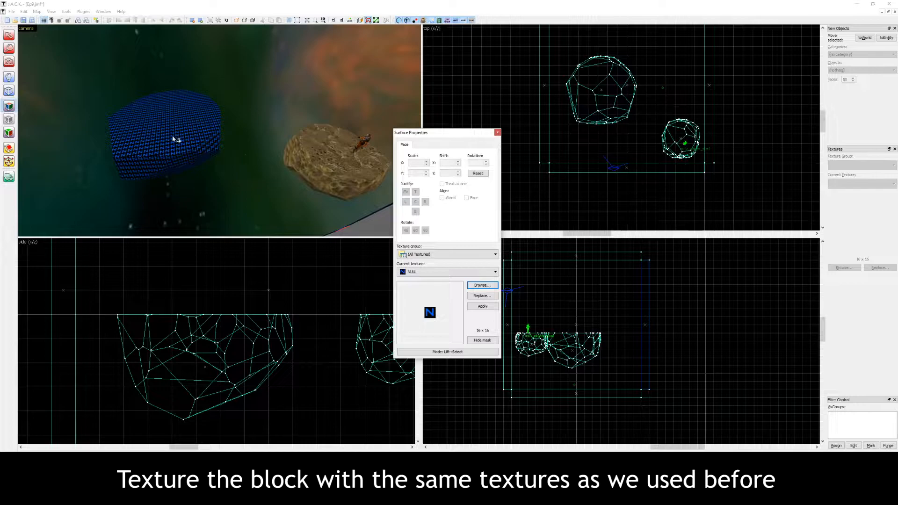
click(183, 161)
click(479, 284)
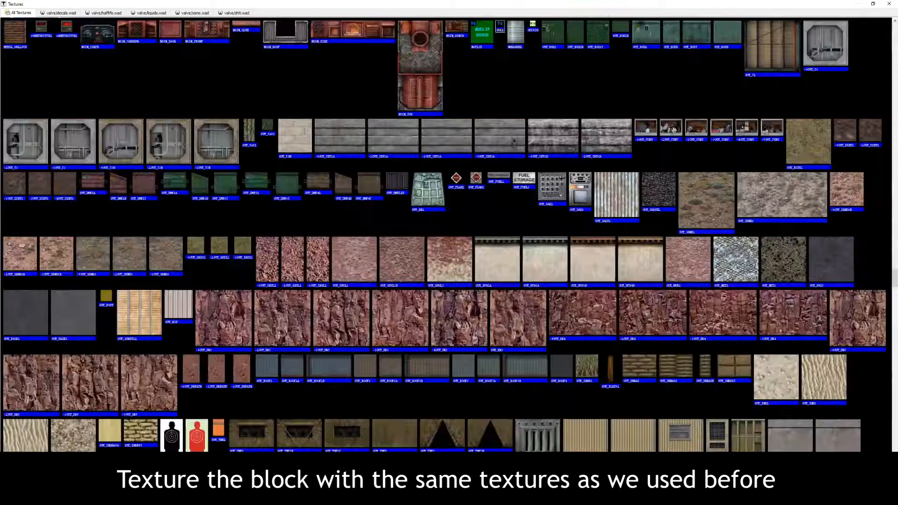
click(42, 465)
double_click(111, 48)
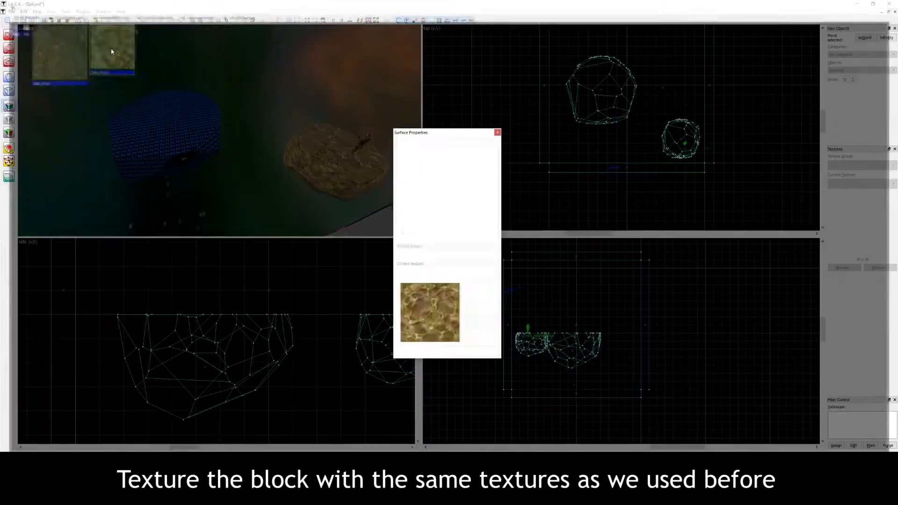
Apply XENO_MUC1A to all remaining side and underside faces of the large rock, leaving out the flat top
right_click(241, 135)
right_click(196, 187)
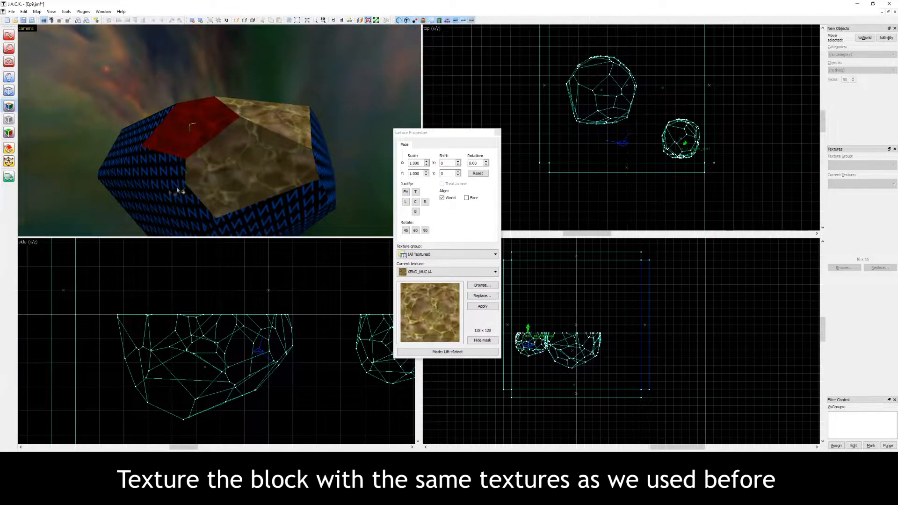
right_click(176, 192)
right_click(140, 201)
right_click(116, 159)
right_click(243, 206)
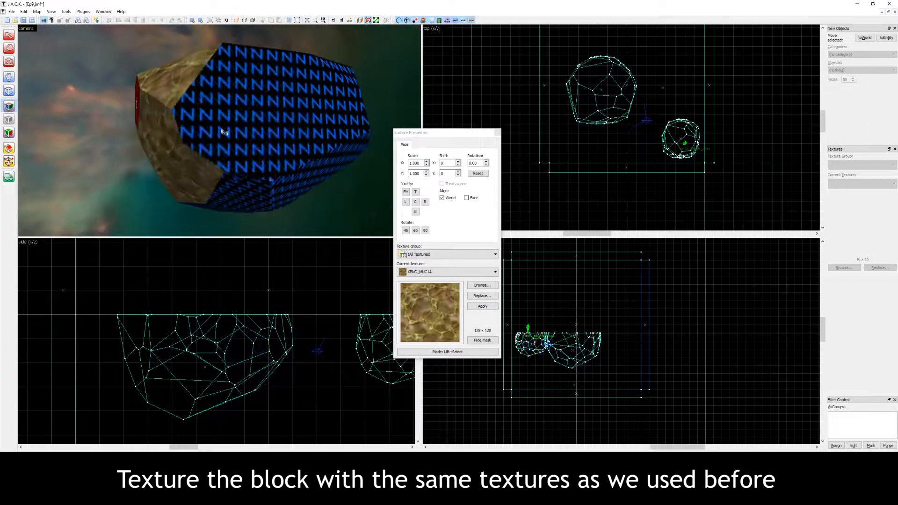
right_click(234, 116)
right_click(353, 103)
right_click(337, 70)
key(s)
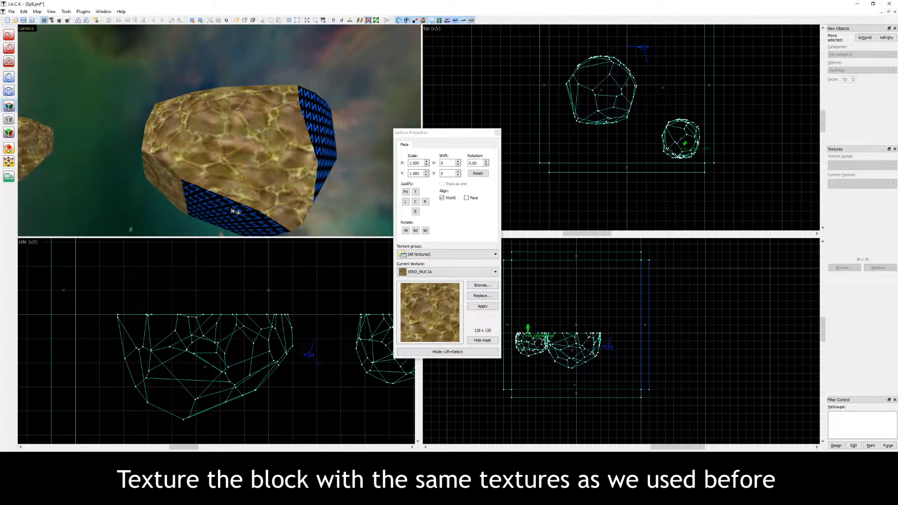
key(s)
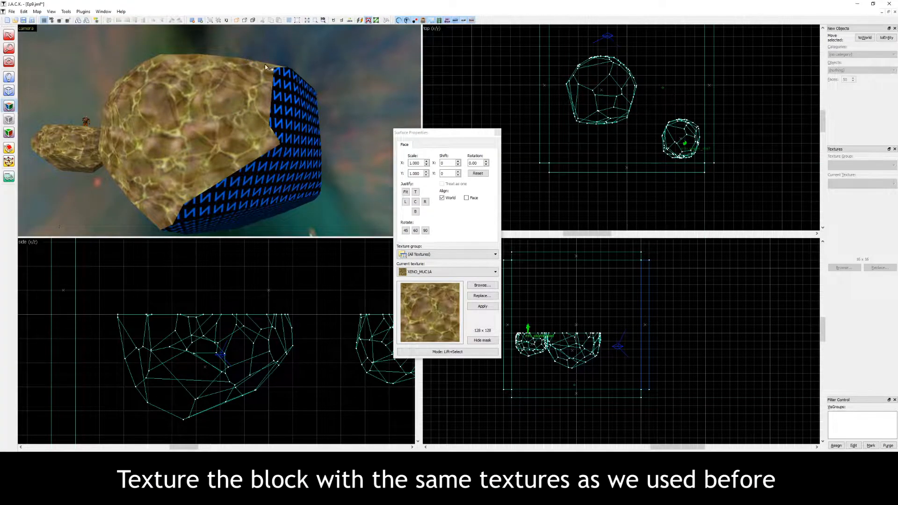
right_click(267, 67)
key(w)
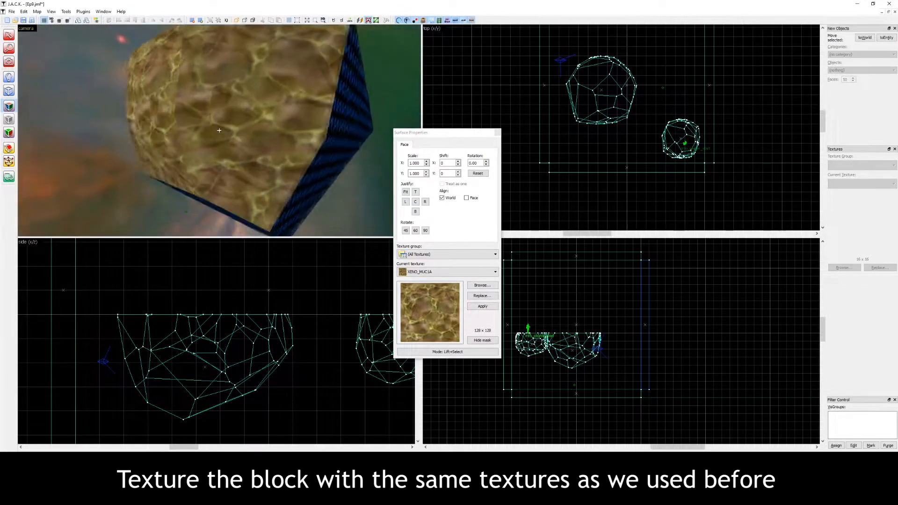
key(s)
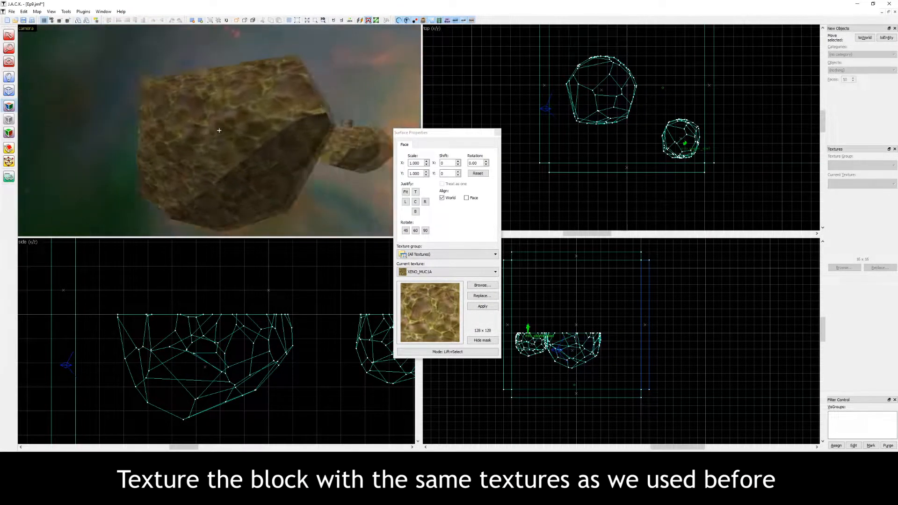
key(w)
right_click(281, 140)
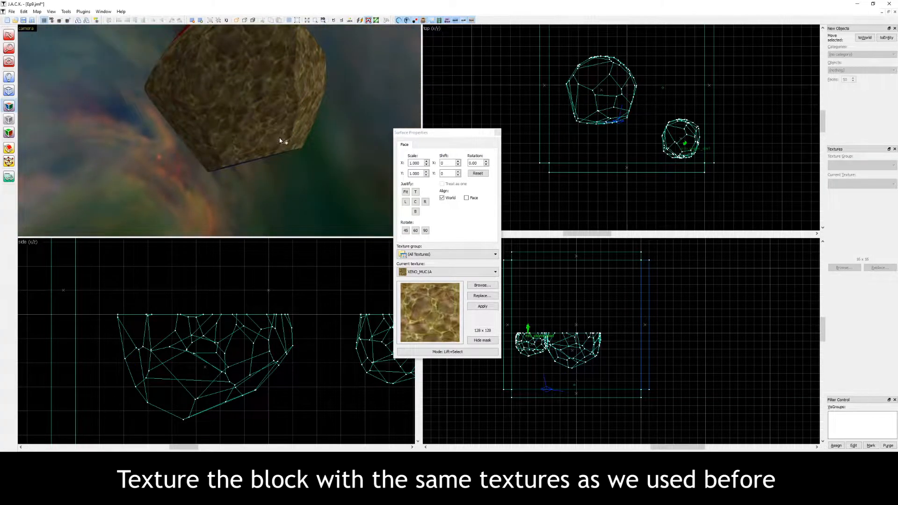
key(z)
right_click(219, 131)
key(s)
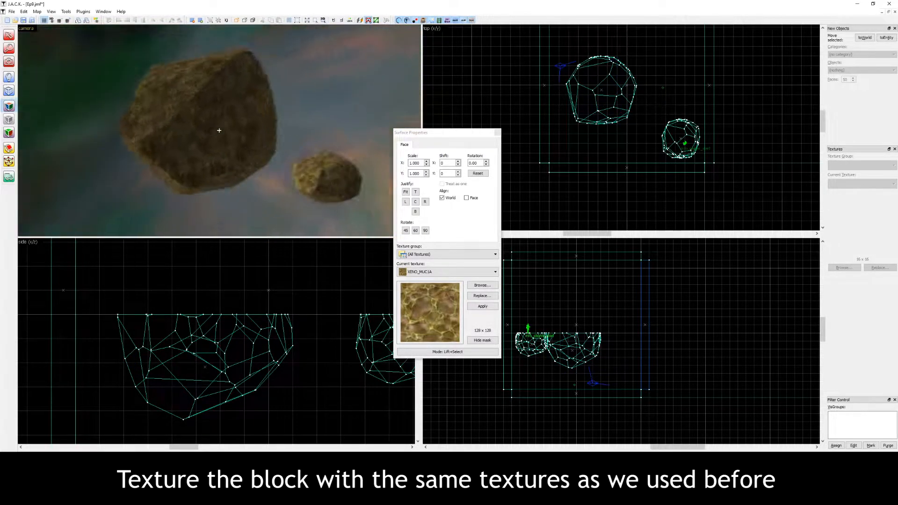
key(w)
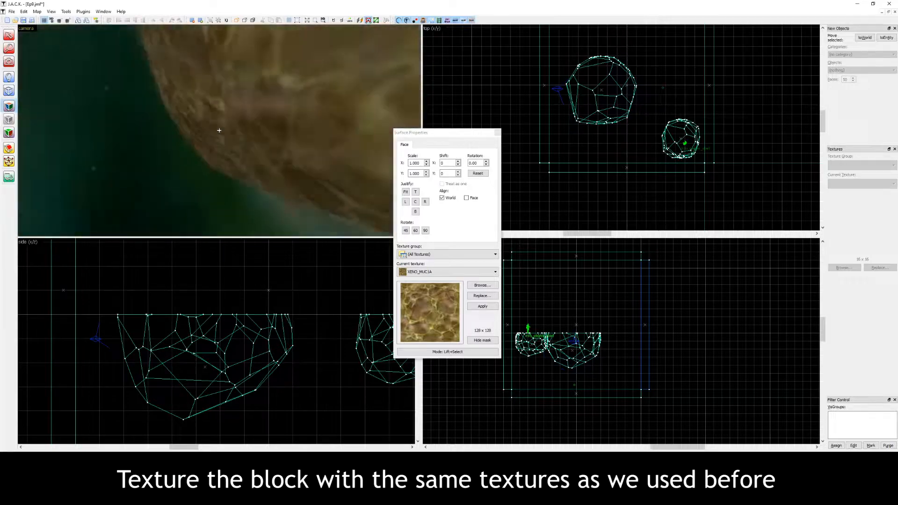
key(s)
key(w)
Texture the large rock's flat top face with XENO_6FLR2 and close the surface properties
click(219, 131)
key(z)
click(482, 285)
double_click(71, 55)
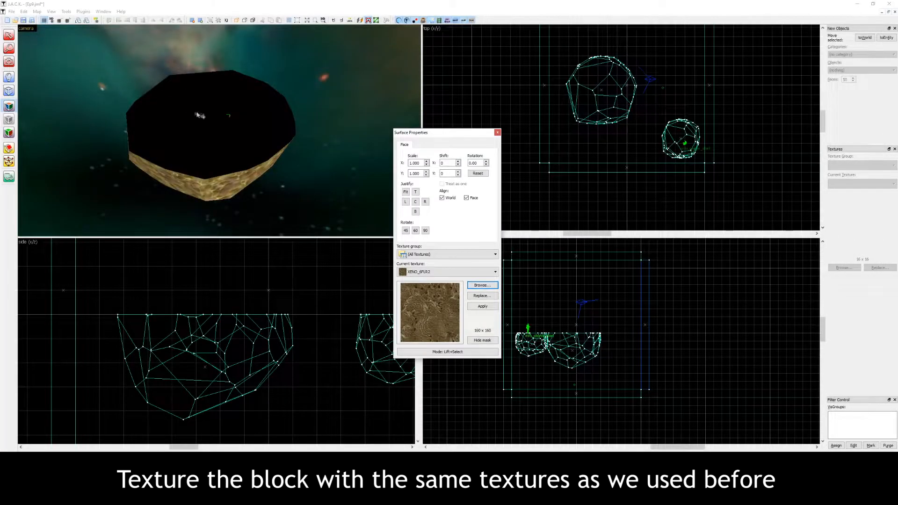
click(497, 129)
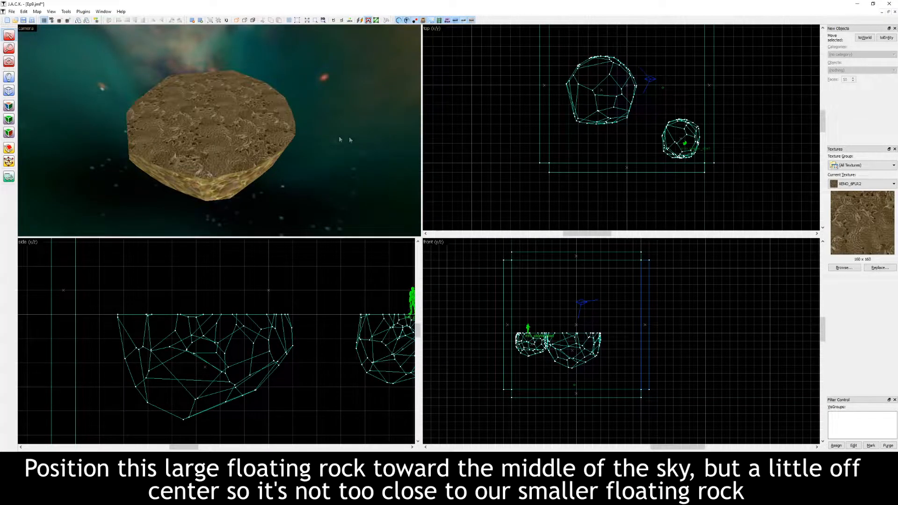
Move the large rock a little off the sky room's centre, farther away from the smaller rock
click(245, 131)
middle_drag(600, 83, 549, 137)
drag(550, 137, 553, 111)
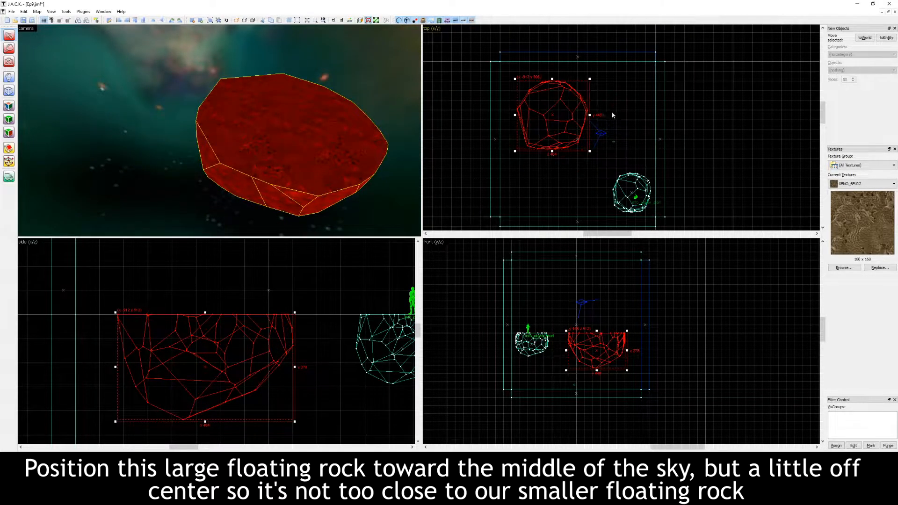
Deselect the large rock and draw a block primitive with a 64 x 64 unit footprint in the open space between the rocks
key(Escape)
right_drag(330, 92, 219, 130)
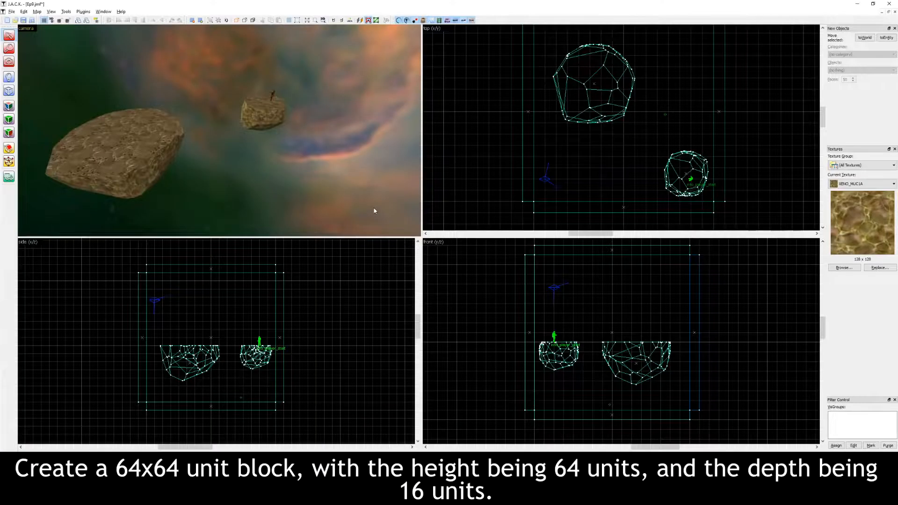
click(10, 93)
click(840, 71)
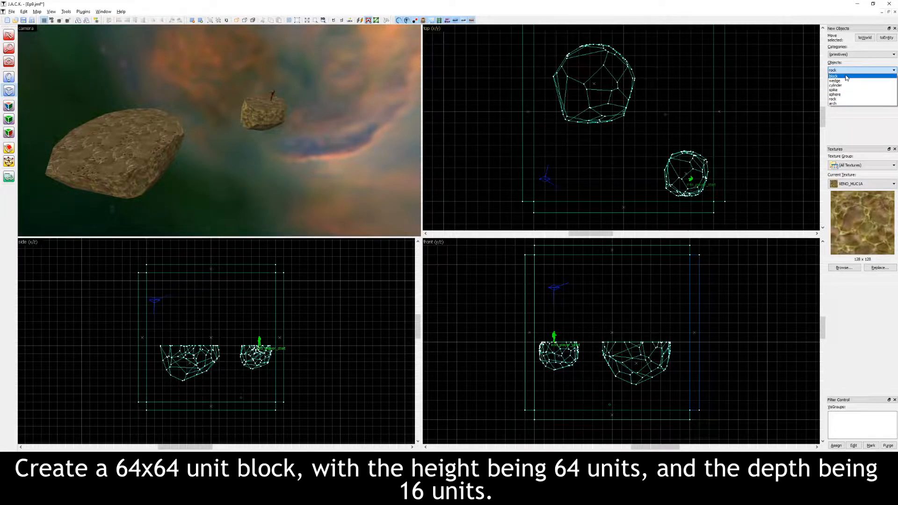
click(847, 76)
scroll(598, 147, up, 2)
drag(585, 143, 610, 163)
Resize the block outline to 64 units high and 16 units deep, and create the block
scroll(227, 320, up, 3)
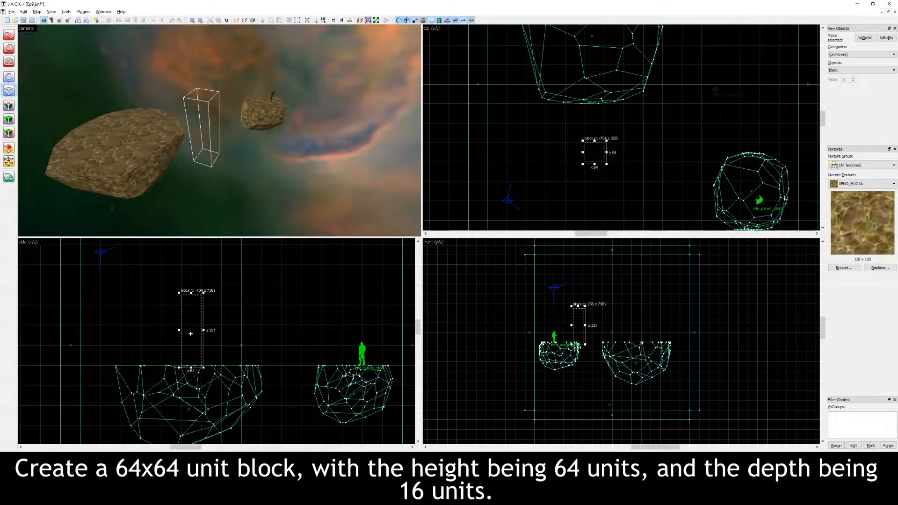
drag(191, 276, 192, 351)
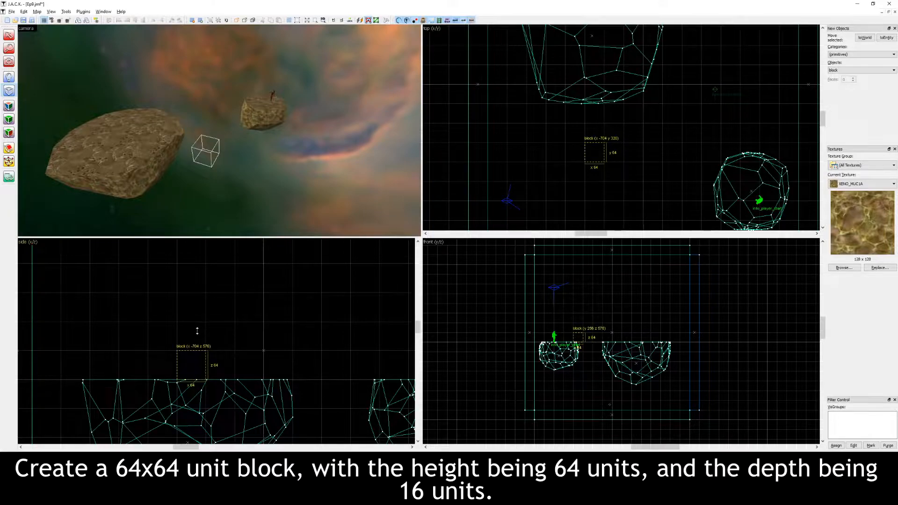
scroll(189, 372, up, 4)
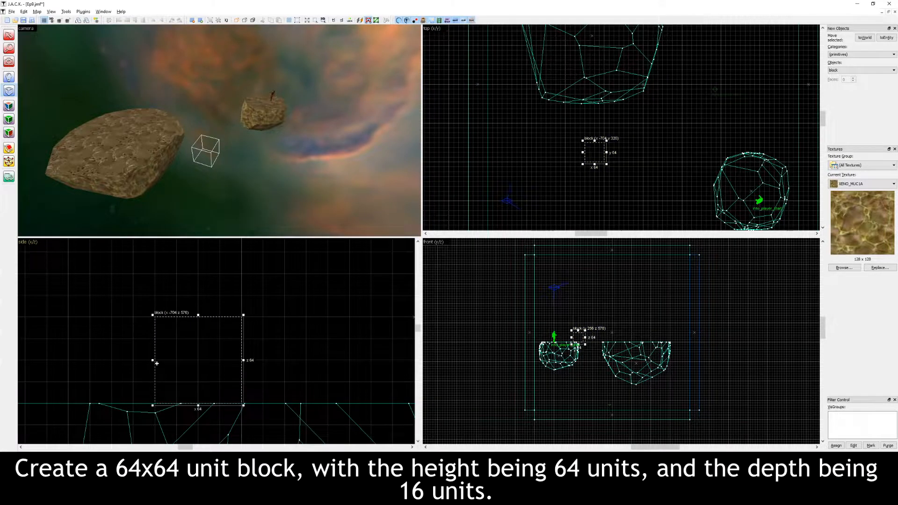
drag(153, 360, 226, 363)
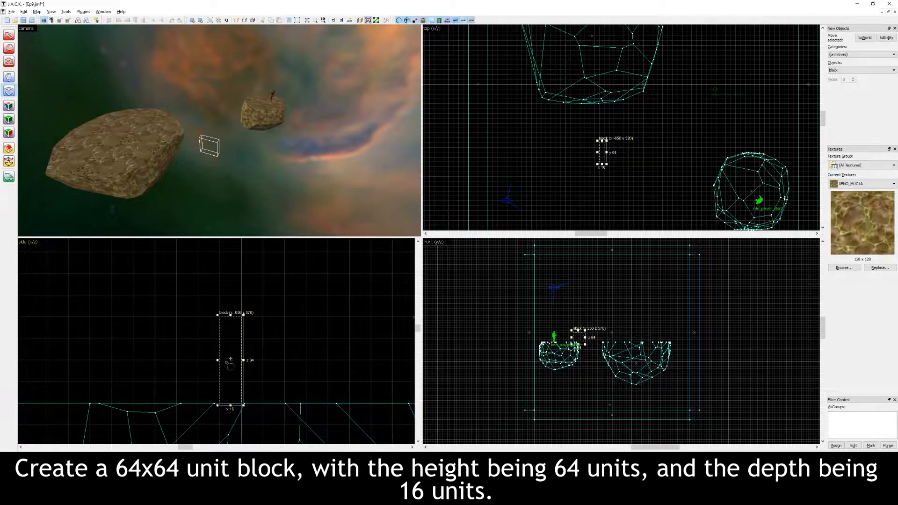
key(Return)
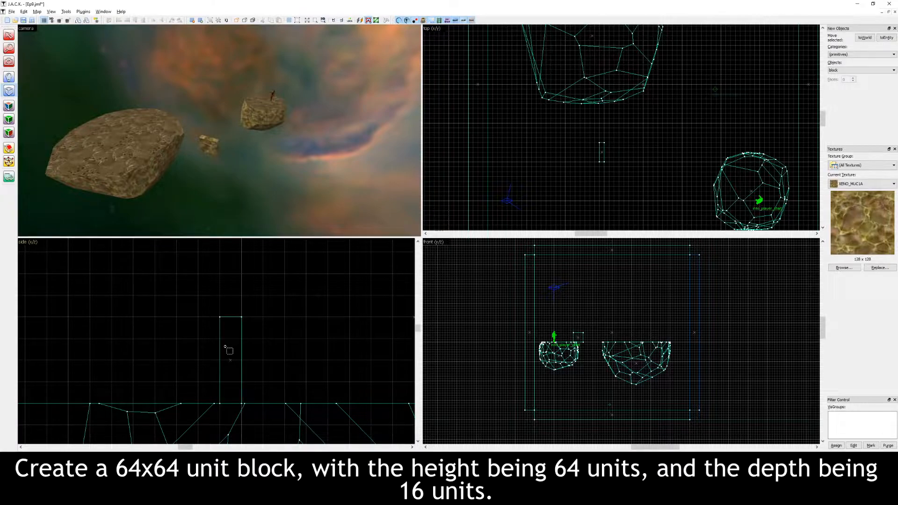
Turn the block so it lies flat and move it onto the middle of the large rock's top face
right_drag(214, 162, 219, 130)
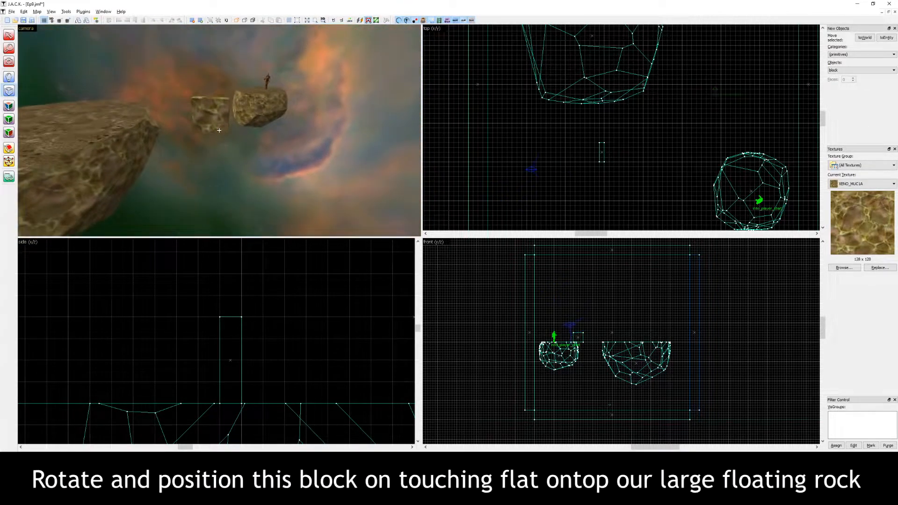
click(9, 34)
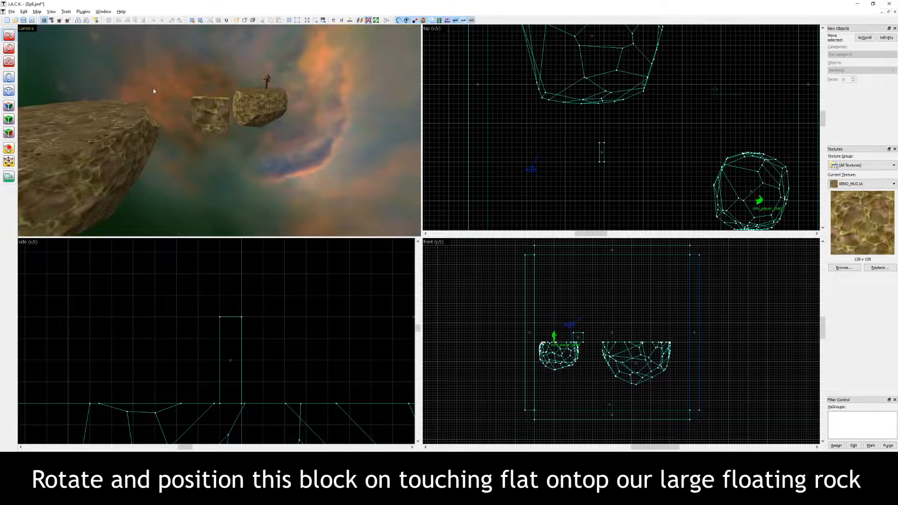
click(210, 113)
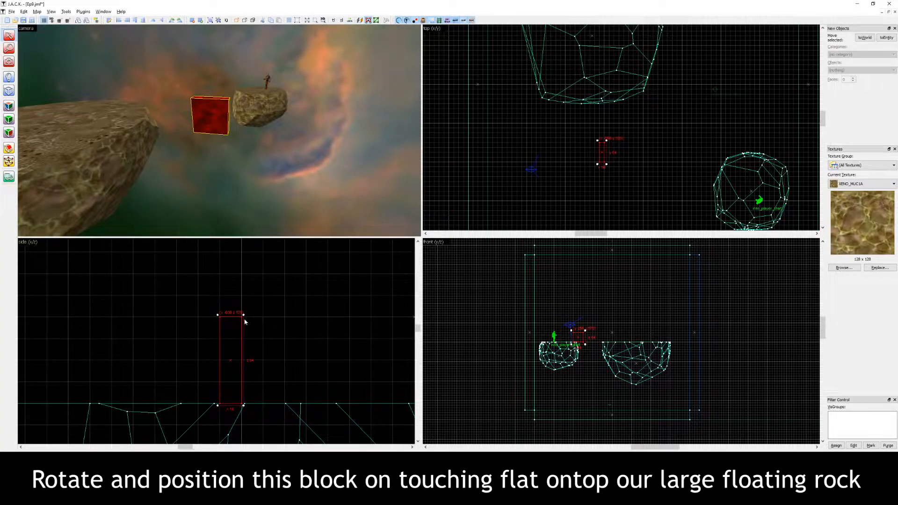
drag(245, 318, 251, 381)
scroll(570, 142, up, 3)
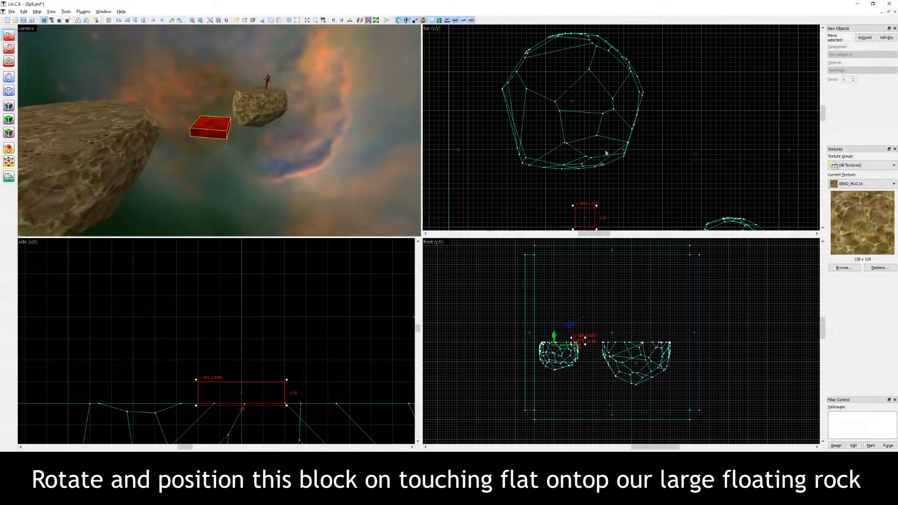
drag(585, 216, 569, 101)
Cut the flat block diagonally in half from corner to corner with the Clipping tool, keeping both halves
key(z)
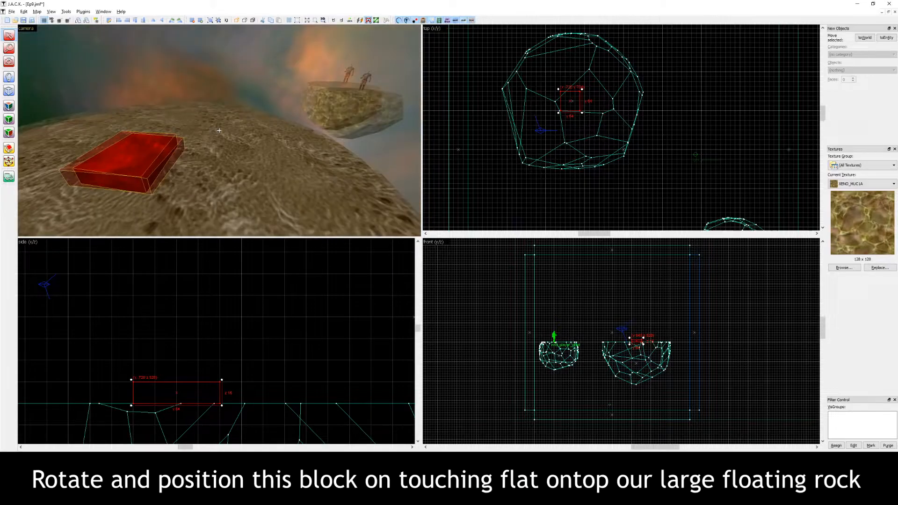
key(w)
key(a)
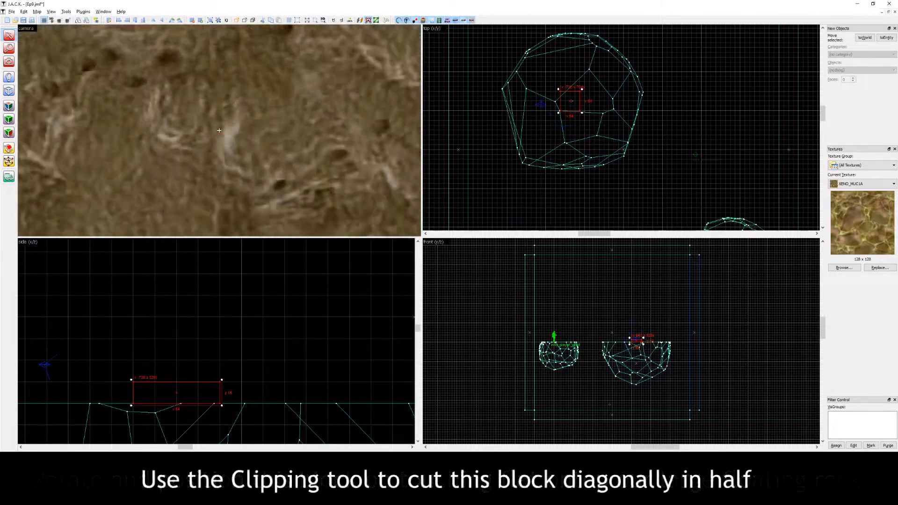
key(s)
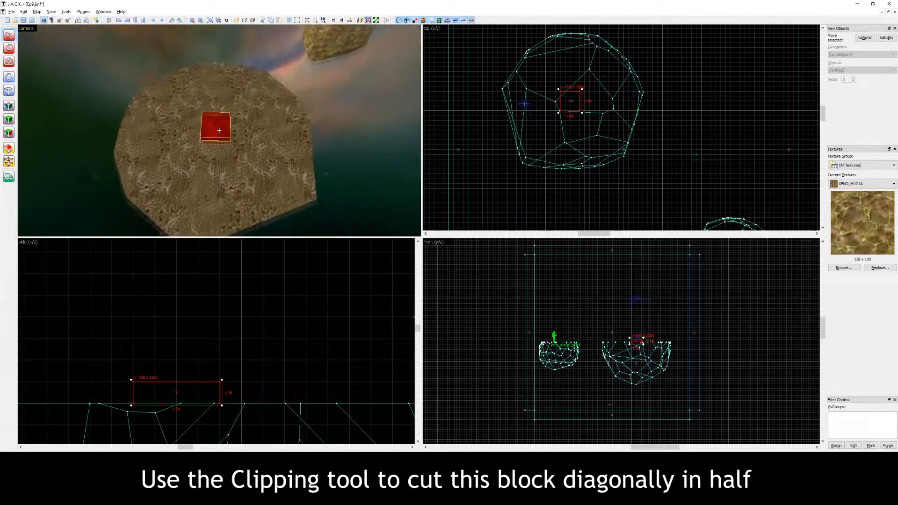
key(w)
key(s)
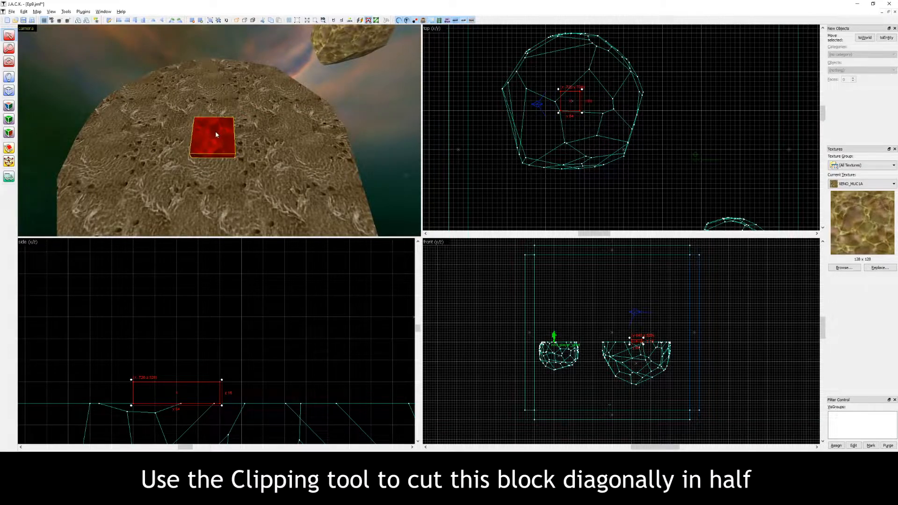
click(8, 148)
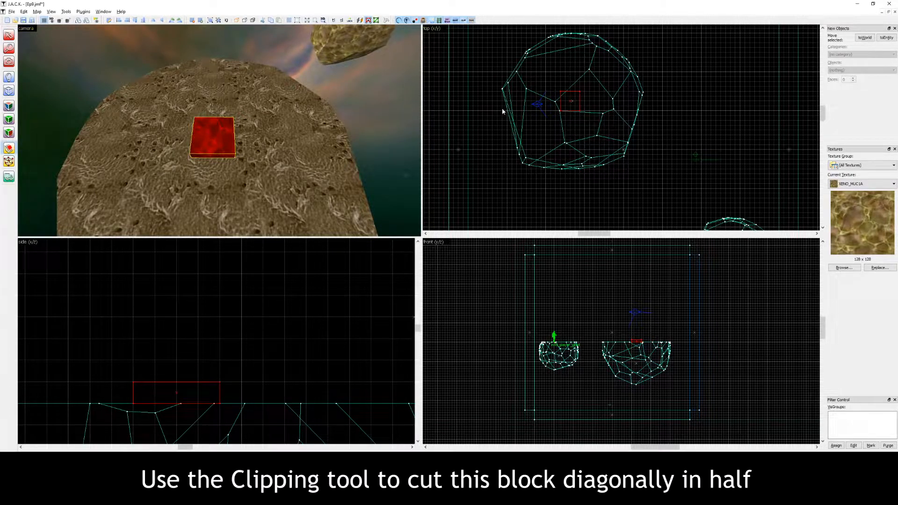
scroll(580, 99, up, 4)
drag(517, 86, 591, 158)
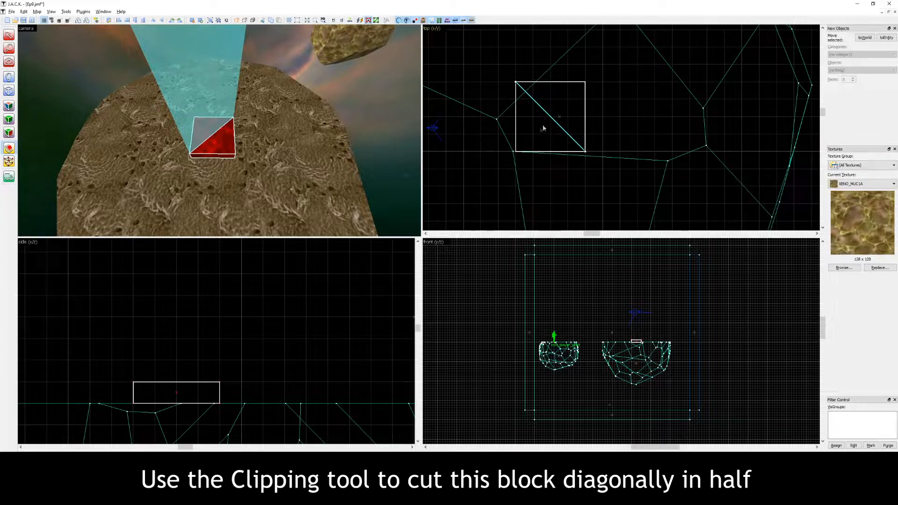
key(Return)
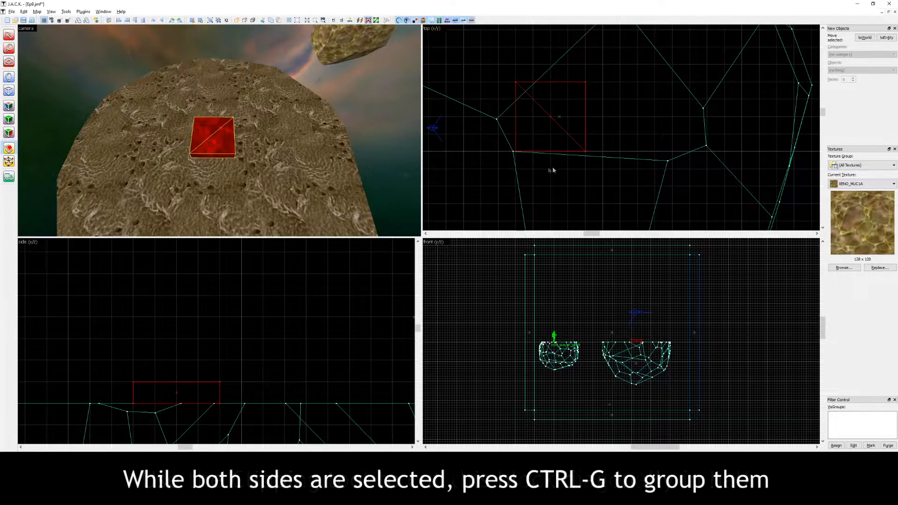
Group the two block halves and duplicate the group side by side into 5 rows and 5 columns on the rock's top
click(10, 38)
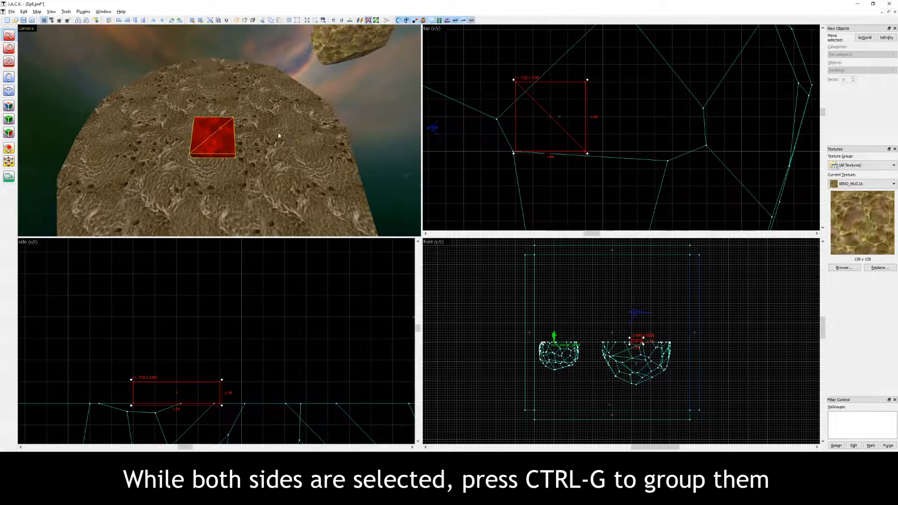
scroll(534, 128, down, 2)
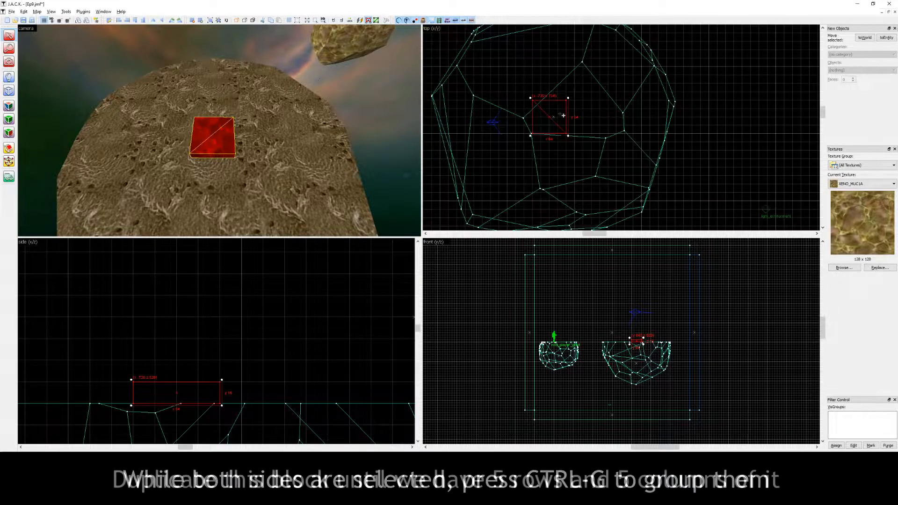
shift+drag(548, 116, 480, 83)
middle_drag(625, 58, 621, 131)
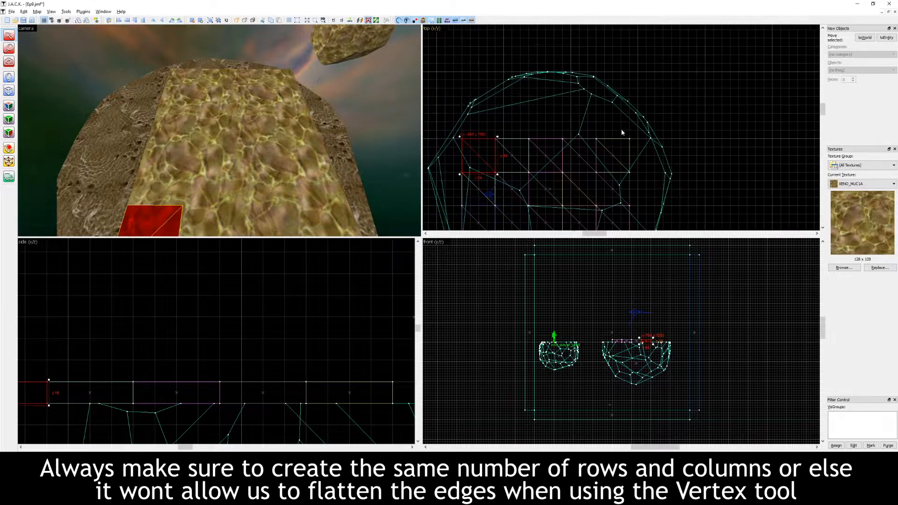
shift+drag(487, 153, 610, 122)
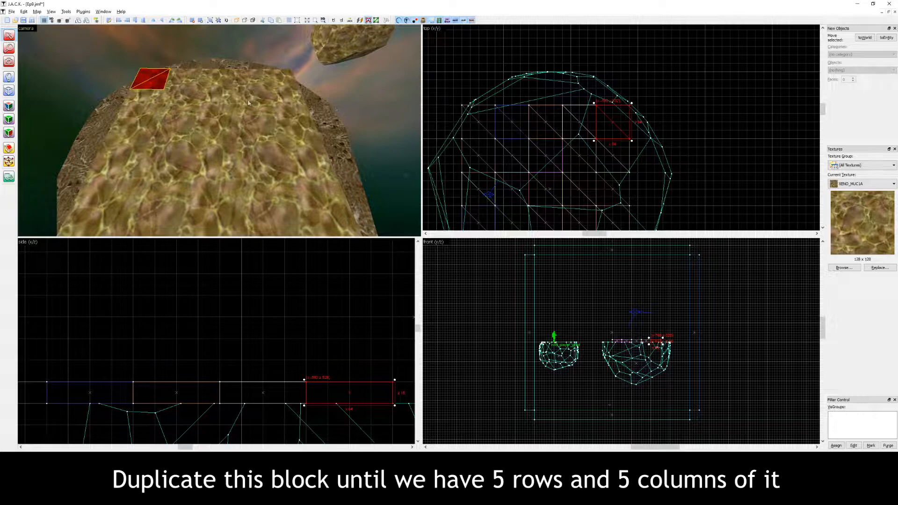
Examine from several sides how the block grid's outer edges sit on the large rock's top
key(z)
key(w)
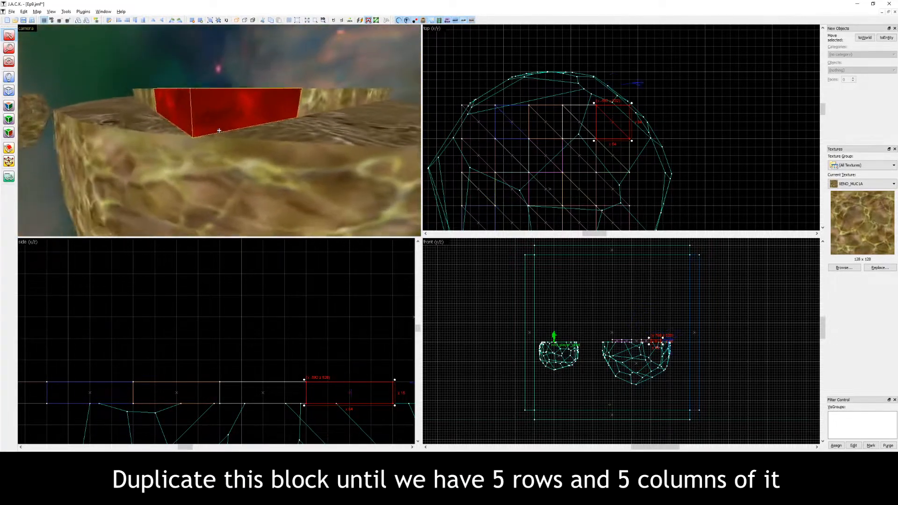
key(a)
key(w)
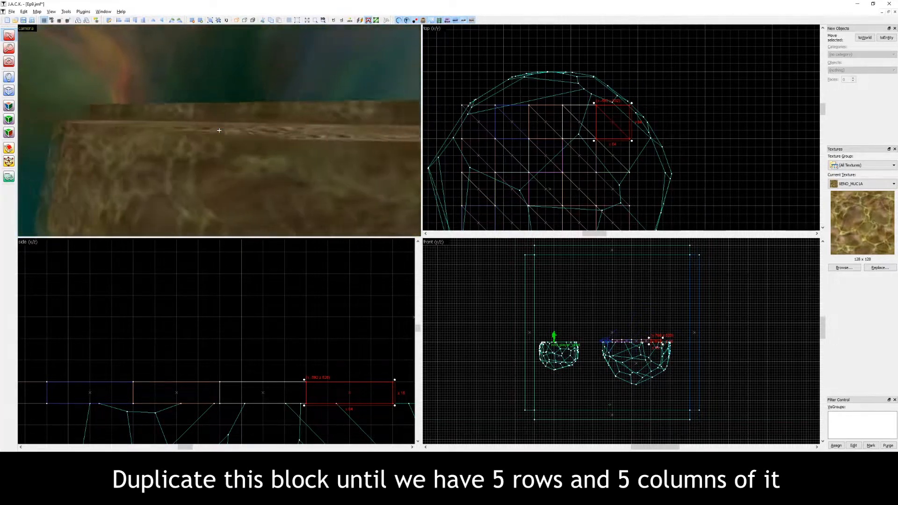
key(d)
key(s)
key(w)
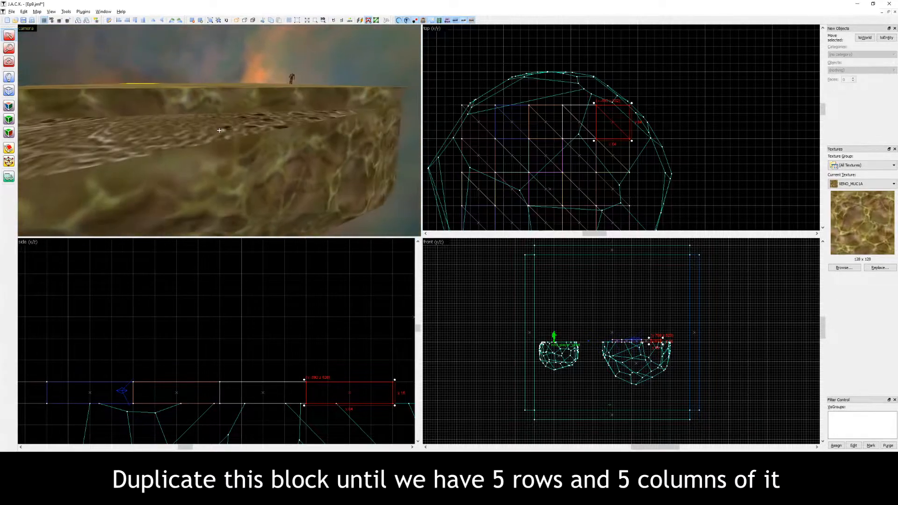
key(w)
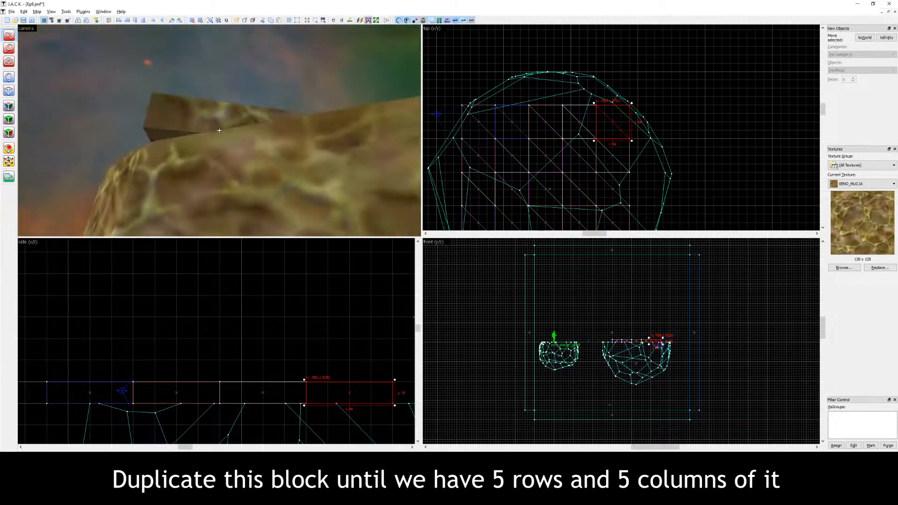
key(s)
key(s)
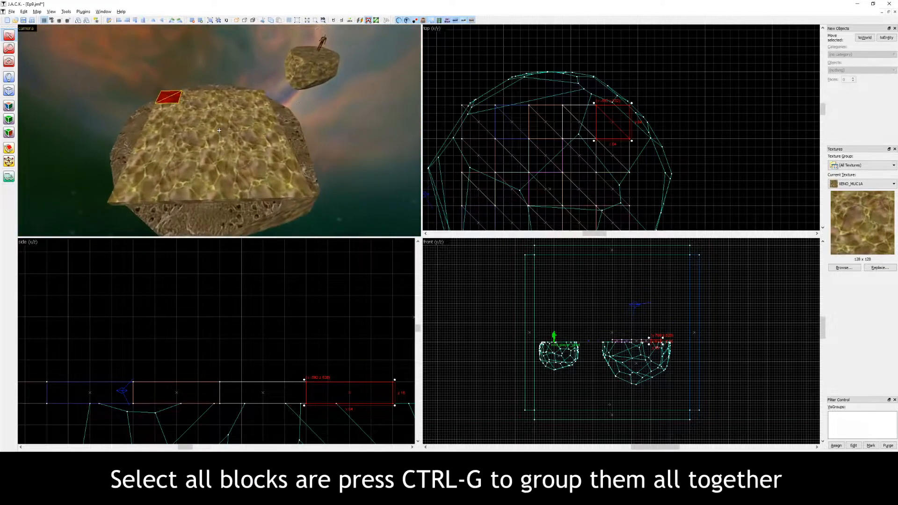
Select all blocks of the 5 x 5 grid and group them together
ctrl+click(190, 98)
ctrl+click(212, 98)
ctrl+click(234, 97)
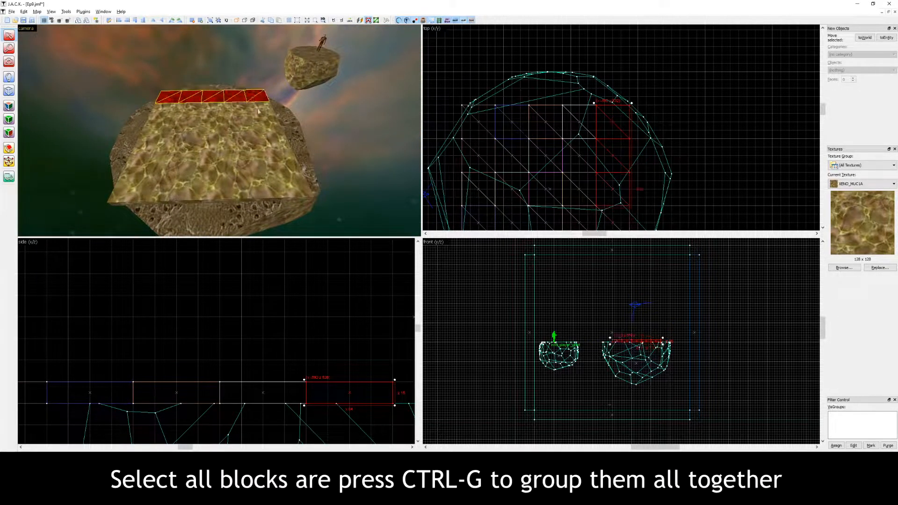
ctrl+click(255, 96)
ctrl+click(262, 110)
ctrl+click(236, 110)
ctrl+click(211, 111)
ctrl+click(187, 110)
ctrl+click(166, 113)
ctrl+click(158, 127)
ctrl+click(186, 128)
ctrl+click(213, 126)
ctrl+click(240, 126)
ctrl+click(267, 126)
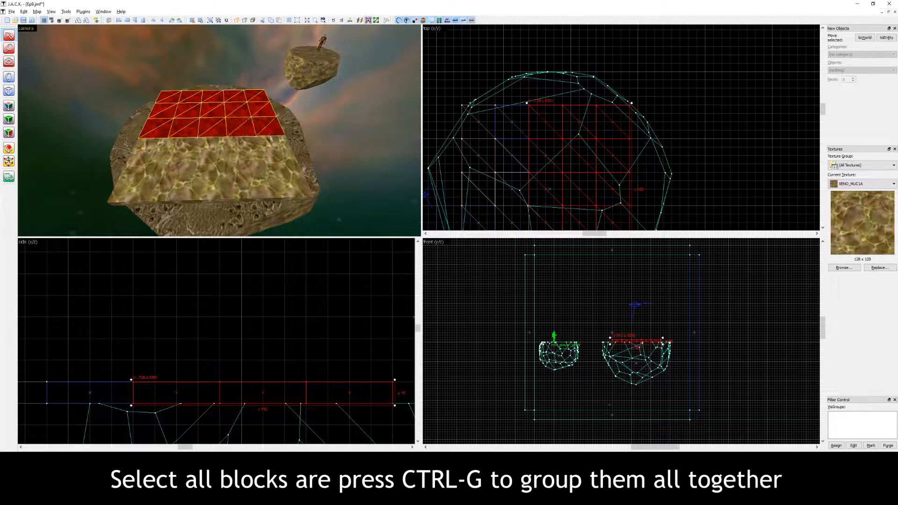
ctrl+click(275, 149)
ctrl+click(243, 150)
ctrl+click(170, 183)
ctrl+click(211, 183)
ctrl+click(252, 182)
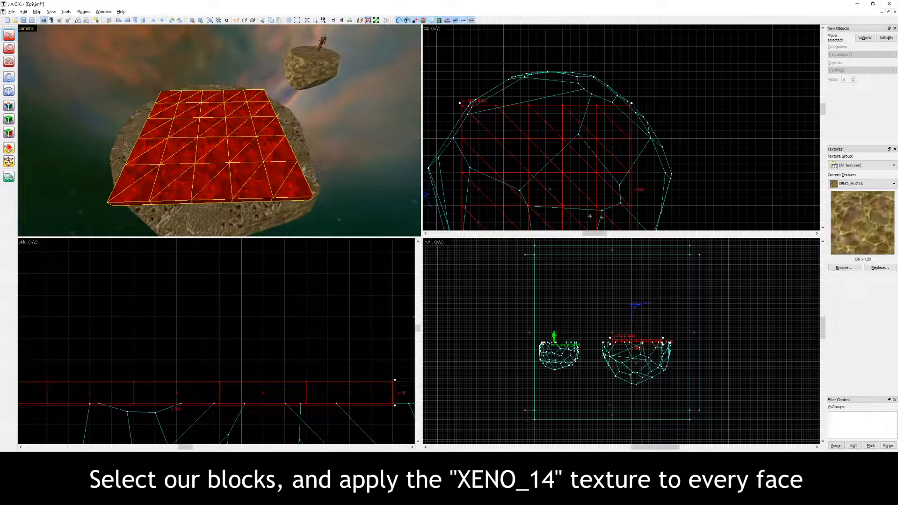
Apply the XENO_14 texture to every face of the grouped blocks and deselect them
click(842, 267)
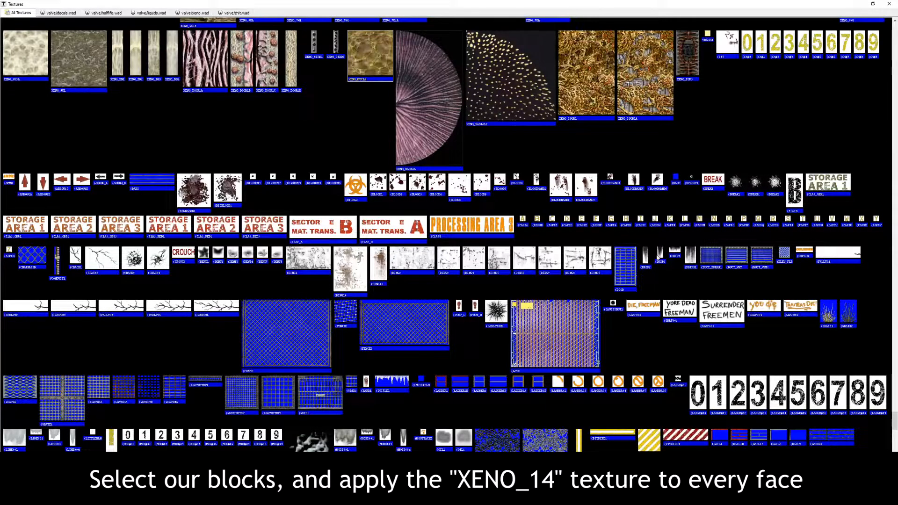
text(xeno_14)
double_click(53, 74)
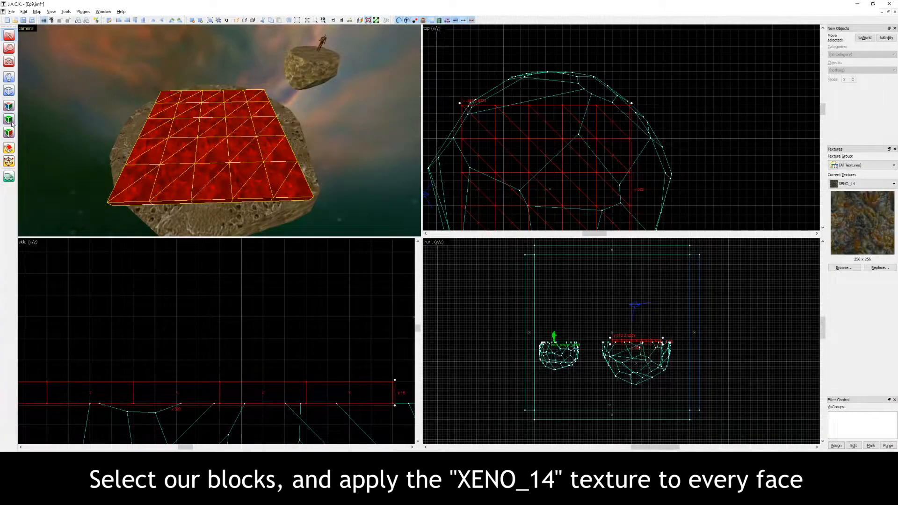
click(11, 123)
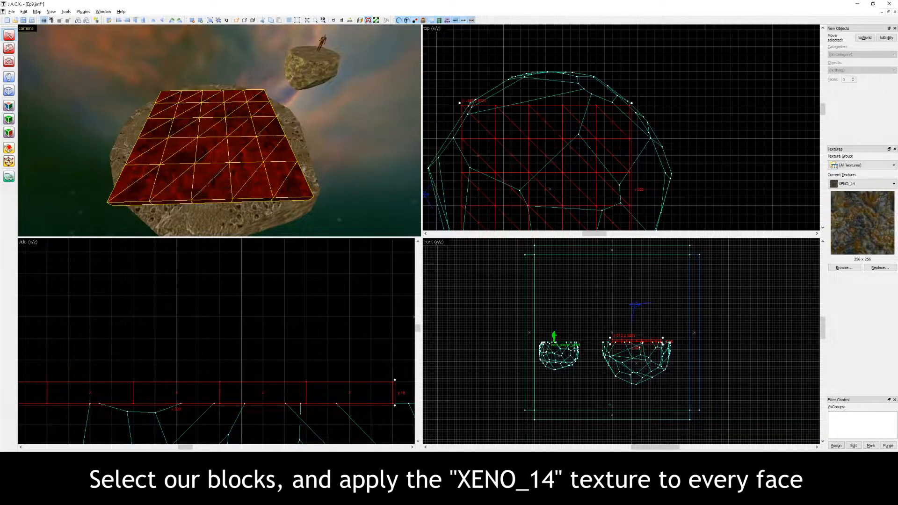
click(474, 67)
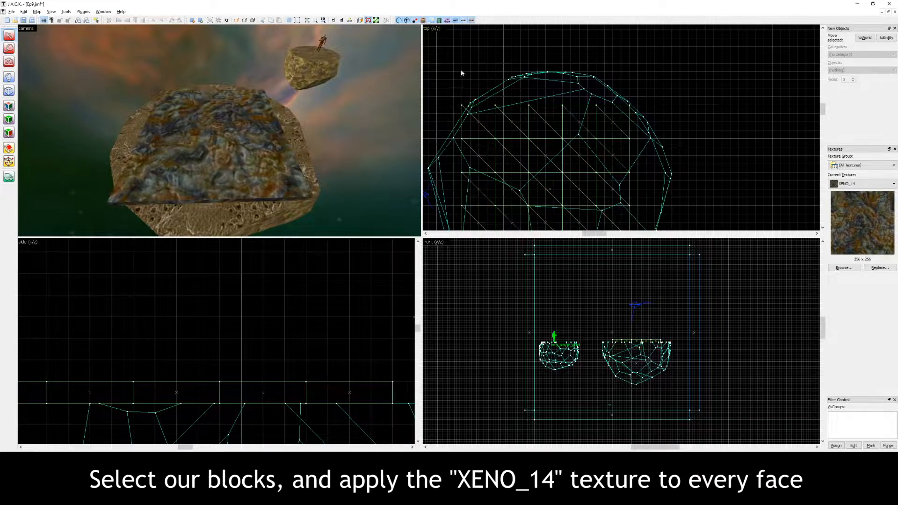
key(z)
key(a)
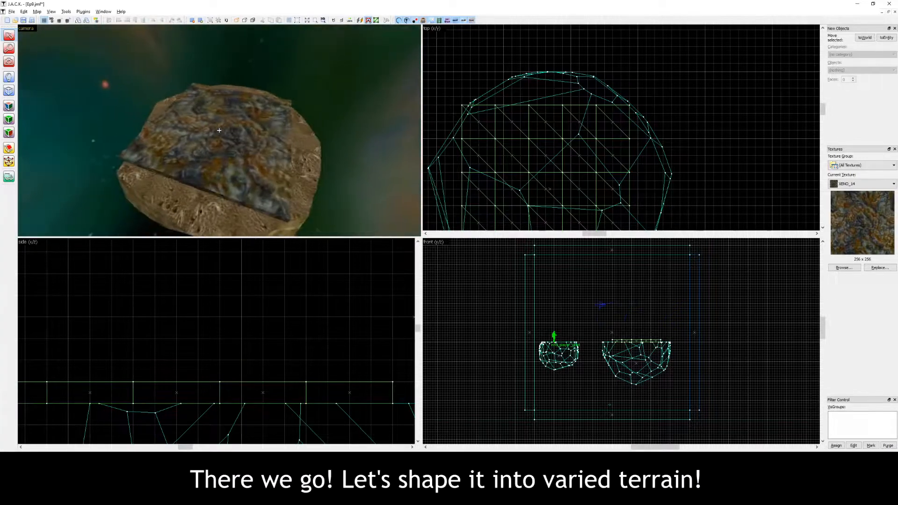
Select the XENO_14 block grid on the large rock and open it for vertex editing
key(d)
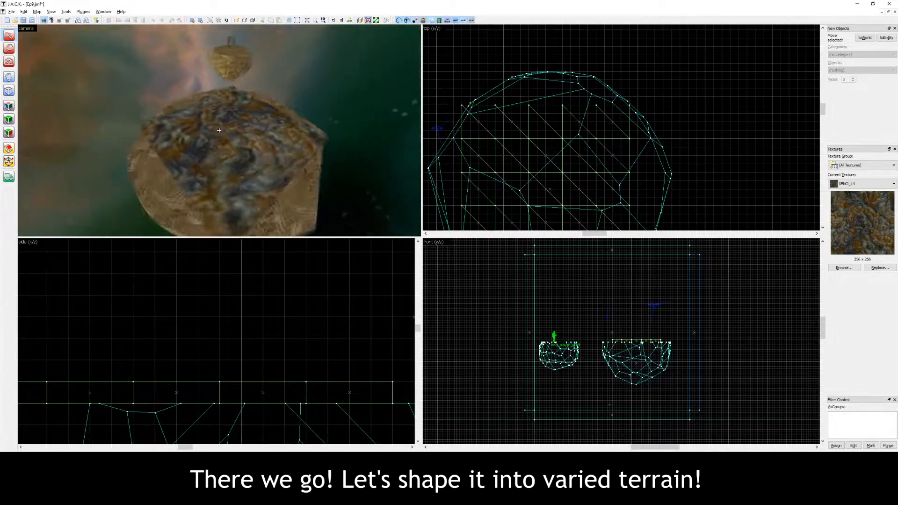
key(d)
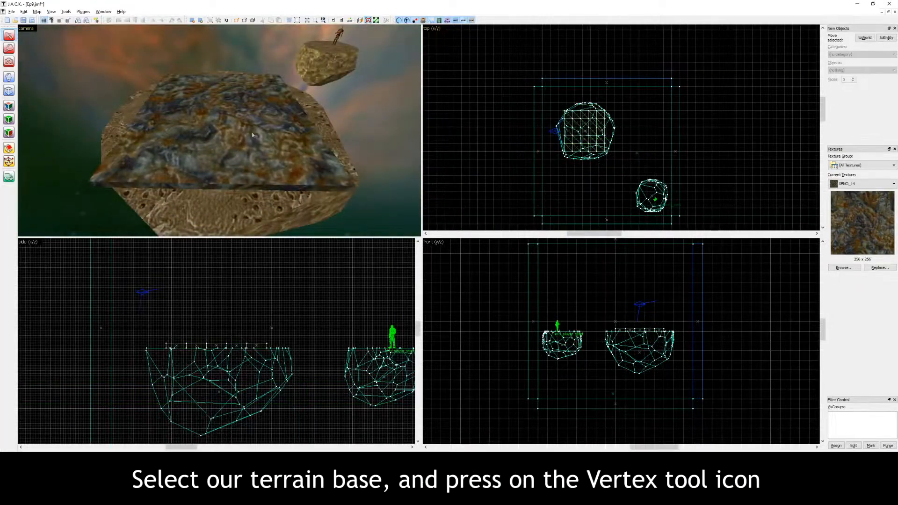
click(230, 127)
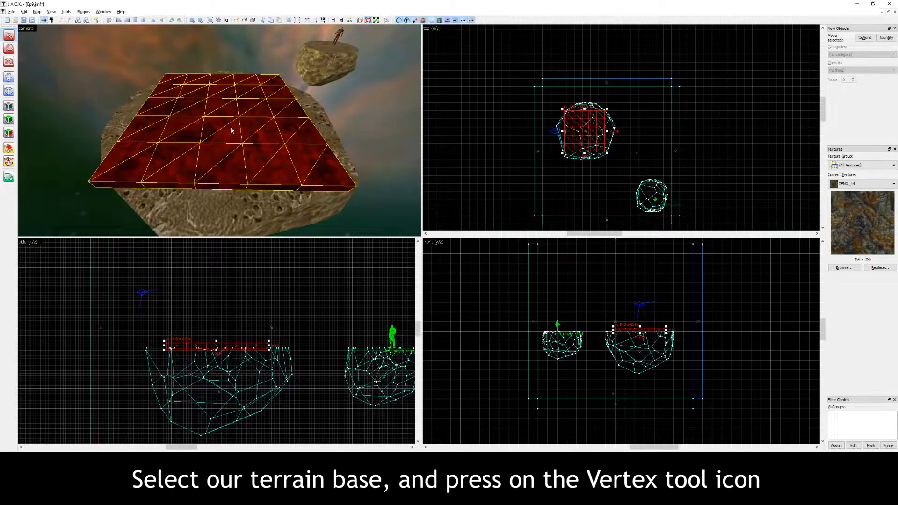
click(8, 163)
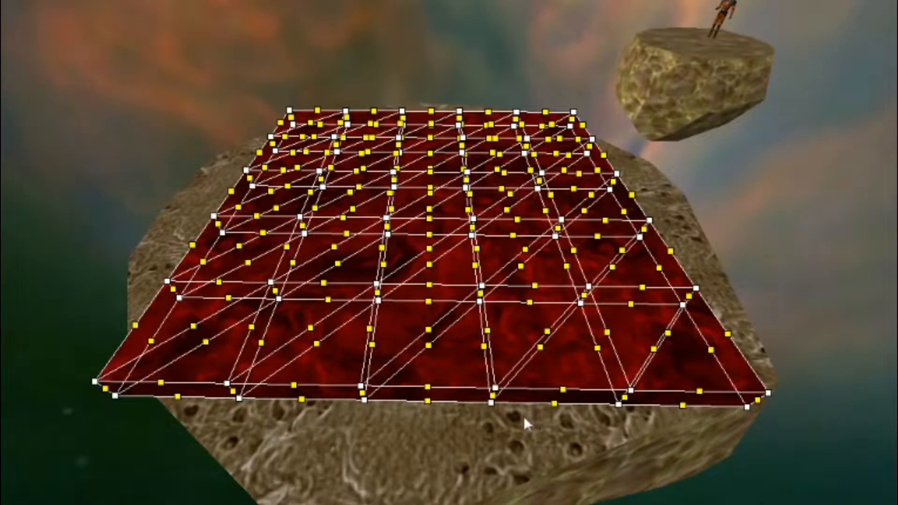
Try lifting the middle edge point on the terrain's near side high above the block grid
click(495, 387)
click(361, 387)
click(228, 384)
click(161, 382)
click(115, 395)
click(239, 398)
click(364, 400)
click(491, 400)
click(562, 389)
click(427, 380)
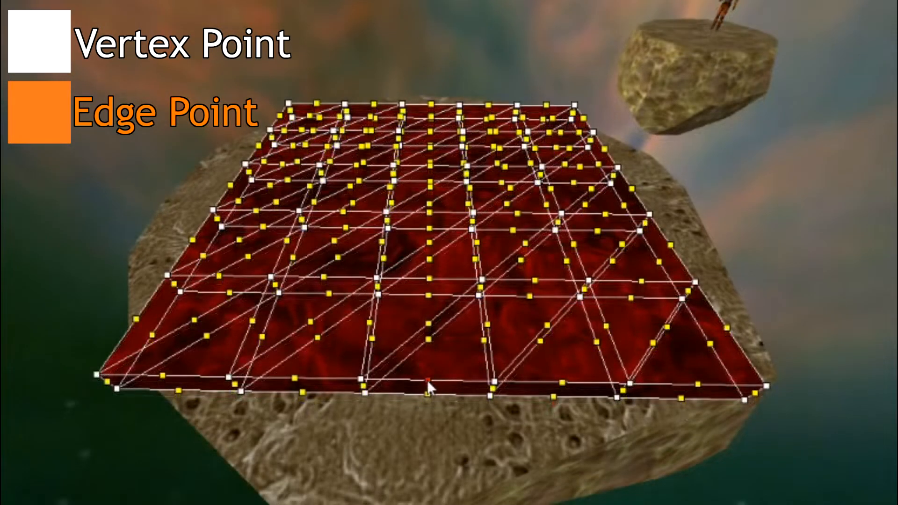
drag(427, 380, 429, 206)
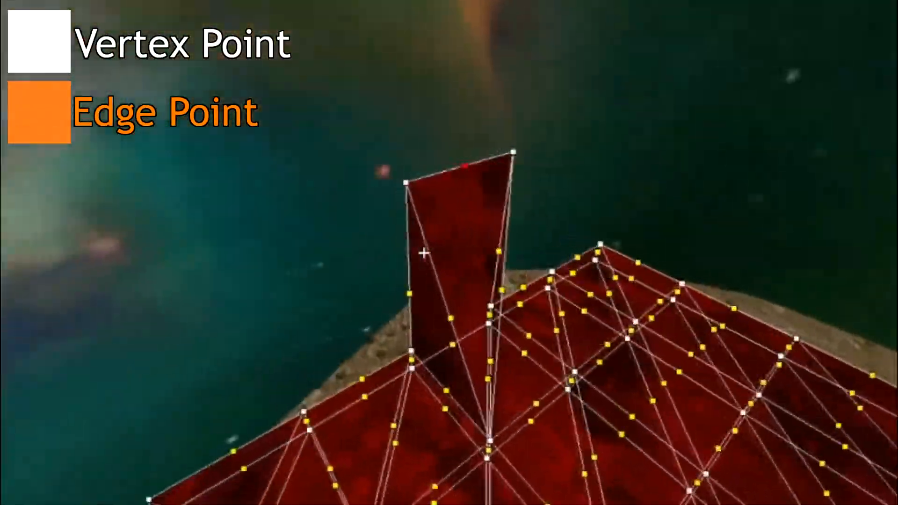
Display only the vertex points and lower the upper vertices along the terrain's near and far sides flat onto the rock
key(shift+v)
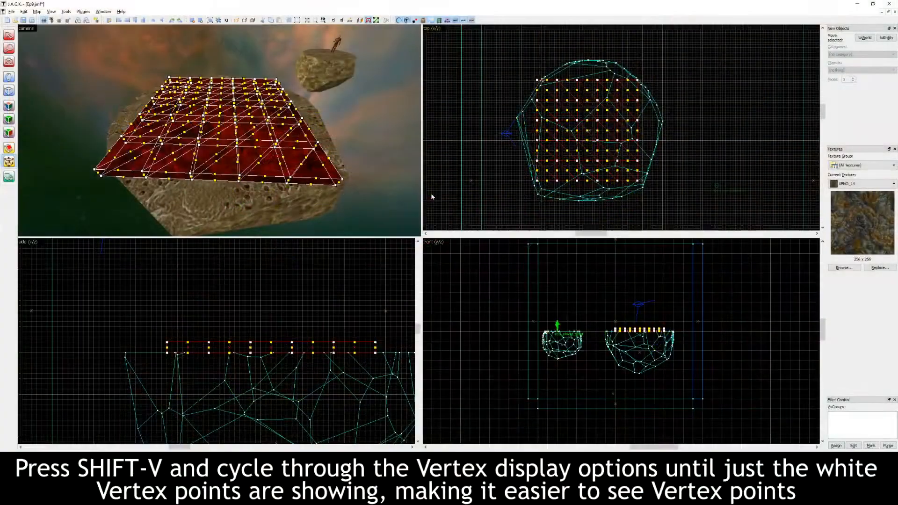
key(shift+v)
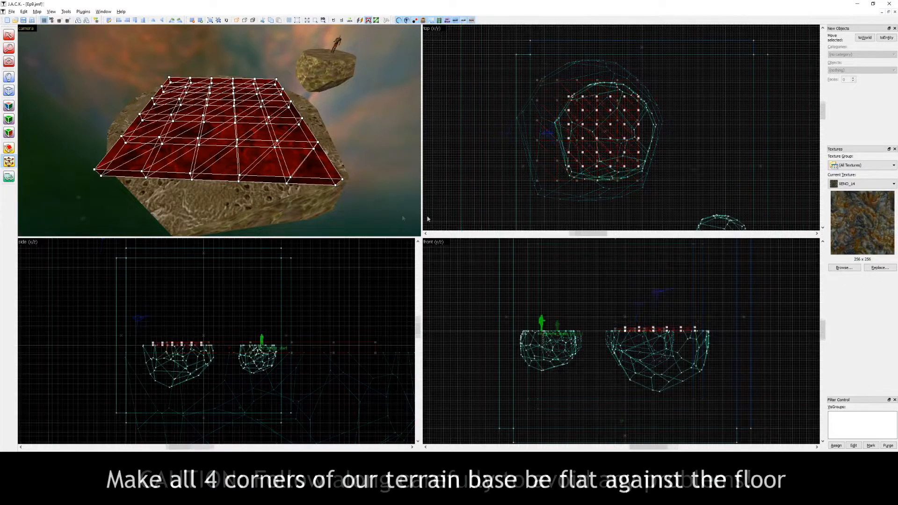
scroll(197, 348, up, 8)
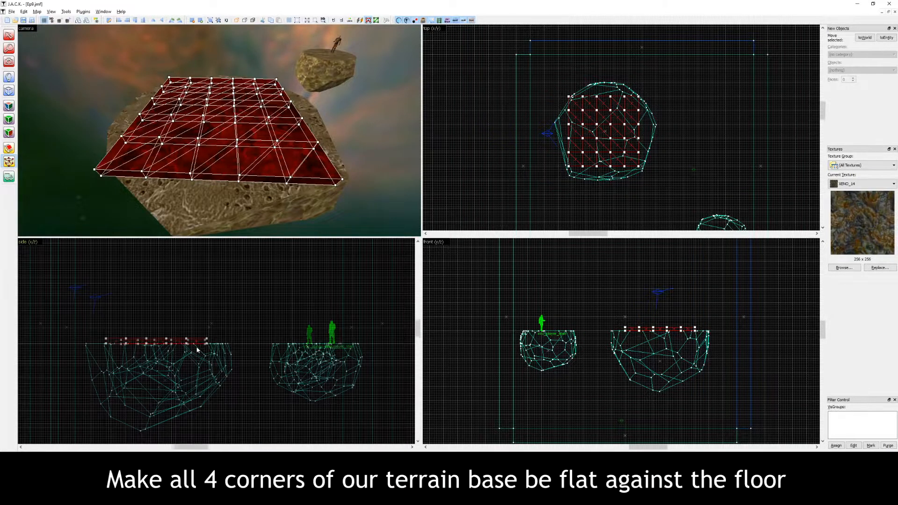
drag(207, 321, 209, 340)
middle_drag(184, 330, 216, 341)
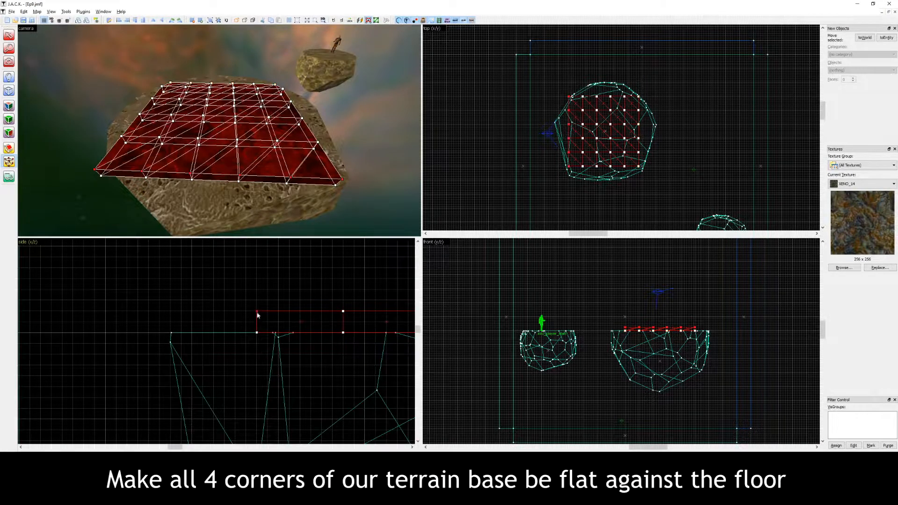
drag(257, 316, 257, 338)
scroll(654, 348, up, 3)
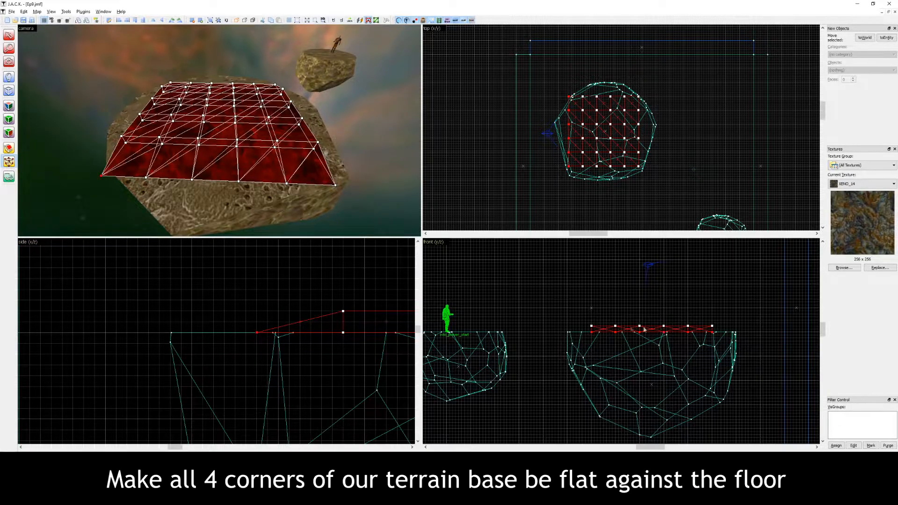
In the front view, lower the upper vertices along the terrain's two remaining sides flat onto the rock
drag(588, 321, 592, 344)
scroll(669, 337, down, 4)
middle_drag(669, 337, 557, 340)
scroll(558, 342, up, 2)
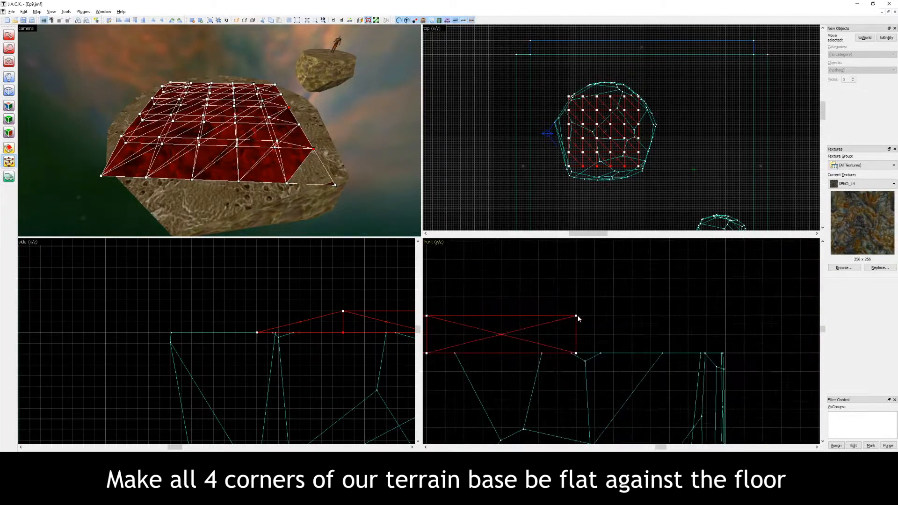
drag(577, 318, 575, 350)
Examine from all around the rock how the terrain's sloped outer edges meet the rock's top
key(z)
key(w)
key(a)
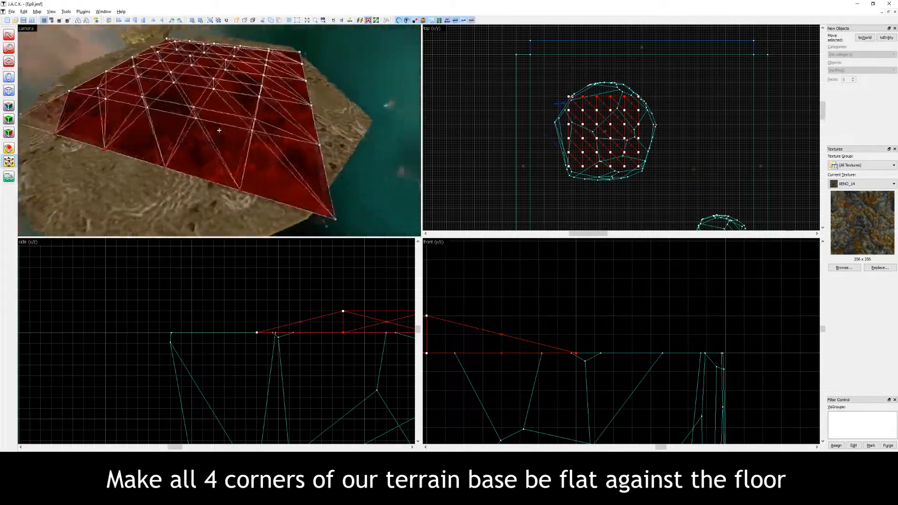
key(a)
key(w)
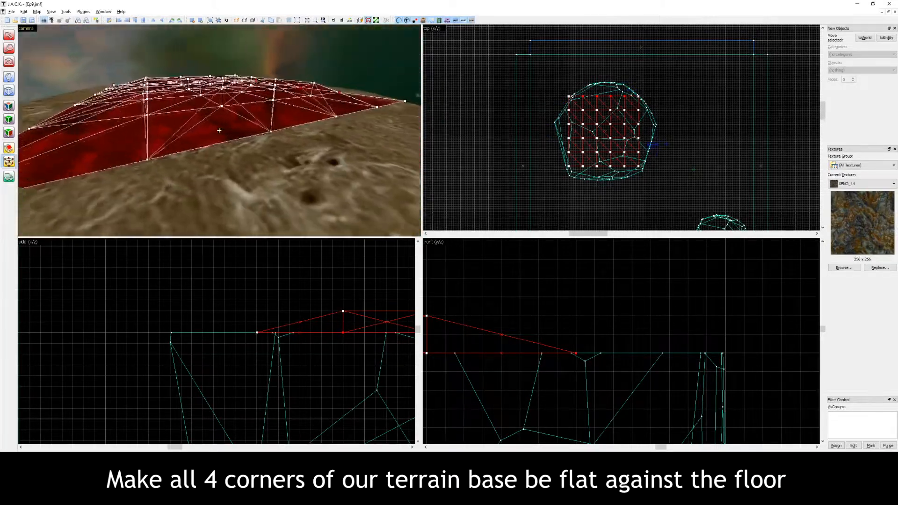
key(a)
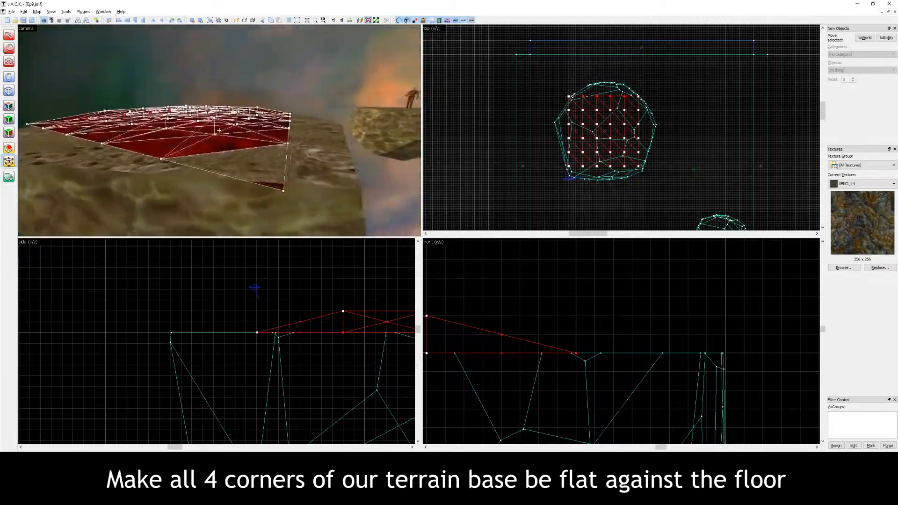
key(a)
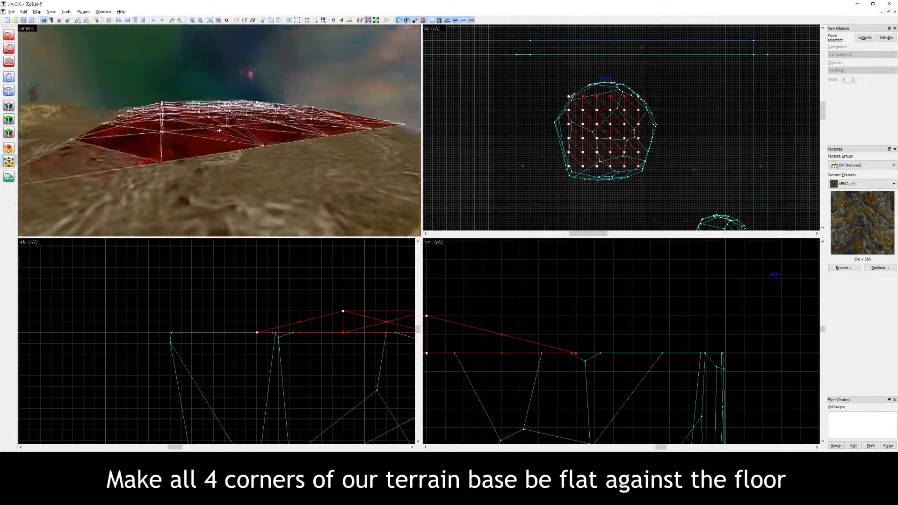
key(s)
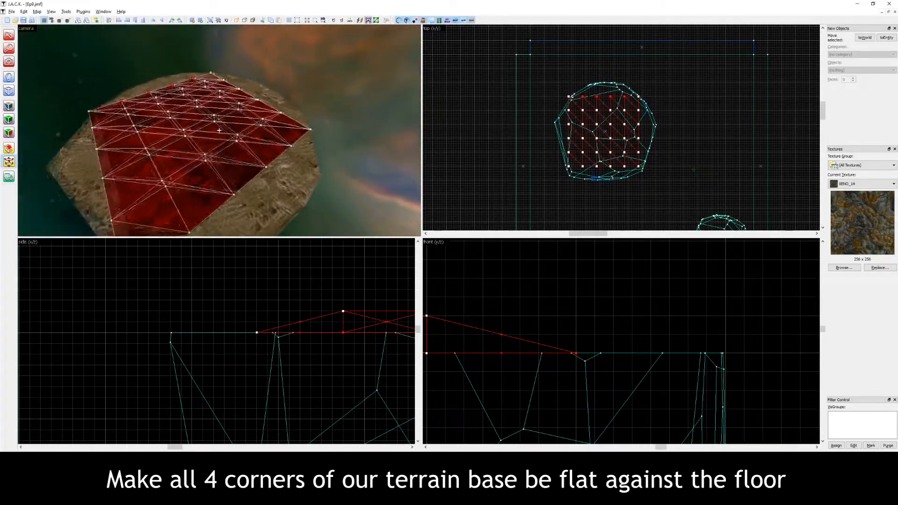
key(s)
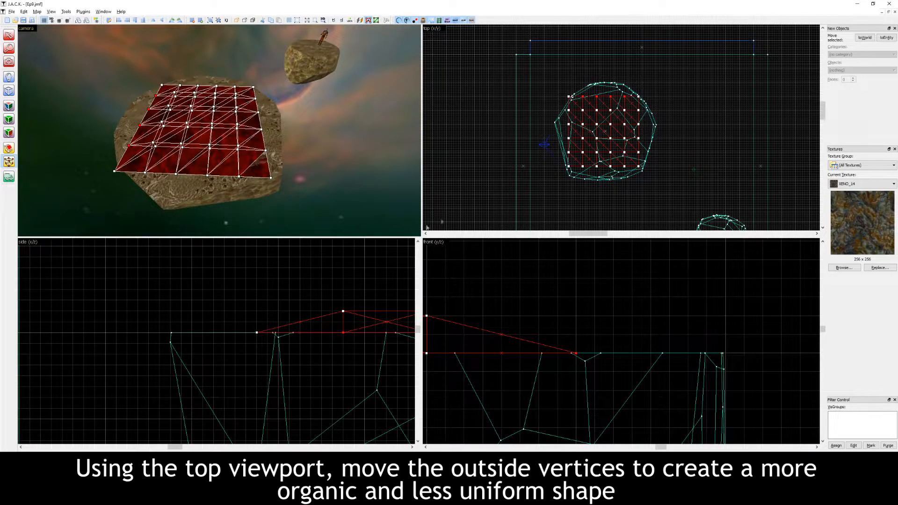
In the top view, move the outer vertices around the terrain's lower-left corner and lower edge into a rounded, irregular outline
scroll(599, 129, up, 3)
drag(554, 81, 523, 170)
middle_drag(527, 227, 504, 126)
drag(504, 124, 522, 124)
drag(504, 89, 496, 73)
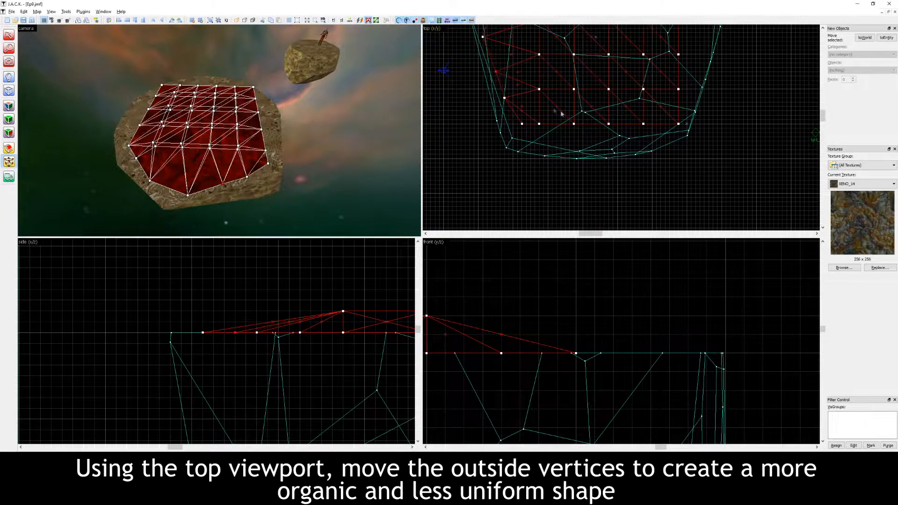
mouse_move(540, 125)
mouse_down()
mouse_move(547, 111)
mouse_move(579, 128)
mouse_move(552, 133)
mouse_move(548, 123)
mouse_up()
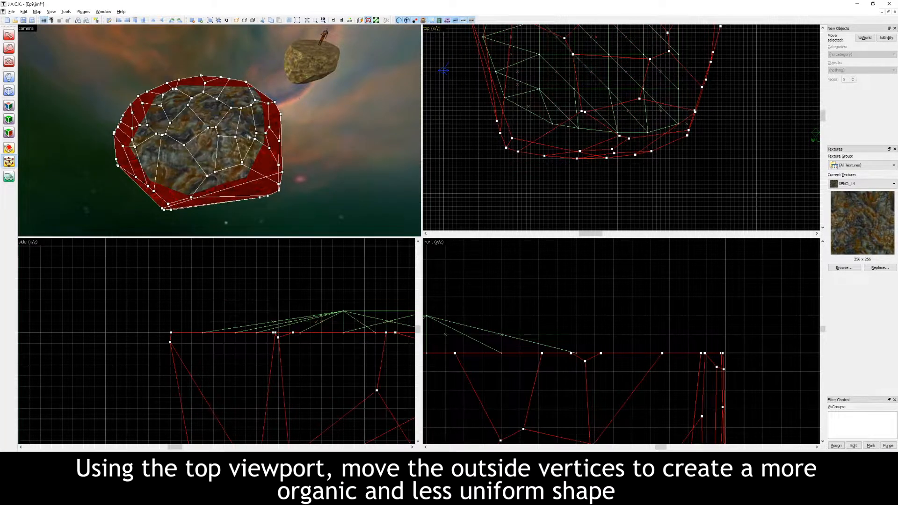
Shift the outer vertices along the terrain's right side in the top view to make that edge less uniform
scroll(621, 127, up, 2)
middle_drag(559, 84, 621, 135)
drag(578, 150, 607, 139)
middle_drag(578, 92, 617, 131)
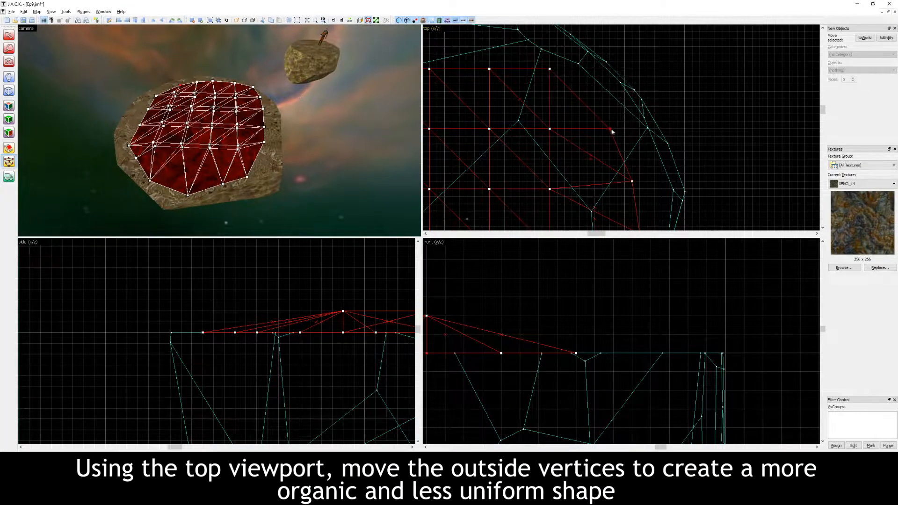
Stagger the outer vertices along the terrain's upper edge in the top view to give it an uneven outline
middle_drag(564, 76, 671, 118)
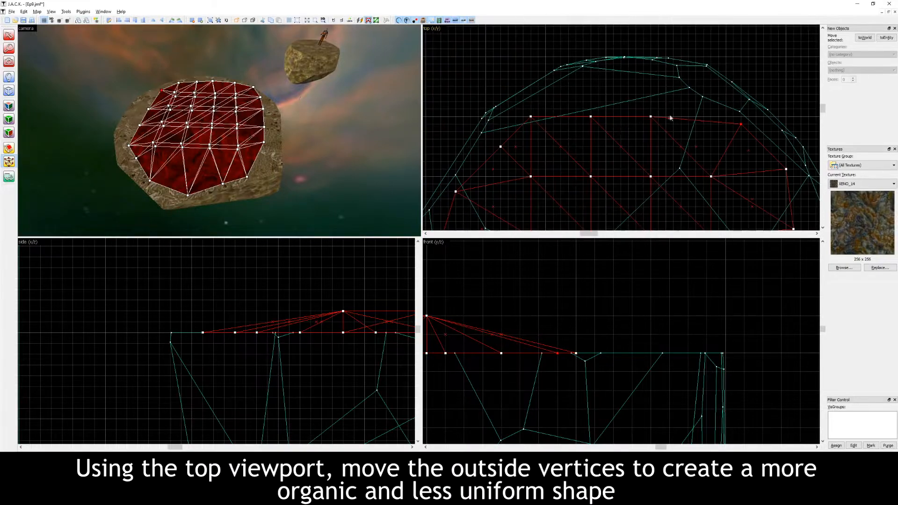
drag(651, 117, 666, 110)
drag(591, 120, 606, 132)
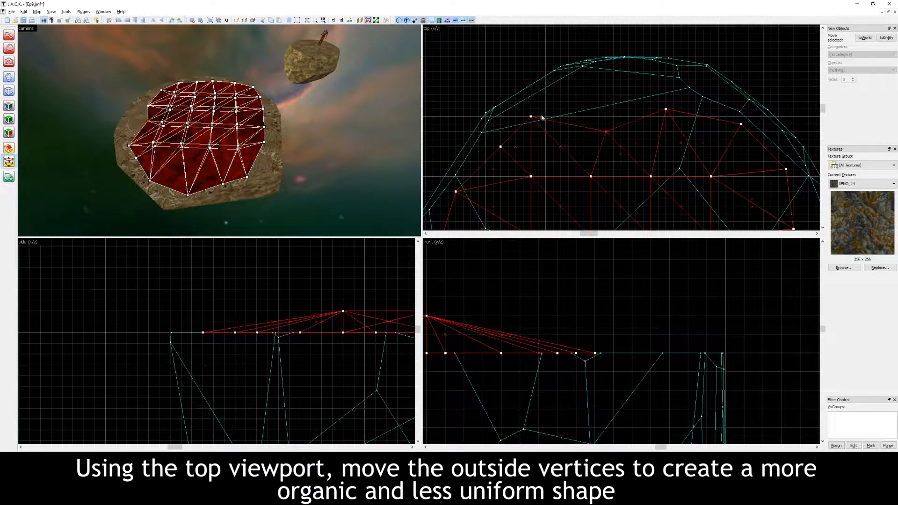
drag(531, 117, 553, 132)
Check the terrain's outline against the rock's rim and pull the lower-right outer vertex inward in the top view
scroll(219, 130, up, 10)
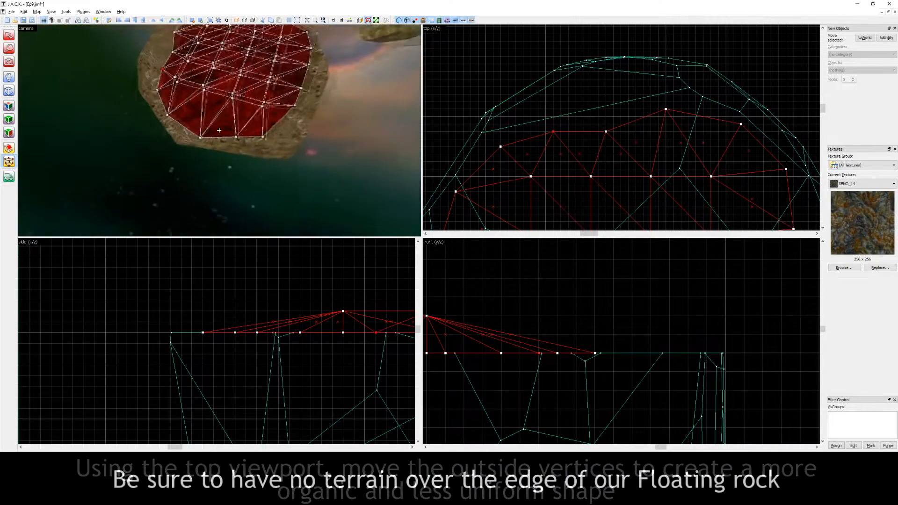
key(a)
key(s)
key(w)
key(w)
key(z)
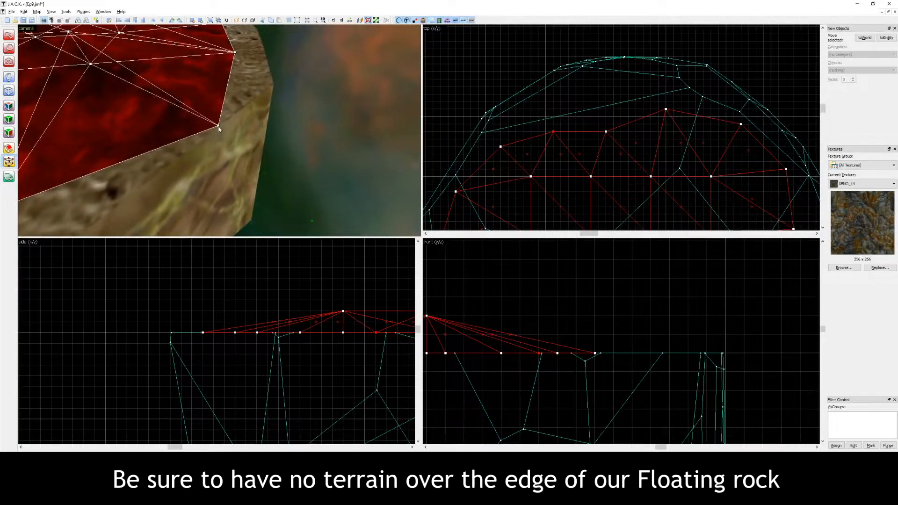
scroll(547, 162, down, 3)
middle_drag(545, 150, 500, 169)
scroll(627, 183, up, 5)
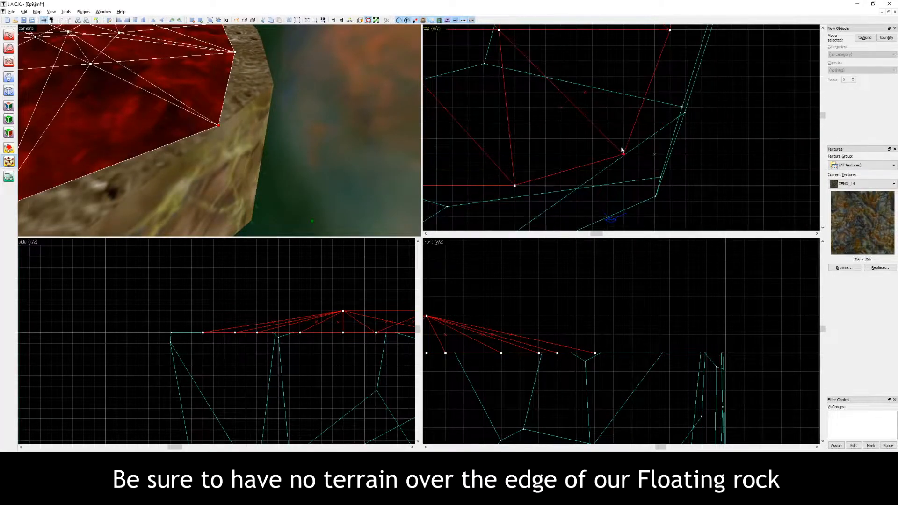
drag(622, 152, 618, 114)
In the side view, move the terrain's inner vertex rows to different heights and positions to form peaks and dips
key(z)
key(s)
key(a)
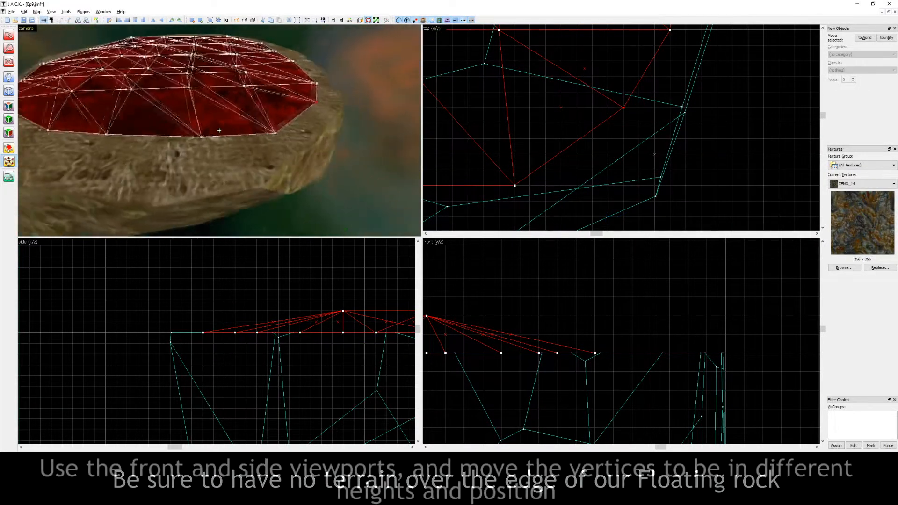
key(z)
scroll(216, 341, down, 2)
scroll(216, 340, up, 3)
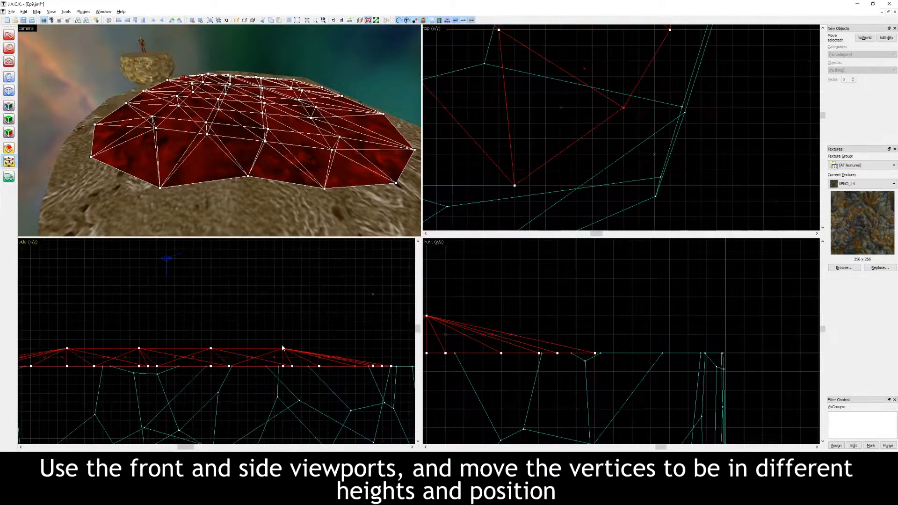
drag(284, 350, 284, 316)
drag(210, 350, 211, 335)
middle_drag(80, 347, 171, 356)
drag(157, 359, 146, 348)
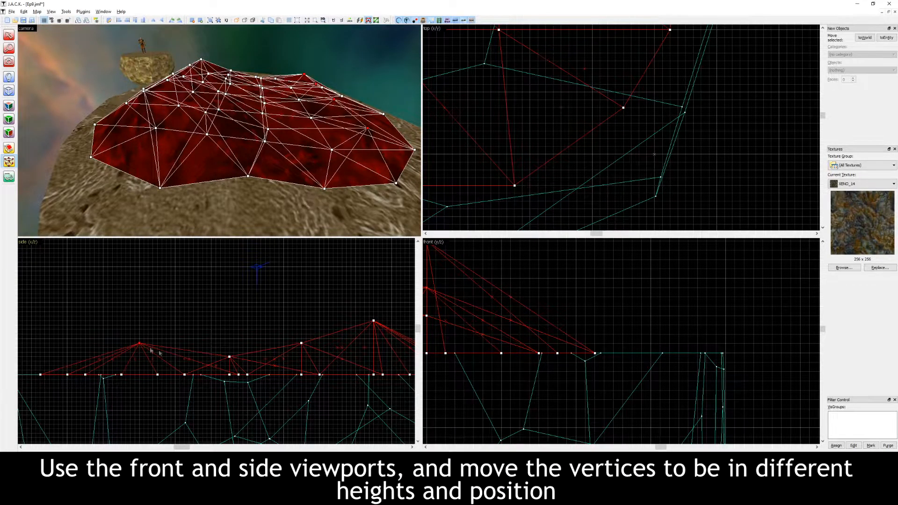
drag(230, 358, 232, 354)
In the front view, adjust individual inner vertices to different heights so the terrain's ridges vary across its width
scroll(485, 270, down, 3)
middle_drag(485, 270, 740, 312)
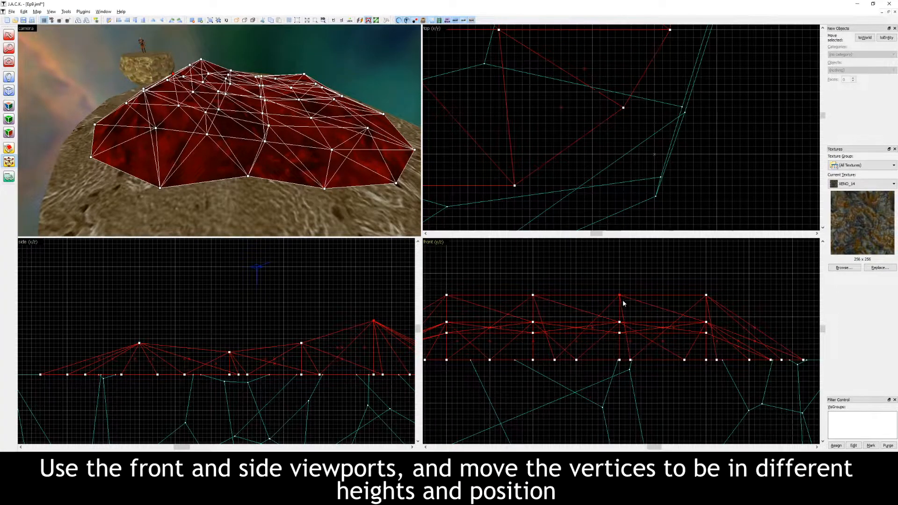
drag(620, 296, 621, 313)
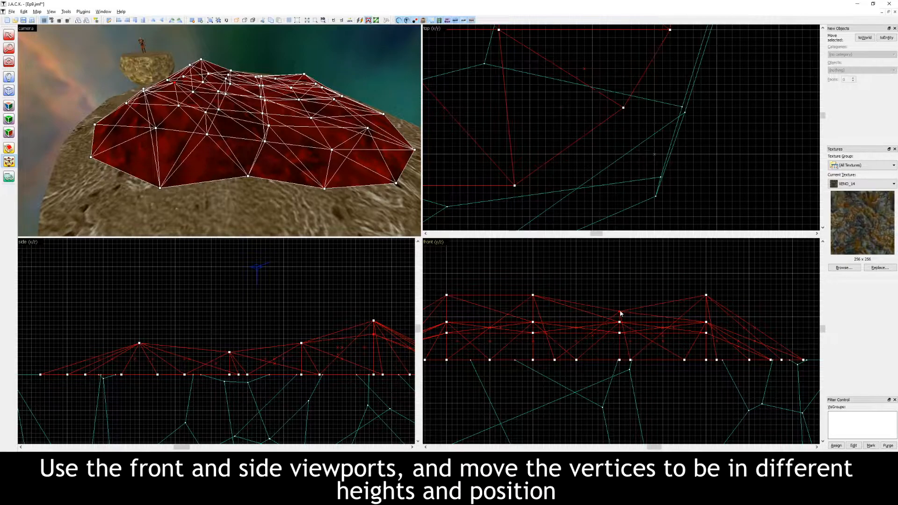
middle_drag(528, 321, 585, 324)
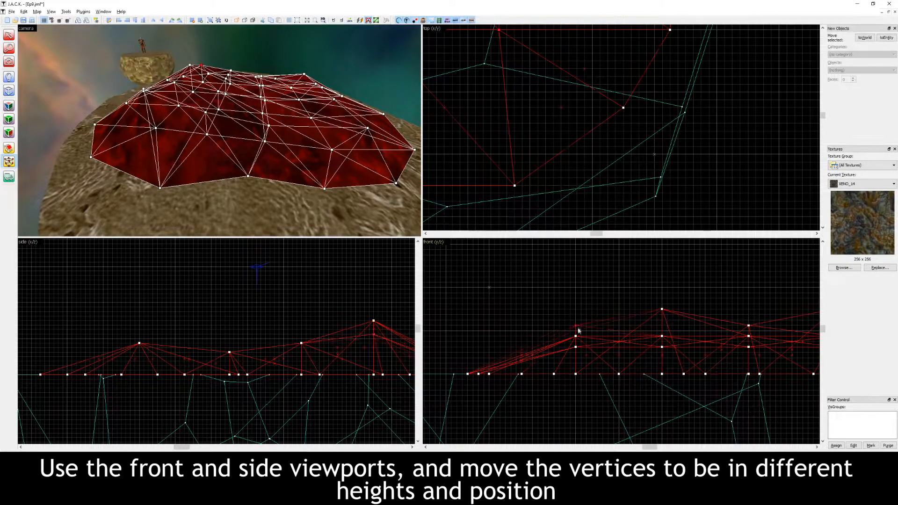
drag(578, 333, 577, 328)
scroll(281, 160, up, 5)
scroll(605, 335, down, 2)
scroll(604, 336, up, 3)
mouse_move(560, 307)
mouse_down()
mouse_move(560, 283)
mouse_move(560, 294)
mouse_up()
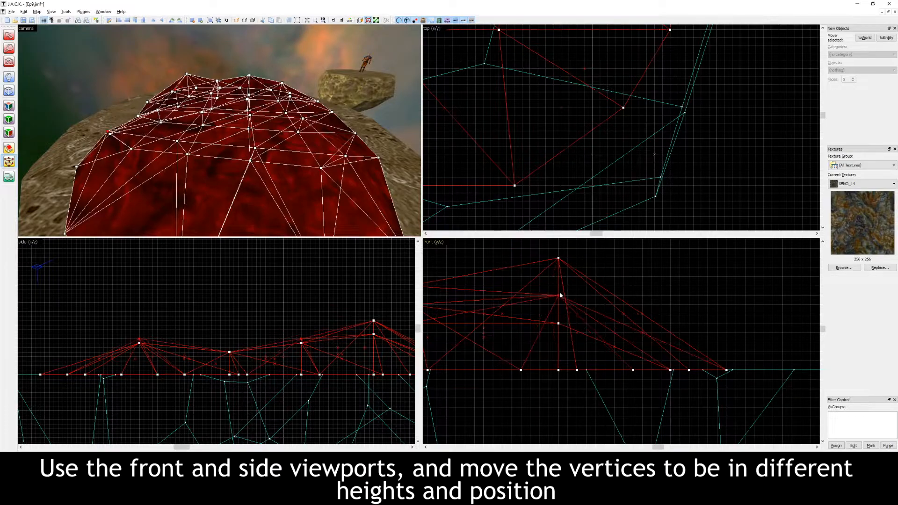
Triangulate the reshaped terrain with the Vertex tool to correct any invalid shapes
right_drag(292, 173, 221, 134)
scroll(210, 138, up, 5)
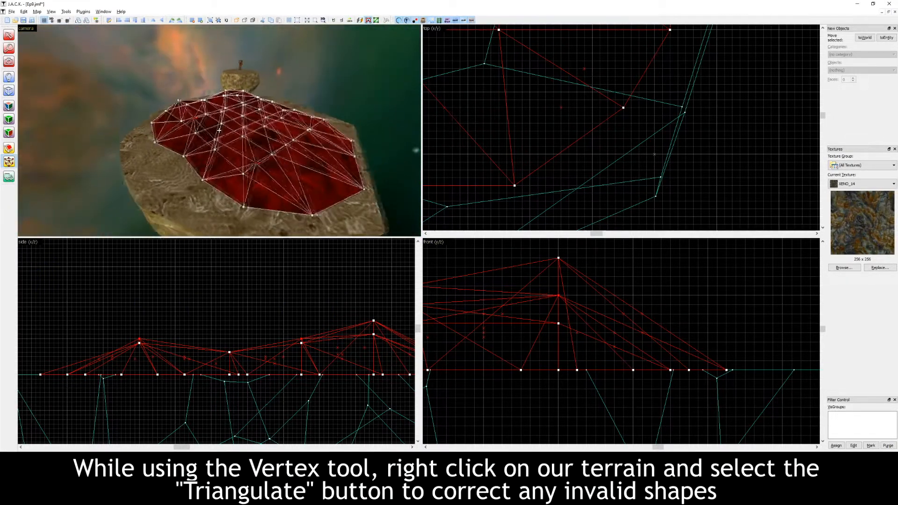
right_drag(220, 130, 220, 130)
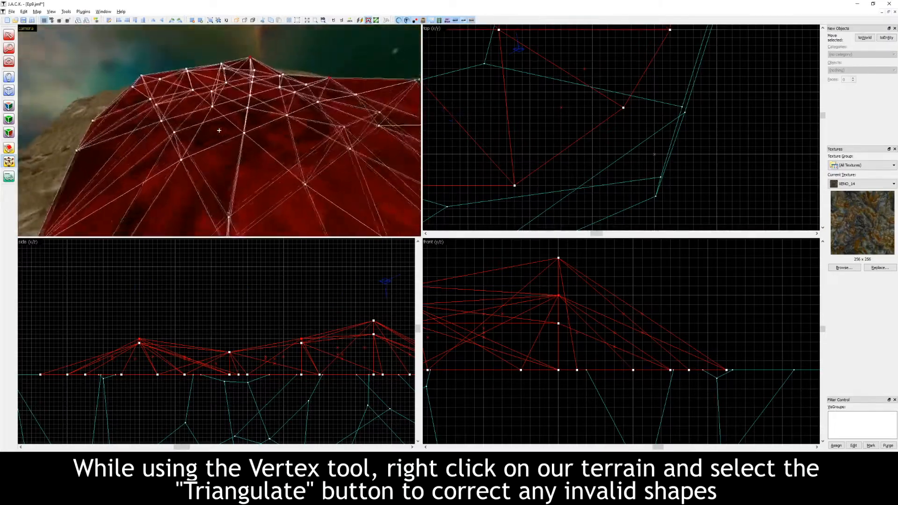
click(425, 193)
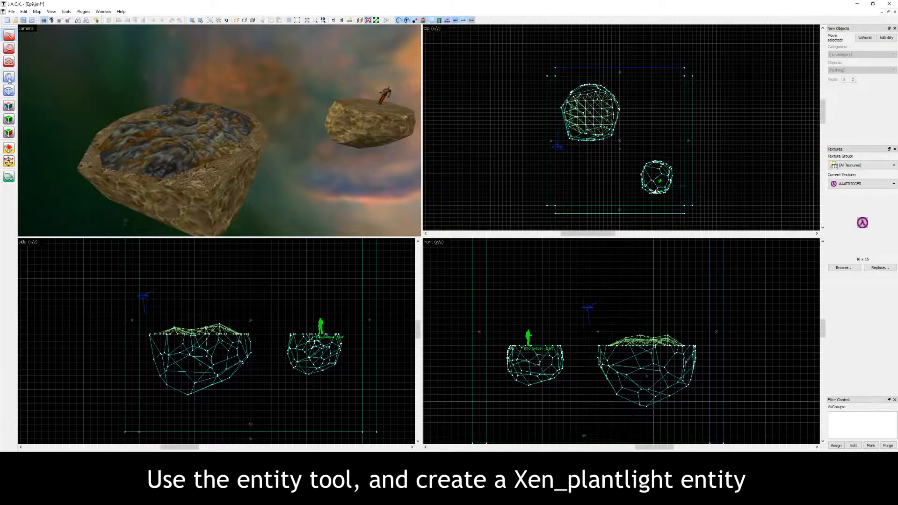
Place a new entity on the large rock and change its class to xen_plantlight
click(8, 78)
click(204, 182)
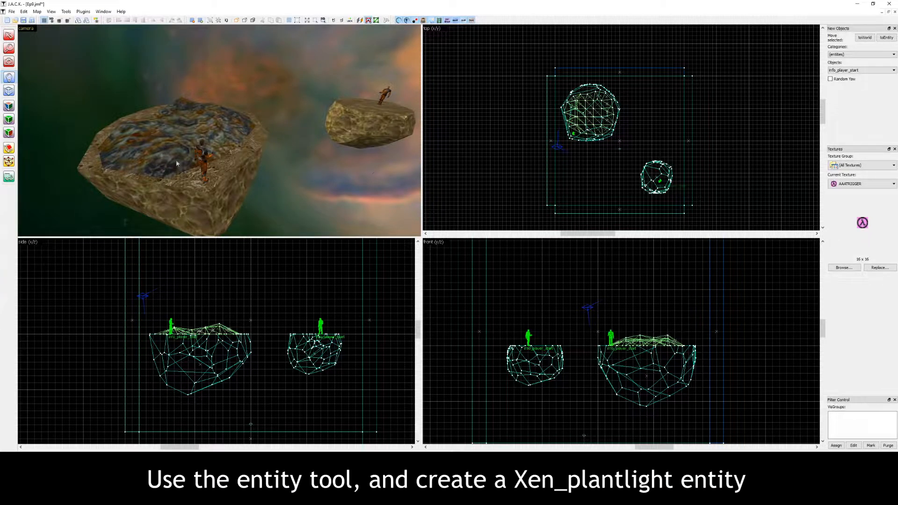
click(9, 37)
double_click(201, 158)
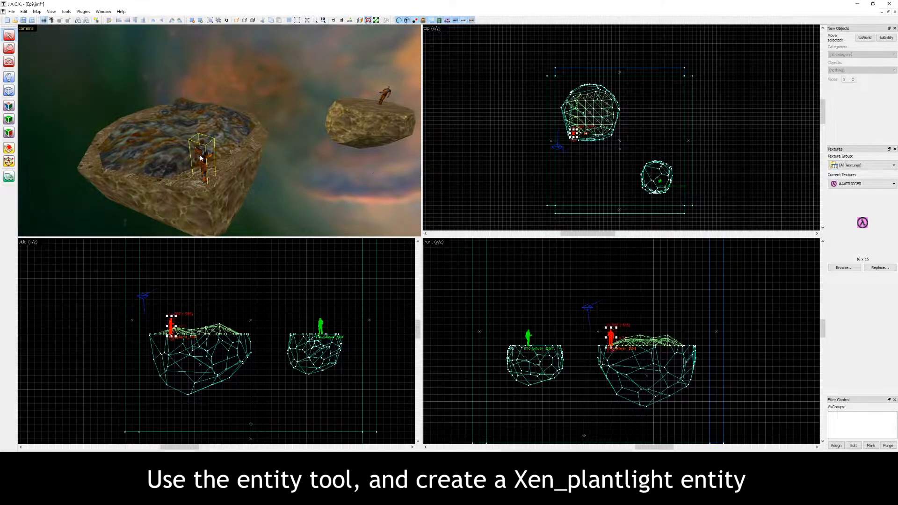
text(Xen_plantlight)
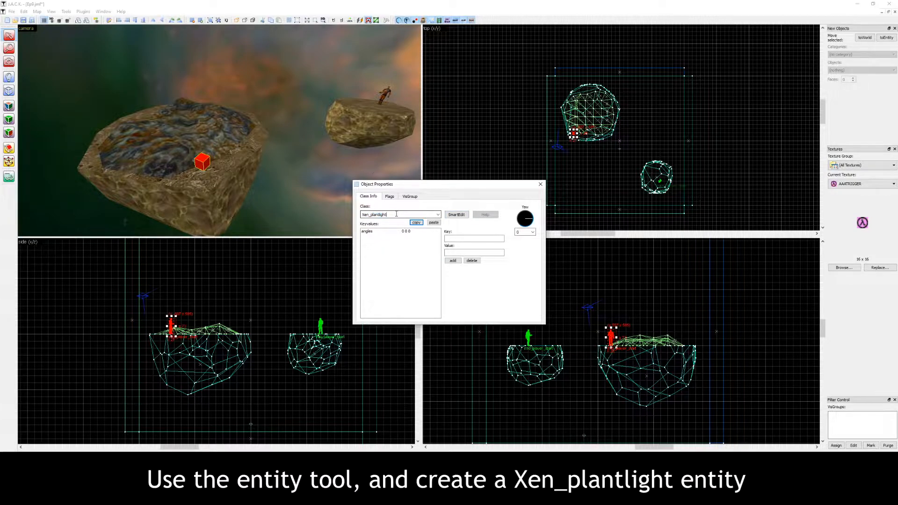
key(Return)
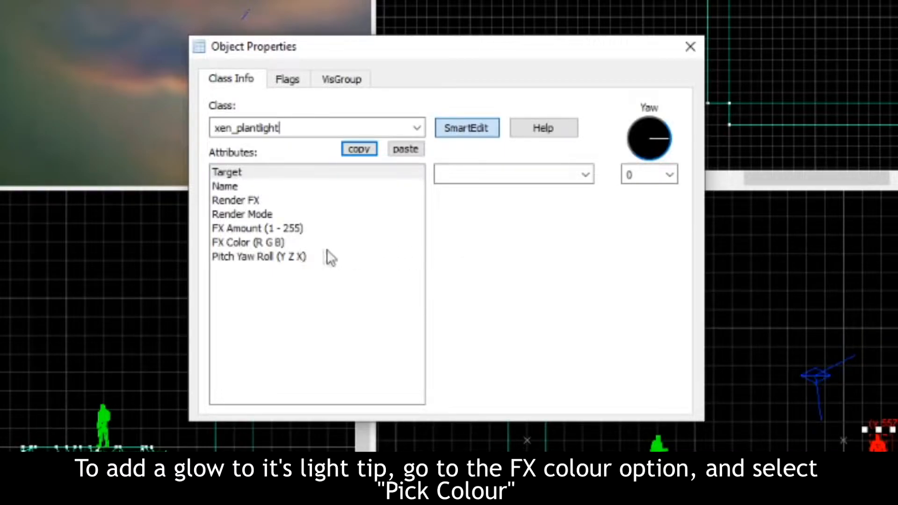
Set the plantlight's FX Color to a light orange, 255 184 16, for its glow
click(278, 243)
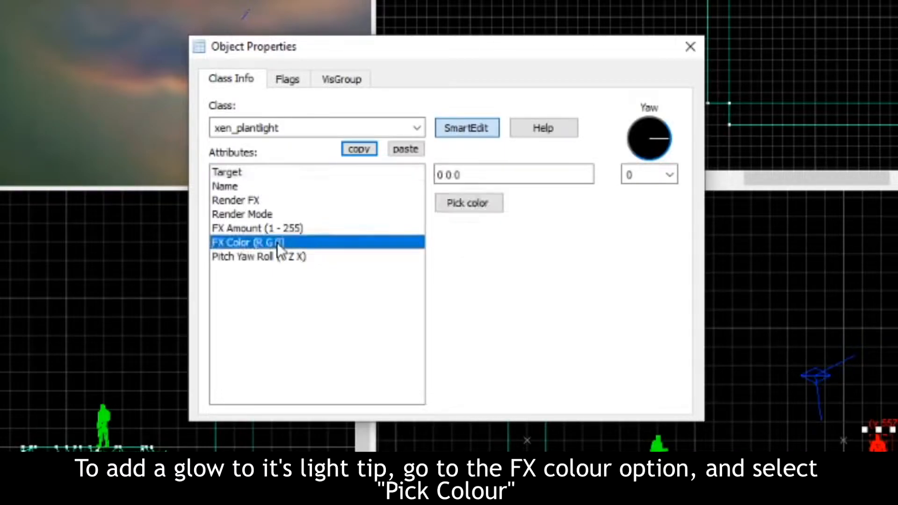
click(467, 203)
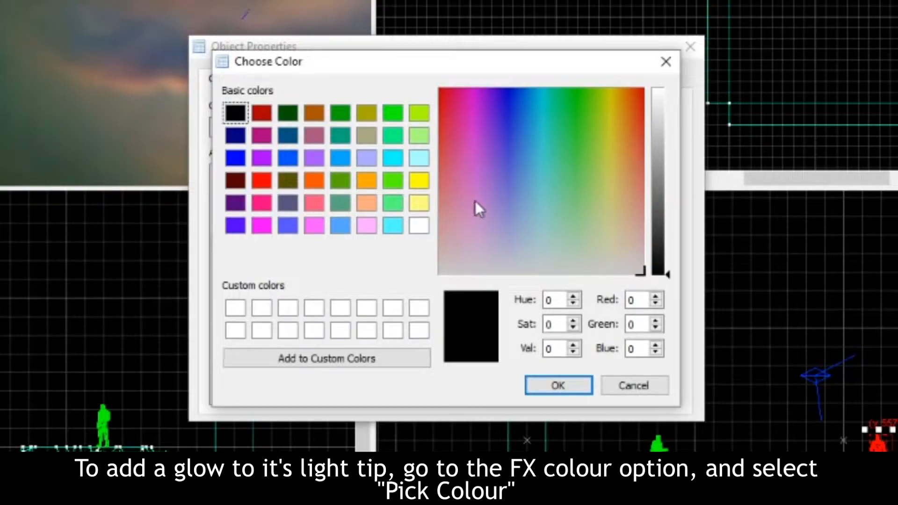
drag(668, 275, 666, 83)
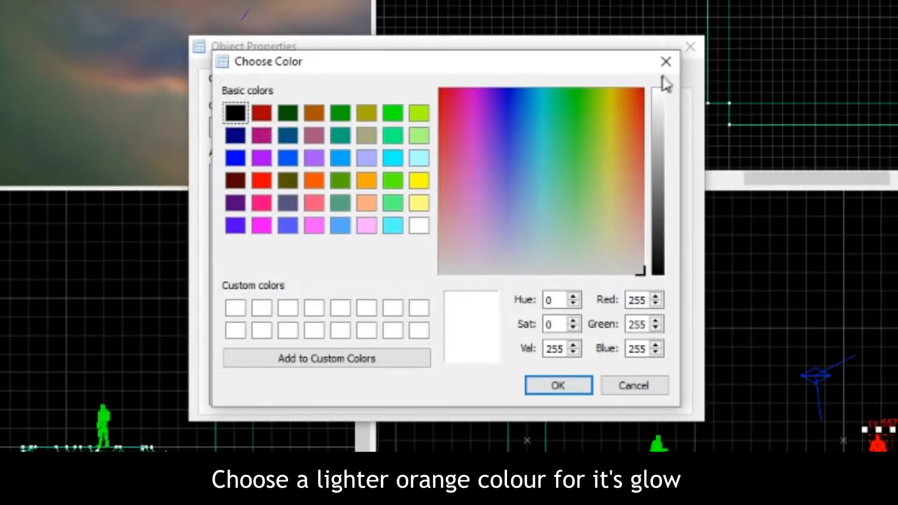
click(619, 104)
drag(620, 104, 622, 100)
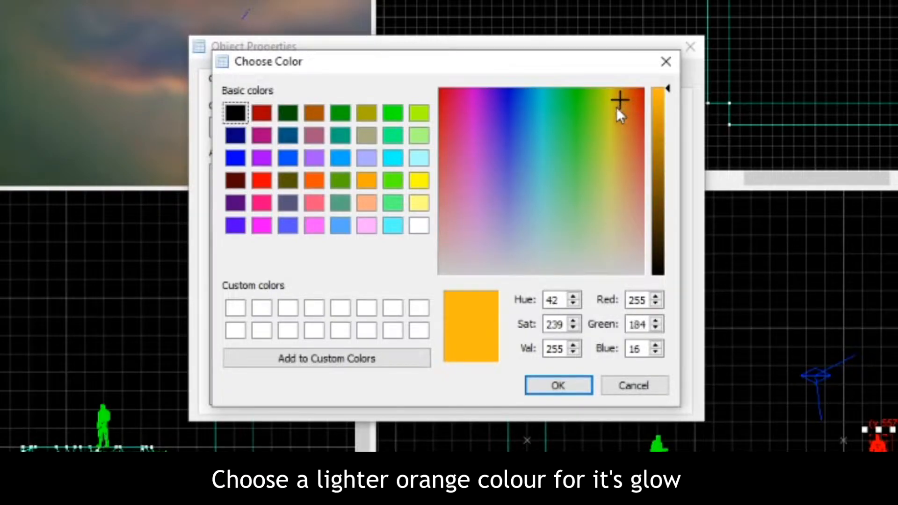
click(568, 384)
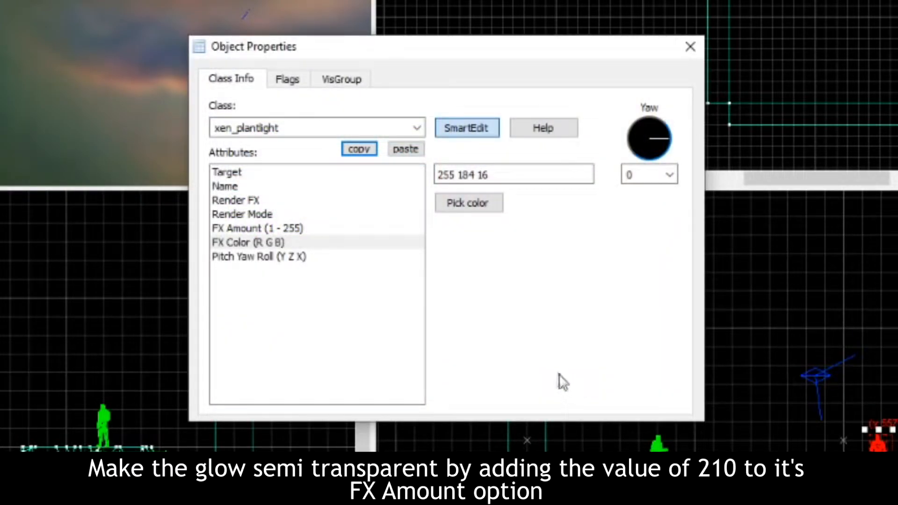
Set the plantlight's FX Amount to 210 and close its properties
click(298, 230)
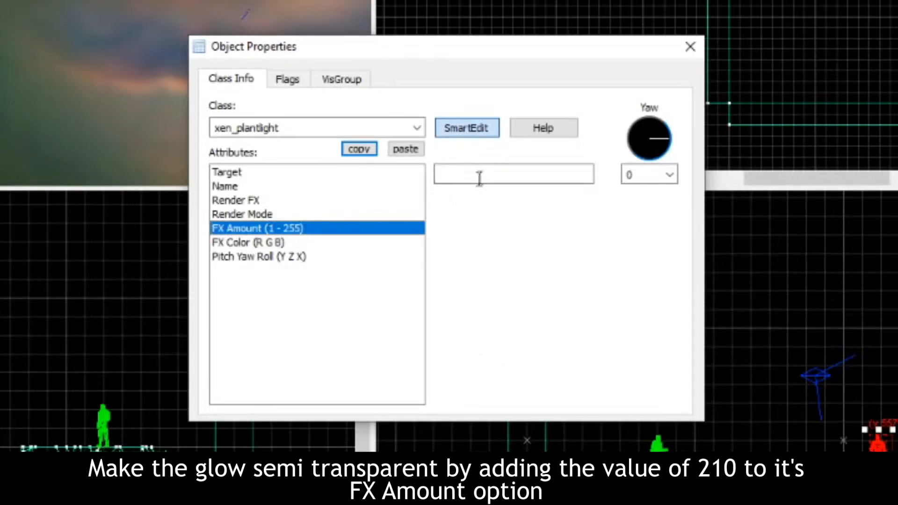
click(463, 177)
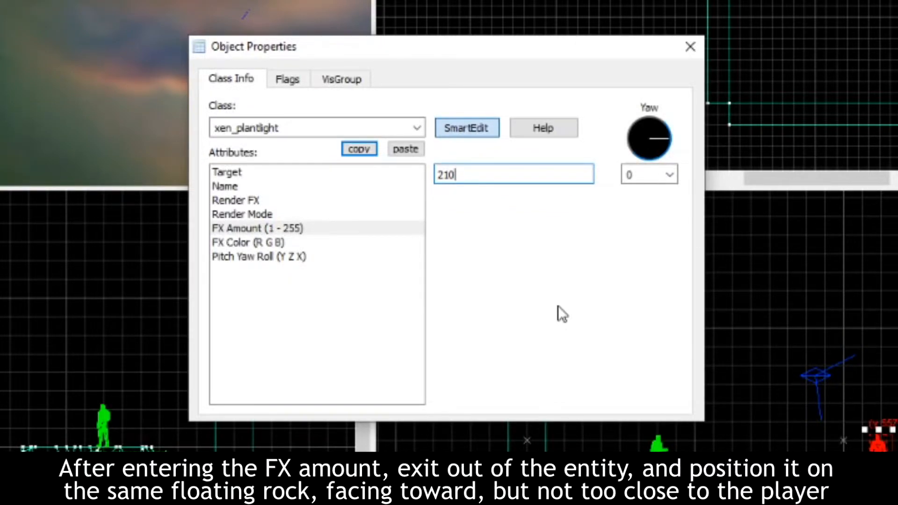
click(688, 46)
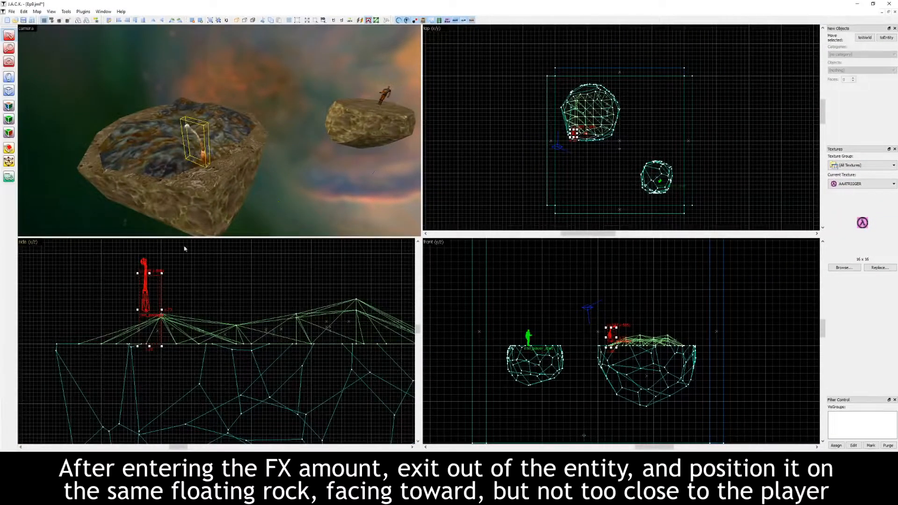
Lower the plantlight to the rock surface in the side view and move it onto the small rock near the player start
scroll(143, 318, up, 2)
drag(140, 308, 138, 357)
scroll(575, 122, up, 3)
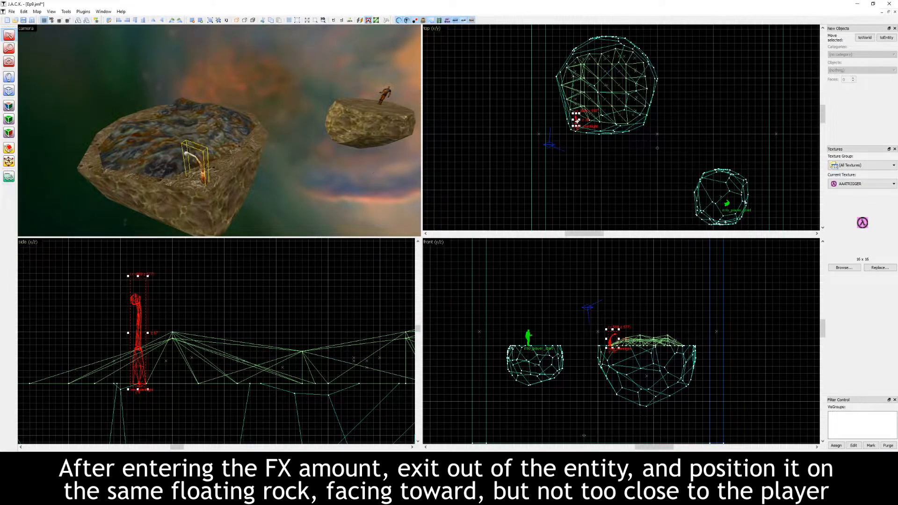
drag(576, 120, 711, 181)
scroll(219, 130, up, 5)
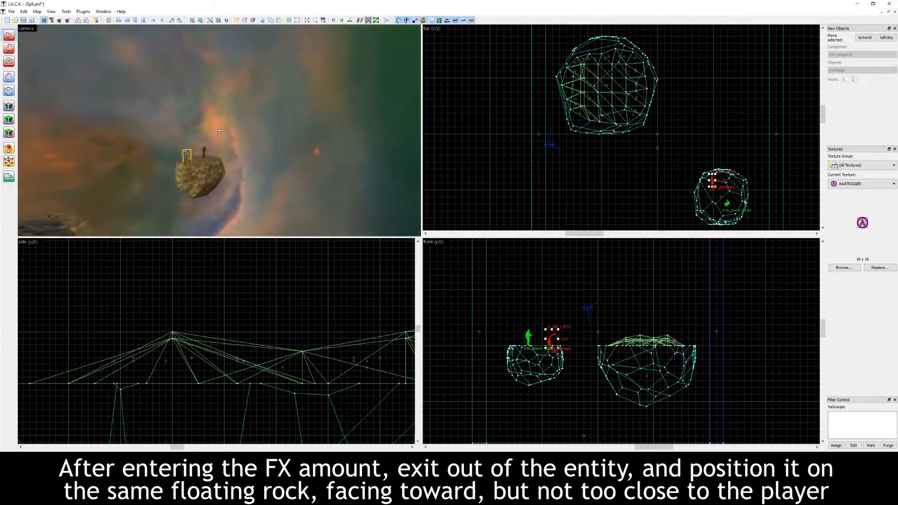
Rotate the plantlight to face the player start and position it near the small rock's upper edge in the top view
scroll(219, 130, up, 3)
middle_drag(722, 186, 578, 112)
scroll(572, 106, up, 8)
click(569, 109)
drag(578, 81, 610, 161)
drag(571, 106, 533, 128)
key(z)
key(z)
drag(536, 125, 602, 135)
drag(600, 97, 609, 85)
key(z)
key(s)
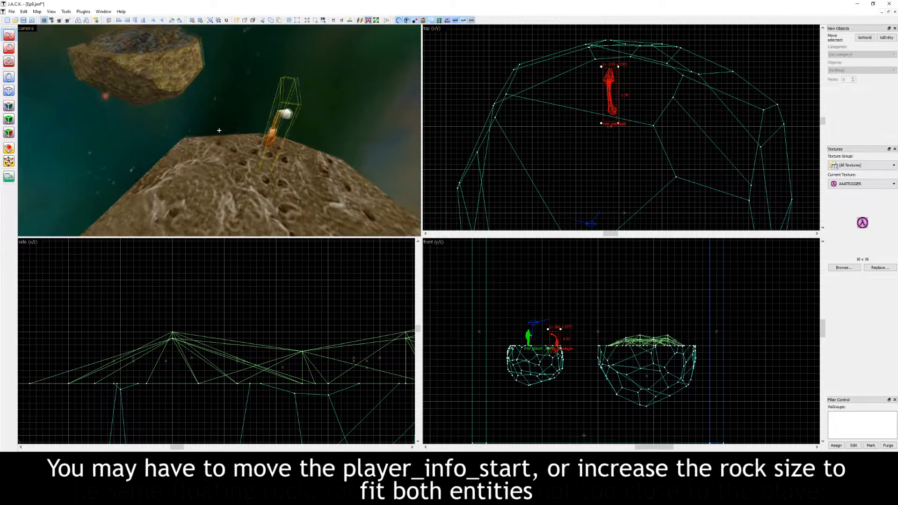
Move the info_player_start toward the small rock's lower edge in the top view, away from the plantlight
key(z)
click(267, 166)
middle_drag(650, 224, 593, 77)
drag(609, 112, 621, 172)
key(z)
key(w)
key(d)
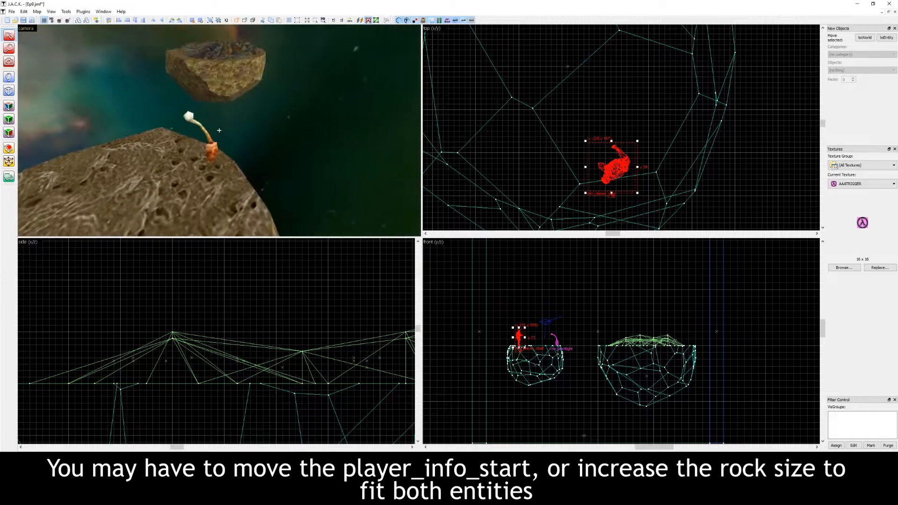
key(a)
key(s)
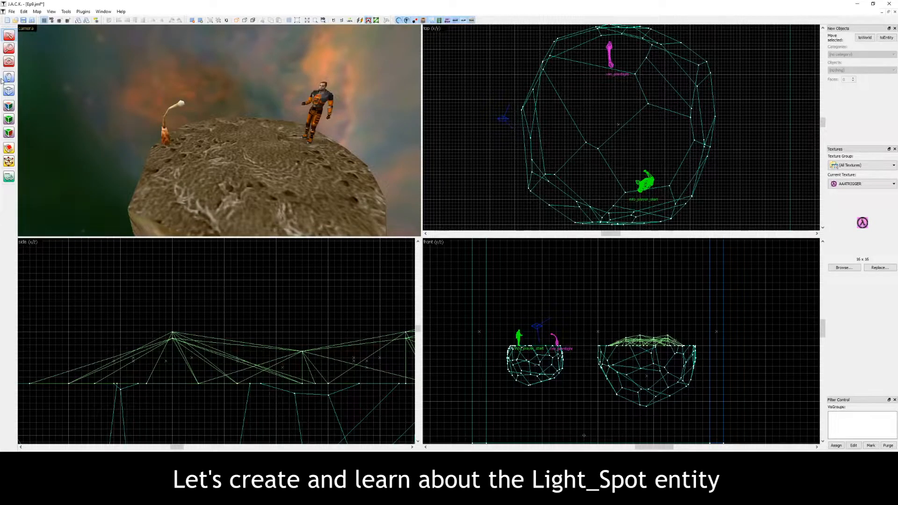
Place a new entity on the small rock and change its class to light_spot
click(6, 78)
click(255, 189)
click(11, 35)
double_click(260, 139)
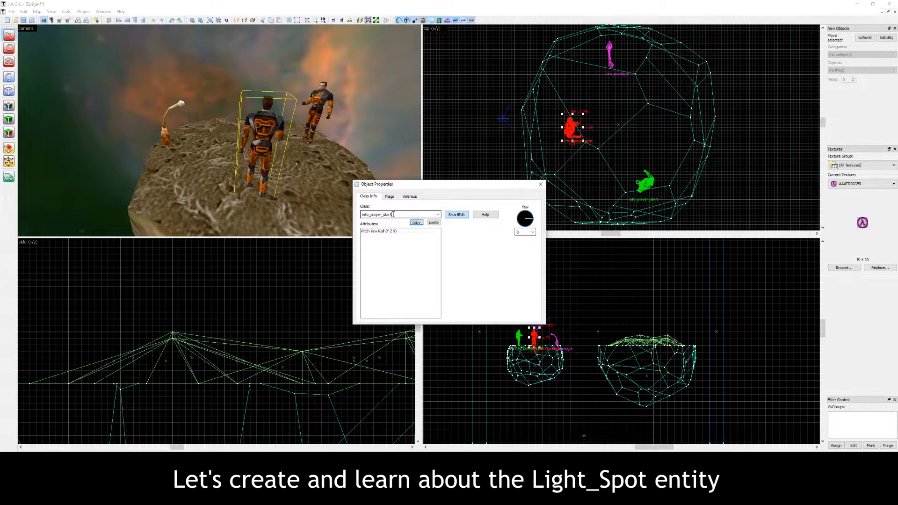
text(light)
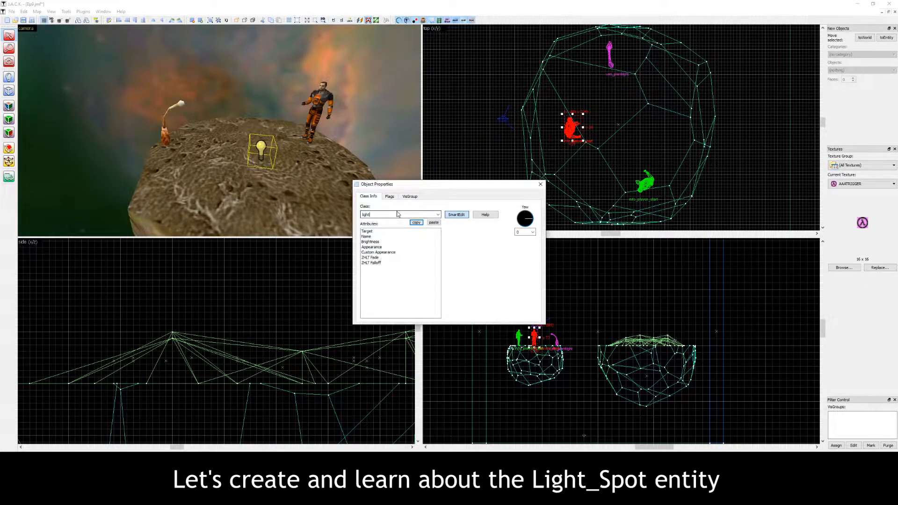
text(_spot)
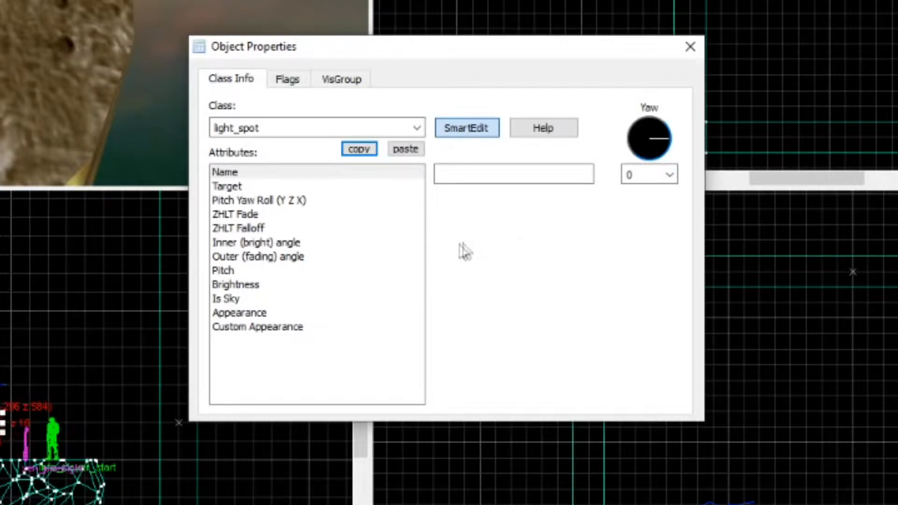
Set the light_spot's inner (bright) angle to 64 and its outer (fading) angle to 72
click(252, 242)
click(253, 256)
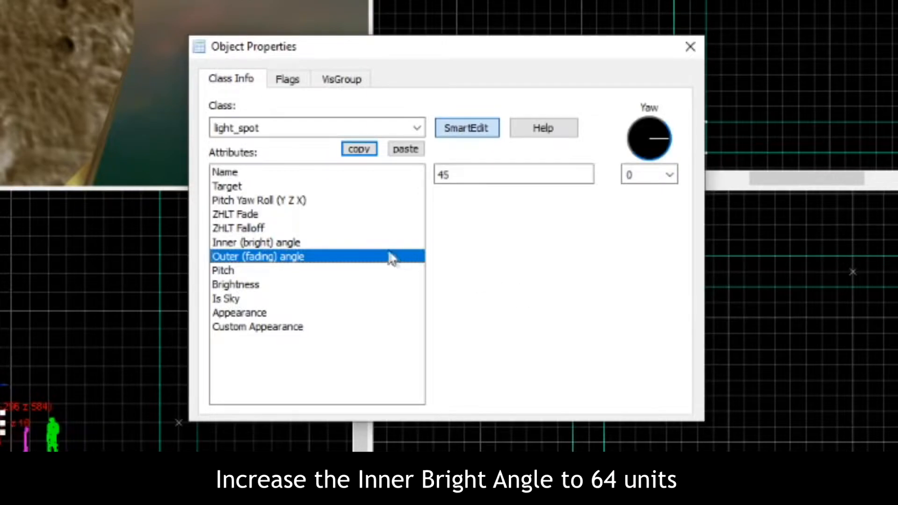
click(295, 241)
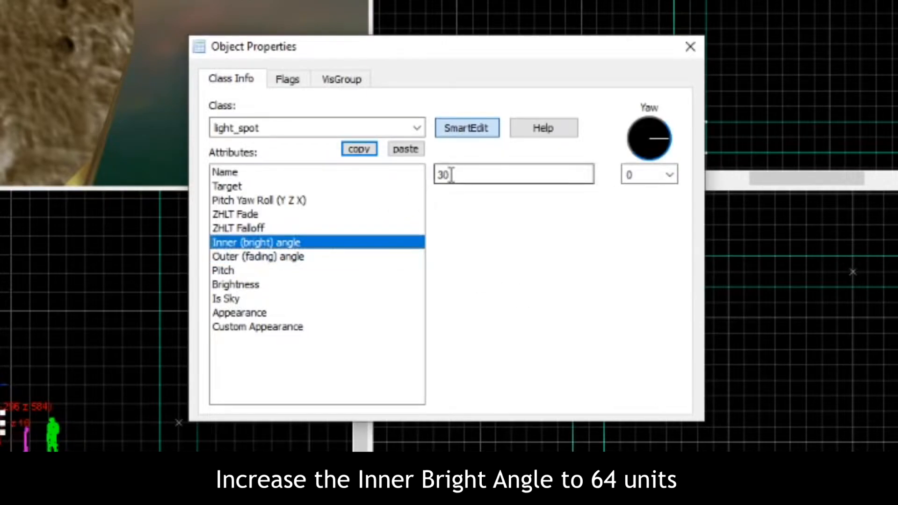
key(Tab)
text(64)
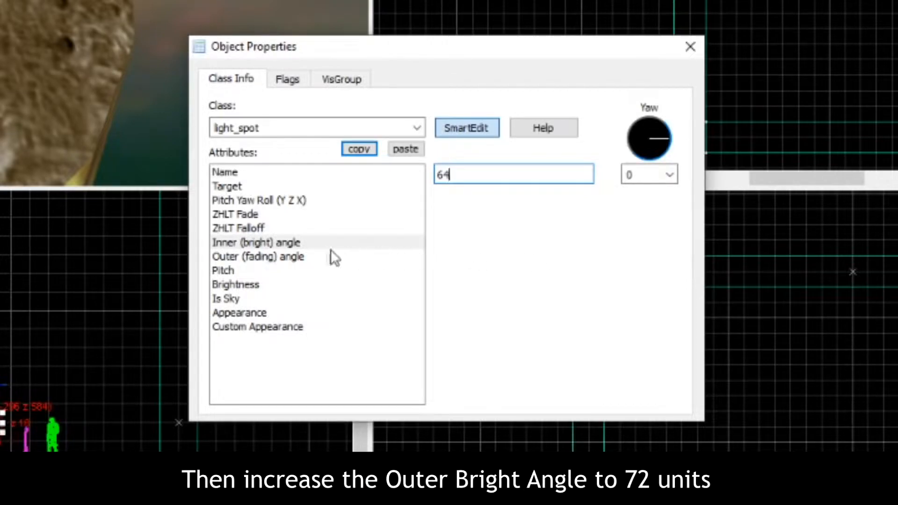
click(309, 257)
key(Tab)
text(72)
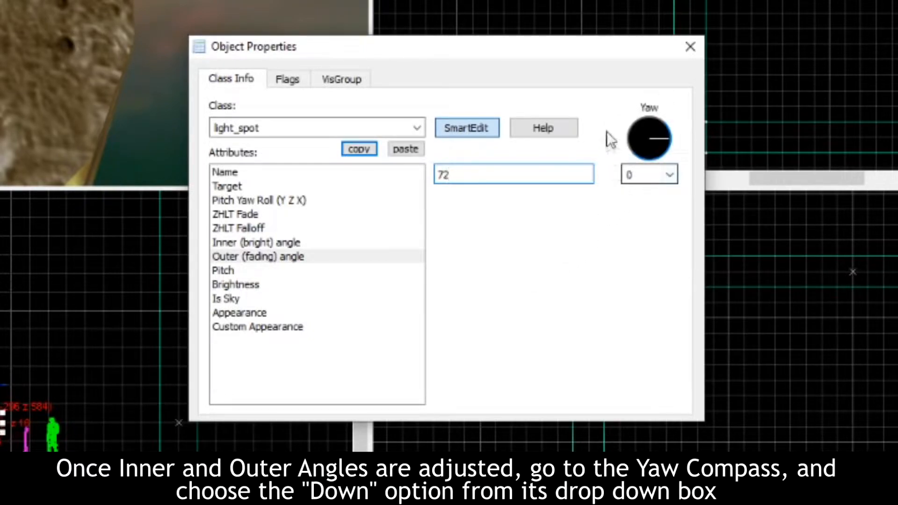
Point the light_spot downward by choosing Down as its yaw direction
click(652, 156)
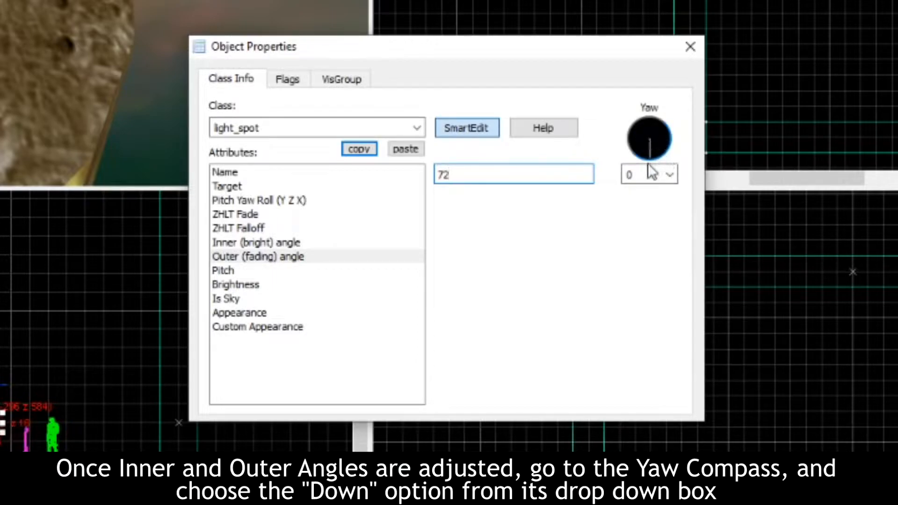
click(621, 138)
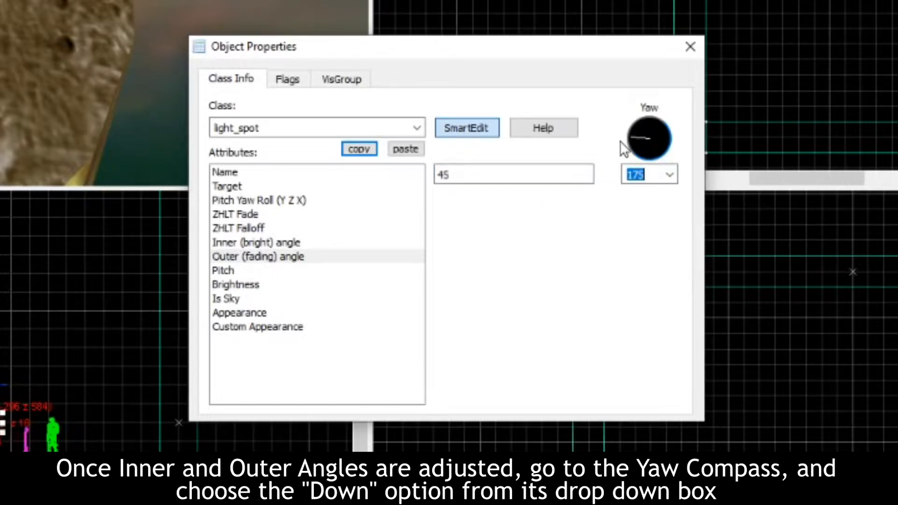
click(225, 271)
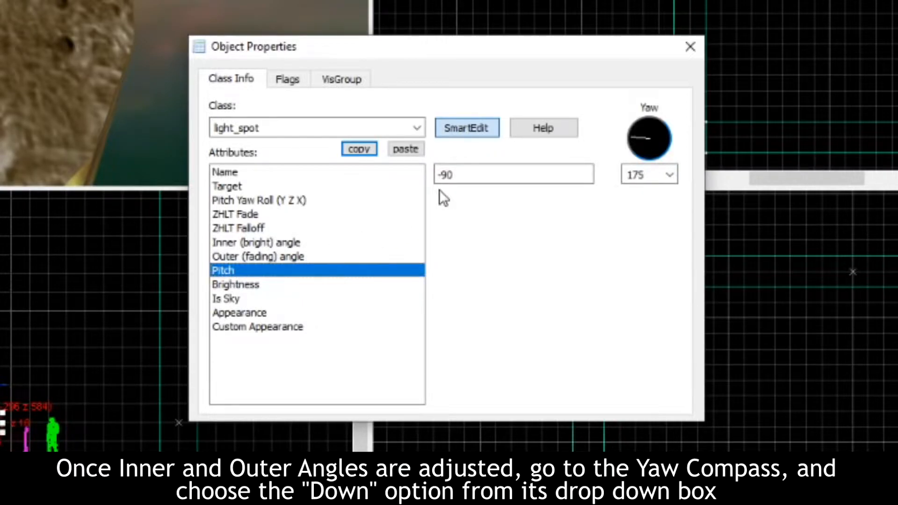
click(673, 176)
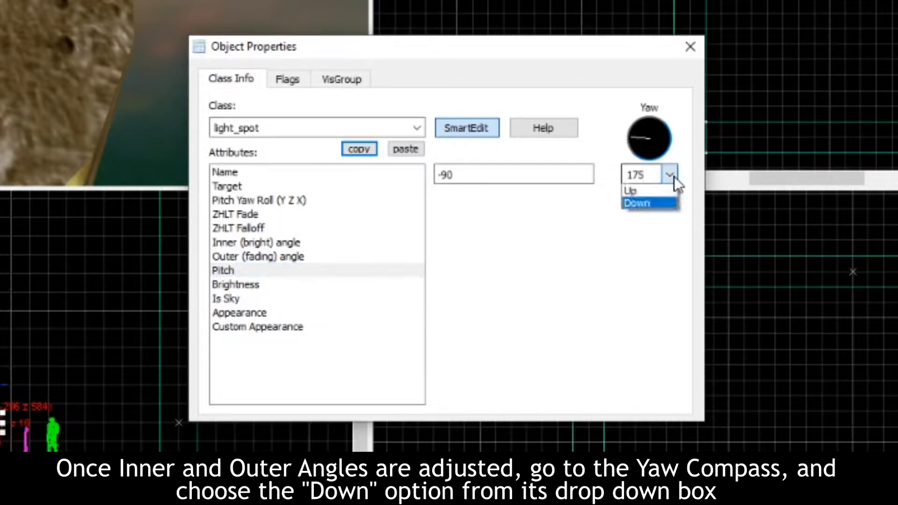
click(654, 201)
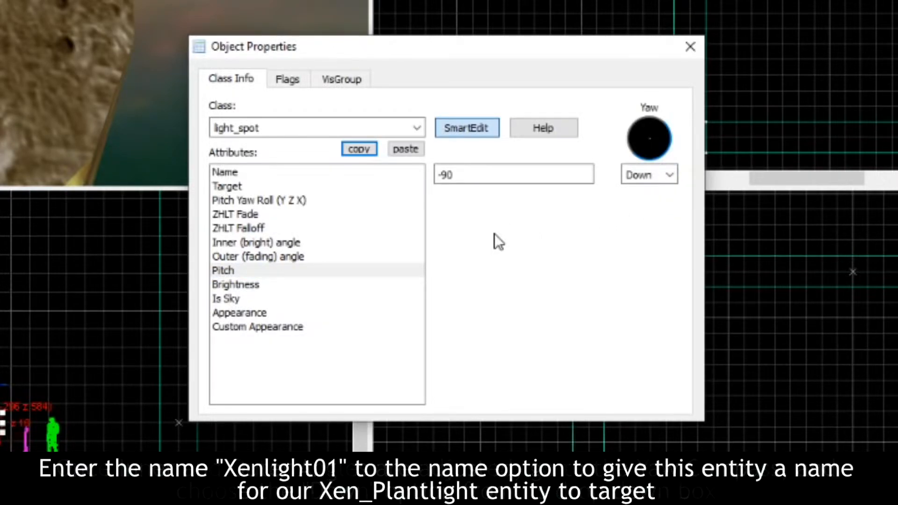
Name the light_spot Xenlight01
click(256, 176)
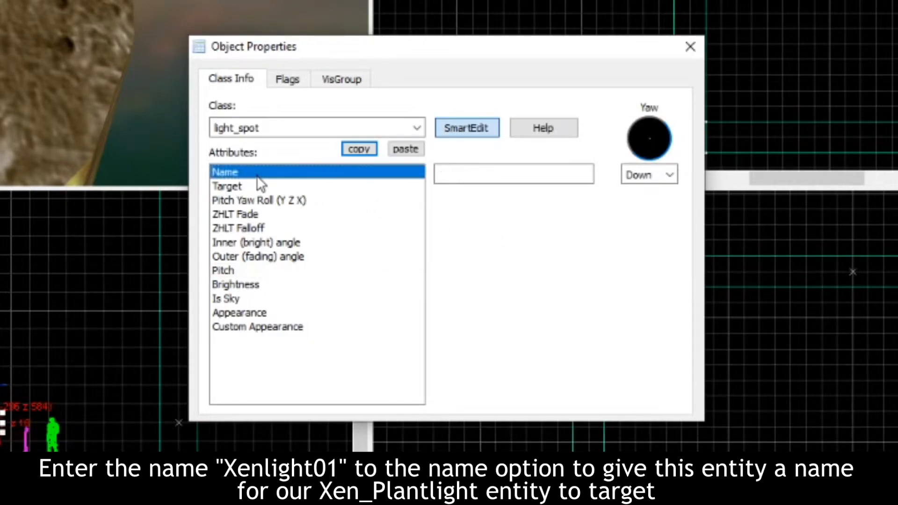
click(473, 182)
text(Xenlight01)
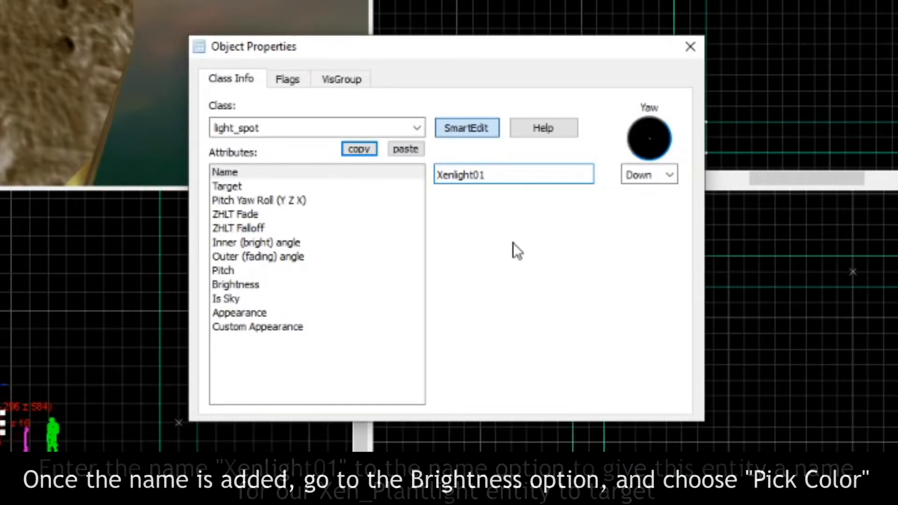
Set the light_spot's brightness colour to a darker orange, RGB 222 147 17, and close its properties
click(254, 284)
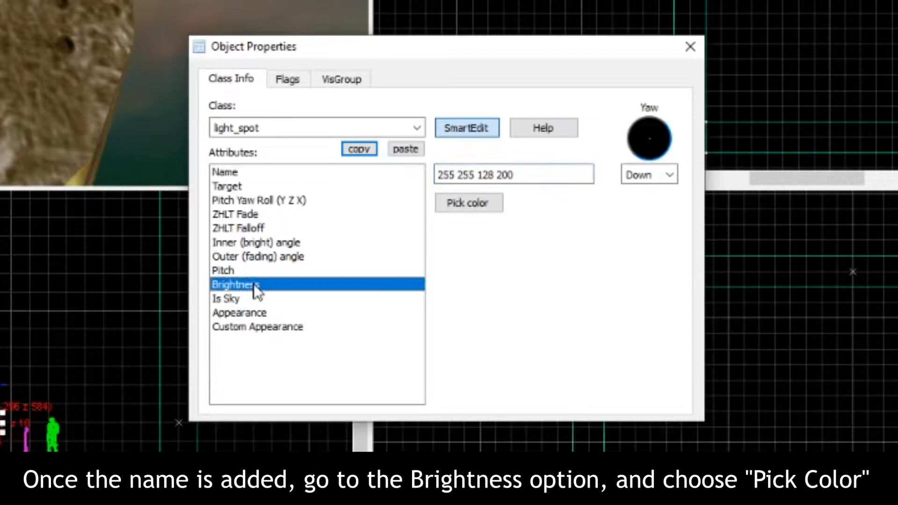
click(451, 206)
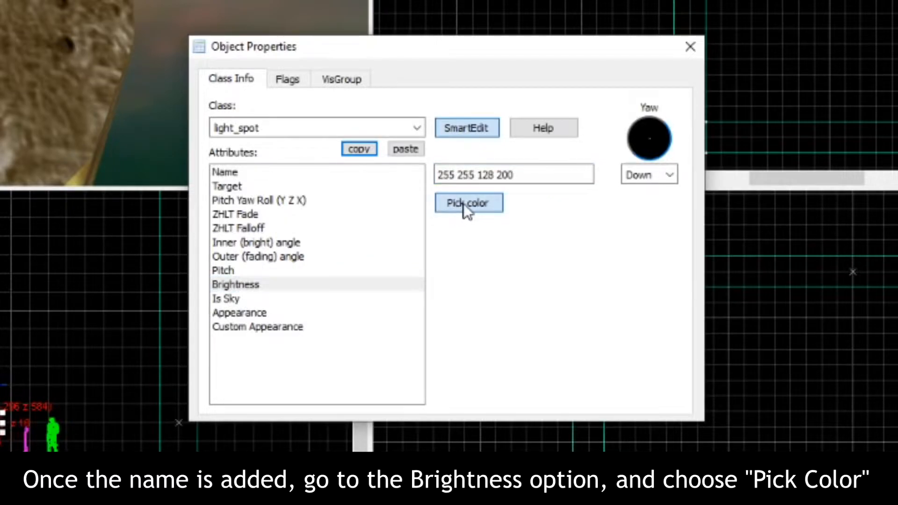
click(463, 203)
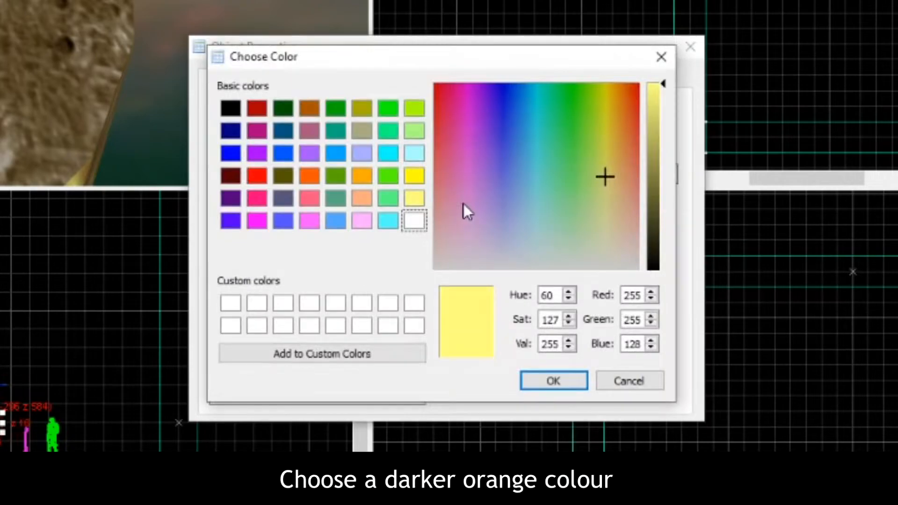
click(362, 176)
drag(663, 87, 660, 103)
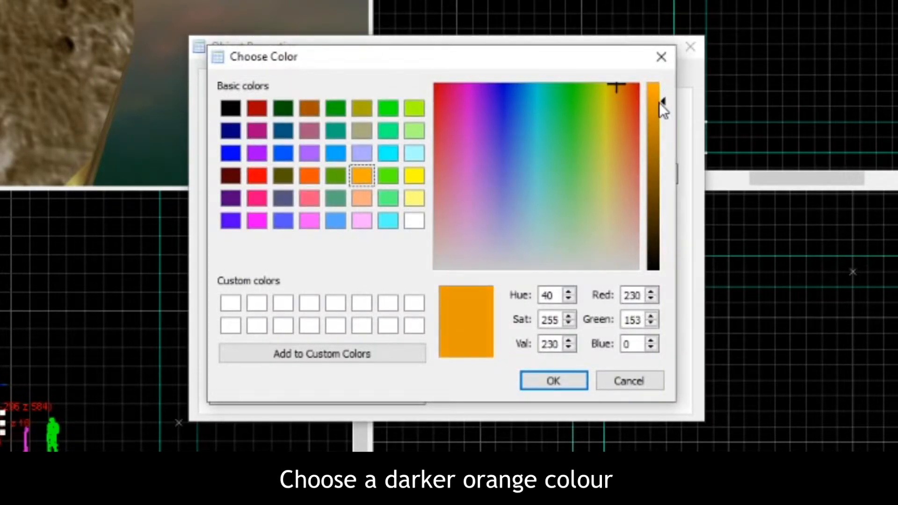
click(616, 98)
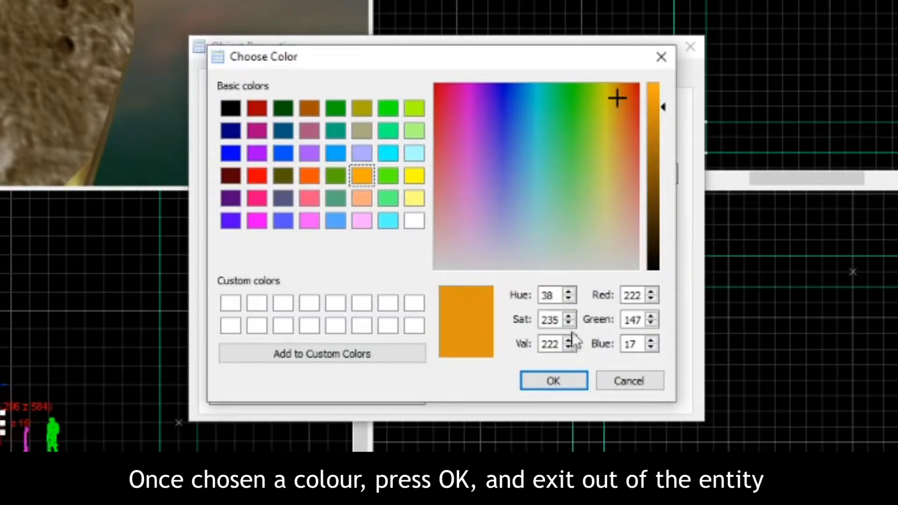
click(564, 378)
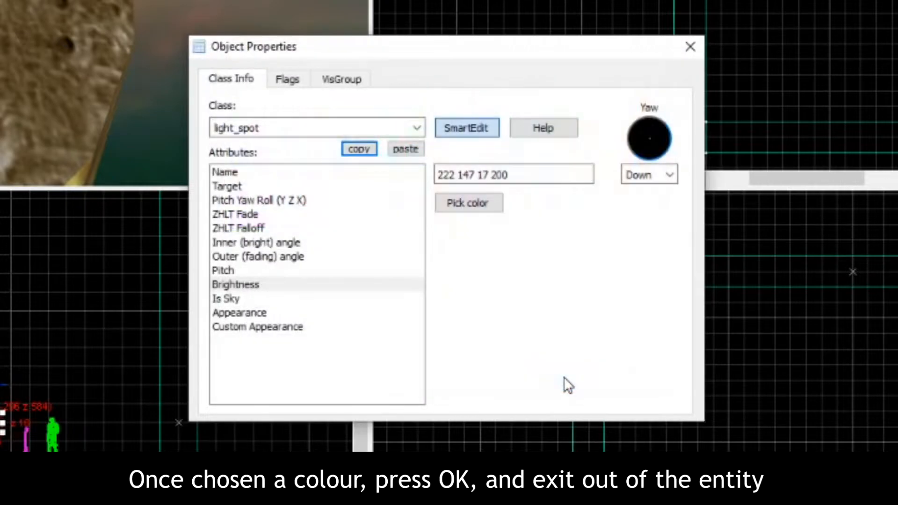
click(690, 47)
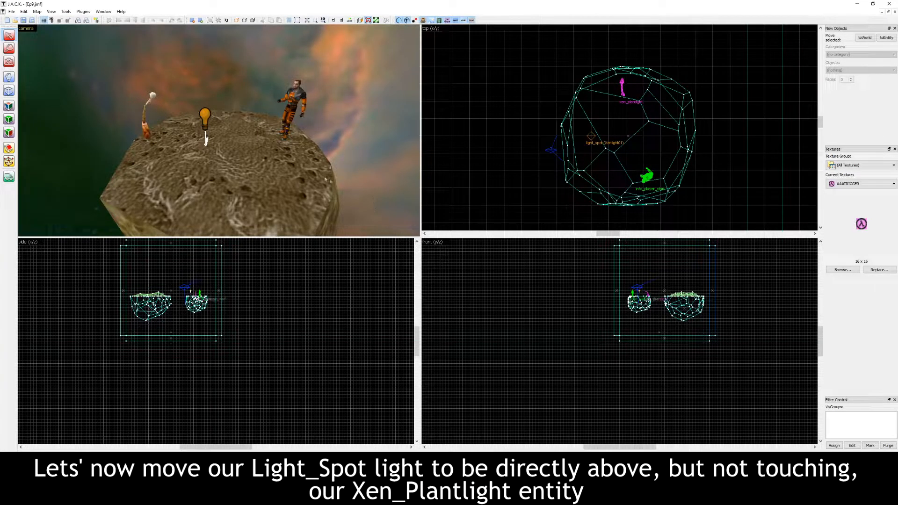
Move the light_spot directly above the xen_plantlight on the small rock without touching it, and deselect it
click(206, 118)
scroll(632, 273, up, 5)
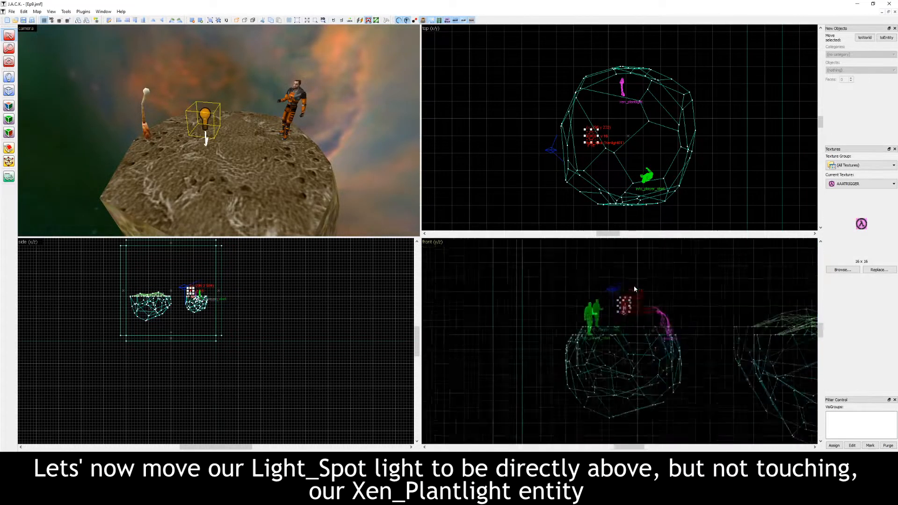
drag(556, 314, 670, 312)
scroll(683, 312, up, 2)
scroll(541, 133, up, 2)
drag(541, 133, 642, 75)
key(w)
key(d)
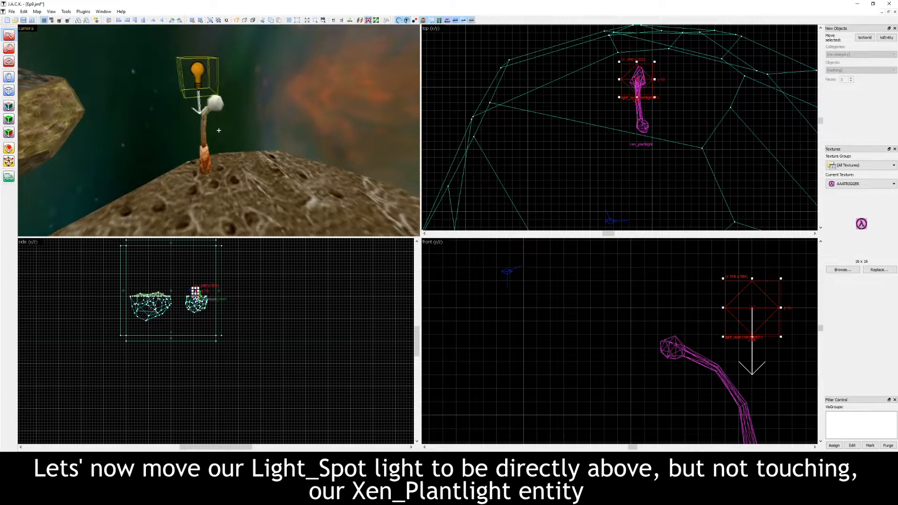
key(a)
key(d)
key(s)
key(z)
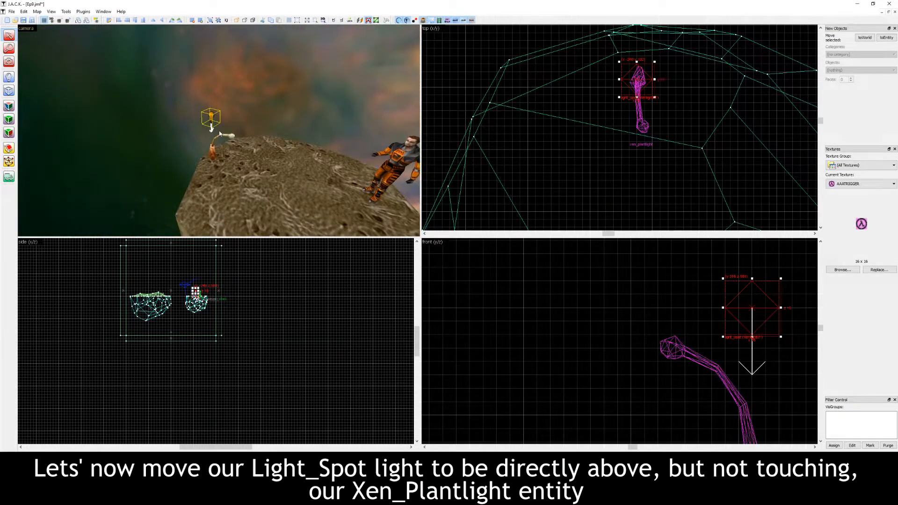
click(438, 197)
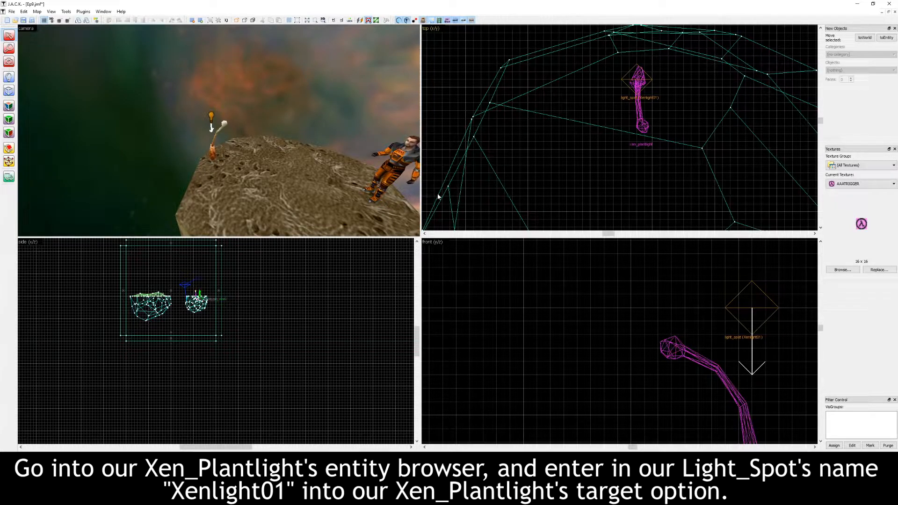
Set the xen_plantlight's target to Xenlight01 and close its properties
click(216, 154)
key(alt+Return)
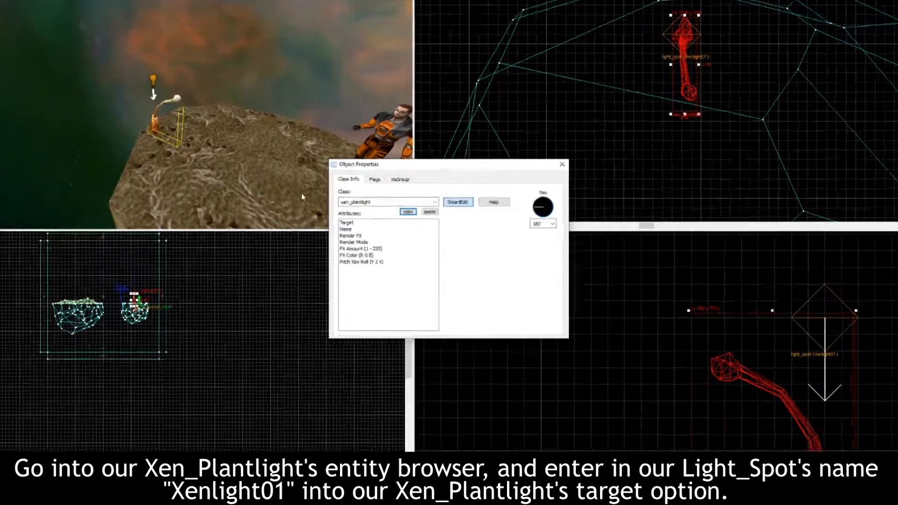
click(272, 172)
click(495, 172)
text(Xen)
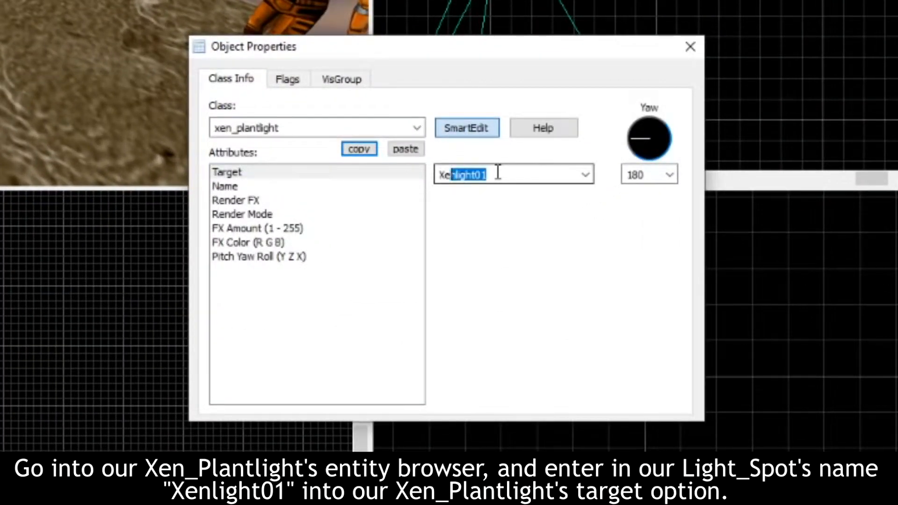
text(light01)
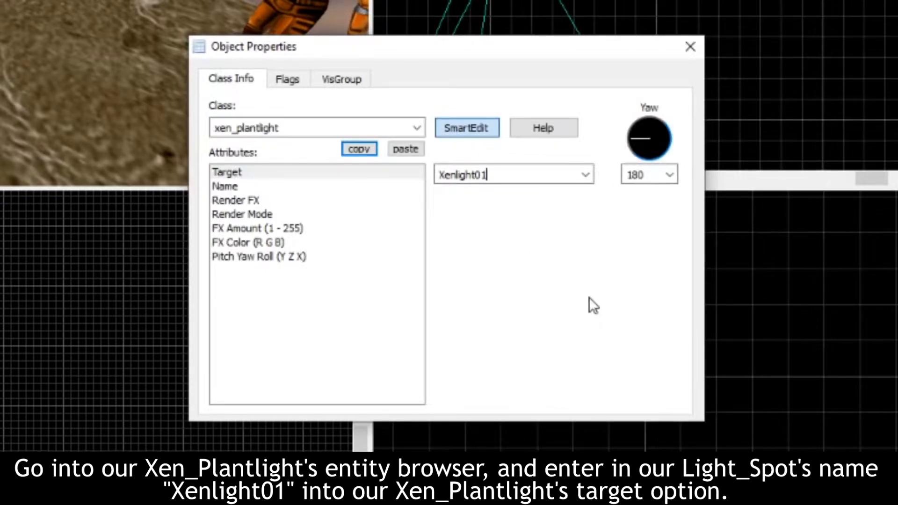
click(691, 41)
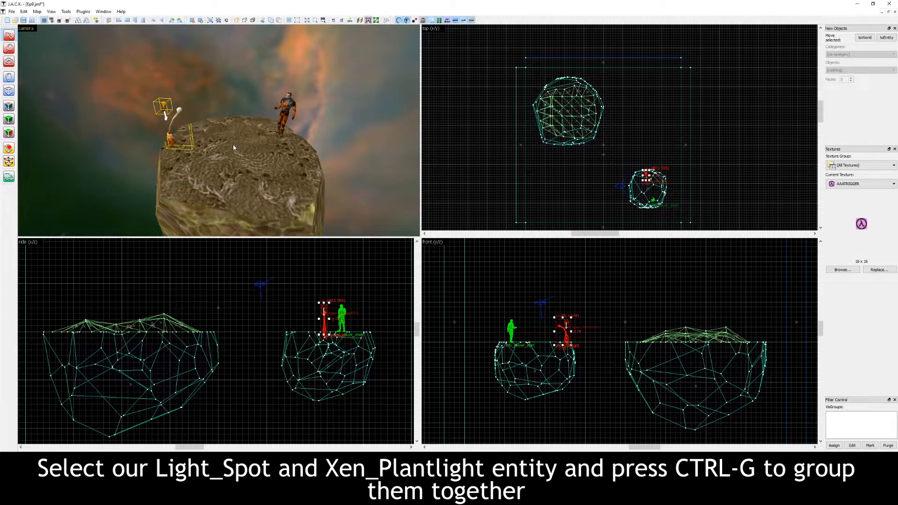
Duplicate the xen_plantlight and light_spot pair onto the edge of the large floating rock facing the small rock
scroll(651, 172, up, 3)
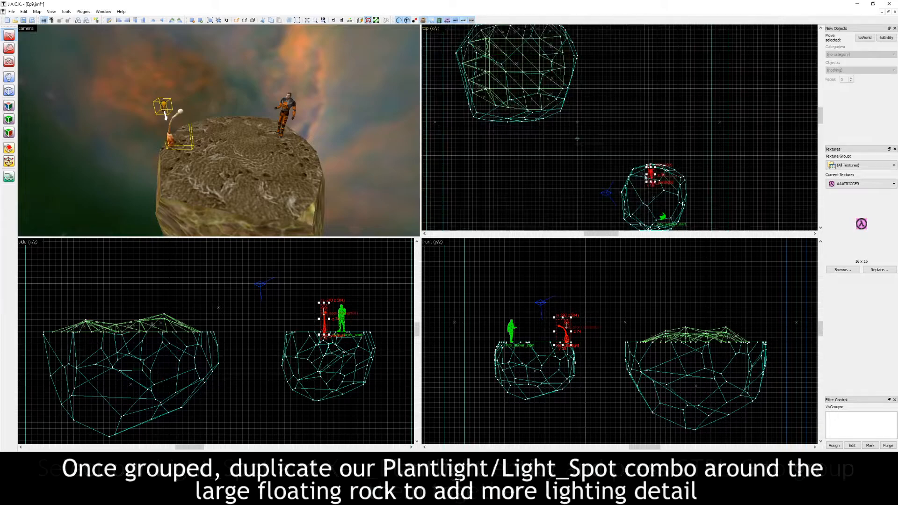
shift+drag(550, 41, 550, 40)
key(z)
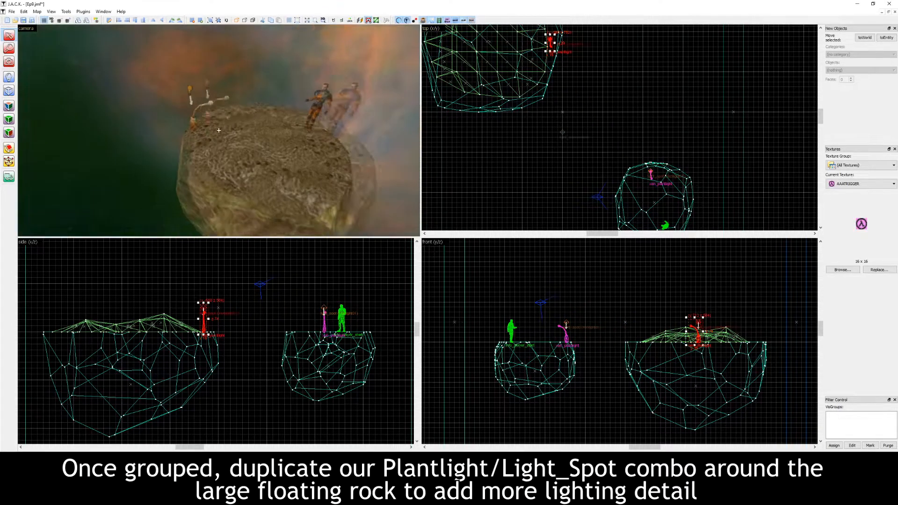
Rotate the grouped plantlight and light_spot to face inward and position it at the east edge of the large floating rock
key(w)
scroll(448, 143, up, 2)
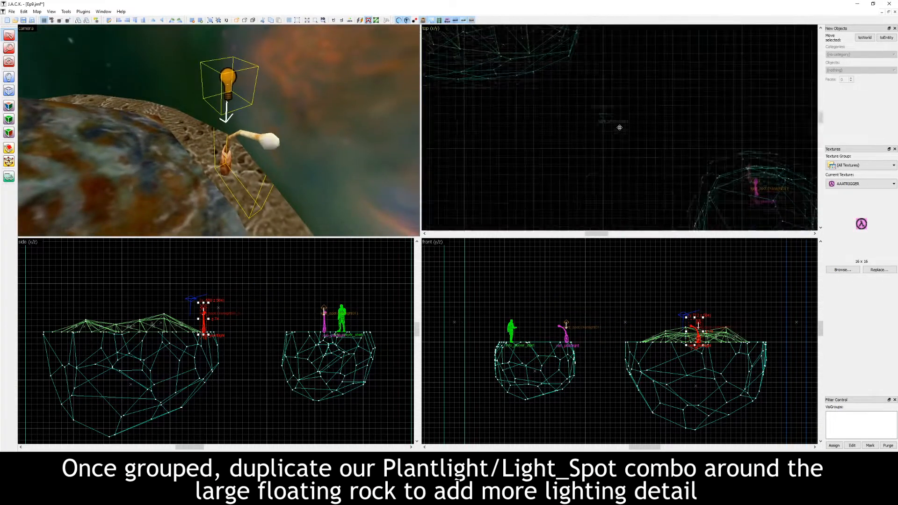
middle_drag(607, 46, 626, 205)
scroll(634, 144, up, 5)
drag(629, 176, 602, 176)
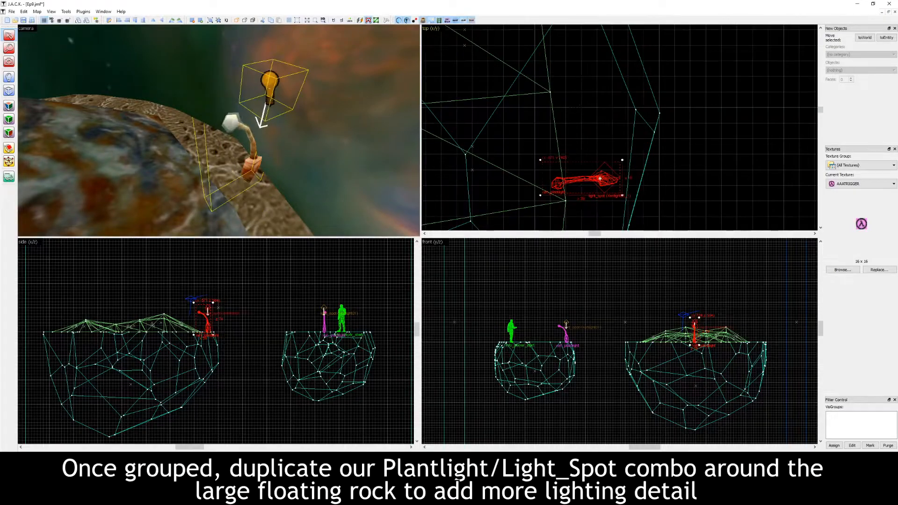
Duplicate the plantlight and light_spot group to the large rock's north edge and rotate the copy to face inward
scroll(591, 133, down, 3)
shift+drag(701, 174, 577, 95)
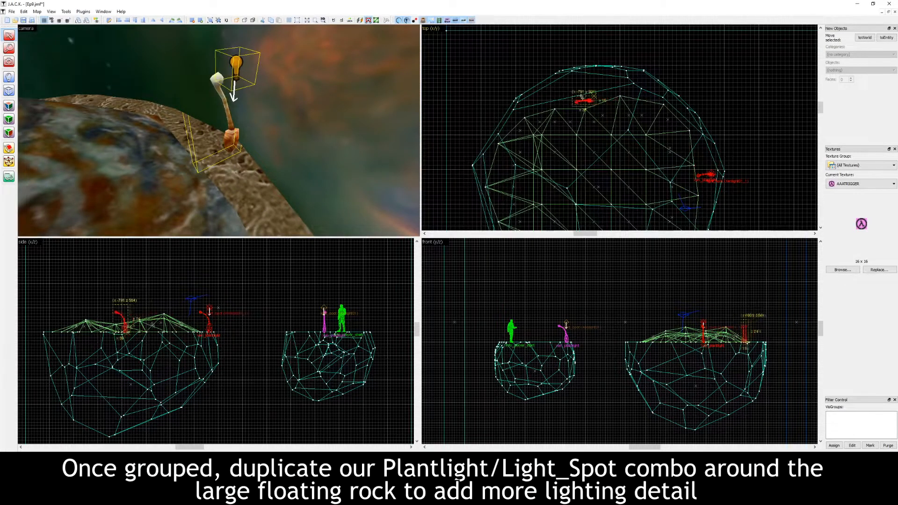
key(z)
key(w)
key(z)
scroll(540, 76, up, 3)
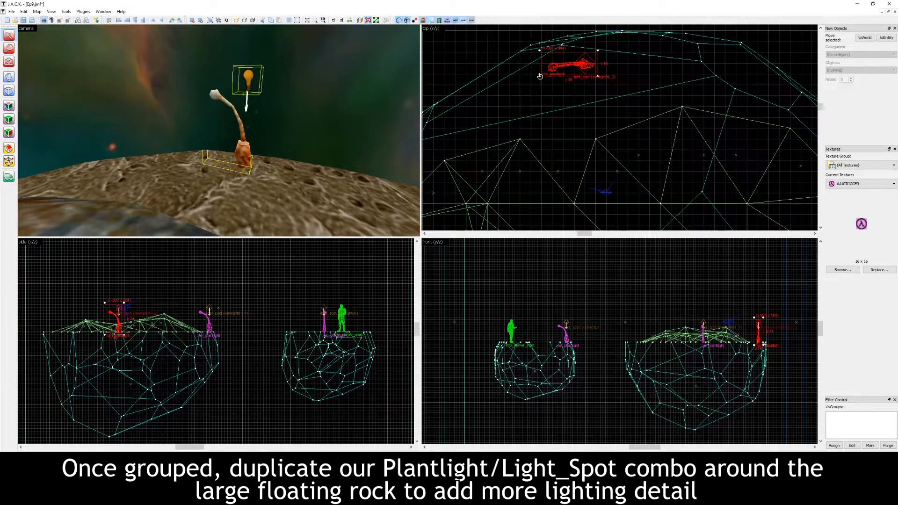
key(z)
key(s)
Duplicate the plantlight and light_spot group to the large rock's southwest edge and rotate the copy toward the rock's centre
drag(562, 68, 574, 214)
key(z)
scroll(542, 104, down, 4)
scroll(690, 56, down, 3)
key(z)
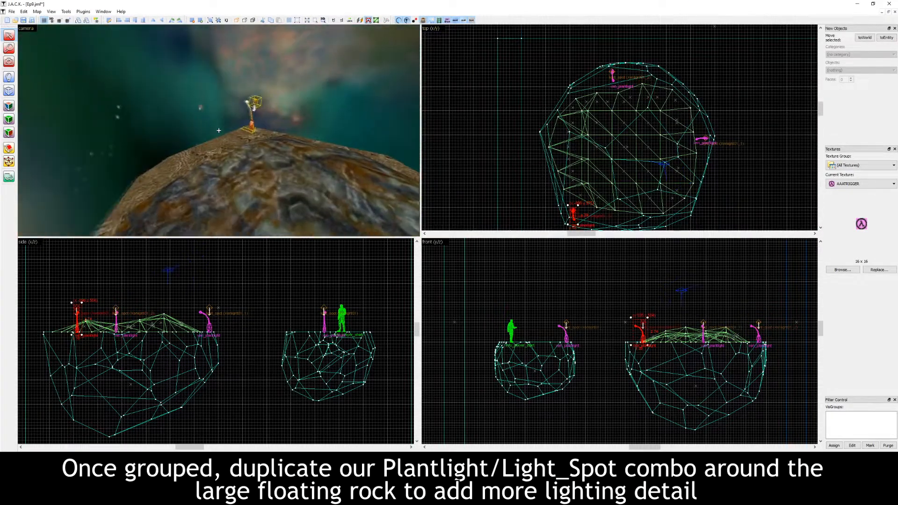
scroll(590, 141, up, 3)
drag(577, 152, 576, 159)
scroll(627, 137, down, 4)
key(z)
key(s)
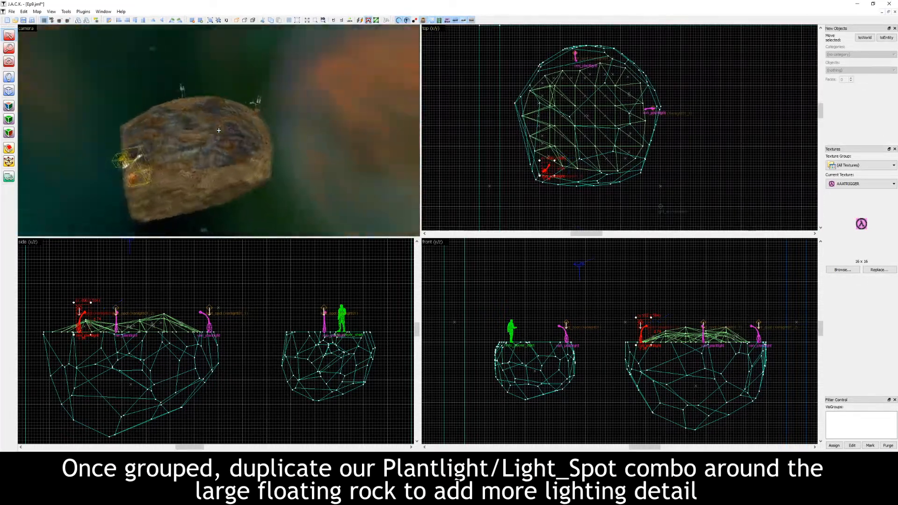
key(w)
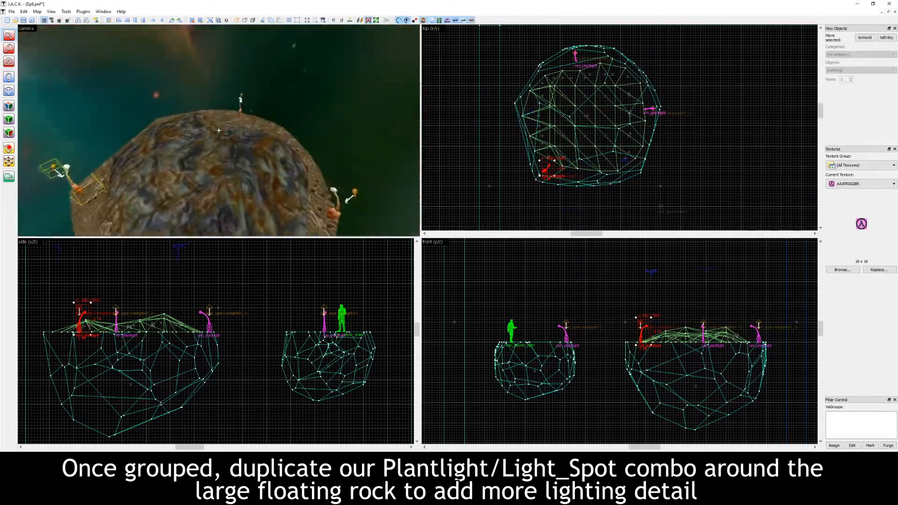
key(s)
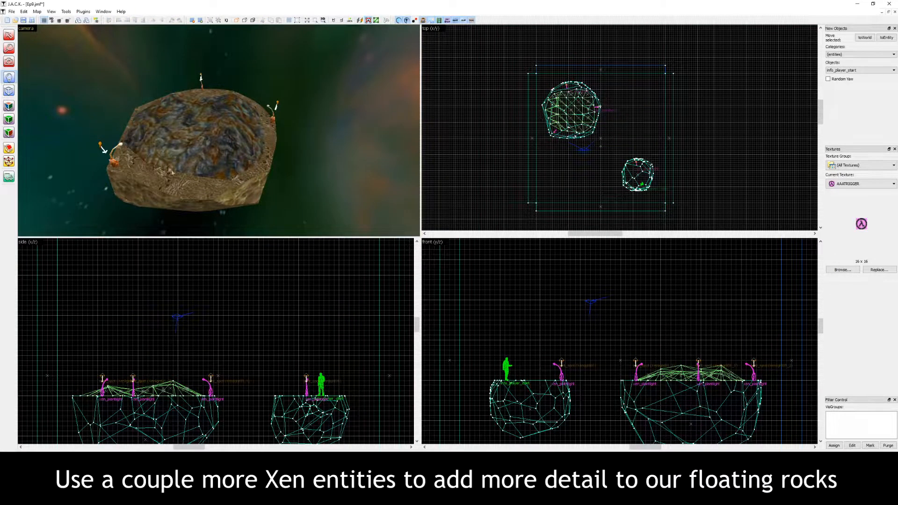
Place a new point entity on top of the large rock and set its class to xen_tree
double_click(190, 175)
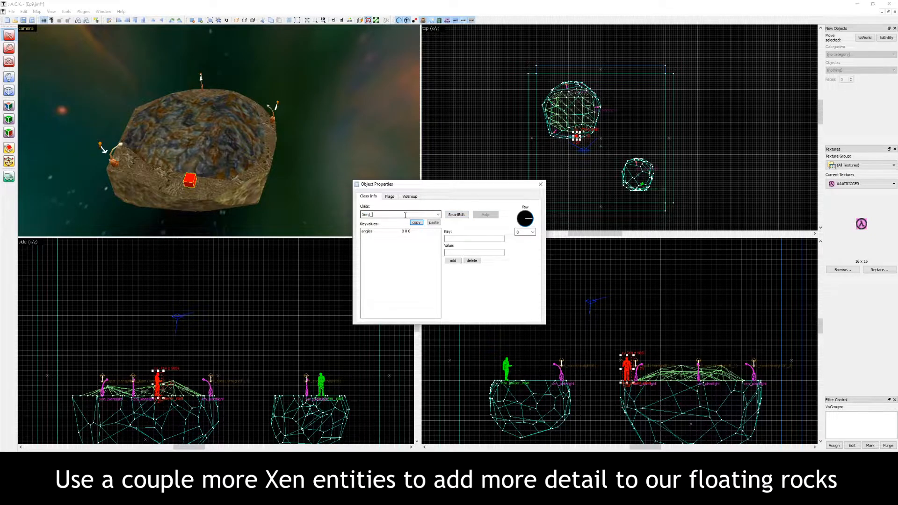
text(Xen_tree)
click(540, 183)
Move the xen_tree to the large rock's northern part, seat it on the surface and rotate it
scroll(603, 135, up, 5)
middle_drag(561, 104, 610, 186)
drag(594, 220, 547, 103)
scroll(219, 130, up, 5)
scroll(105, 397, up, 8)
drag(144, 289, 144, 338)
scroll(577, 101, up, 8)
drag(585, 69, 573, 180)
drag(517, 135, 516, 151)
Select the northern plantlight and light_spot group near the tree, move it slightly east and angle it
click(261, 129)
key(ctrl+shift+e)
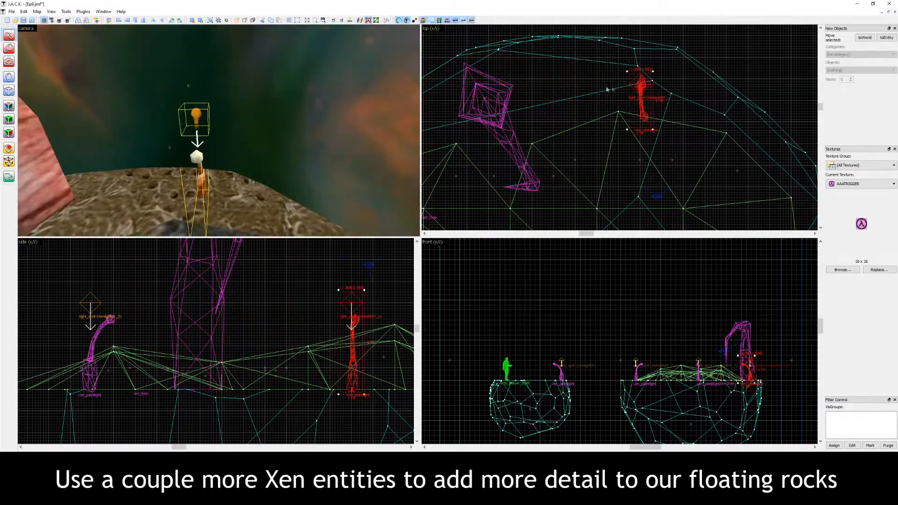
scroll(643, 88, up, 3)
drag(674, 92, 674, 92)
drag(638, 114, 685, 109)
key(z)
Place a new point entity on top of the small rock and set its class to xen_spore_small
key(s)
click(189, 141)
key(alt+Return)
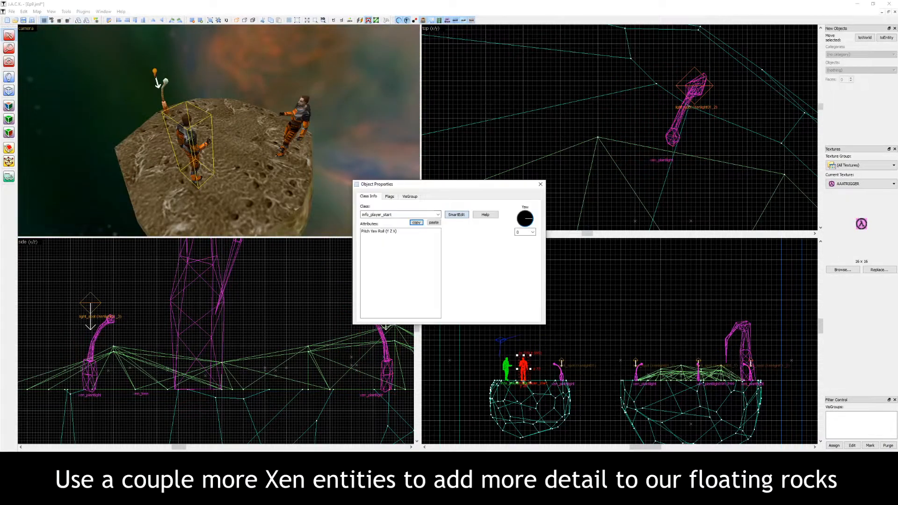
text(xen_spore_small)
click(540, 184)
Seat the xen_spore_small on the small rock's surface and move it beside the plantlight near the rock's edge
scroll(527, 376, up, 6)
key(Escape)
drag(517, 272, 525, 340)
scroll(663, 166, down, 6)
scroll(581, 177, up, 3)
drag(523, 154, 618, 76)
key(z)
key(z)
scroll(676, 98, up, 2)
key(z)
key(z)
drag(650, 41, 650, 33)
key(z)
key(w)
key(s)
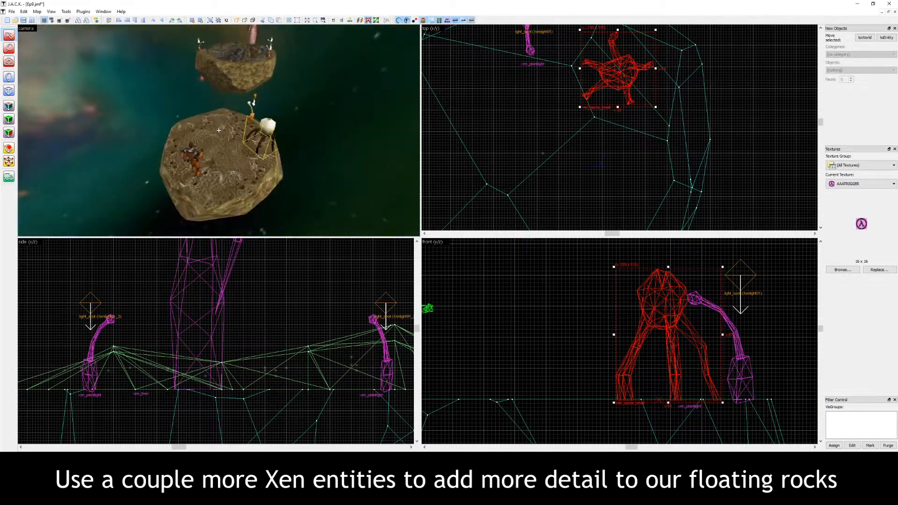
key(a)
key(d)
key(z)
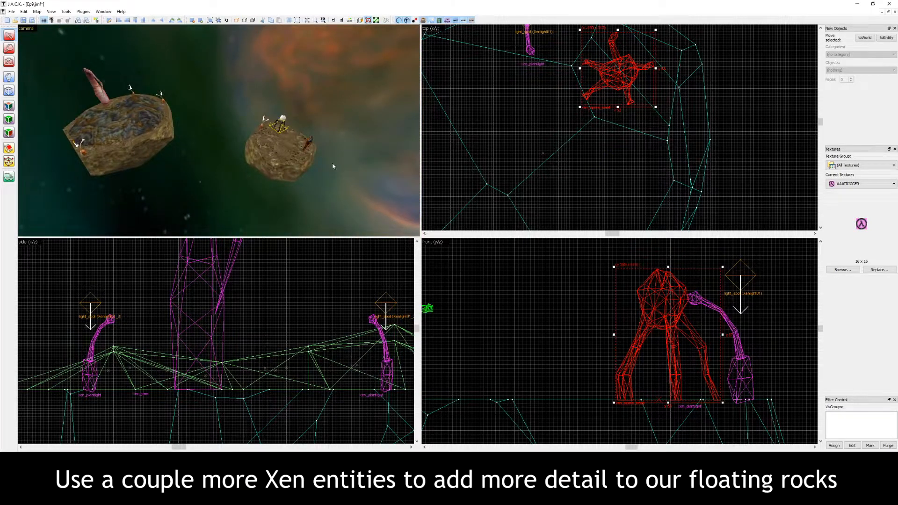
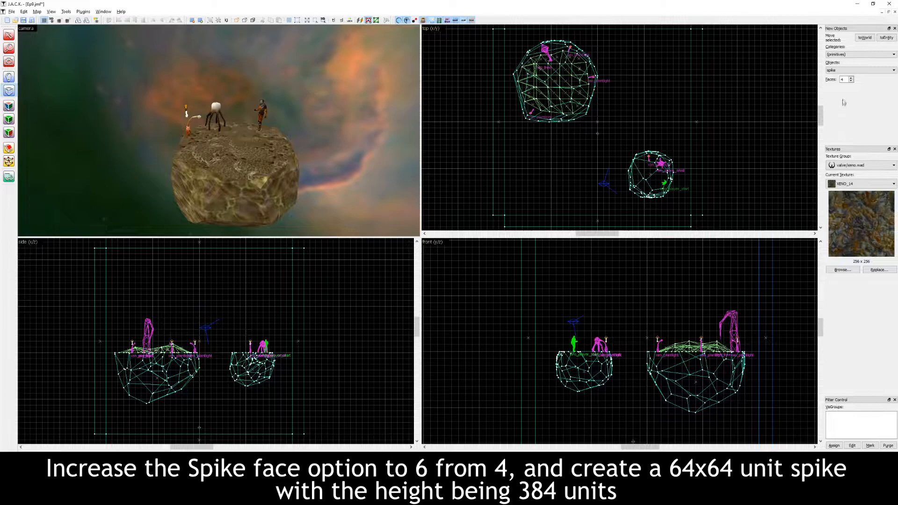
Create a 6-faced spike 64 by 64 units and 384 units tall, standing on top of the small rock
scroll(647, 180, up, 5)
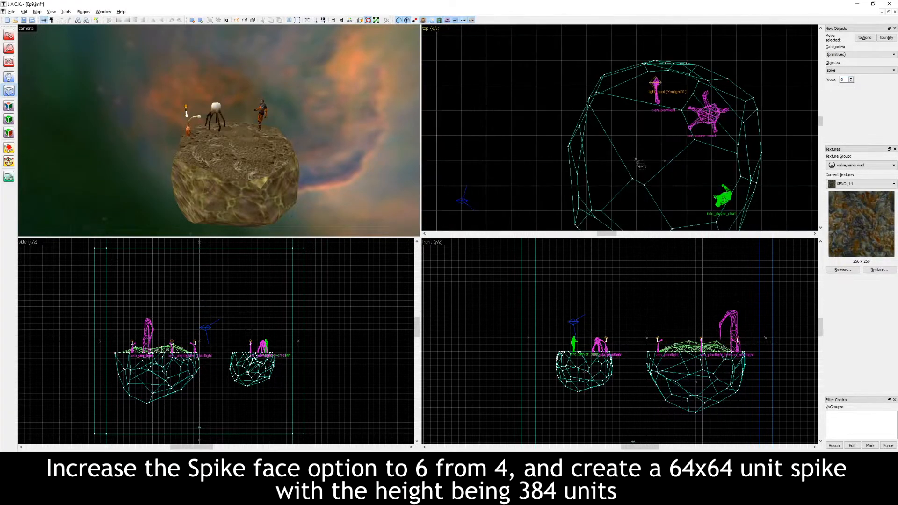
scroll(245, 392, up, 3)
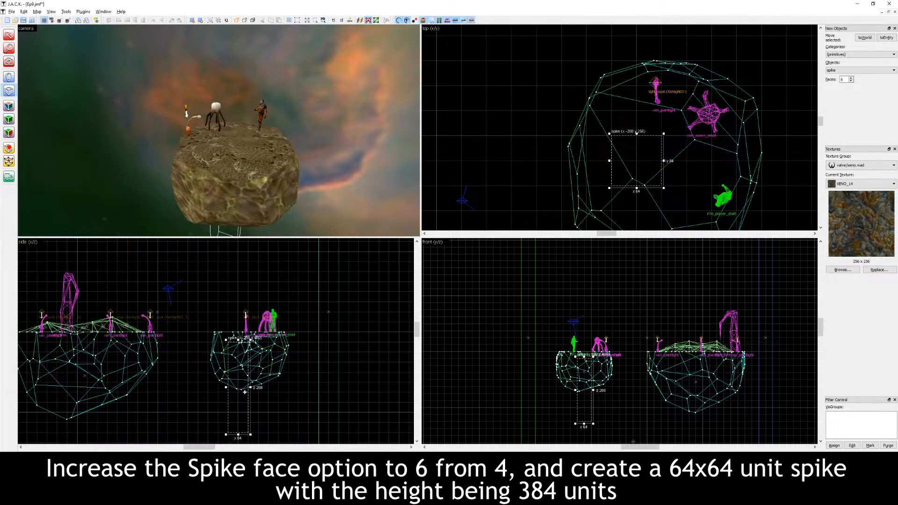
middle_drag(274, 285, 225, 333)
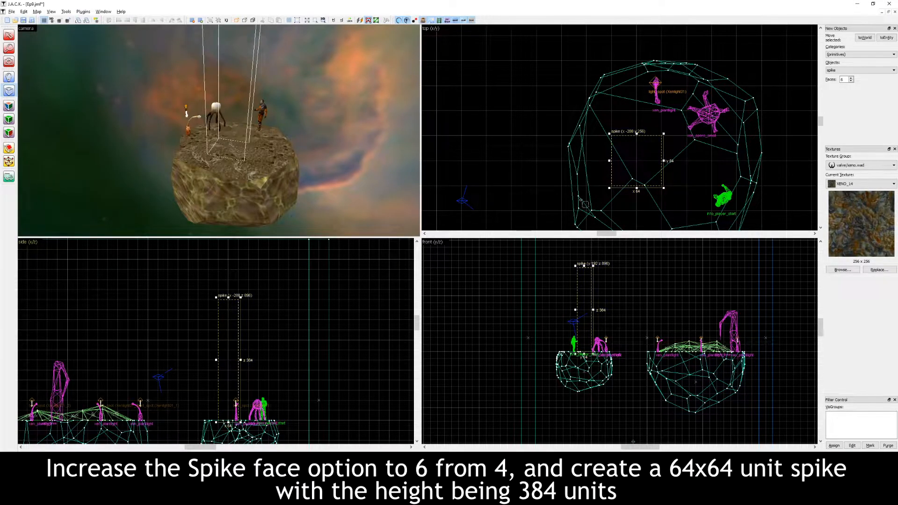
key(Return)
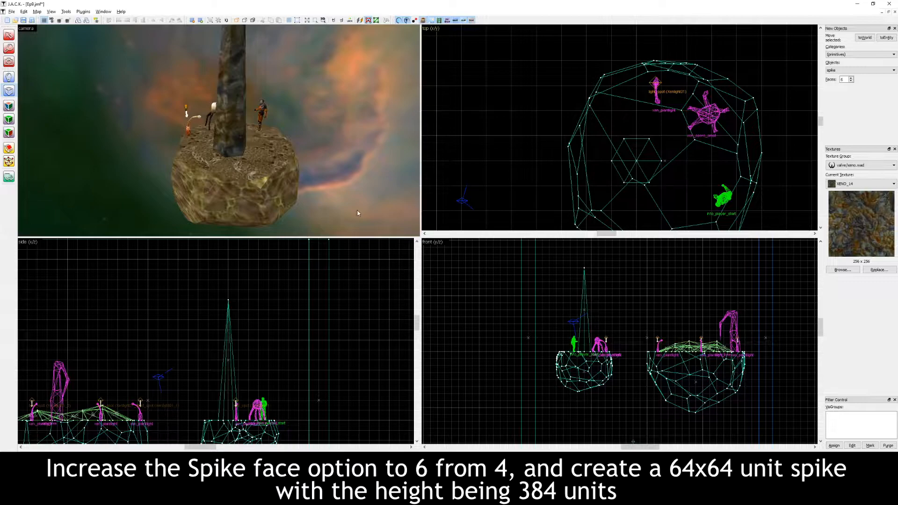
Apply the NULL texture to the whole spike on the small rock
key(z)
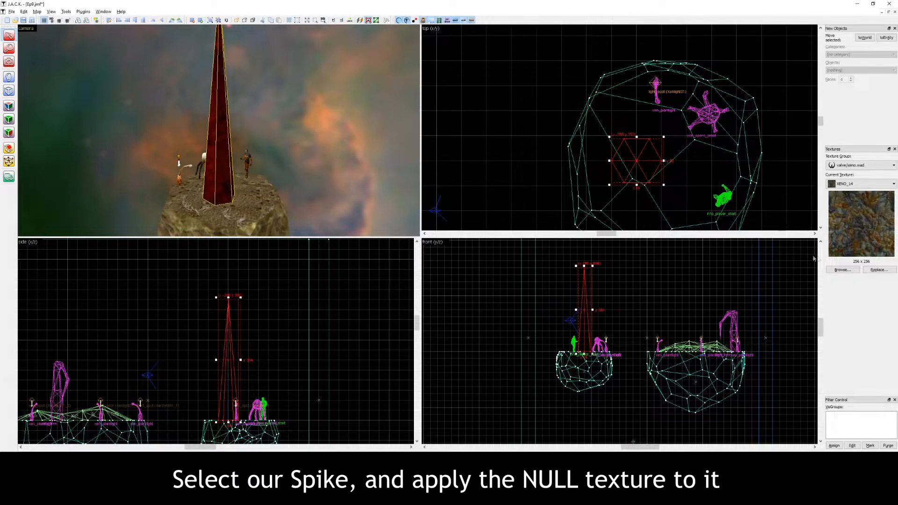
click(850, 270)
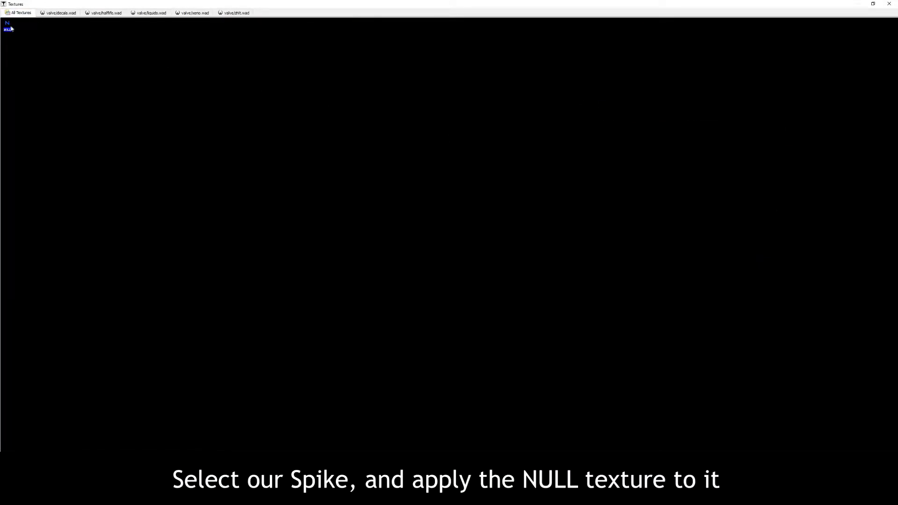
double_click(8, 28)
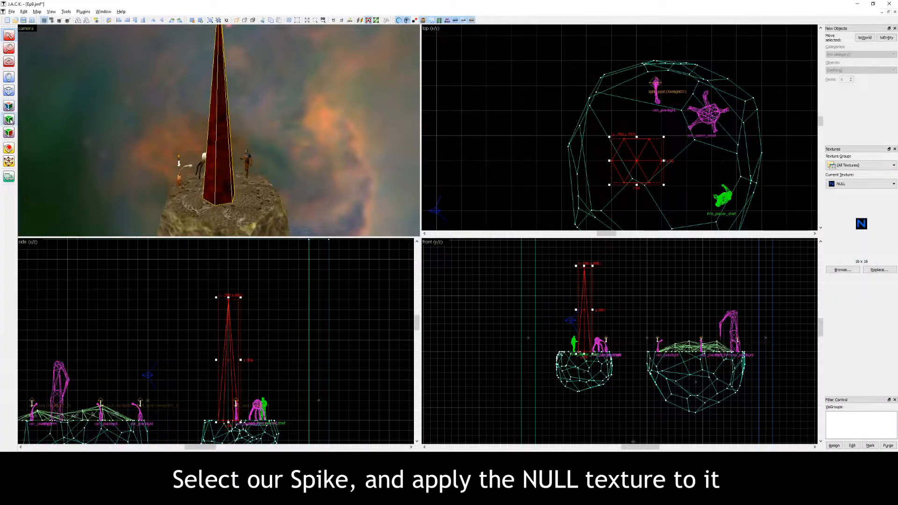
key(z)
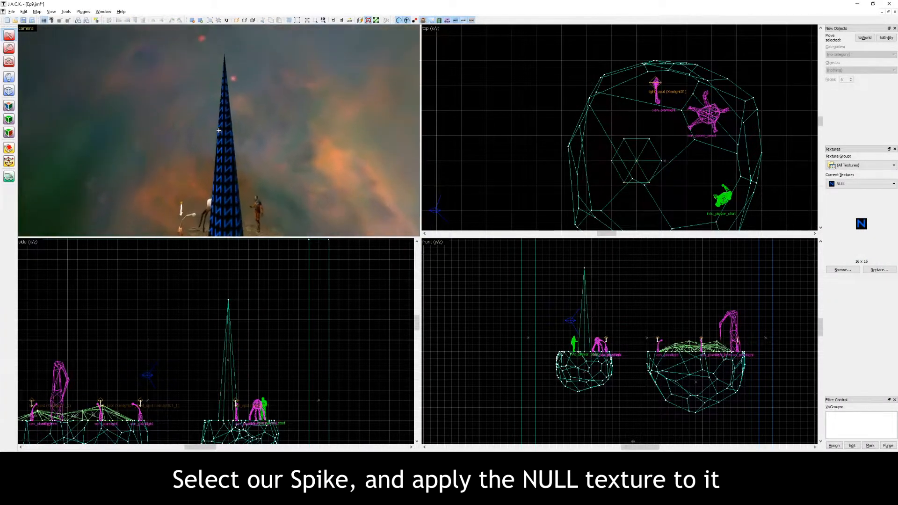
key(z)
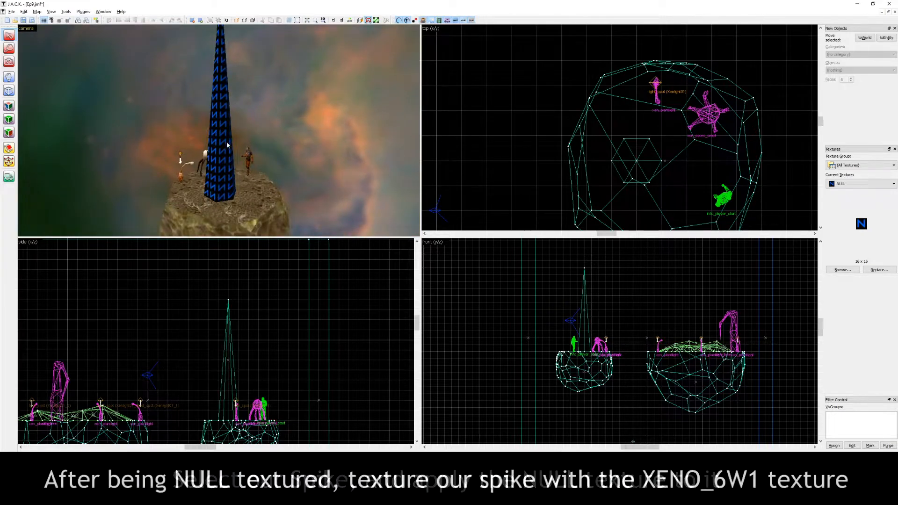
Apply the XENO_6W1 texture from the xeno.wad group to the spike's side faces
click(9, 106)
click(479, 285)
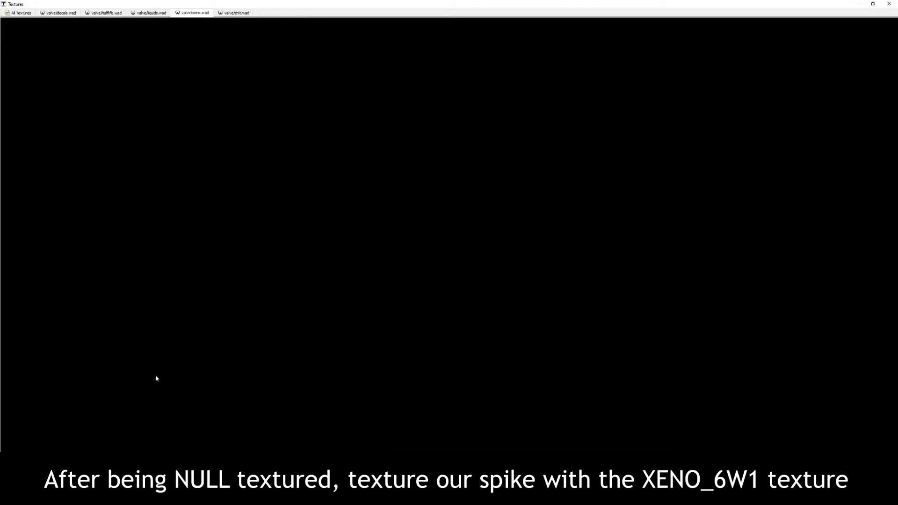
scroll(425, 238, up, 3)
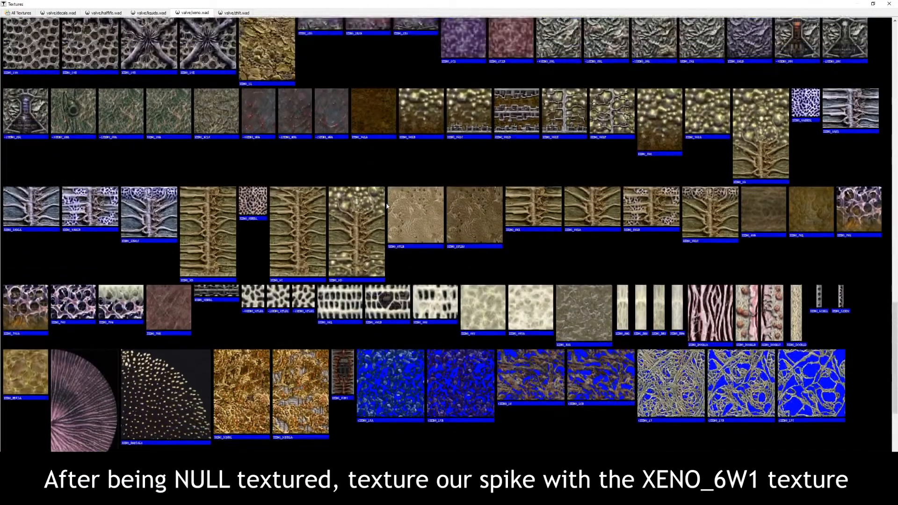
double_click(530, 237)
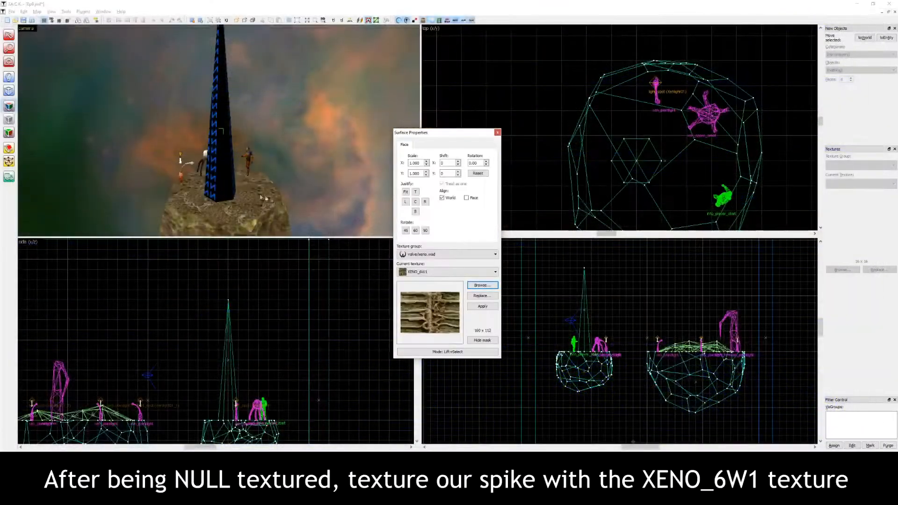
key(z)
right_click(238, 133)
right_click(220, 133)
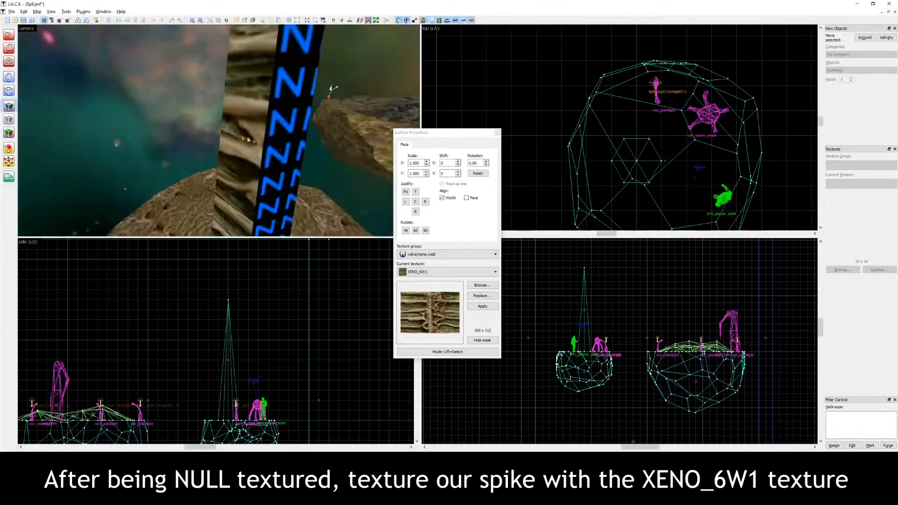
right_click(220, 133)
key(z)
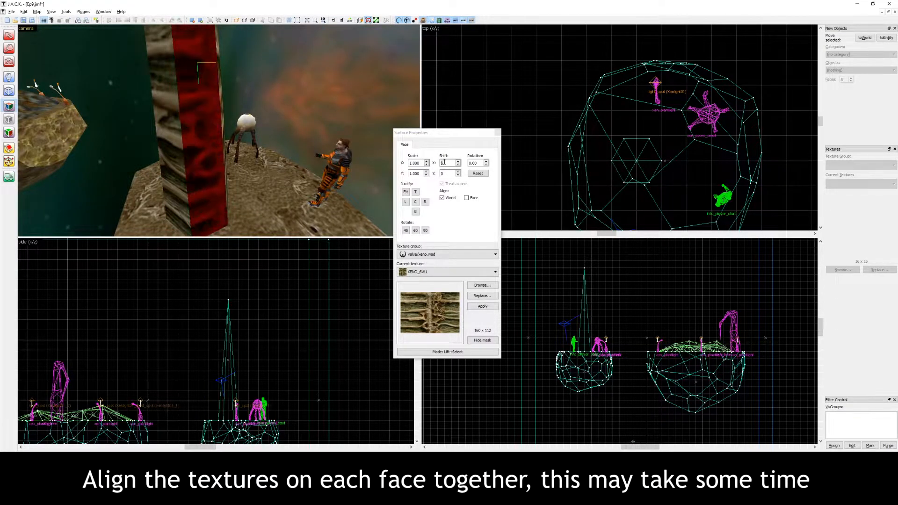
Align the XENO_6W1 texture on the first spike faces with the adjoining faces
key(z)
key(z)
alt+right_click(229, 134)
key(Escape)
key(z)
key(d)
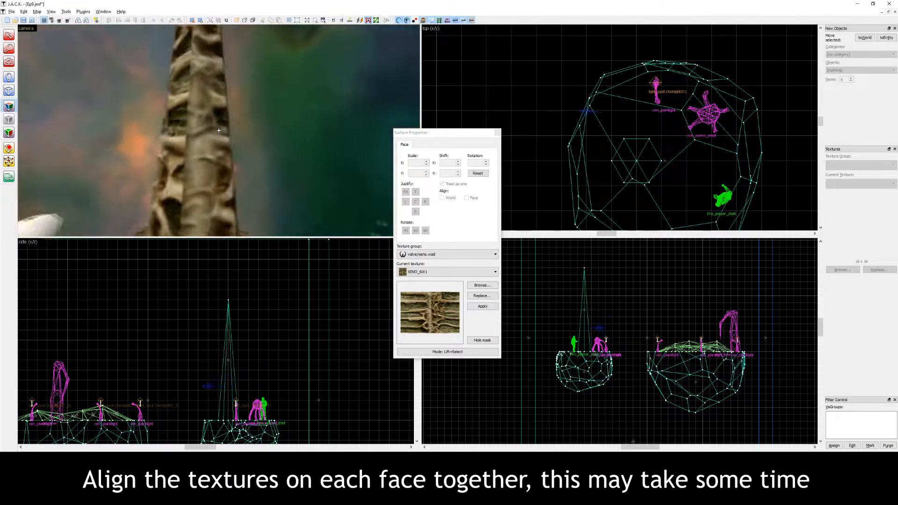
Adjust the X texture shift on the next spike faces so the pattern lines up with their neighbours
key(z)
click(222, 153)
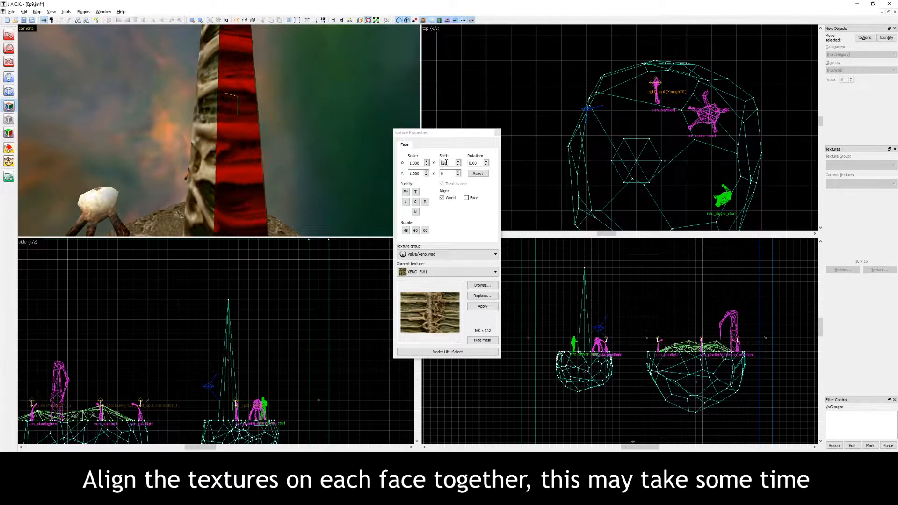
key(z)
key(d)
key(z)
click(293, 130)
click(255, 138)
key(z)
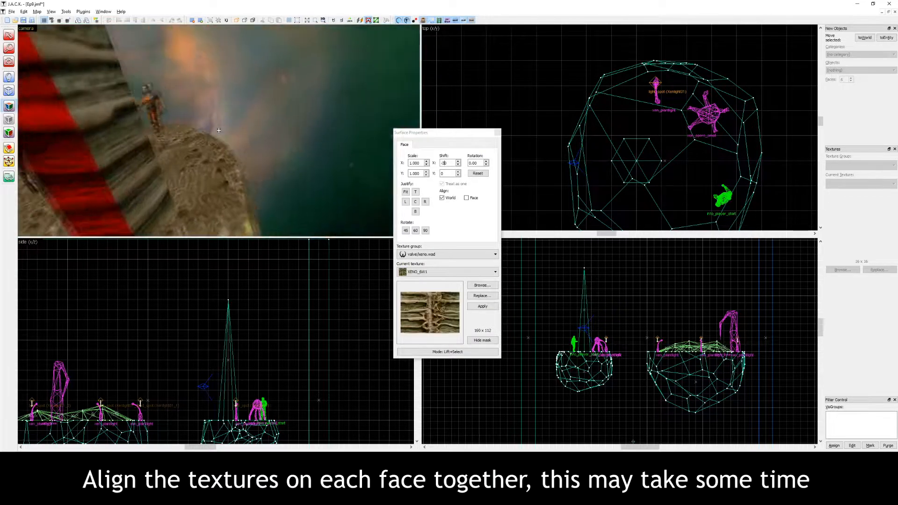
Match the texture alignment on the remaining spike faces and check the pattern all around the spike
key(d)
key(z)
key(z)
key(d)
key(z)
alt+right_click(219, 131)
key(Escape)
key(z)
key(d)
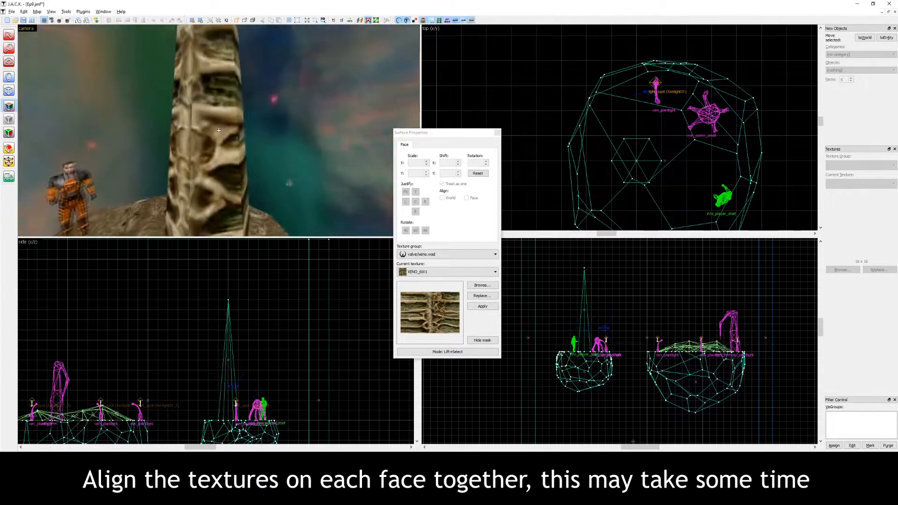
key(s)
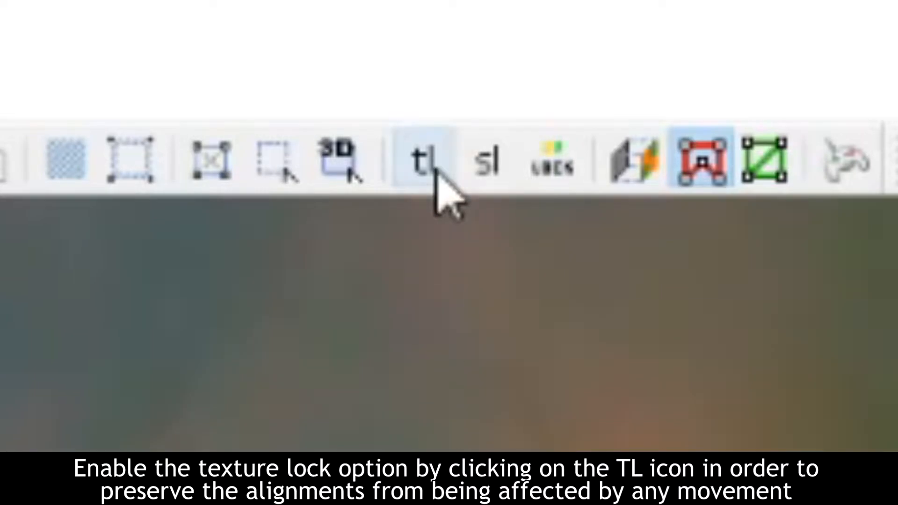
Enable texture lock and clip off the small pointed tip of the cucumber tree, keeping the lower part
click(434, 169)
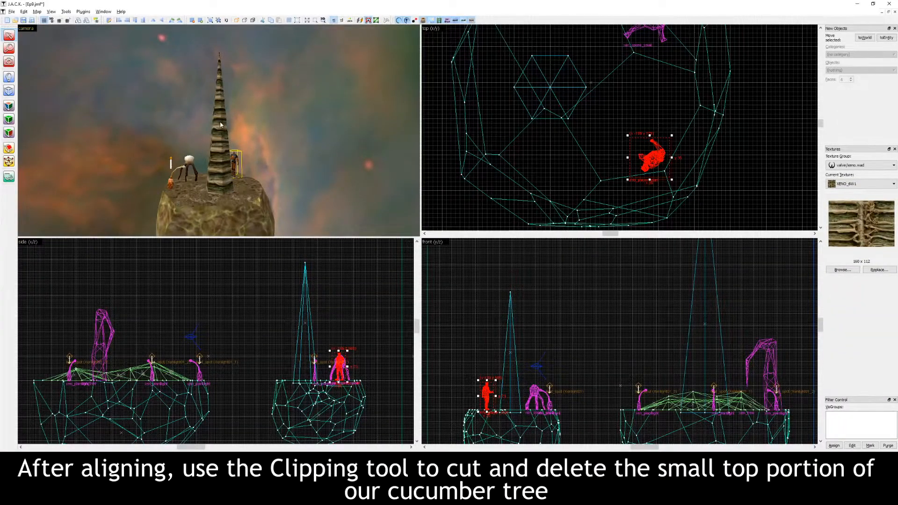
click(220, 125)
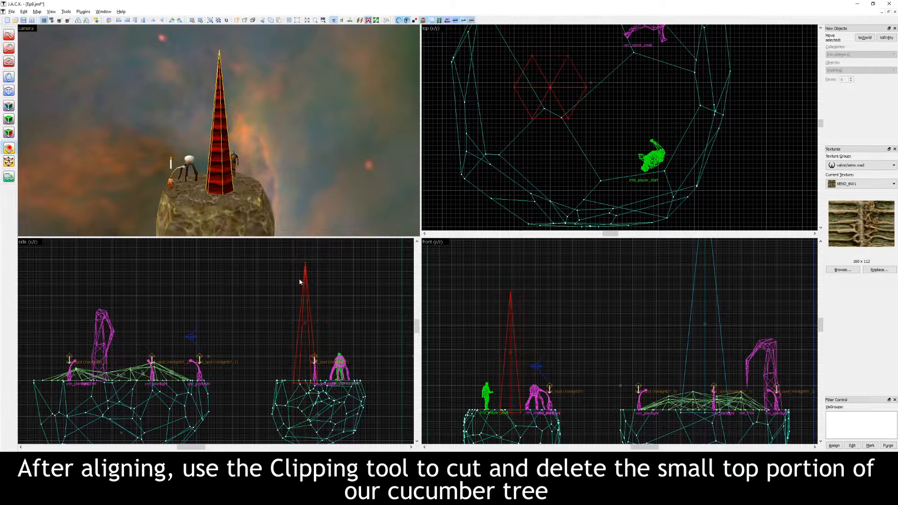
scroll(300, 282, up, 4)
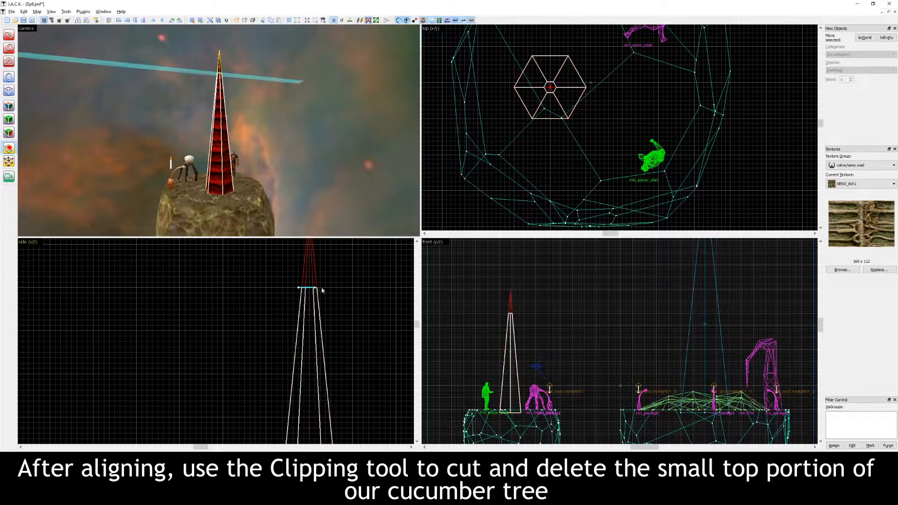
key(Return)
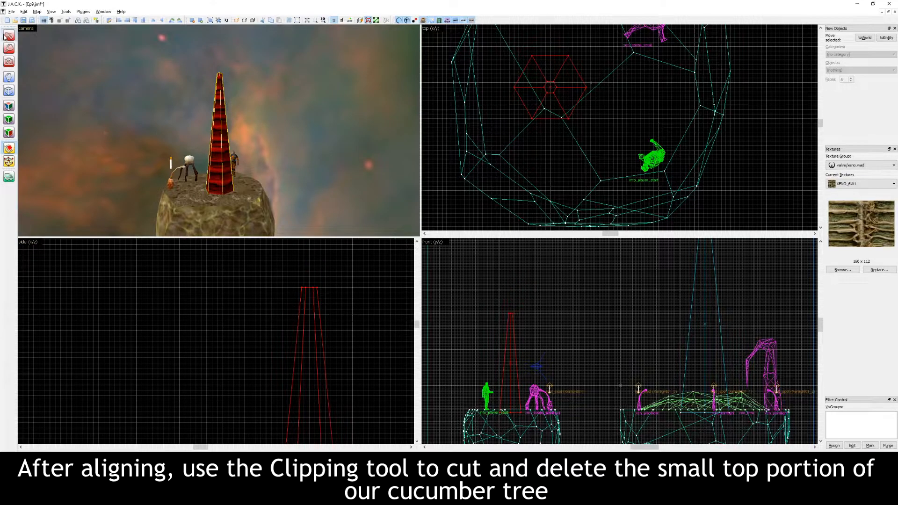
Move the clipped cucumber tree to a free spot near the edge of the small floating rock
key(w)
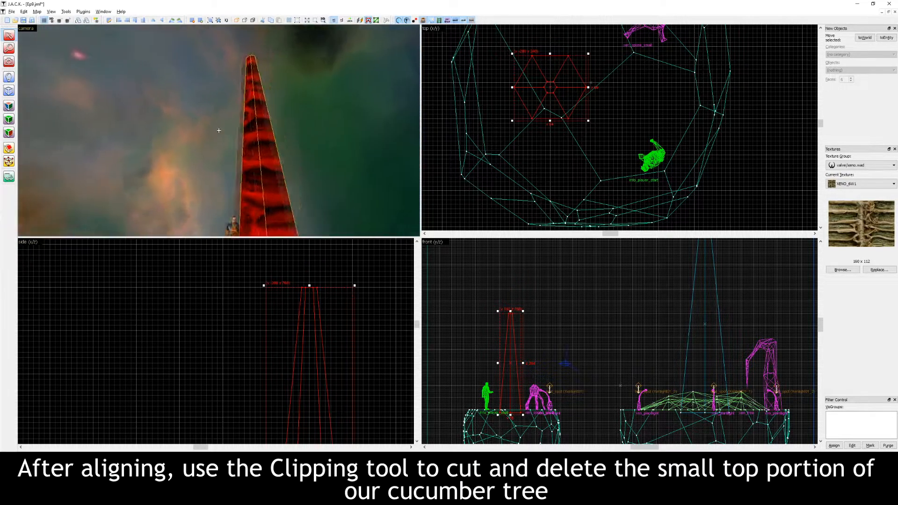
key(s)
scroll(594, 131, down, 2)
scroll(593, 130, down, 1)
scroll(565, 97, up, 2)
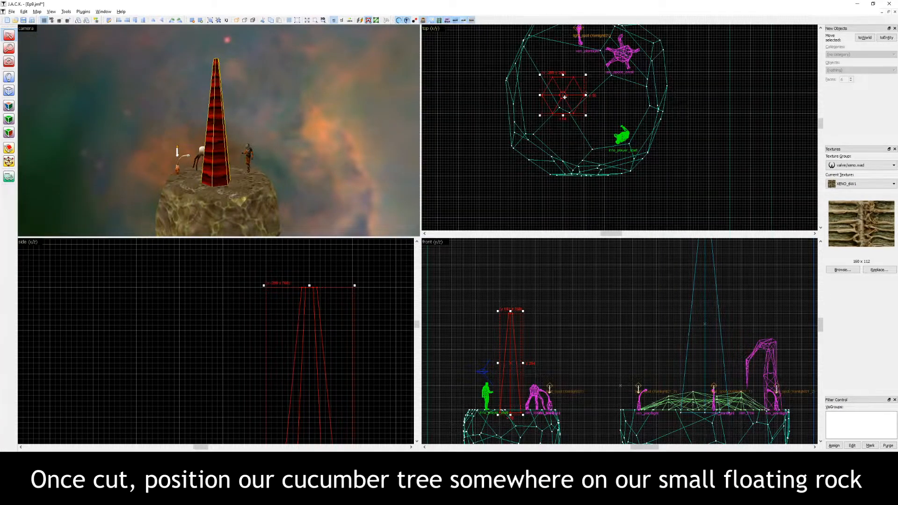
click(563, 135)
scroll(578, 126, up, 2)
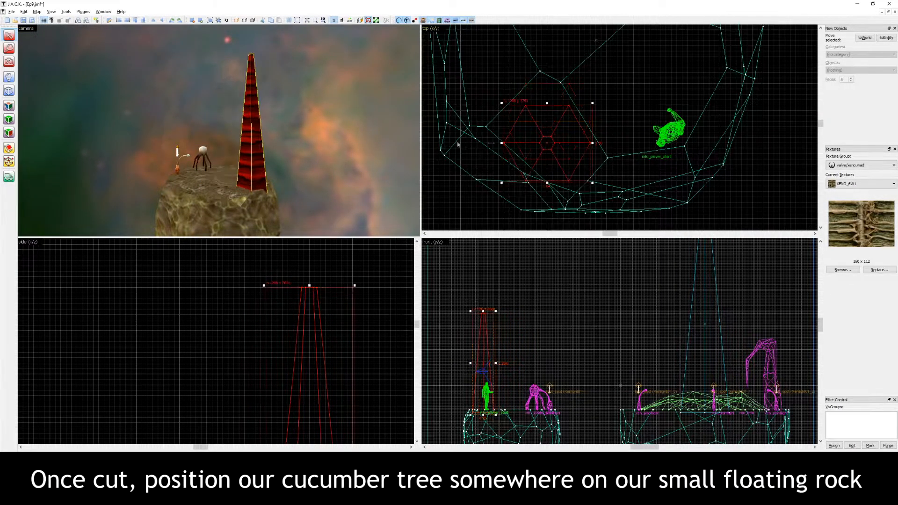
key(w)
key(s)
scroll(538, 140, up, 2)
drag(542, 155, 508, 119)
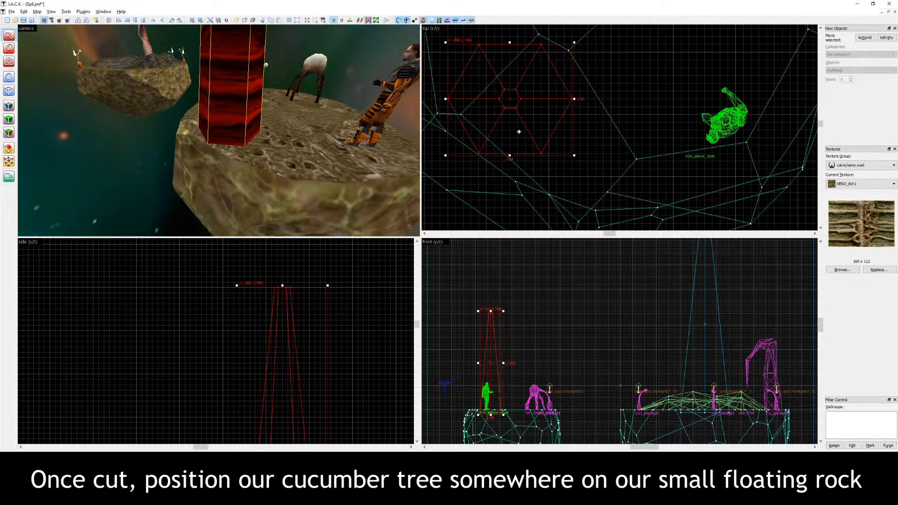
Move the info_player_start away from the cucumber tree and fine-tune the tree's position on the small rock
click(724, 117)
scroll(618, 144, down, 2)
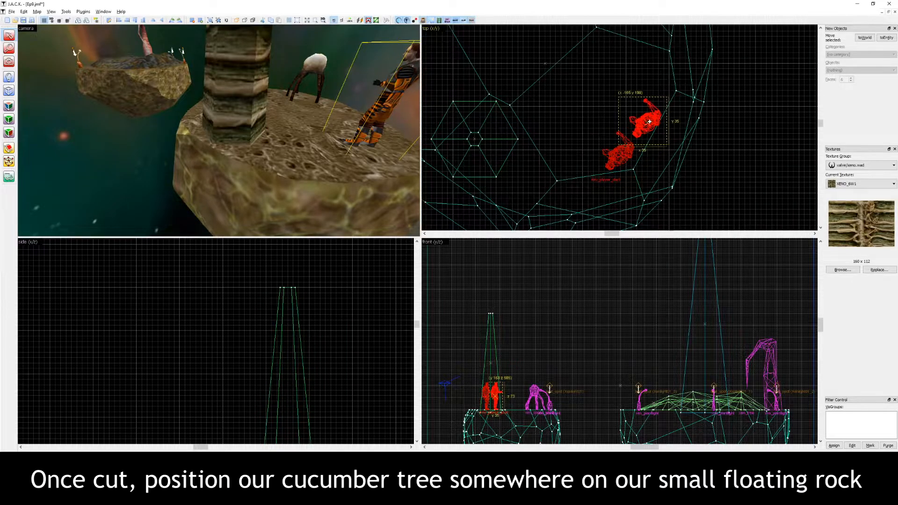
click(429, 144)
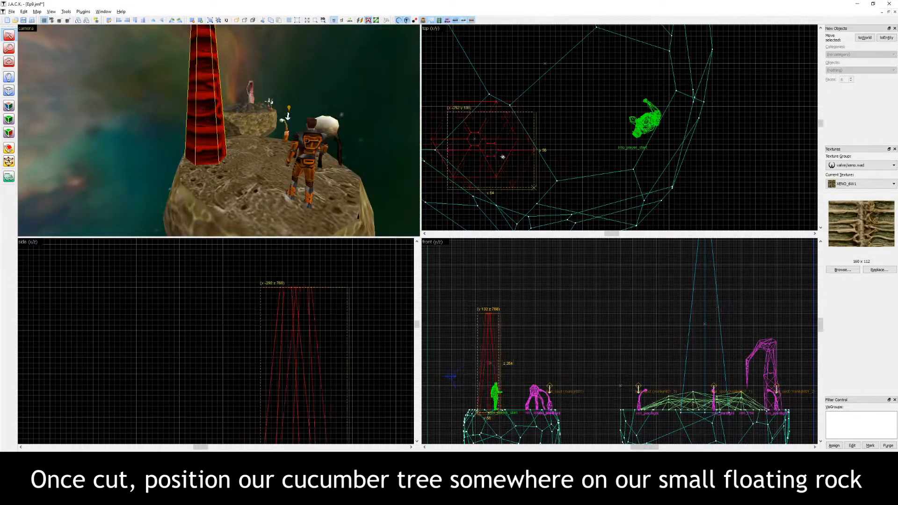
drag(502, 156, 511, 159)
scroll(356, 161, down, 5)
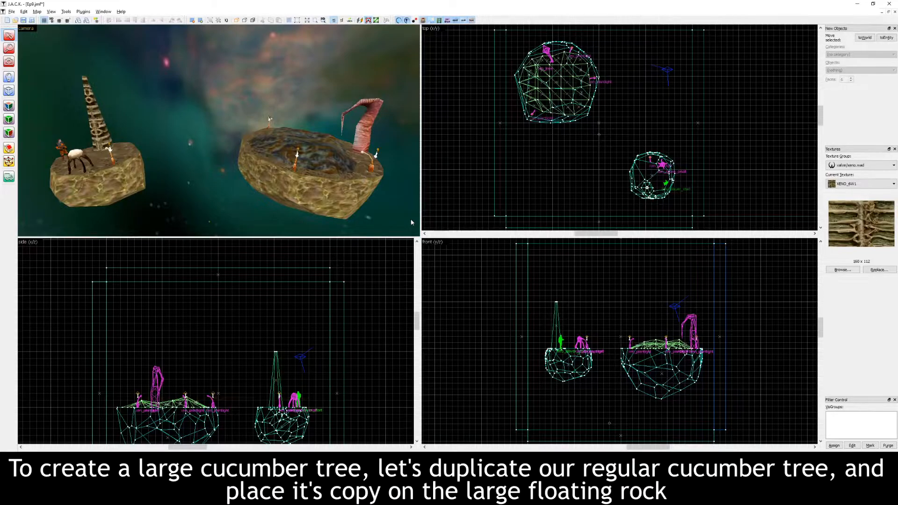
Duplicate the cucumber tree and place the copy near the middle of the large floating rock
click(103, 136)
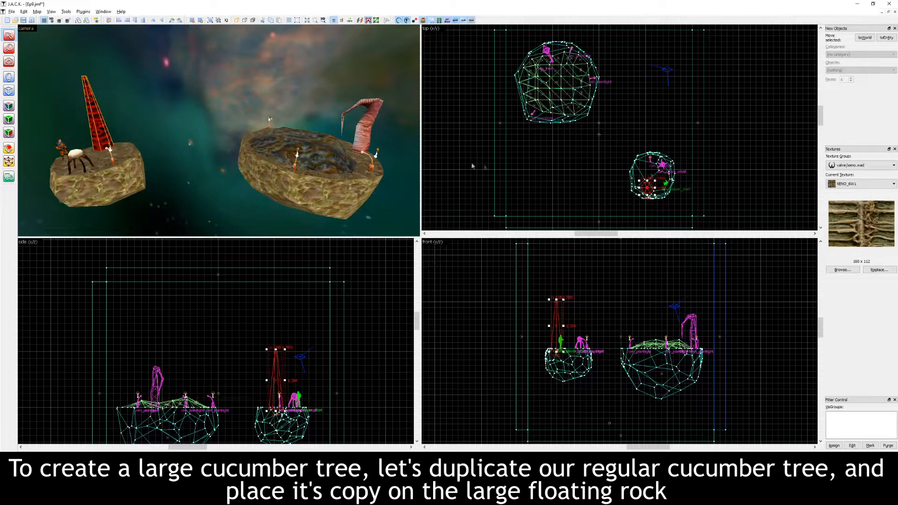
shift+drag(646, 187, 554, 82)
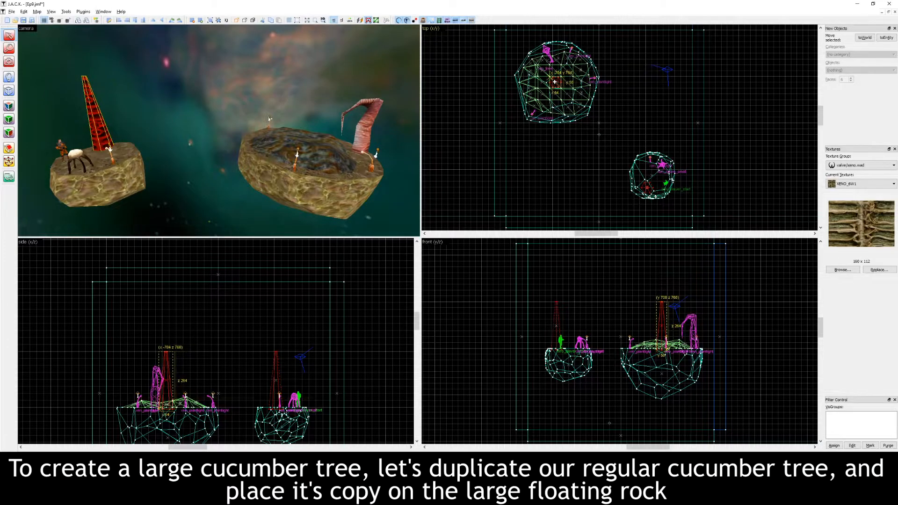
scroll(555, 82, up, 5)
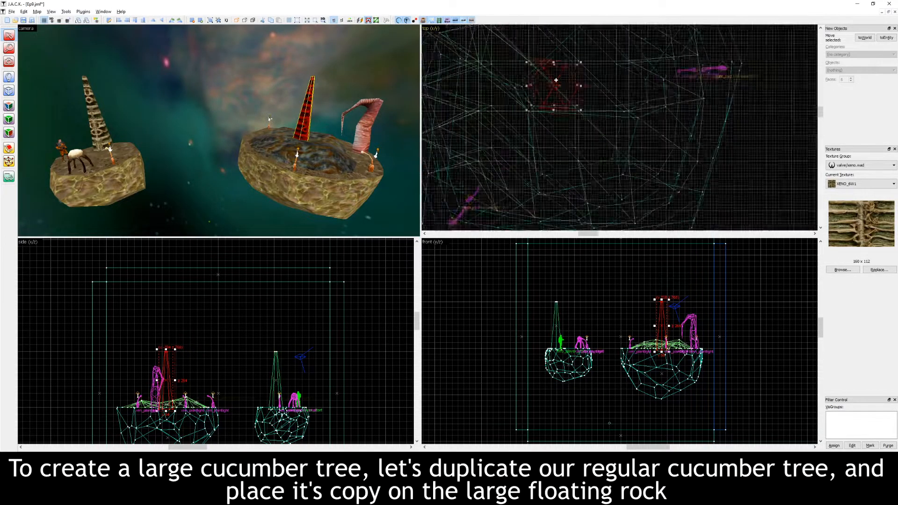
scroll(643, 95, down, 5)
middle_drag(619, 128, 601, 165)
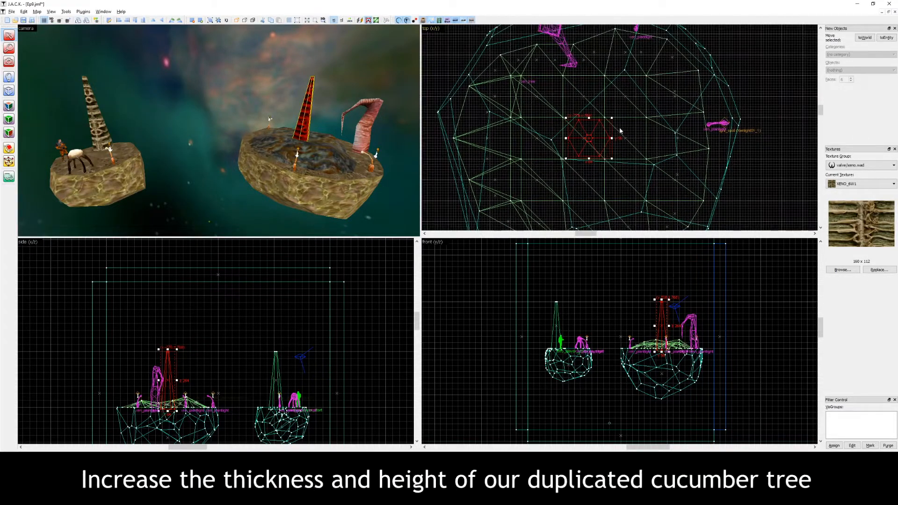
Enlarge the duplicated cucumber tree on the large rock, making it both thicker and taller
drag(614, 119, 657, 70)
drag(641, 102, 620, 124)
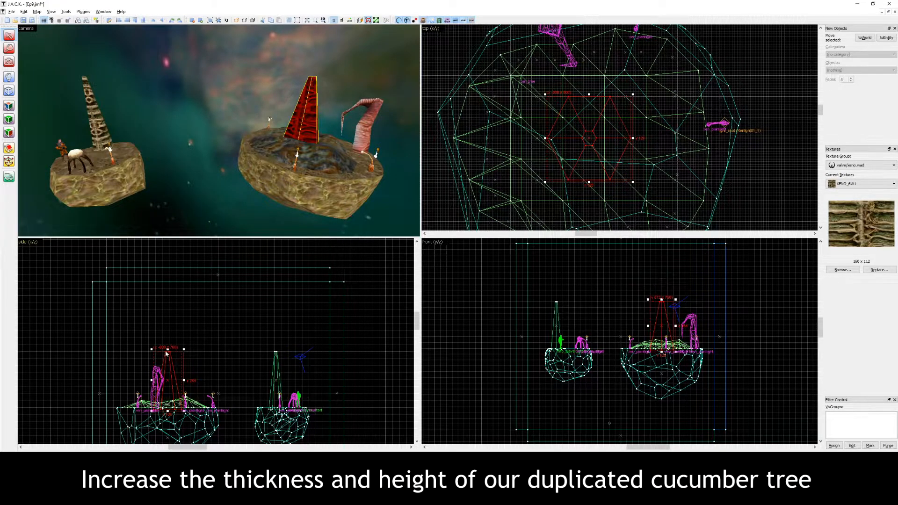
drag(168, 349, 181, 308)
Adjust the X texture shift on the first side faces of the enlarged tree to match their neighbours
key(z)
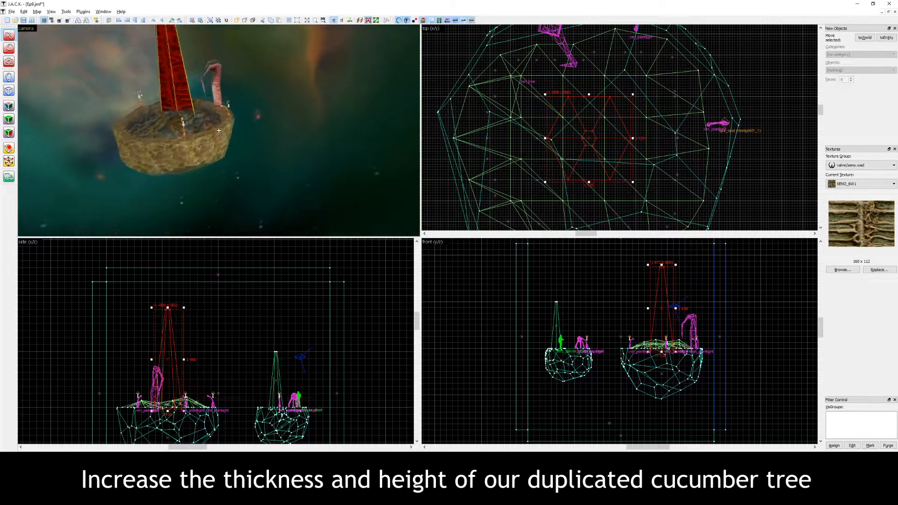
key(w)
key(w)
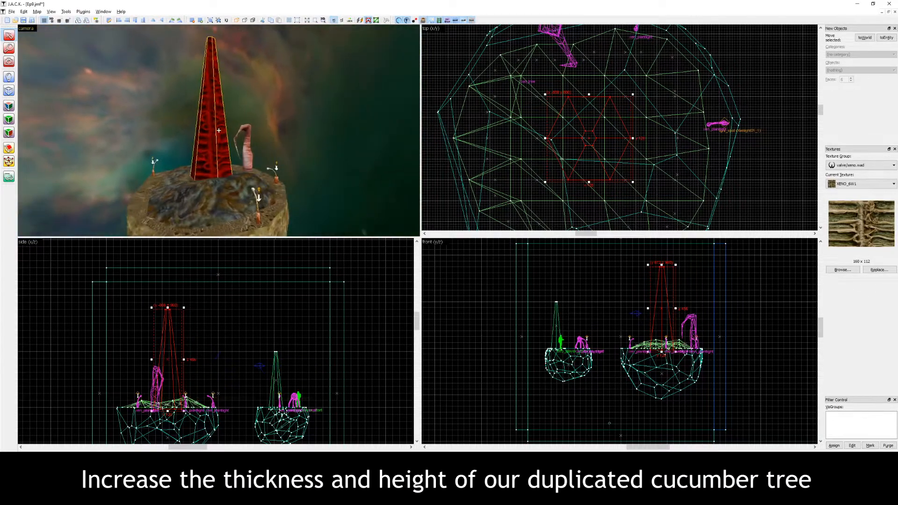
key(w)
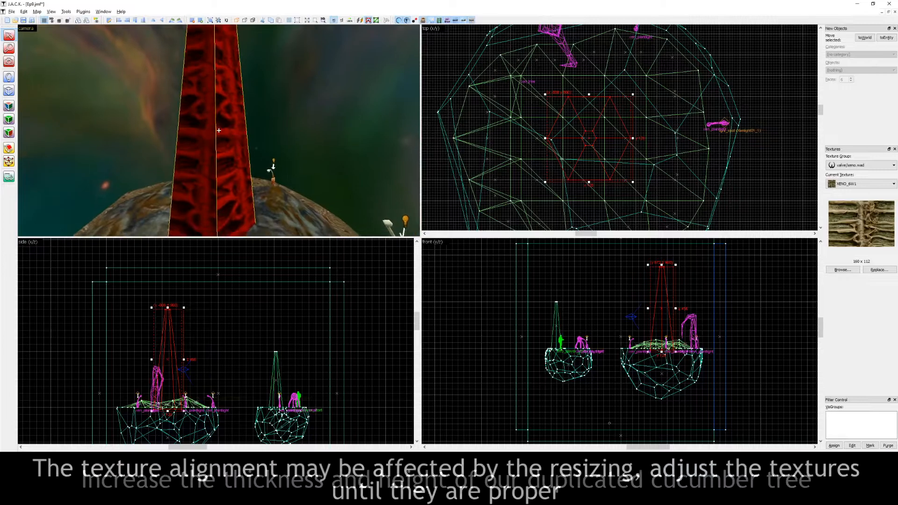
key(z)
click(10, 106)
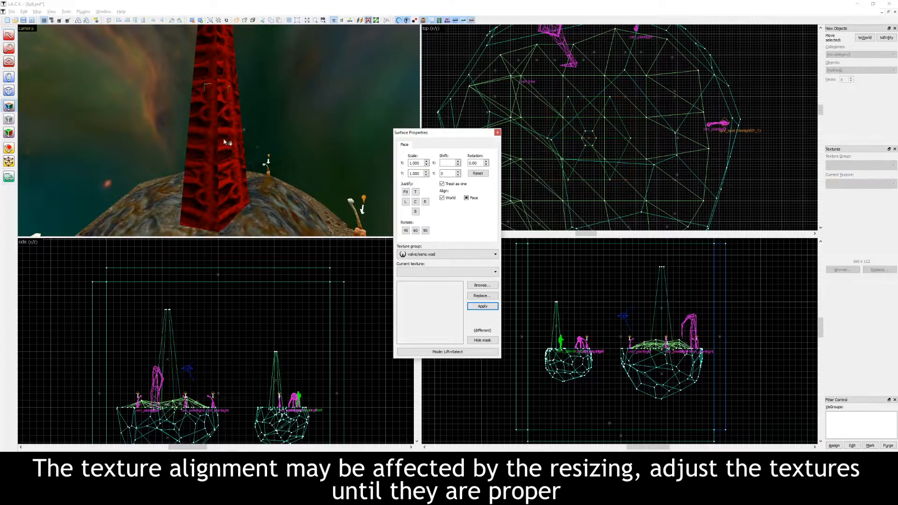
click(236, 146)
key(w)
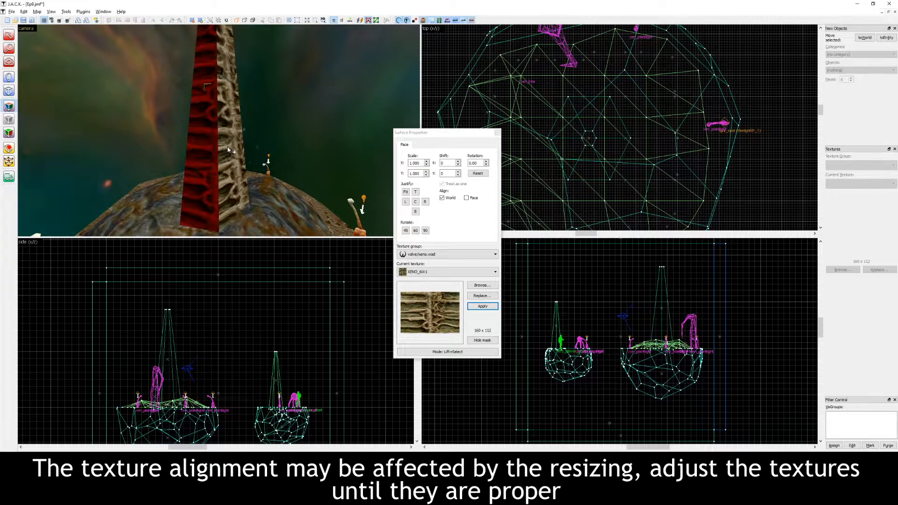
scroll(447, 163, down, 8)
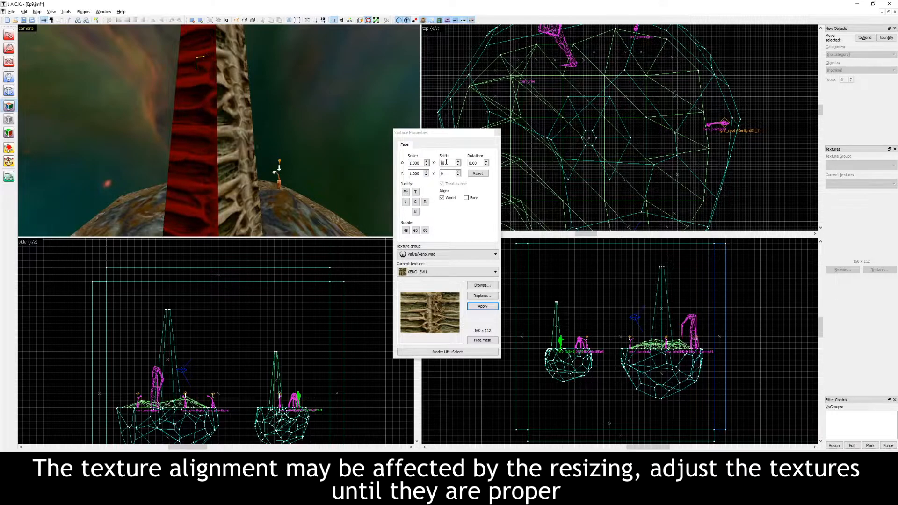
click(236, 167)
click(207, 173)
key(z)
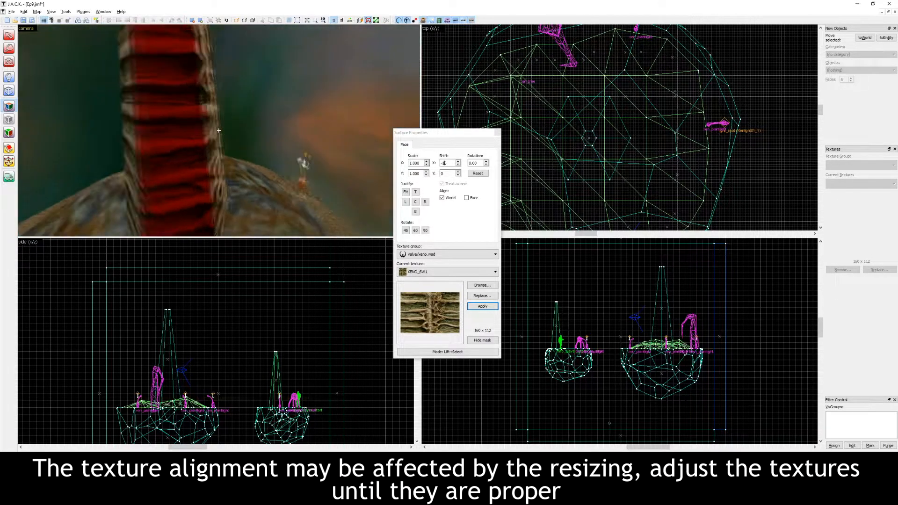
Align the XENO_6W1 texture on the remaining faces of the enlarged tree and close the surface properties
key(z)
click(276, 149)
click(252, 148)
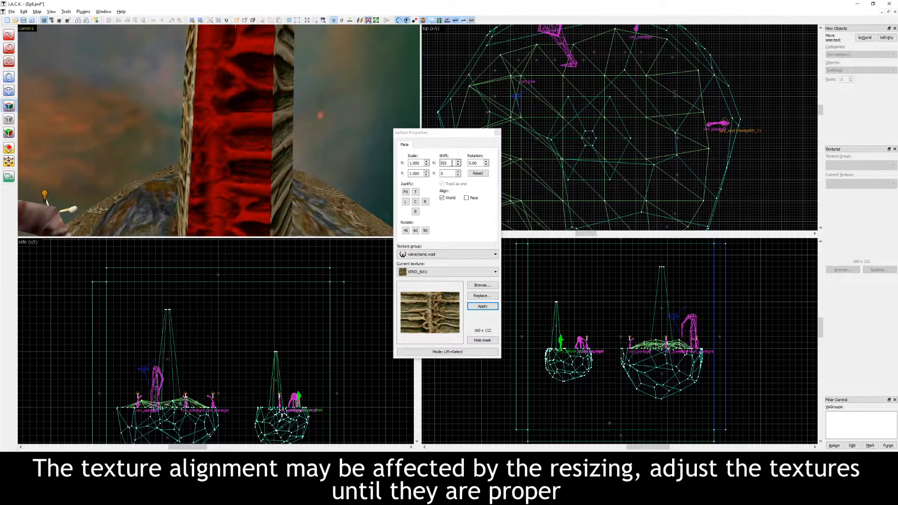
key(z)
key(a)
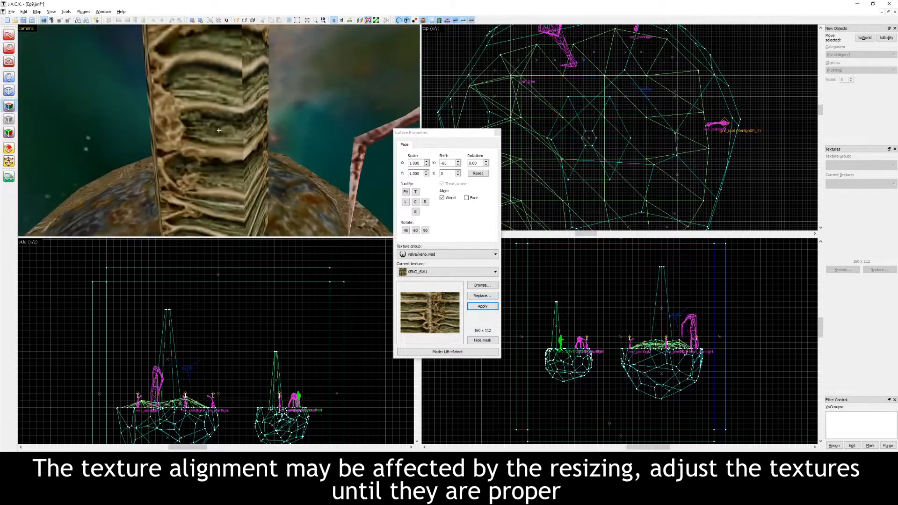
key(s)
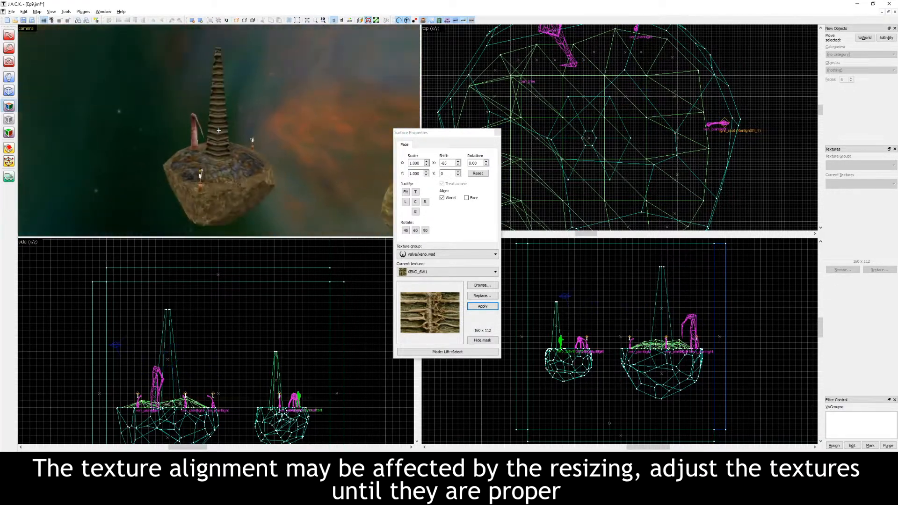
key(Escape)
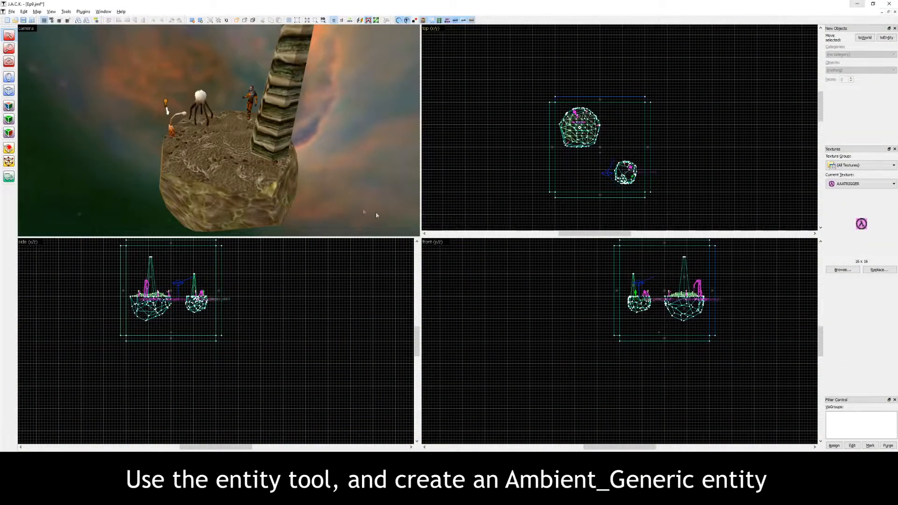
Place a new entity on the small floating rock and set its class to ambient_generic
click(9, 77)
click(239, 177)
click(9, 35)
click(240, 149)
key(alt+Return)
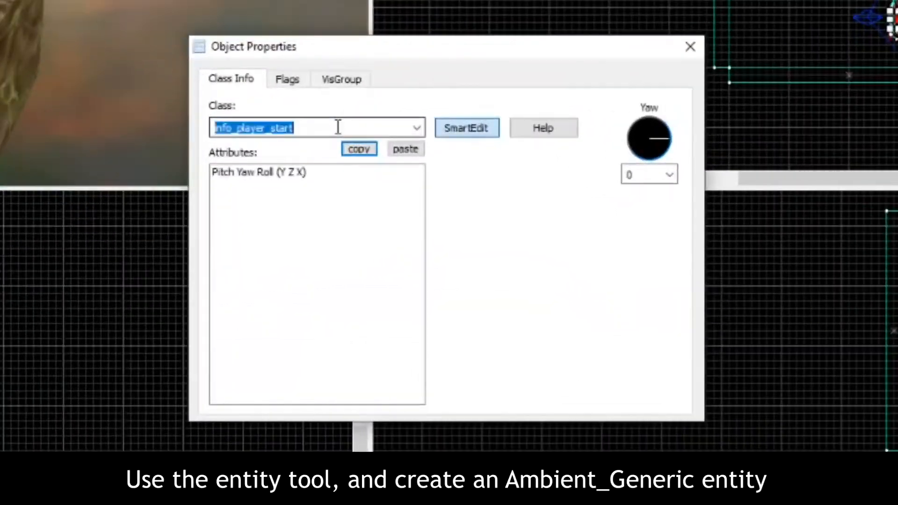
text(ambient_generic)
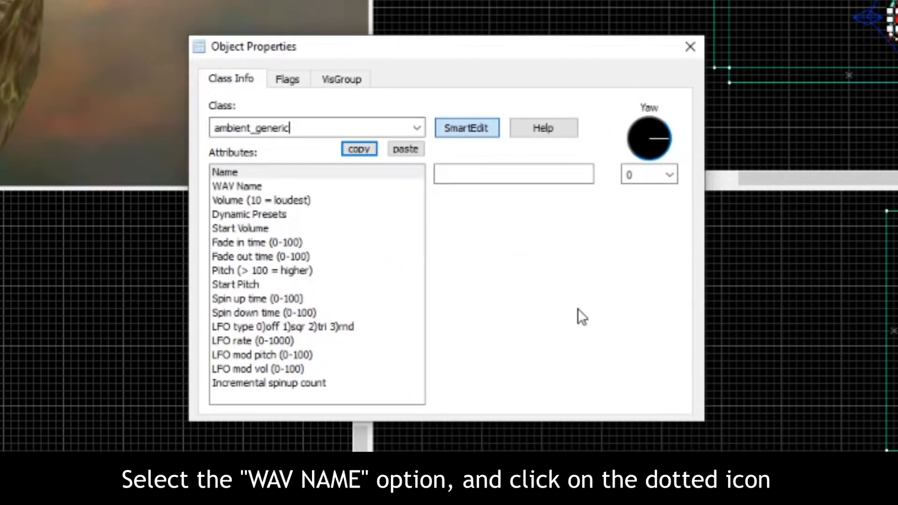
Set the ambient_generic's WAV Name to alien_squit.wav from the ambience sound folder
click(283, 187)
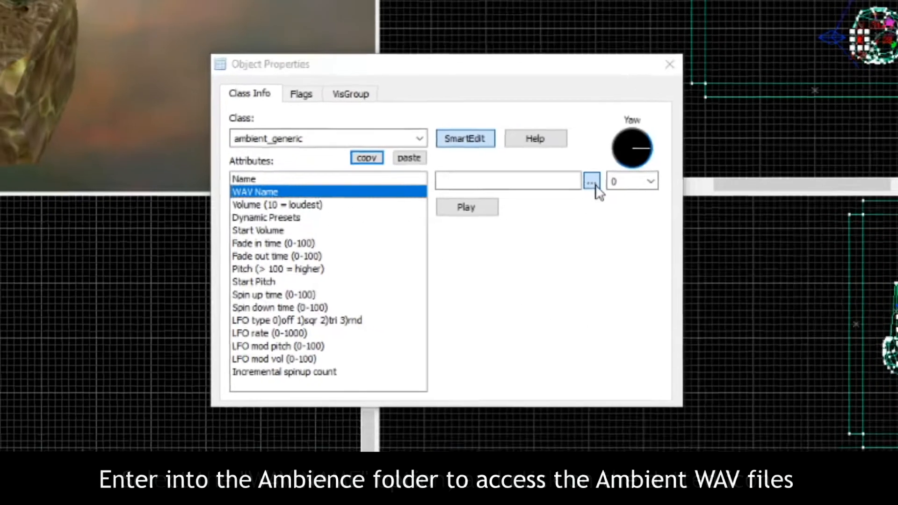
click(605, 175)
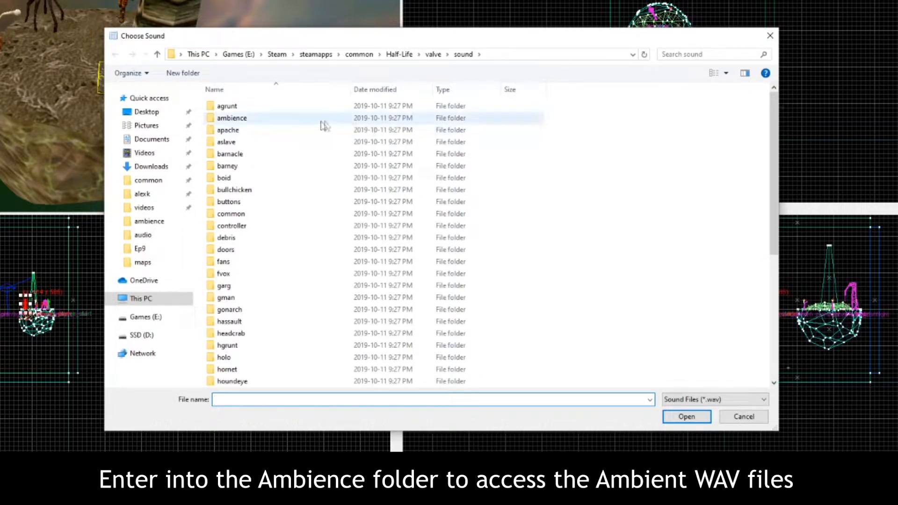
double_click(247, 119)
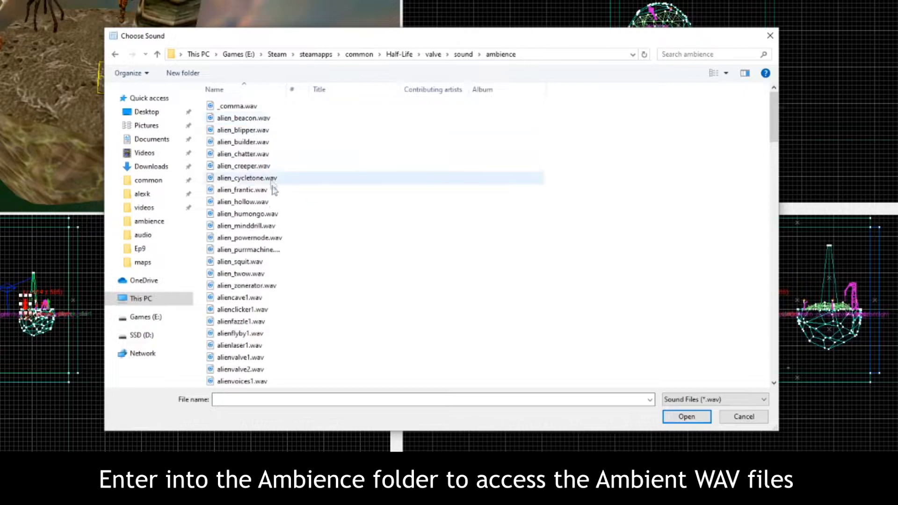
scroll(276, 228, down, 3)
scroll(276, 229, down, 15)
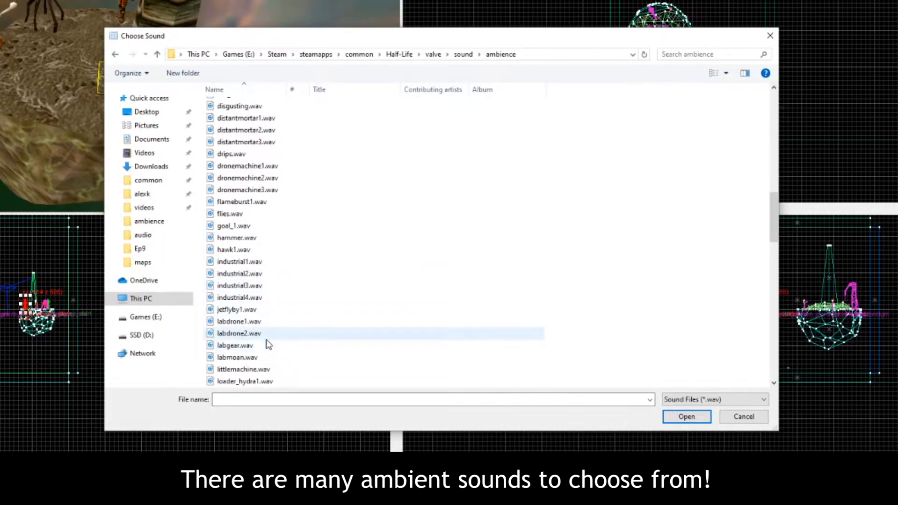
scroll(268, 346, up, 15)
scroll(267, 331, up, 3)
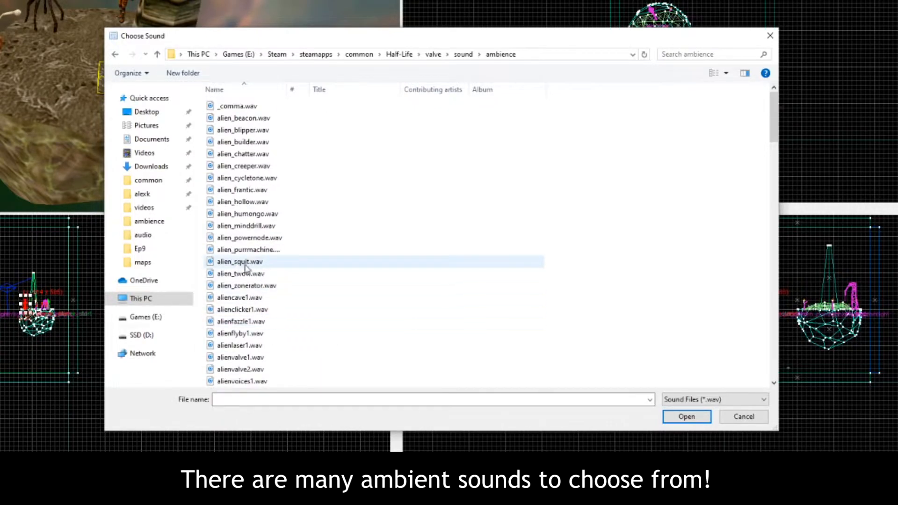
click(269, 264)
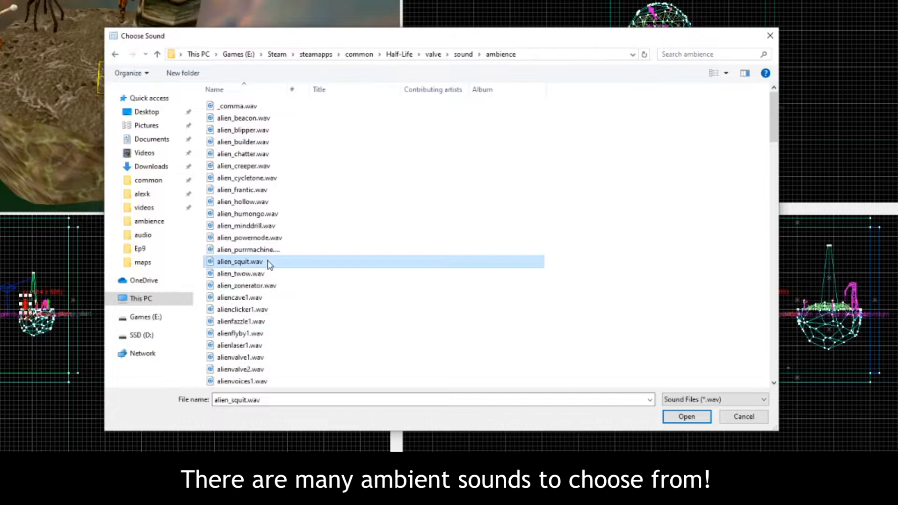
click(685, 417)
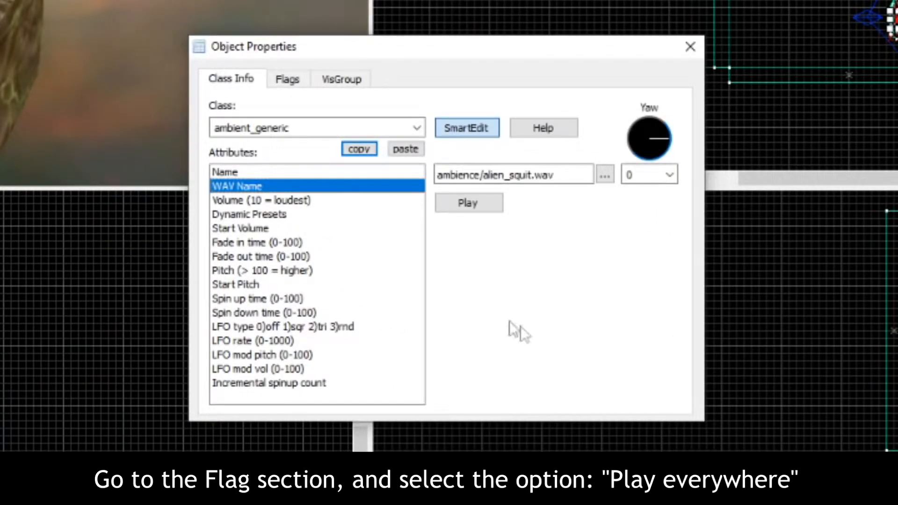
Enable the Play Everywhere flag on the ambient_generic and close its properties
click(285, 82)
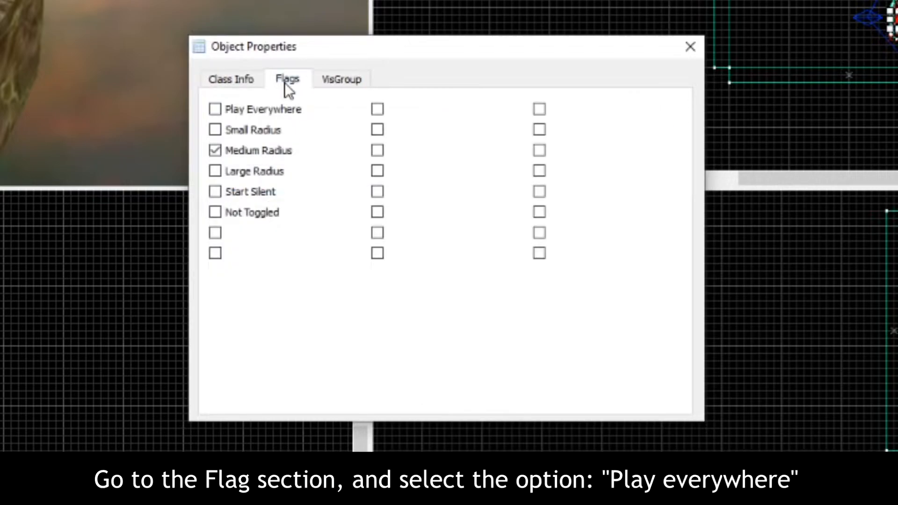
click(253, 110)
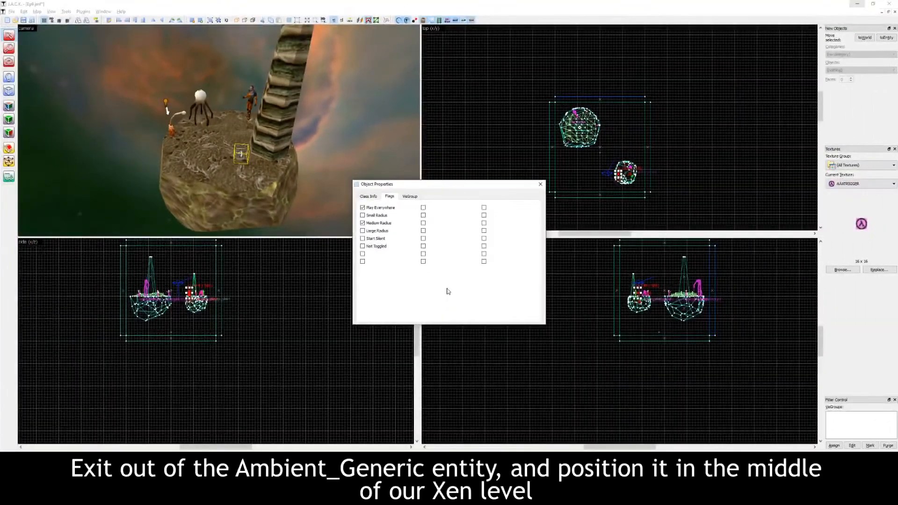
click(538, 187)
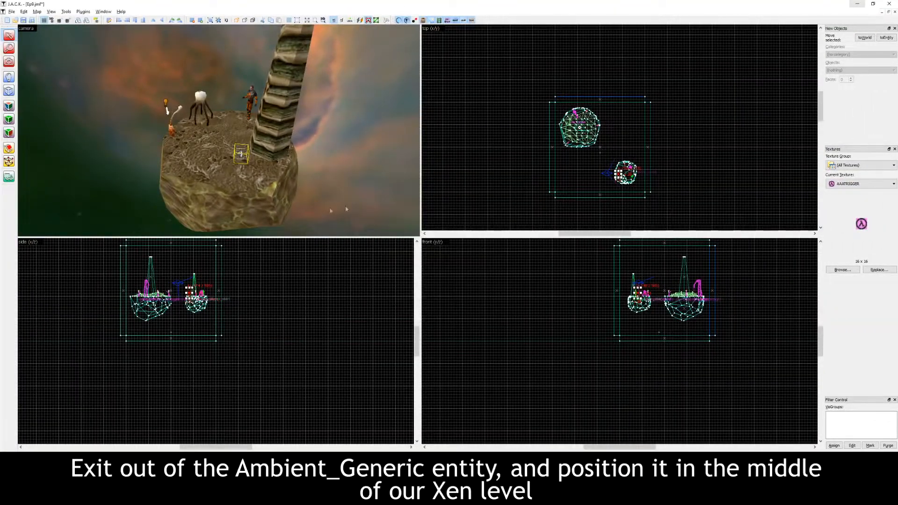
Move the ambient_generic off the small rock to a raised spot in the middle of the level, between the two floating rocks
scroll(164, 283, up, 5)
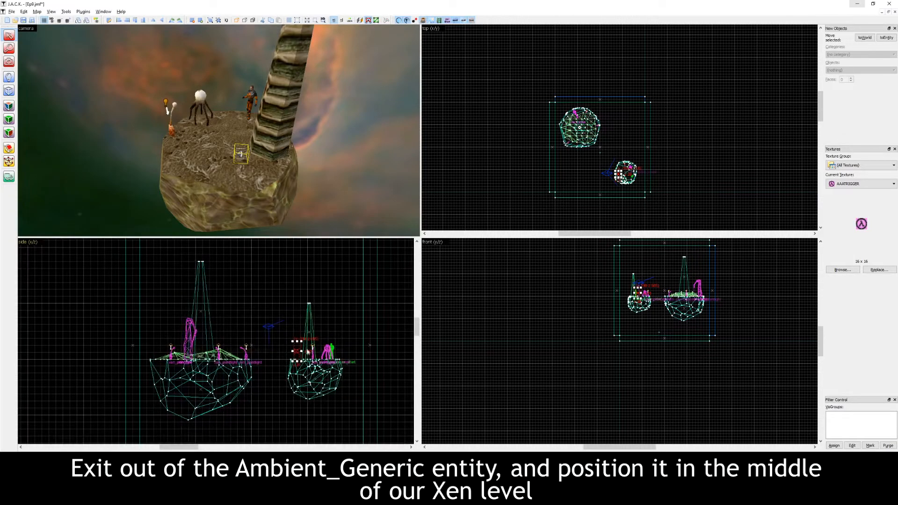
drag(297, 352, 251, 309)
scroll(584, 160, up, 5)
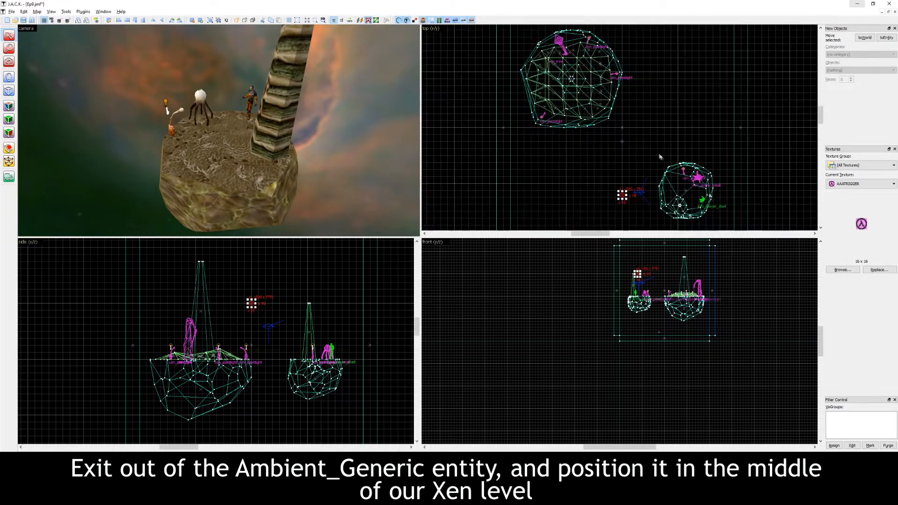
drag(622, 195, 622, 128)
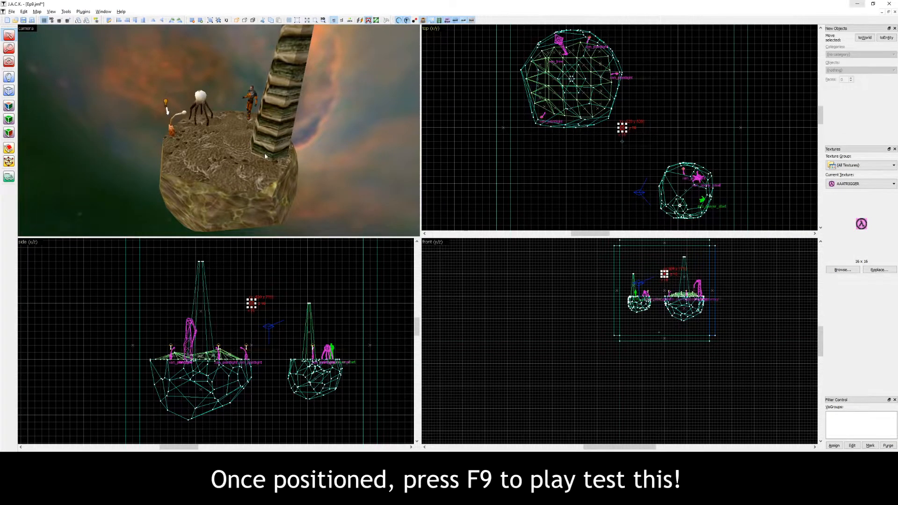
key(z)
key(z)
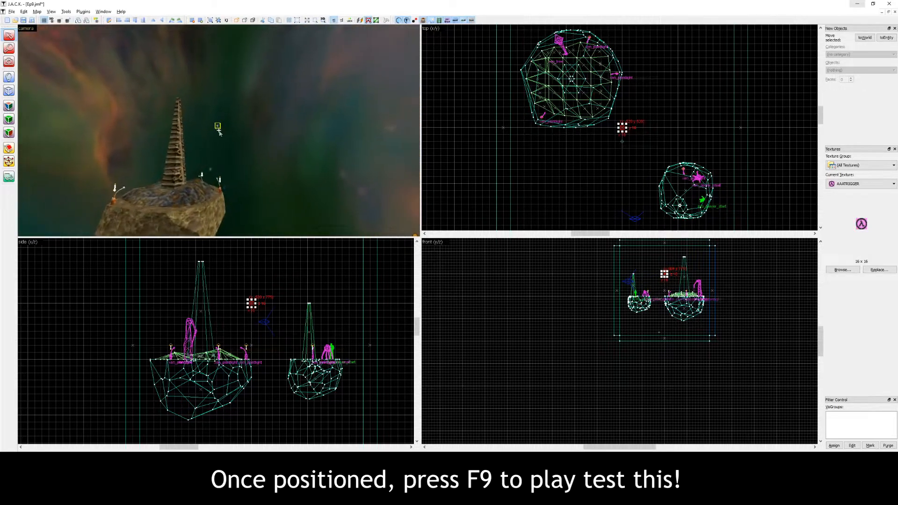
Play-test in the game, walking through the concrete room and down the opening in its floor
click(435, 189)
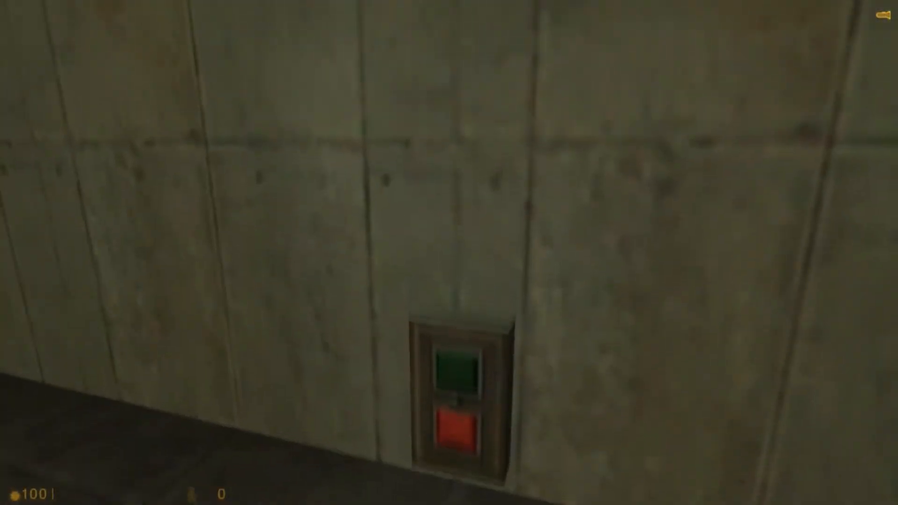
key(w)
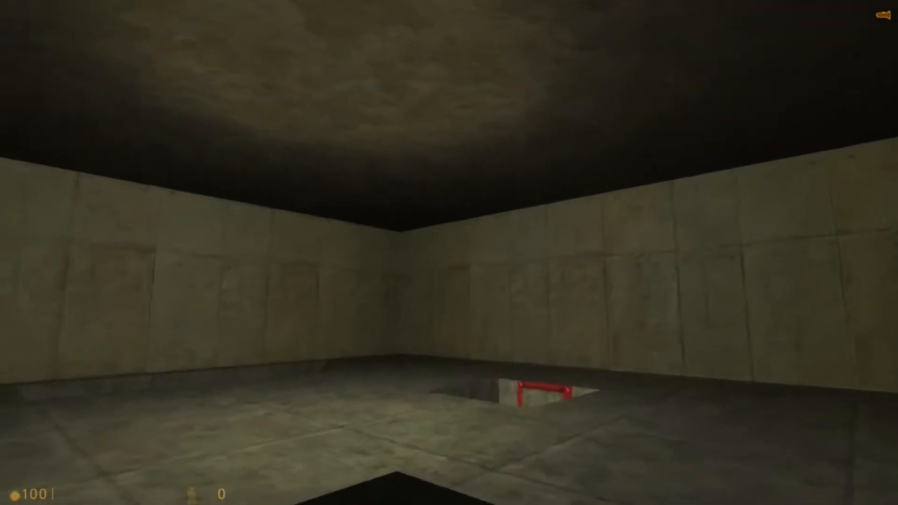
key(w)
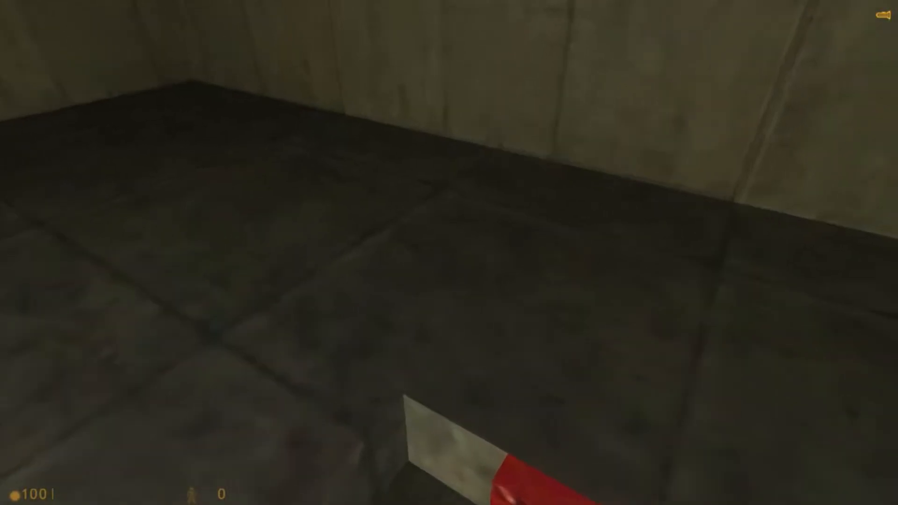
key(w)
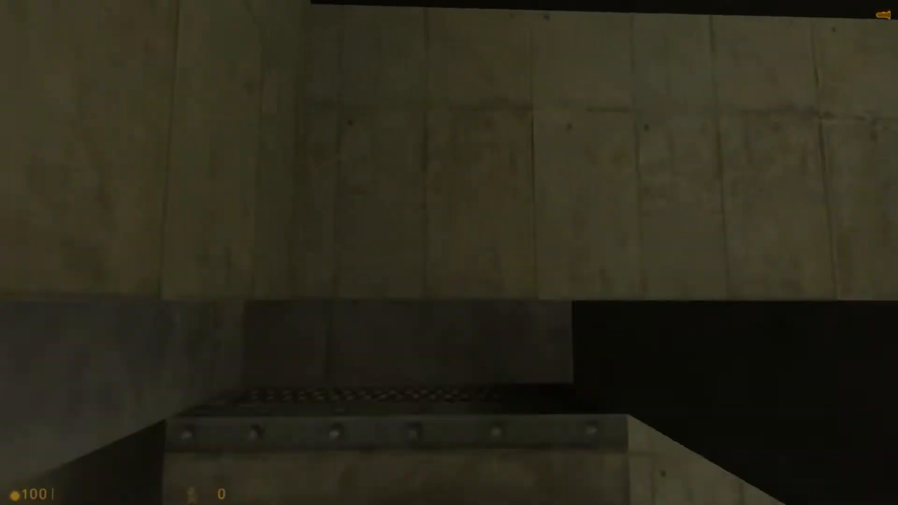
key(s)
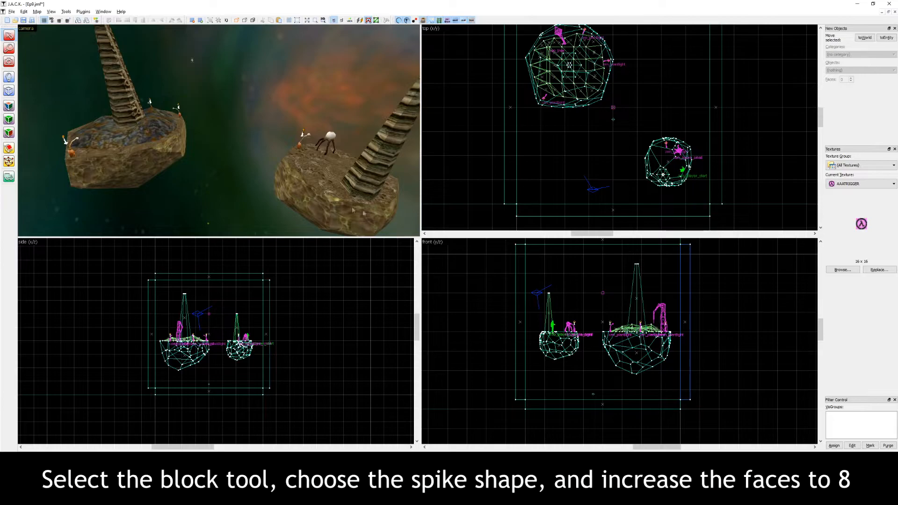
Create an 8-faced spike brush, 128 by 128 units and 32 units tall, between the two floating rocks
click(10, 90)
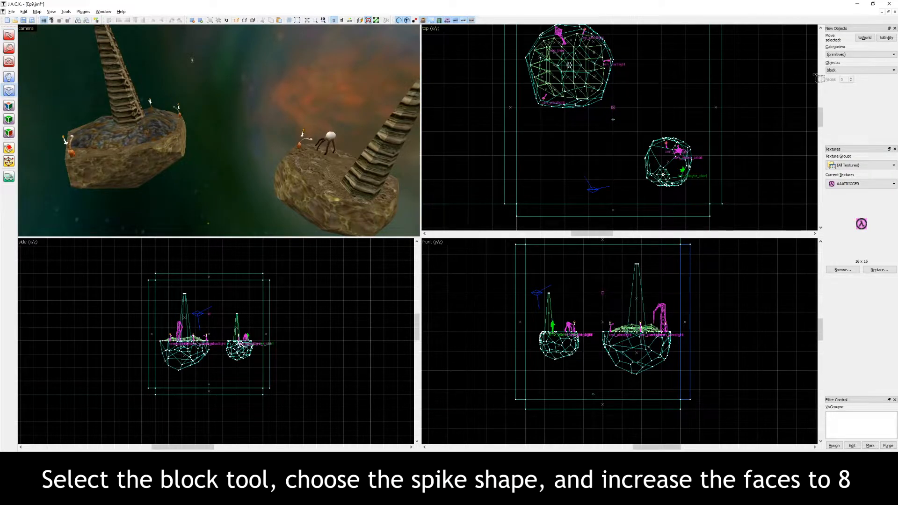
click(858, 70)
click(841, 92)
scroll(710, 115, up, 4)
drag(543, 84, 617, 160)
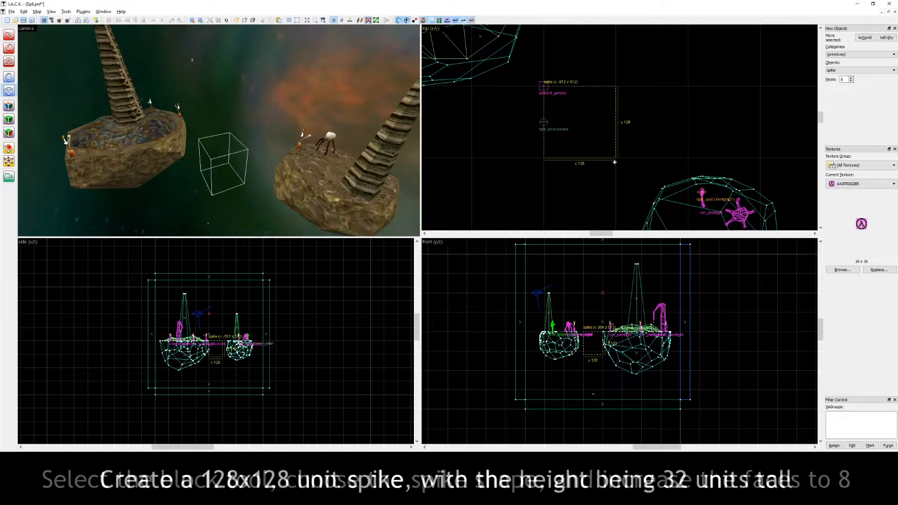
scroll(216, 357, up, 5)
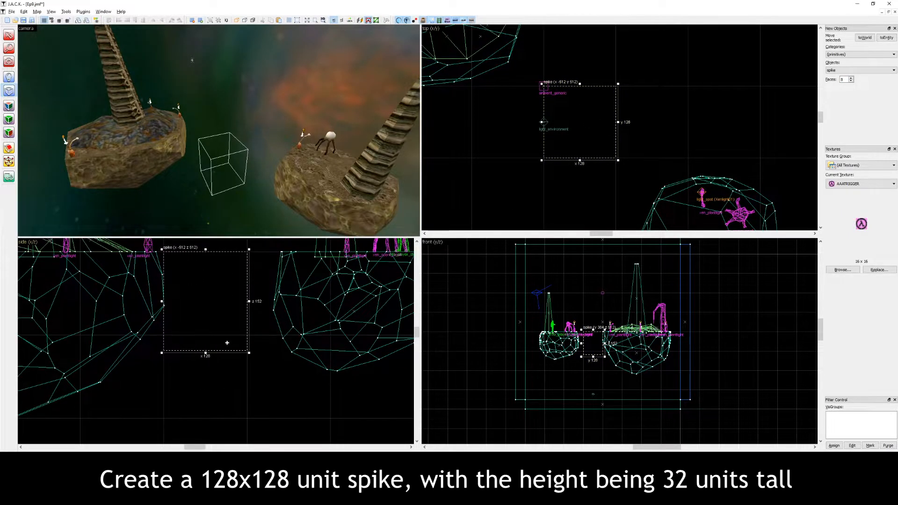
drag(206, 352, 211, 273)
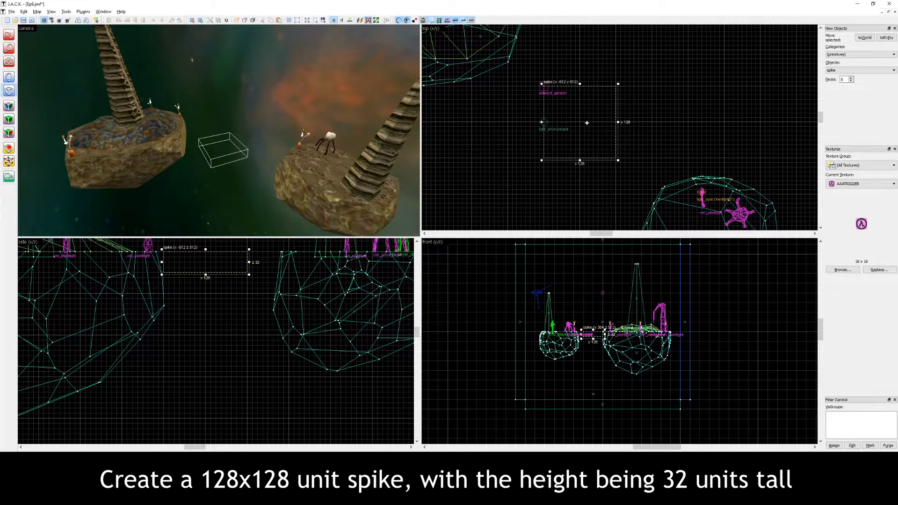
key(Return)
key(w)
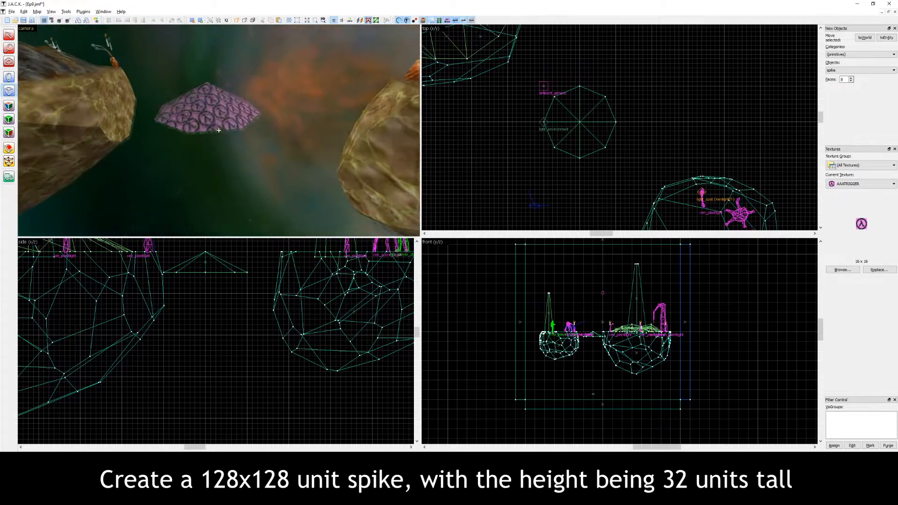
Flip the spike upside down and shift it slightly in the gap, keeping its flat top level with the floating rocks
click(9, 34)
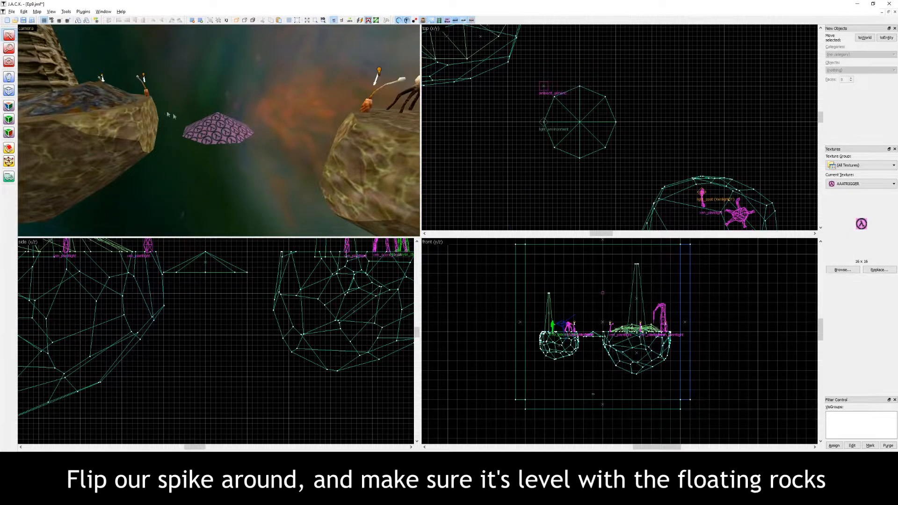
click(213, 134)
drag(249, 249, 160, 279)
drag(223, 263, 227, 263)
key(z)
key(w)
key(s)
key(w)
key(z)
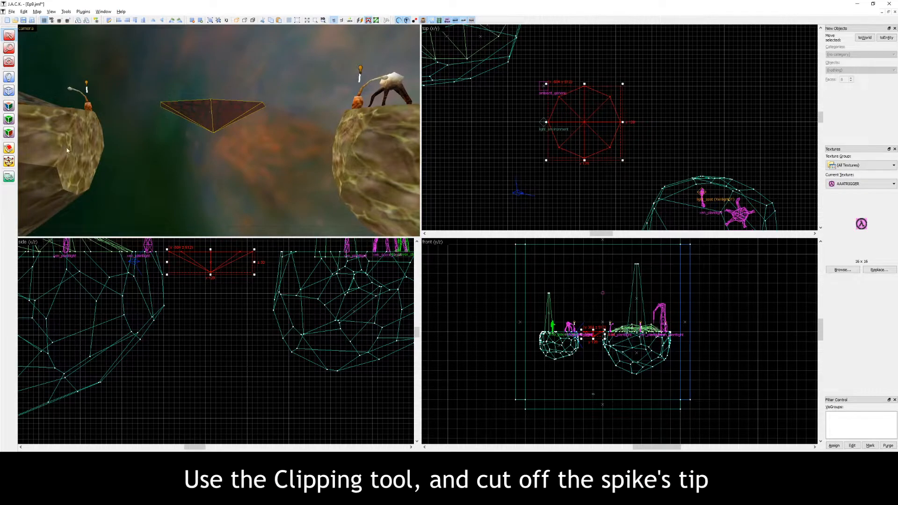
Cut off the inverted spike's lower tip with a horizontal cut using the Clipping tool
click(9, 149)
scroll(201, 261, up, 5)
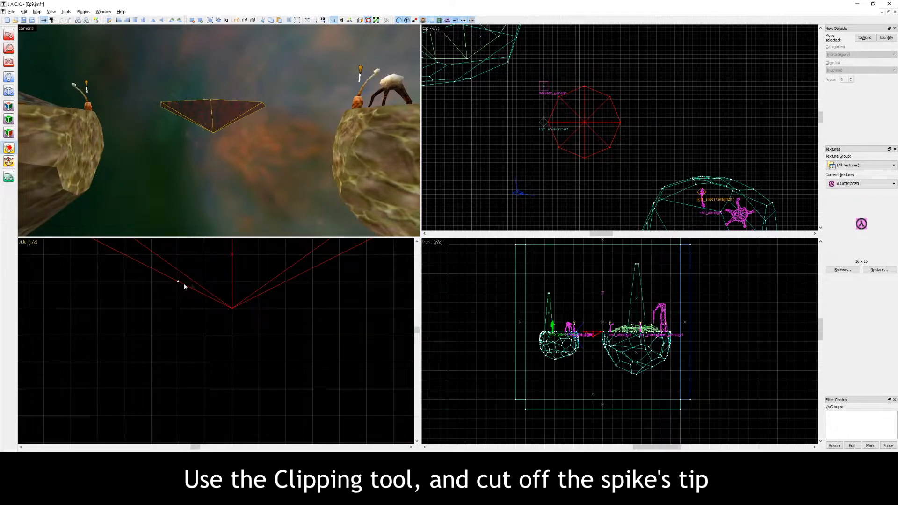
drag(178, 281, 285, 281)
key(Return)
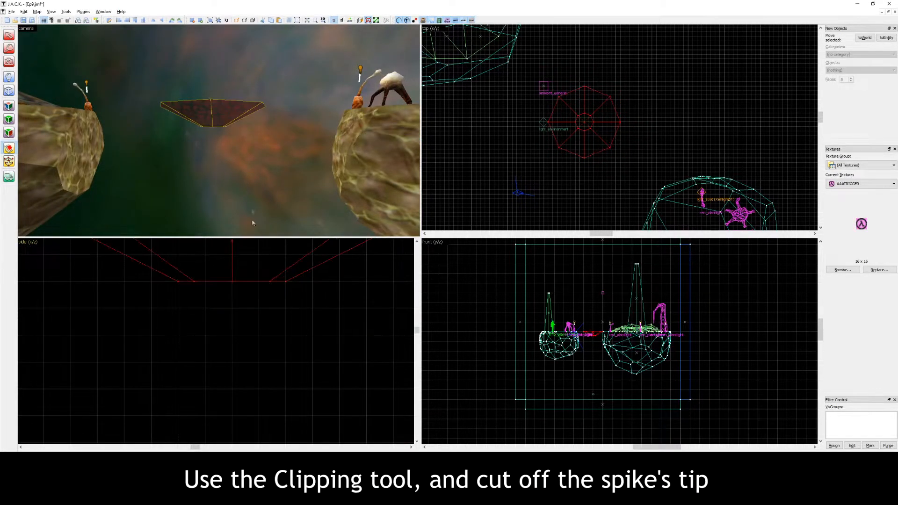
Apply the XENO_2W1 texture from xeno.wad to the underside faces of the clipped spike
key(w)
key(s)
key(z)
click(9, 106)
click(480, 285)
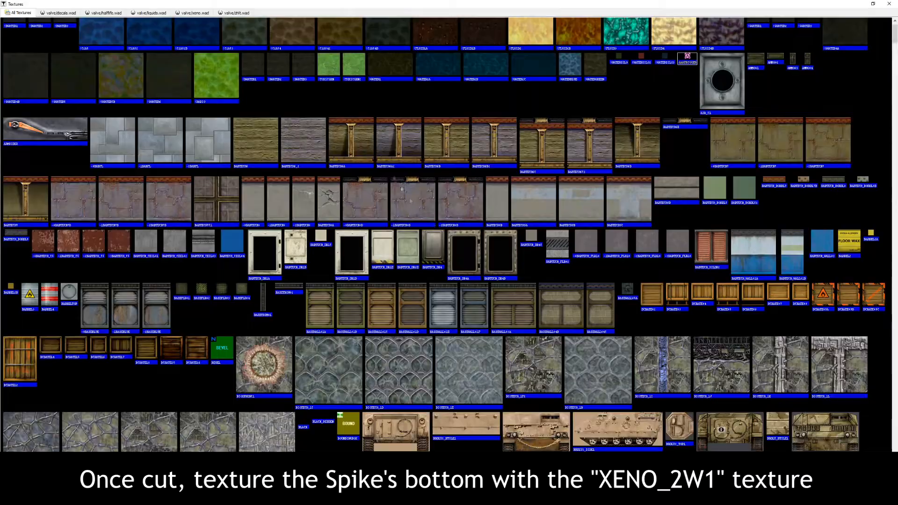
click(199, 13)
scroll(570, 221, down, 15)
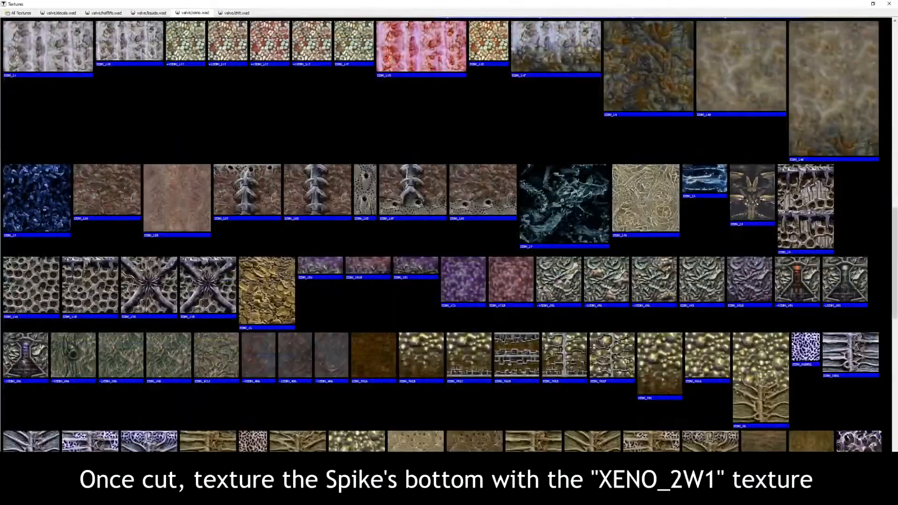
double_click(691, 283)
right_click(208, 116)
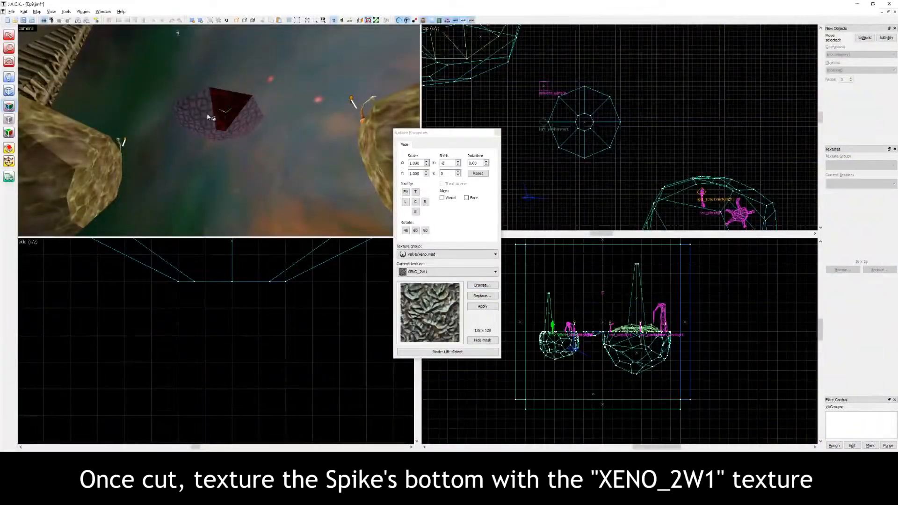
Texture the flat top face of the clipped spike with XENO_4C1C
key(w)
key(z)
key(w)
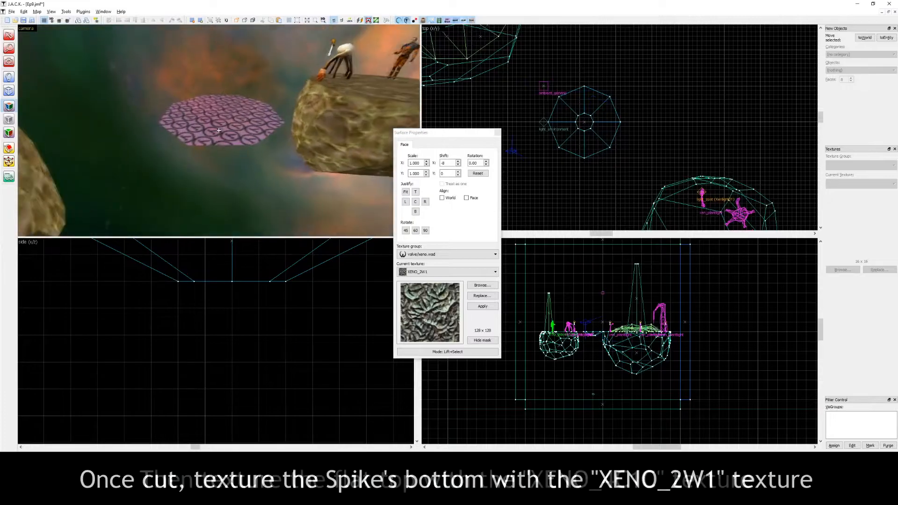
click(481, 285)
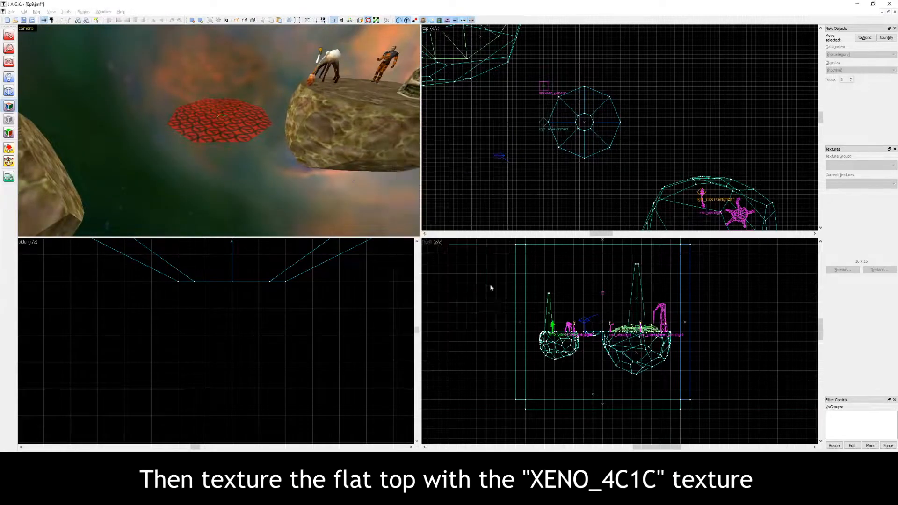
scroll(406, 251, down, 20)
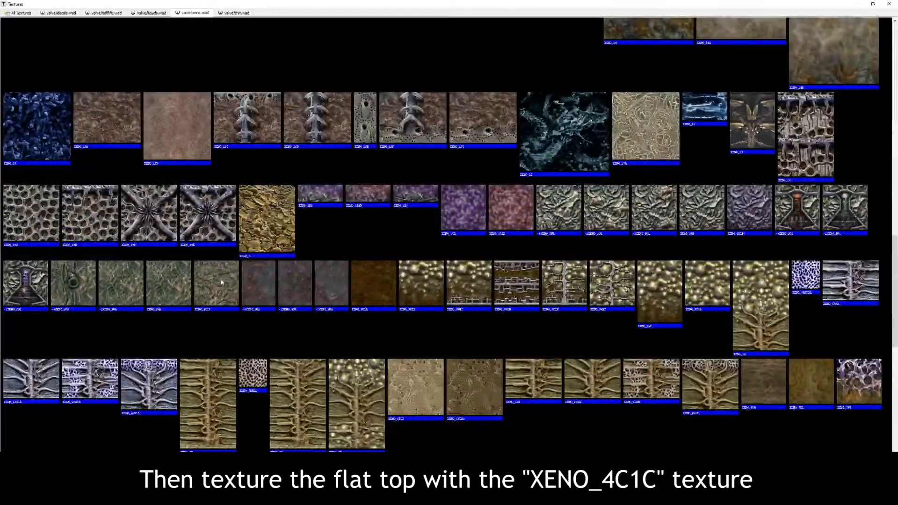
double_click(221, 281)
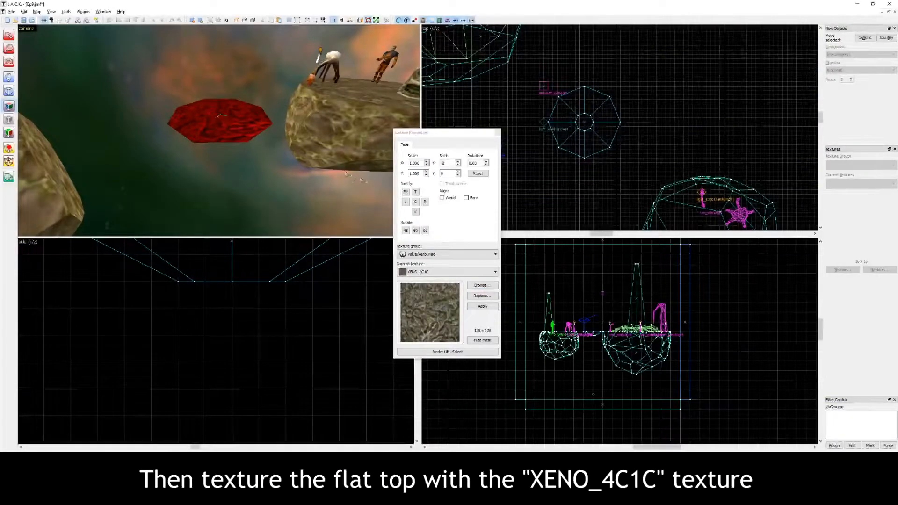
Turn the textured spike platform between the floating rocks into a func_train entity
click(497, 133)
key(z)
key(w)
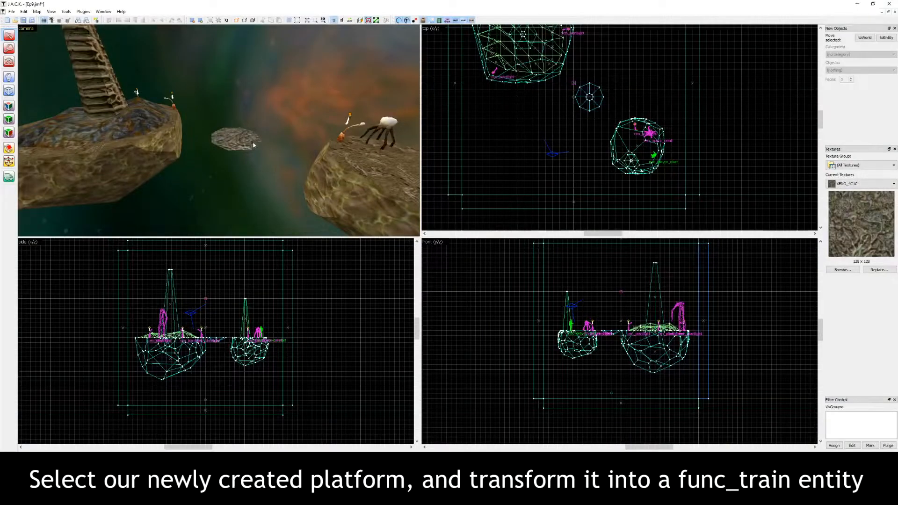
click(246, 141)
key(ctrl+t)
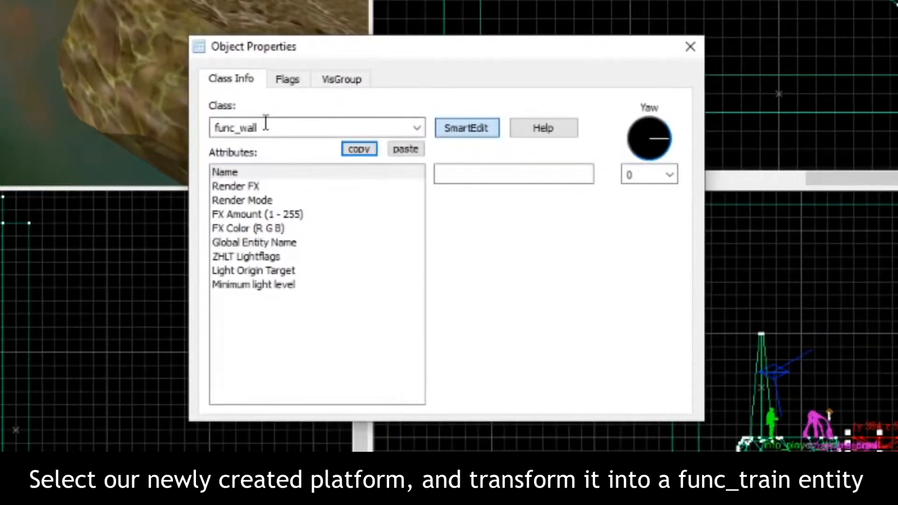
drag(265, 124, 242, 128)
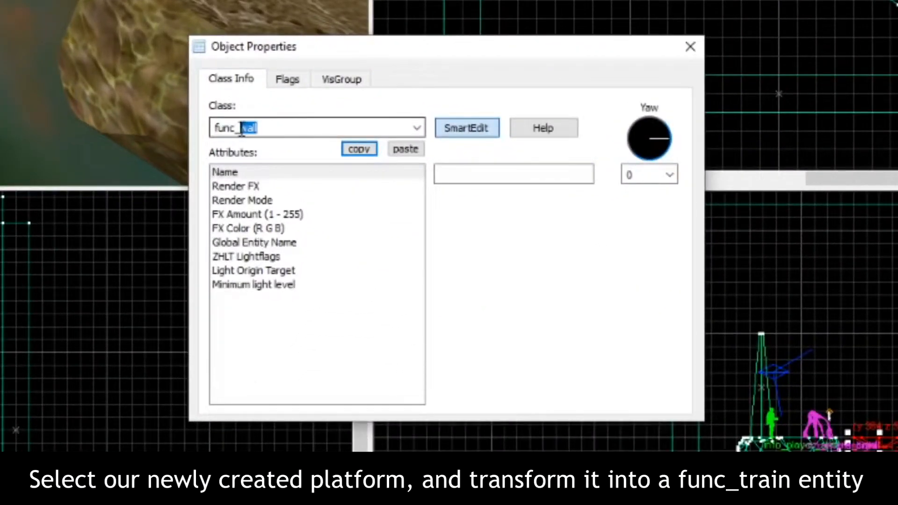
text(train)
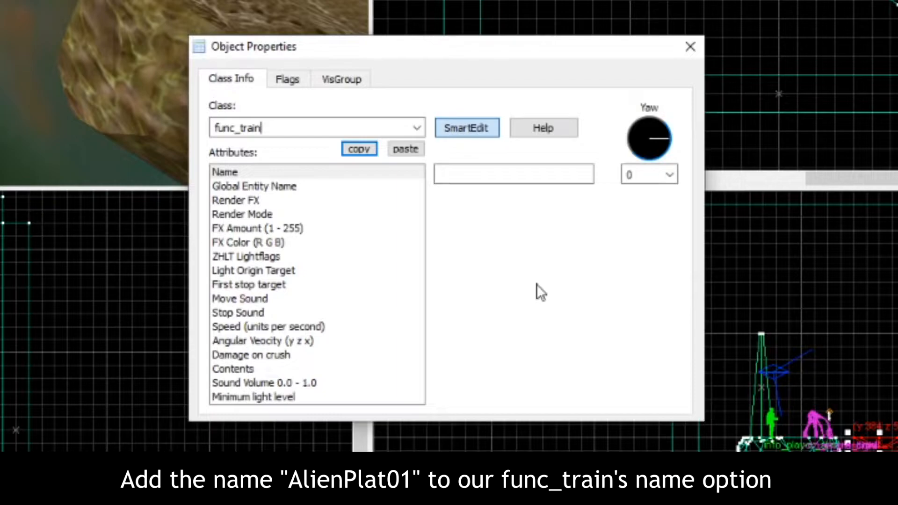
Configure the func_train with the name AlienPlat01, a speed of 200 and Path01 as its first stop target
click(253, 172)
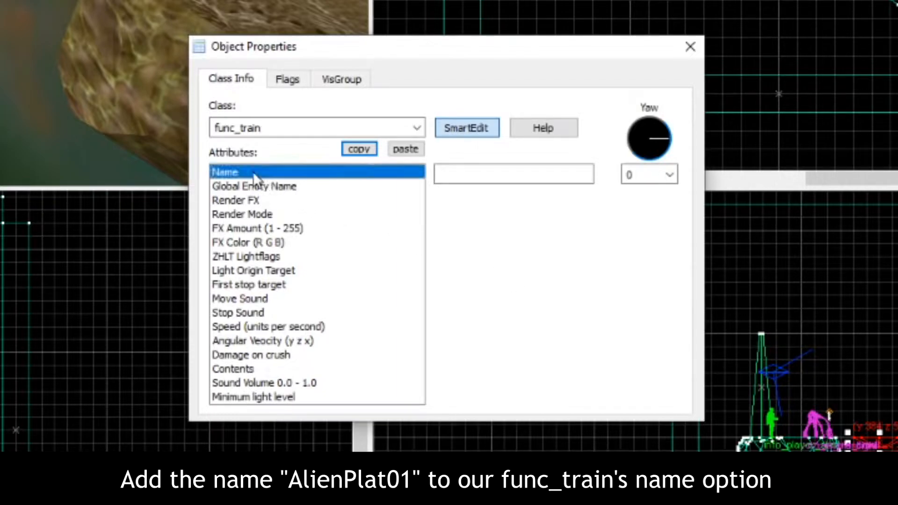
click(470, 180)
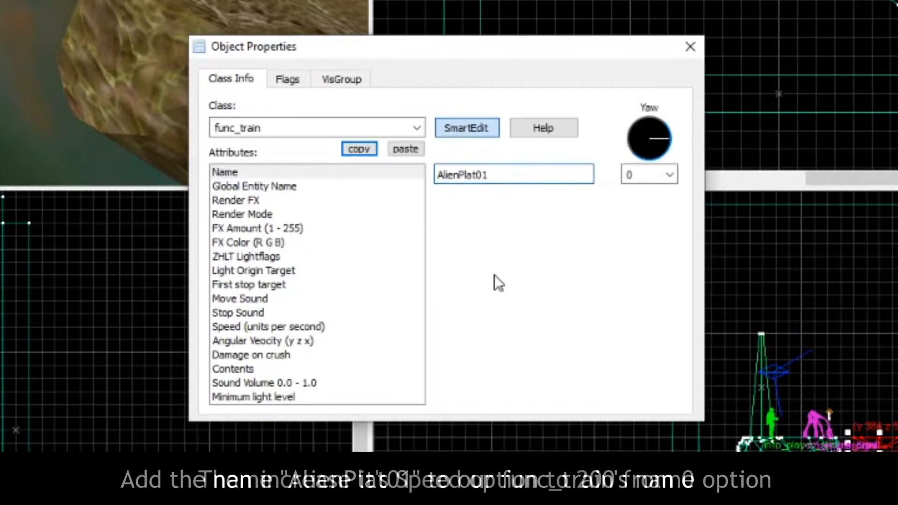
click(262, 327)
double_click(442, 174)
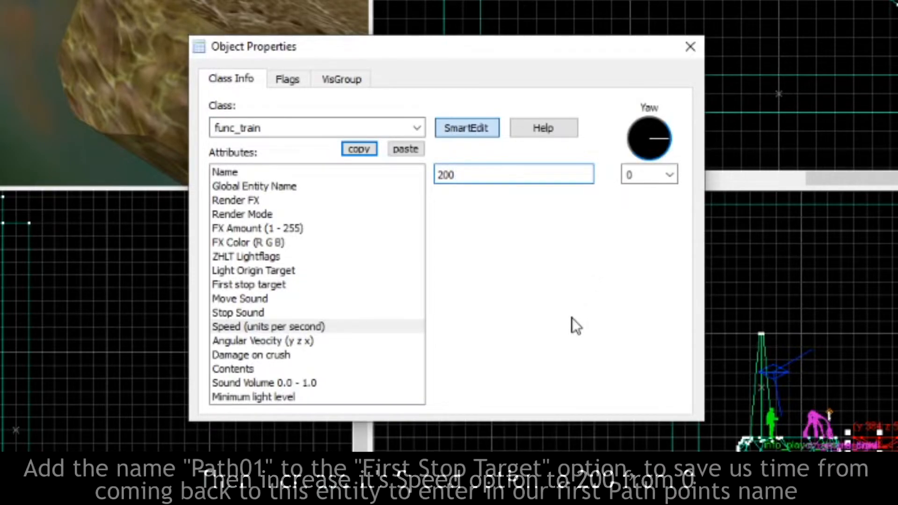
click(257, 283)
click(484, 172)
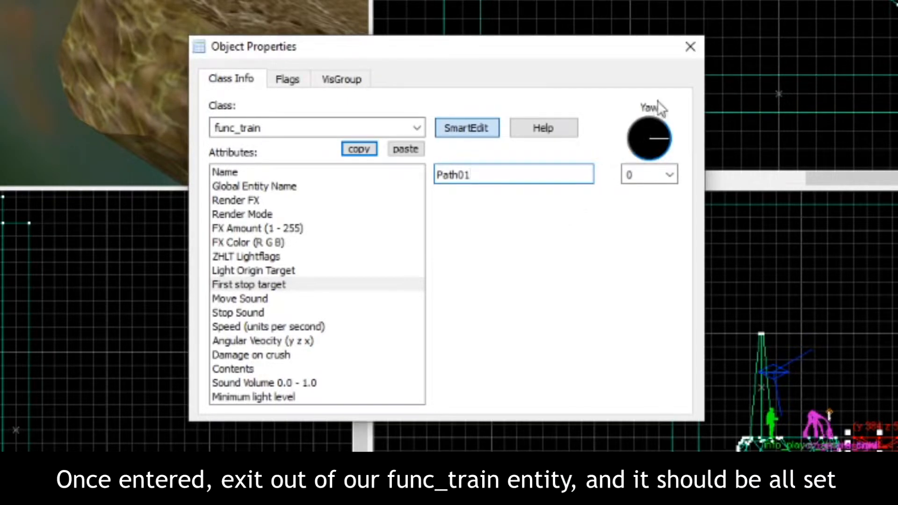
click(690, 47)
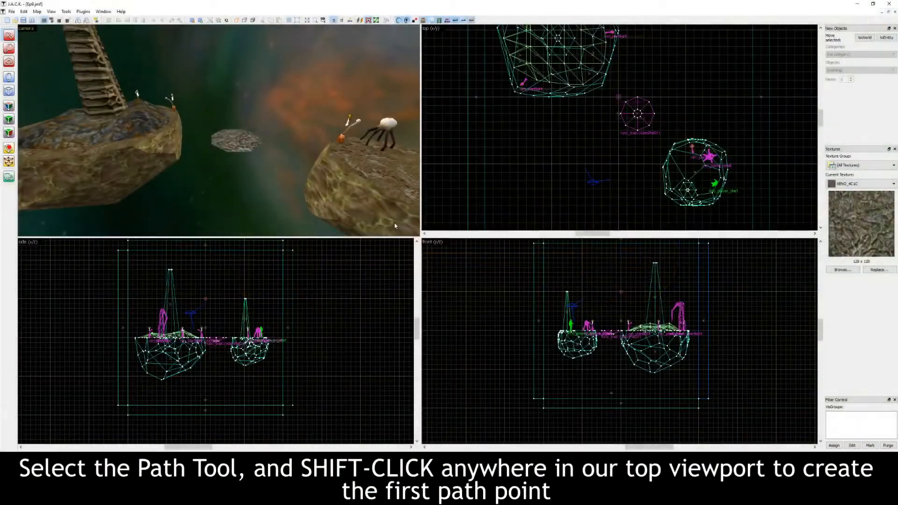
Create the first point of a circular path_corner path named Path01 in empty space beside the platform, in the top view
shift+click(552, 133)
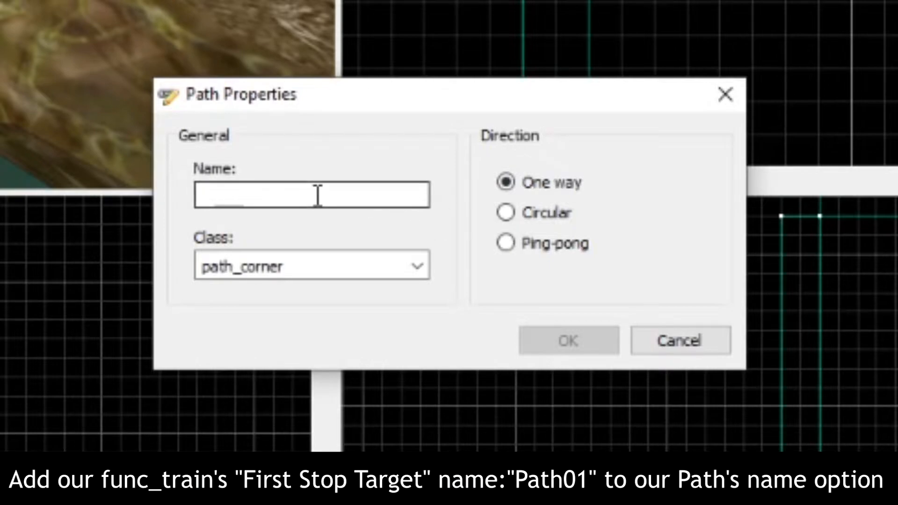
text(Path01)
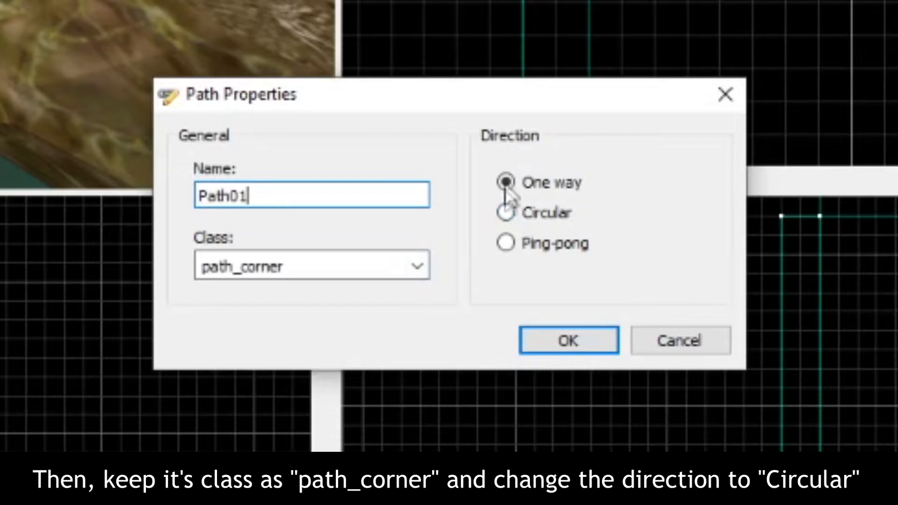
click(507, 215)
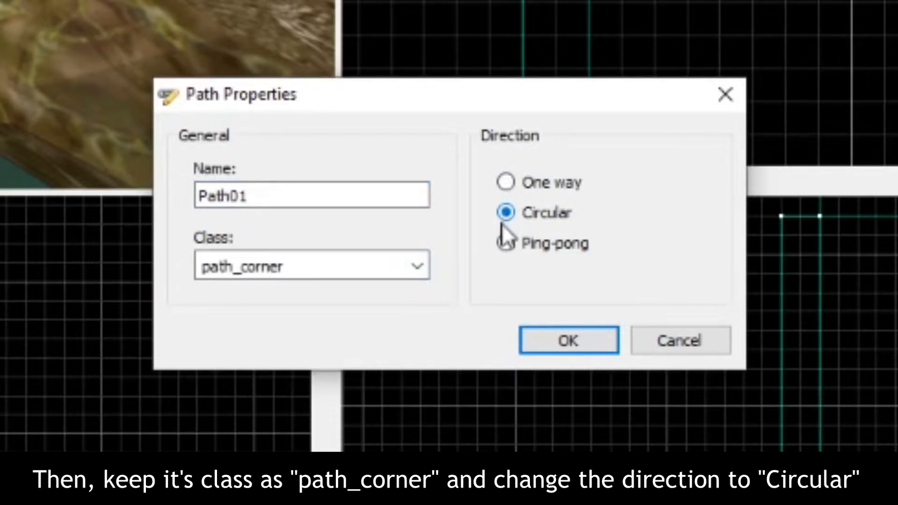
click(562, 341)
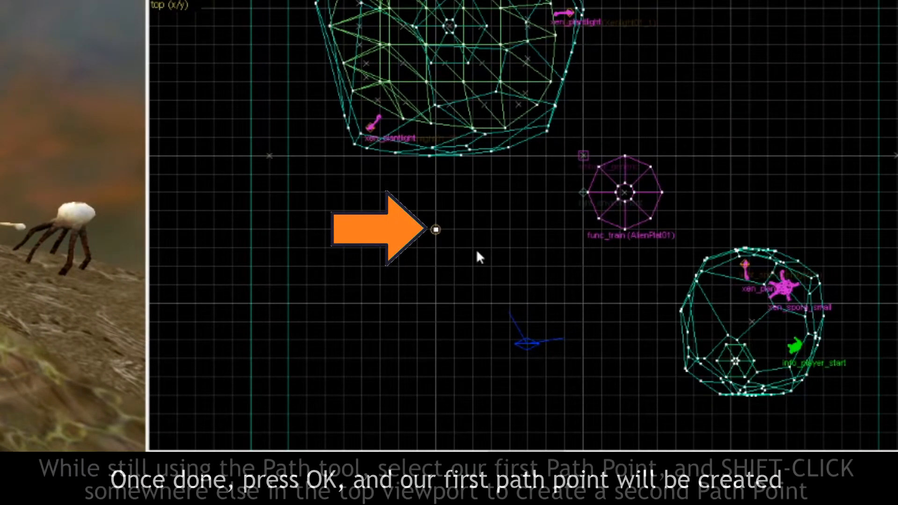
Add a second path point in the top view, connected to the first Path01 point
scroll(475, 231, up, 5)
drag(296, 149, 504, 346)
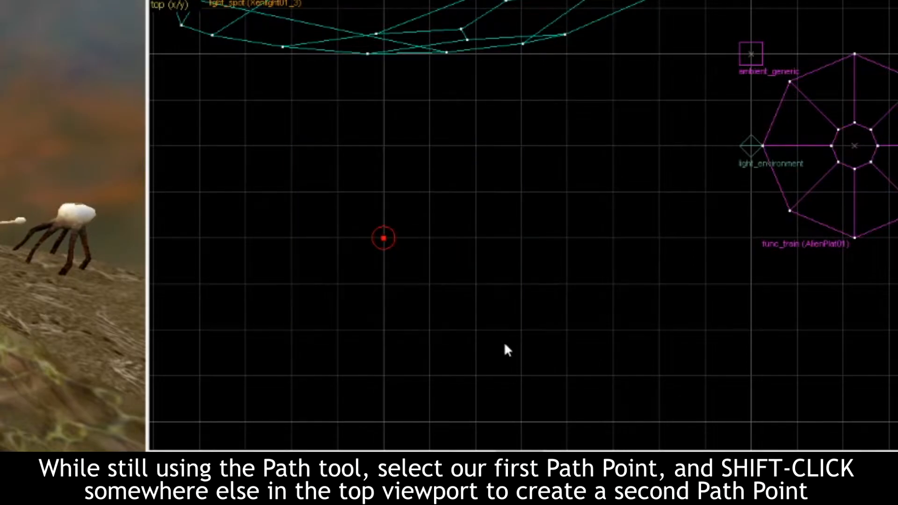
scroll(504, 346, down, 2)
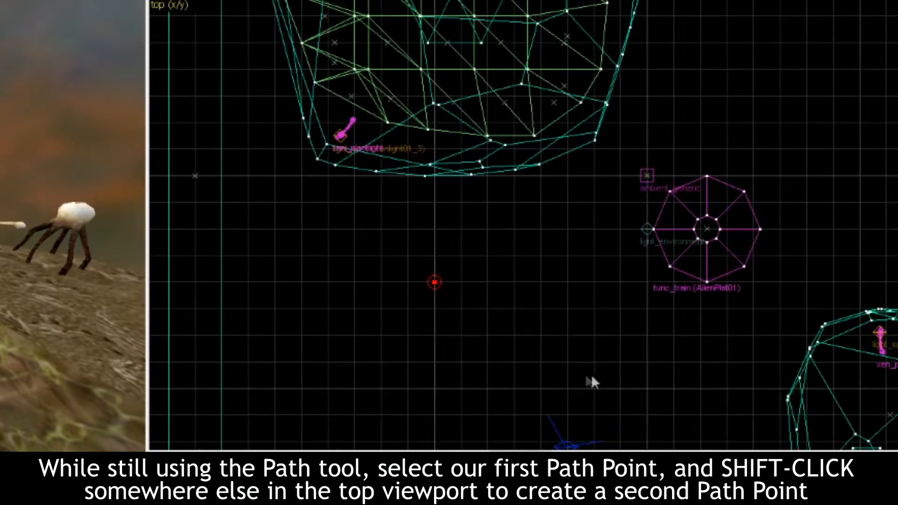
shift+click(646, 388)
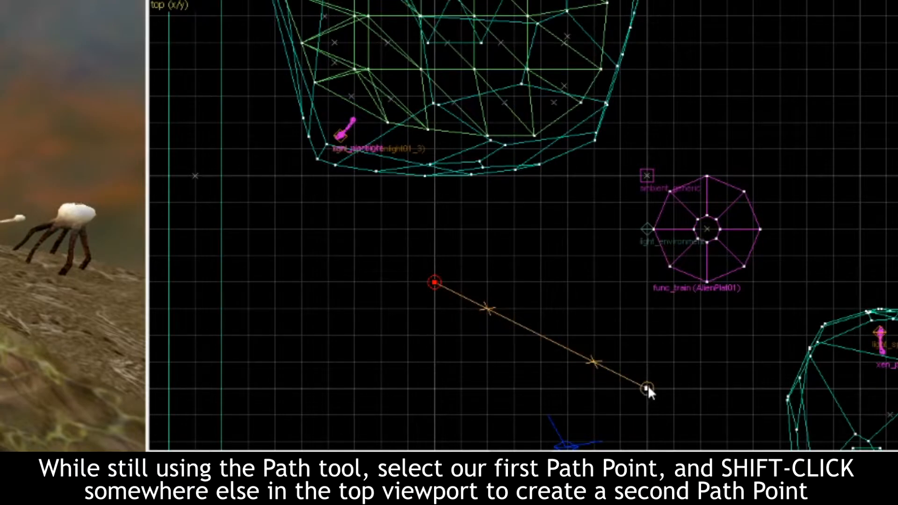
Raise both path points together until they are level with the floating rocks and the moving platform
middle_drag(585, 223, 568, 142)
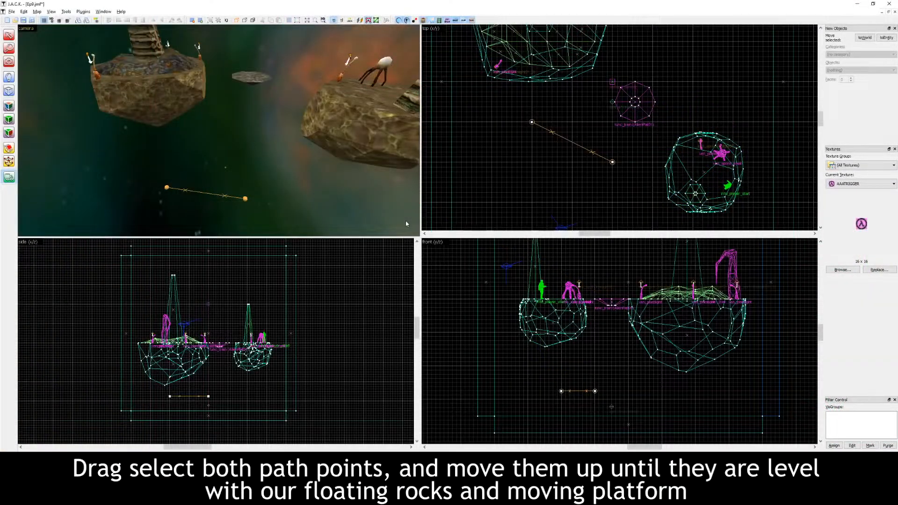
drag(500, 106, 634, 188)
drag(596, 394, 598, 303)
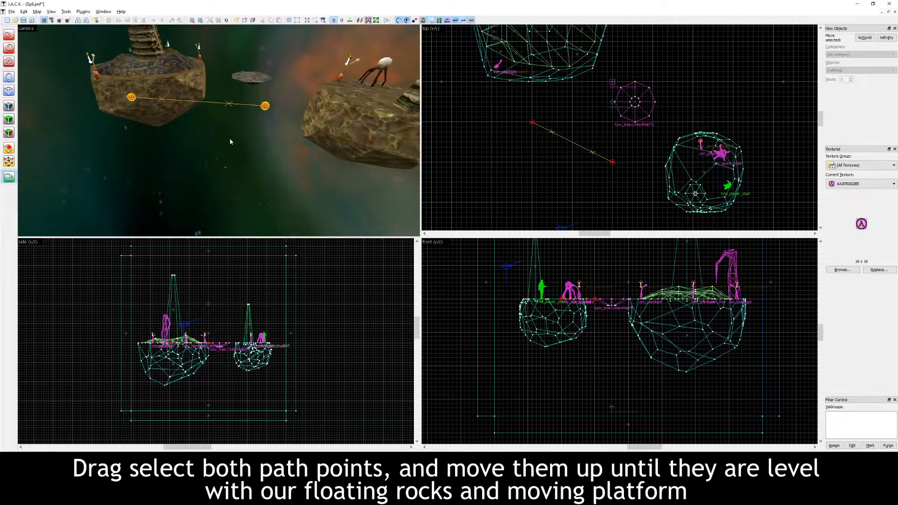
Move one path point near the large floating rock and the other near the small one, on opposite sides of the platform
key(z)
key(w)
key(s)
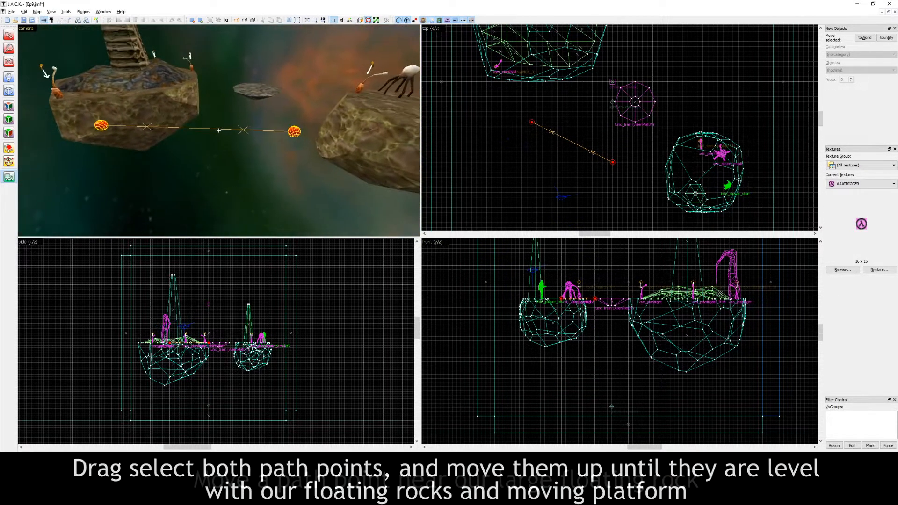
key(s)
key(z)
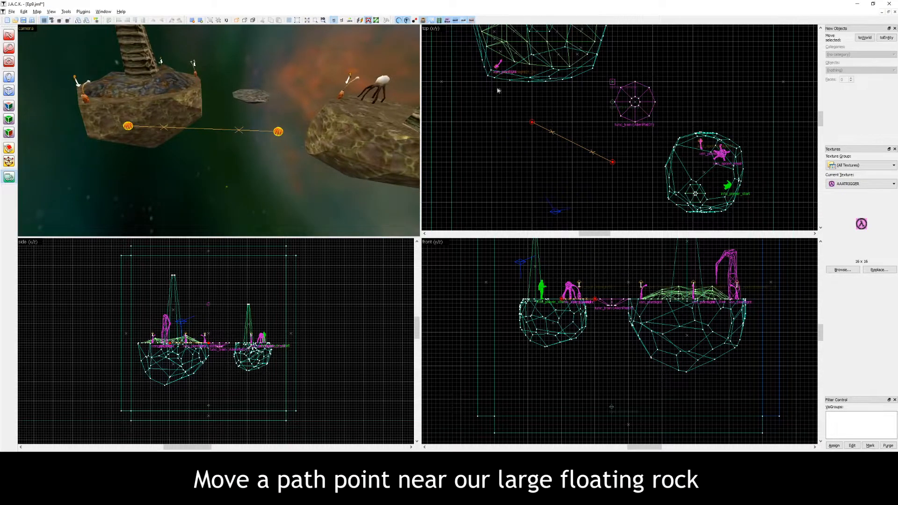
drag(498, 90, 598, 99)
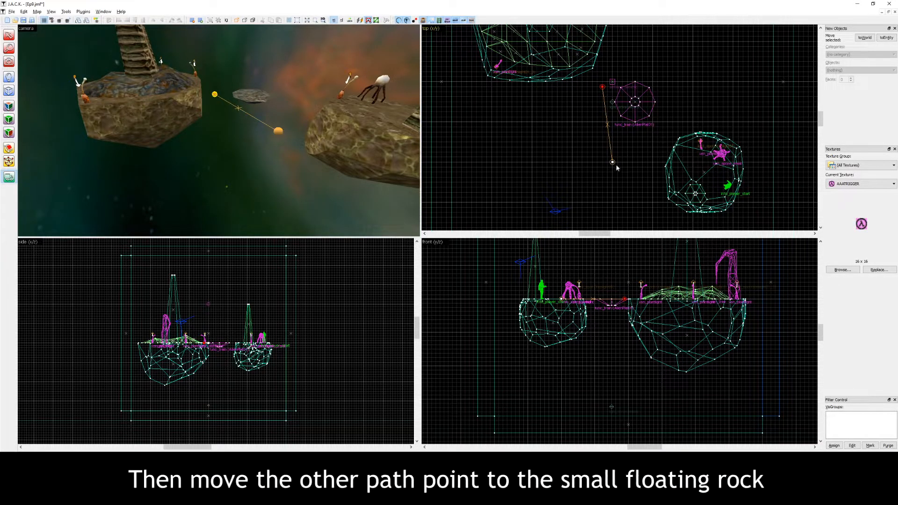
drag(613, 163, 656, 132)
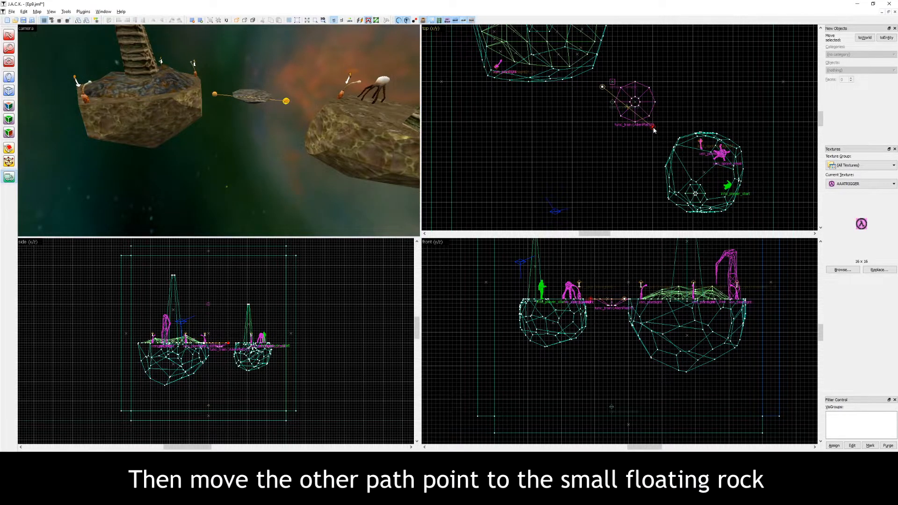
Examine in the 3D view whether both path points leave enough clearance for the platform beside the floating rocks
key(z)
key(w)
key(a)
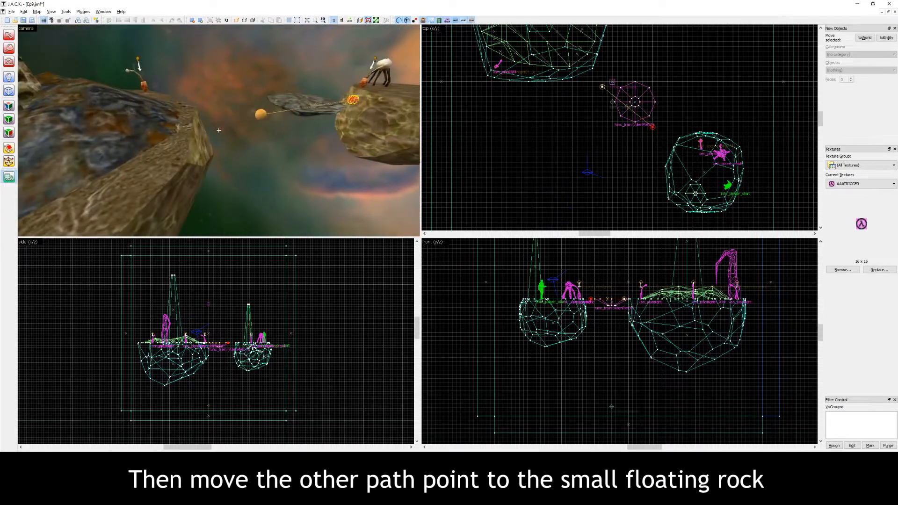
key(d)
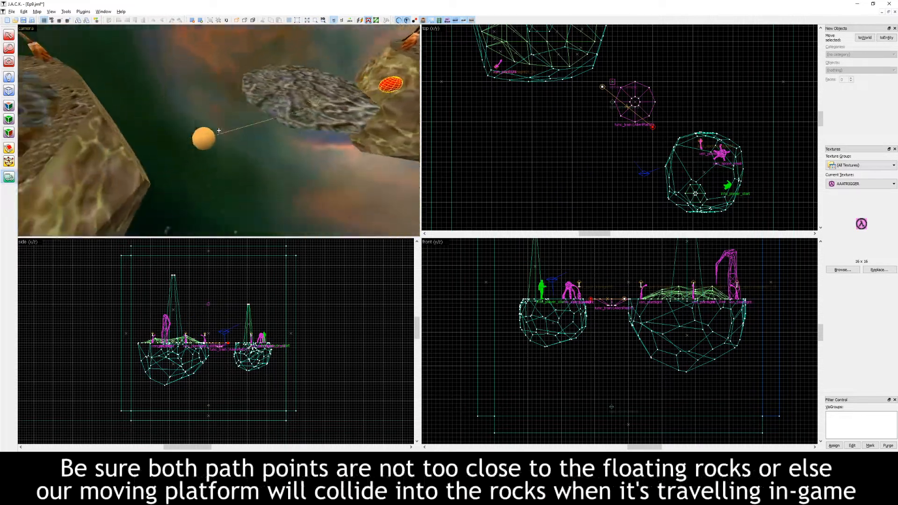
key(w)
key(w)
key(a)
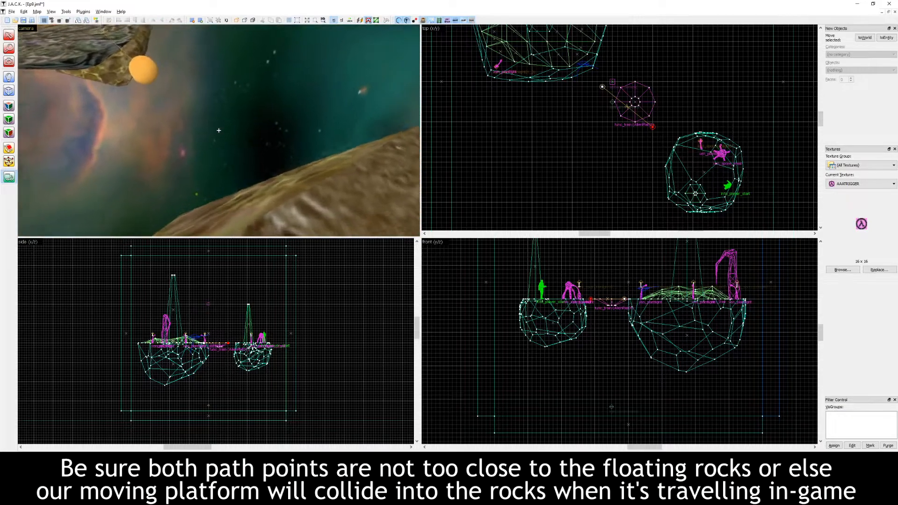
key(a)
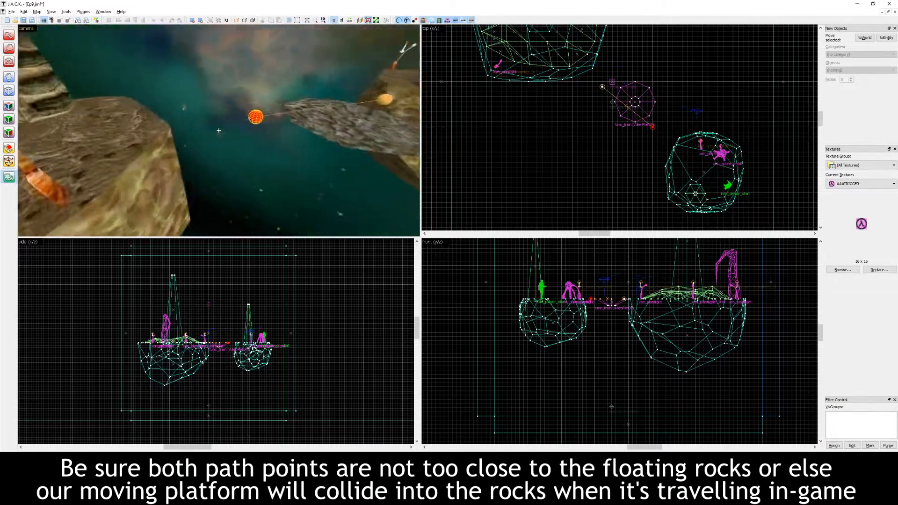
key(a)
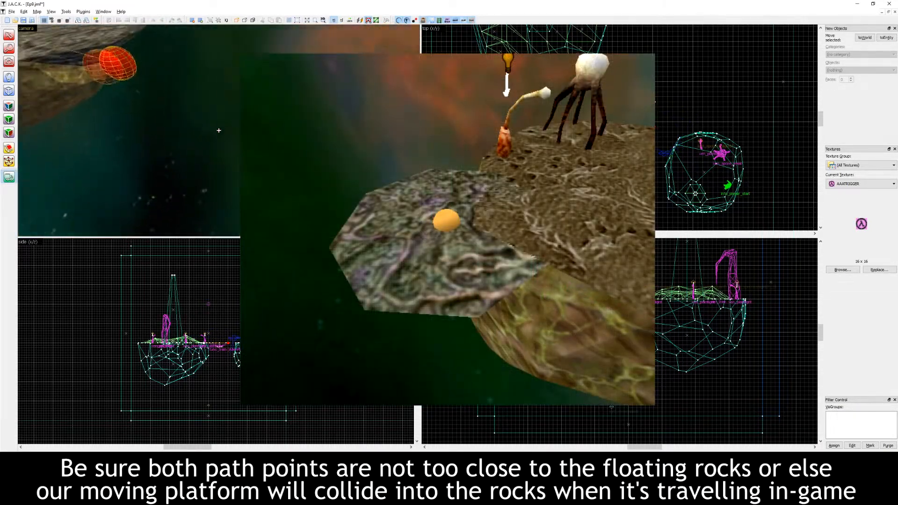
key(a)
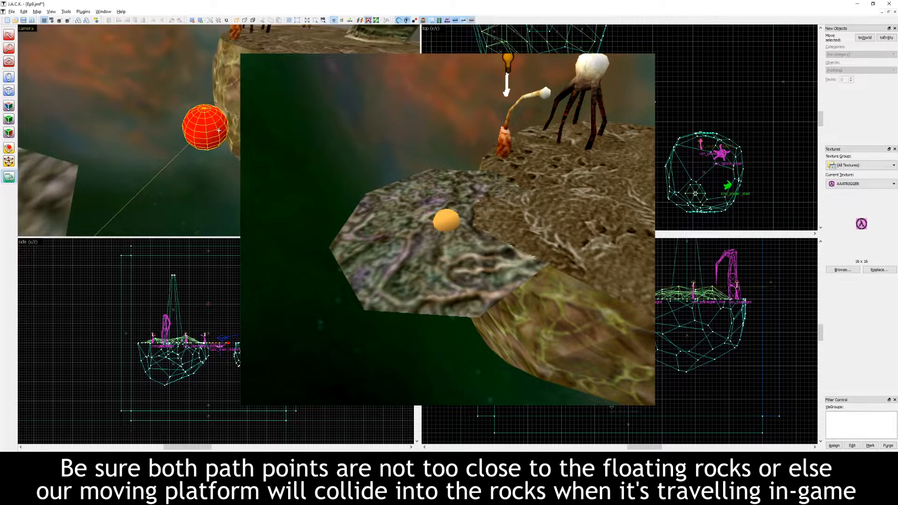
key(a)
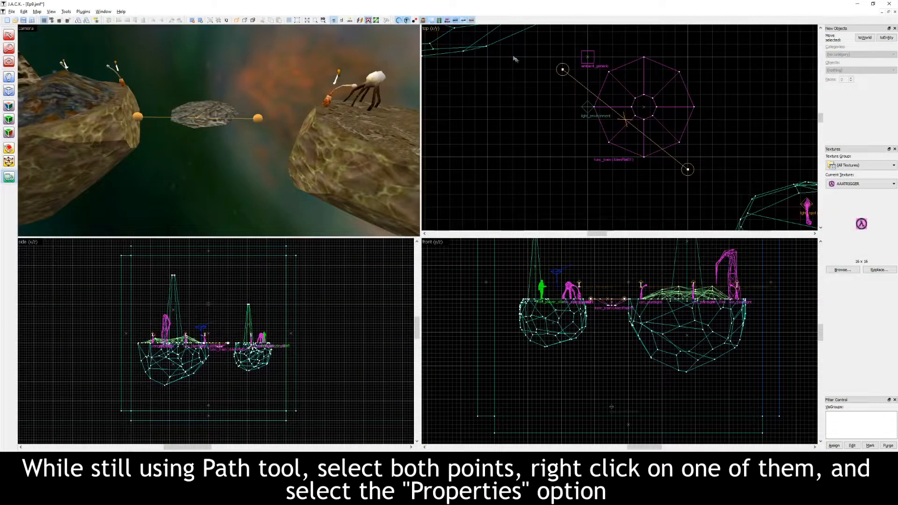
Set the Wait value of both path points to 3
drag(515, 58, 724, 199)
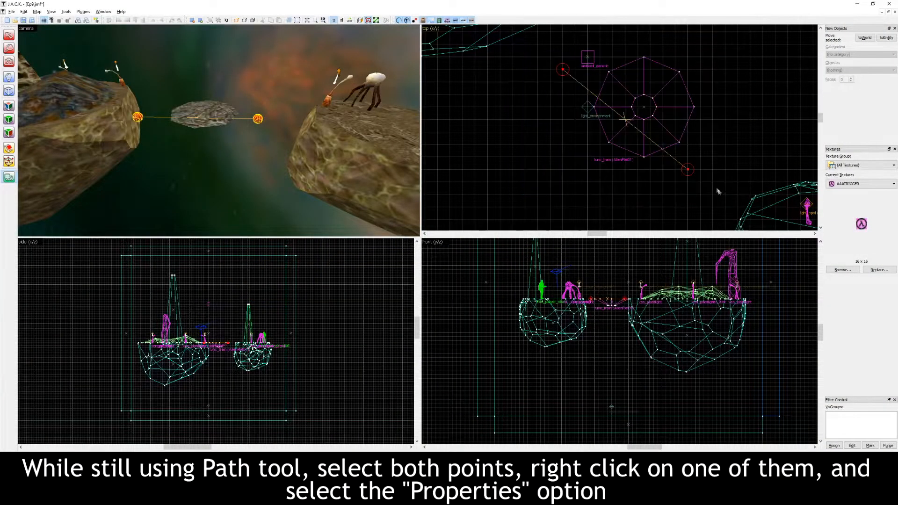
right_click(563, 72)
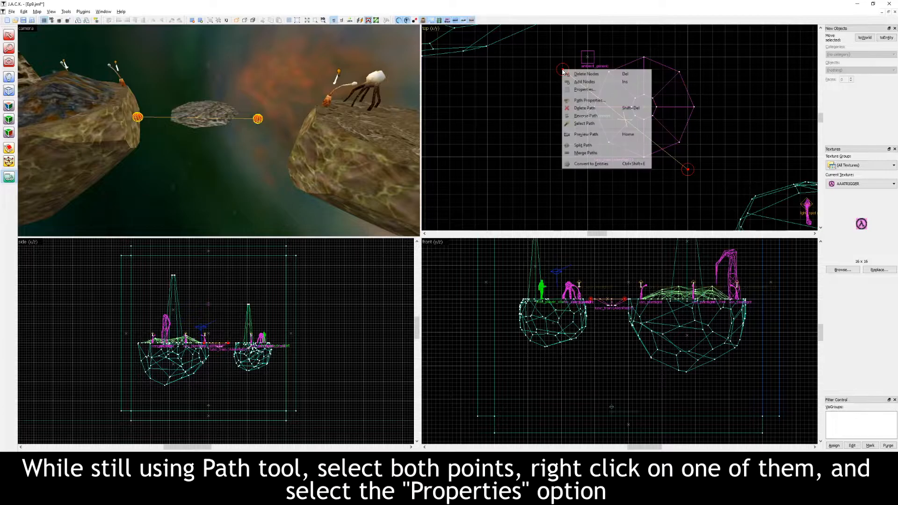
click(580, 90)
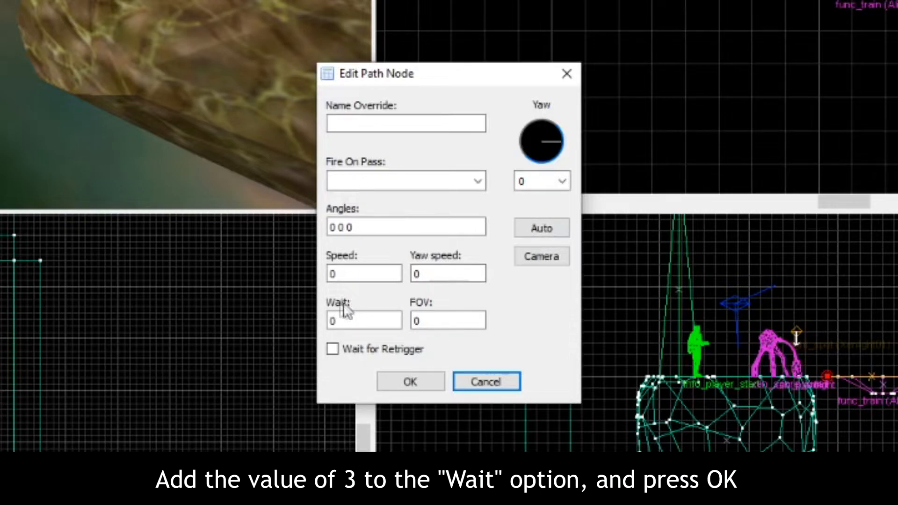
drag(345, 317, 323, 324)
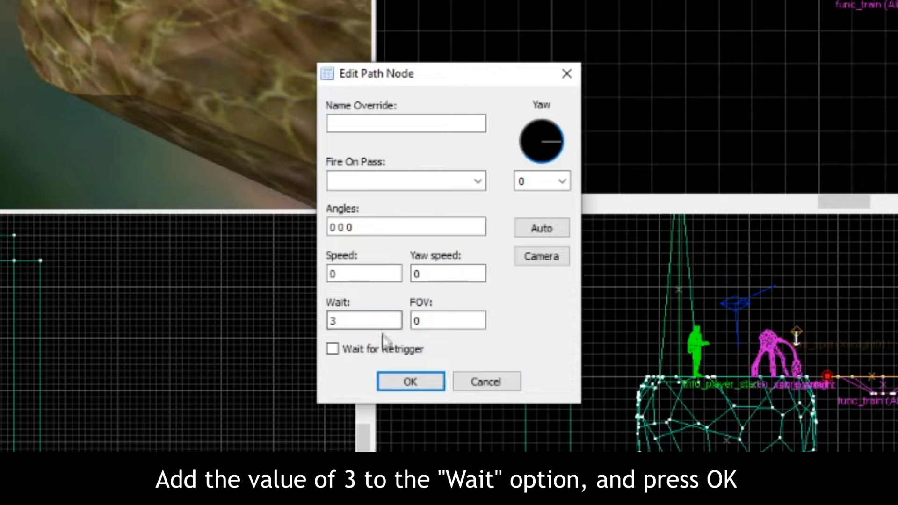
click(408, 382)
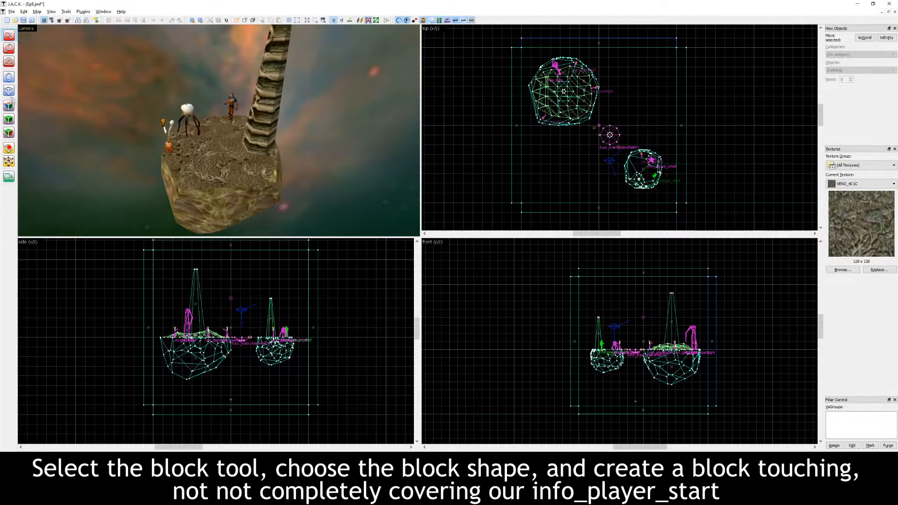
Outline a block footprint about 48 units square around the info_player_start in the top view
click(858, 70)
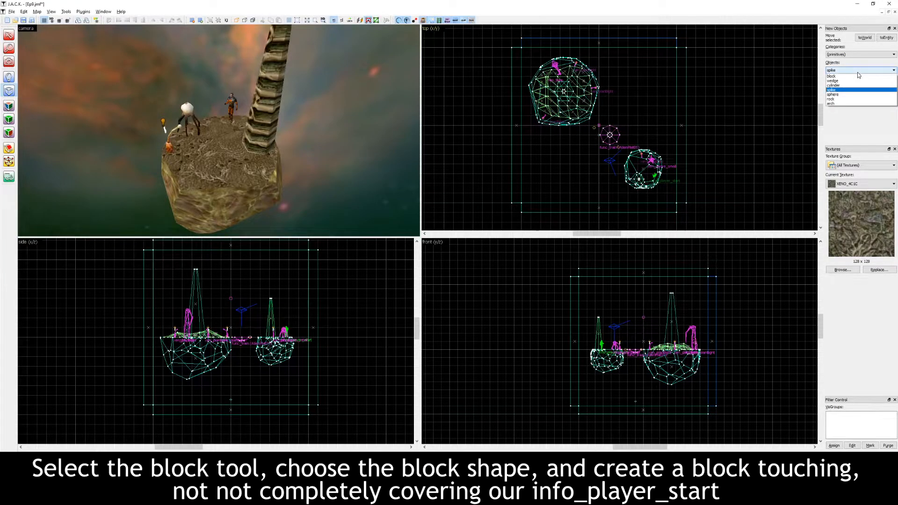
click(841, 76)
scroll(723, 161, up, 6)
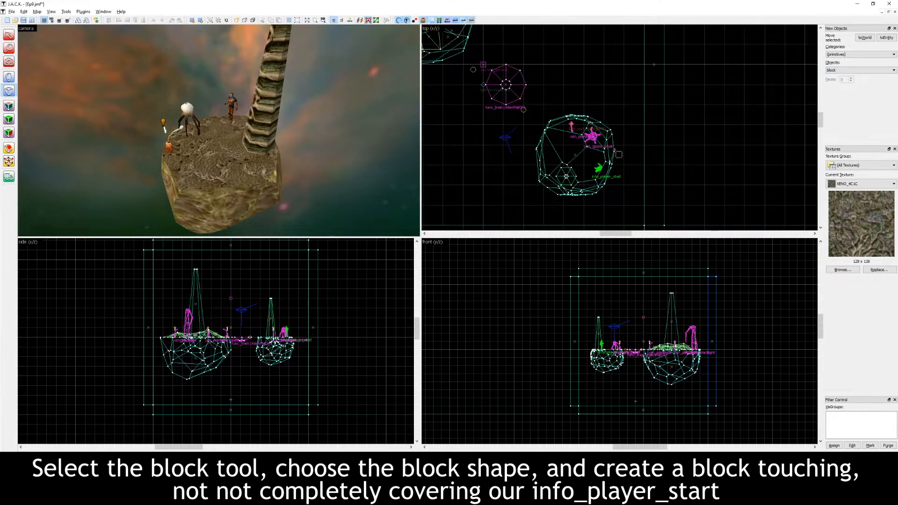
scroll(580, 131, up, 2)
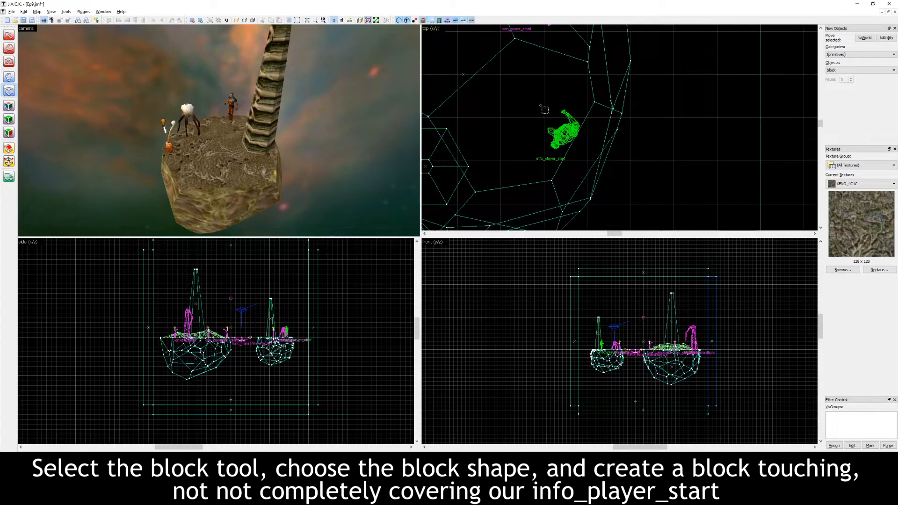
drag(581, 156, 589, 163)
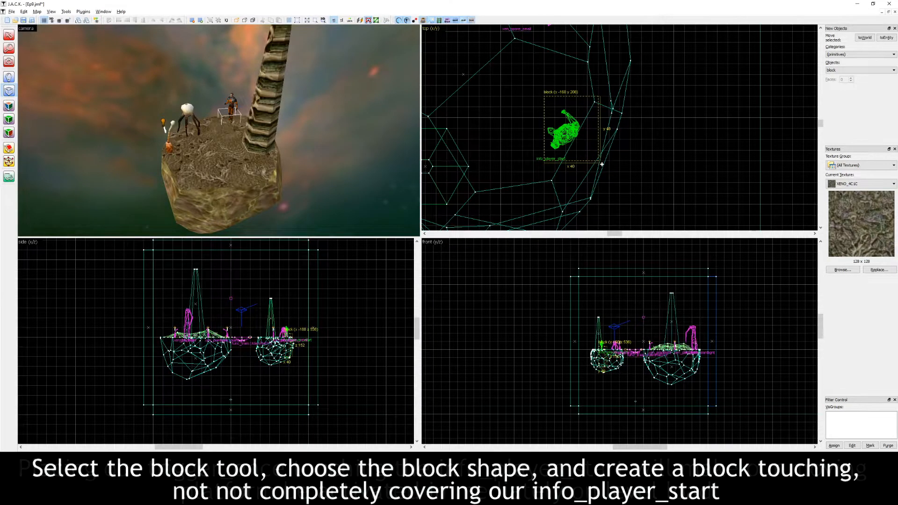
Size the block about 24 units tall, resting on the rock at the player start's legs, and create it
scroll(307, 334, up, 4)
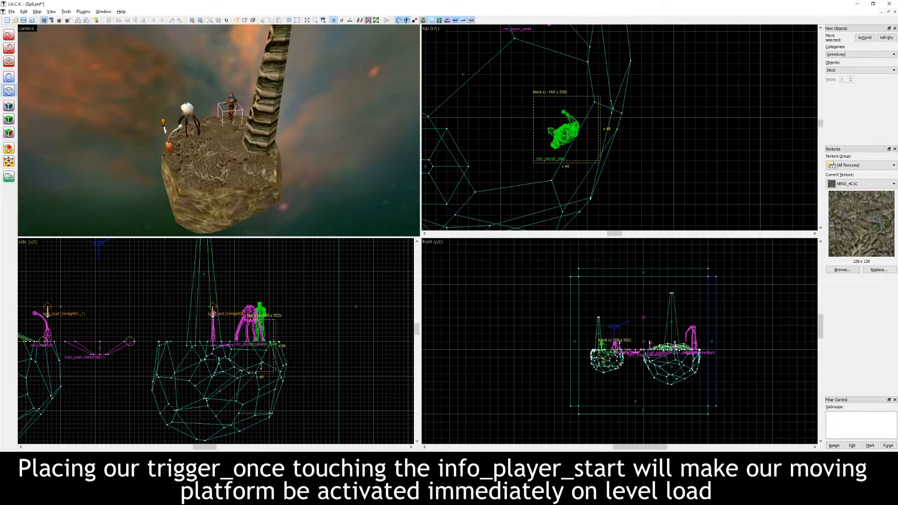
scroll(267, 338, up, 2)
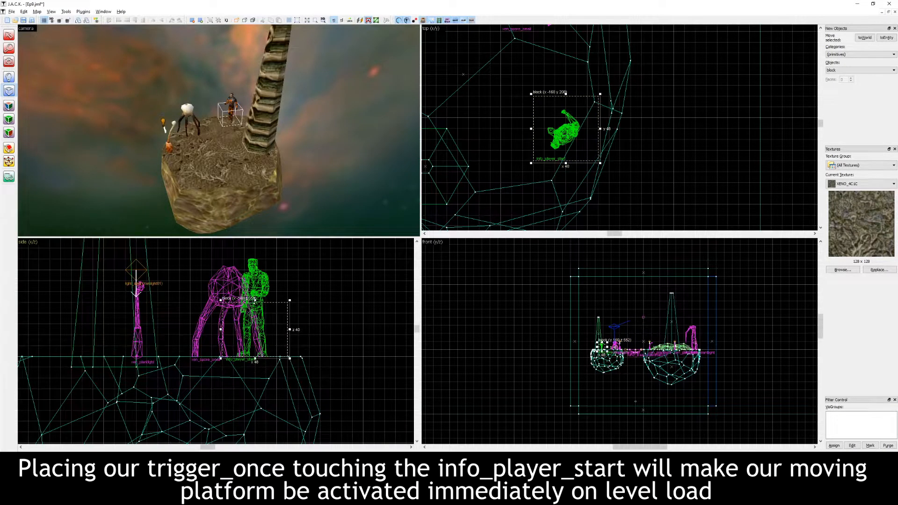
key(w)
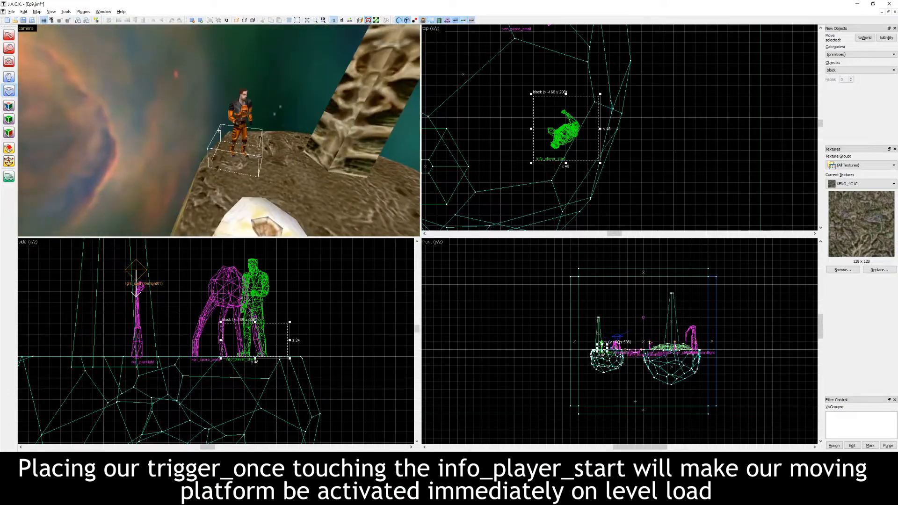
key(z)
key(Return)
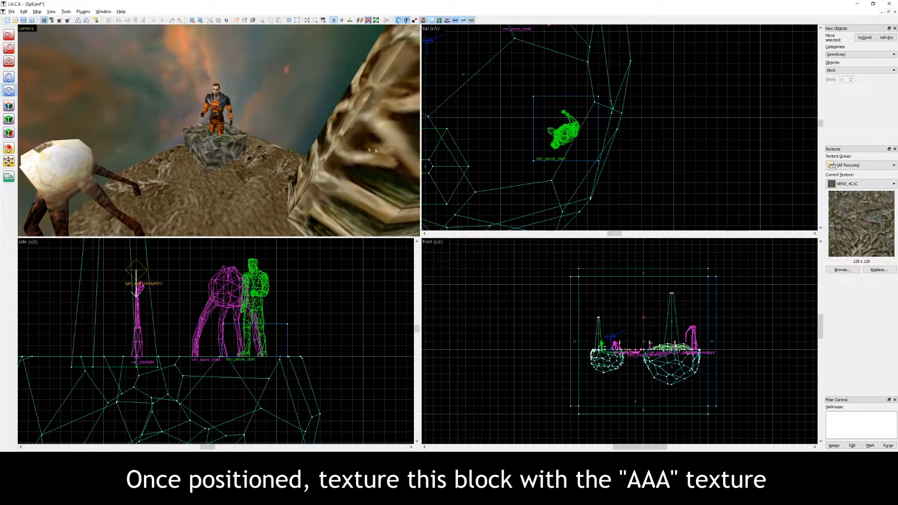
Find the AAATRIGGER texture with the filter "aaa" and apply it to the player-start block
click(222, 156)
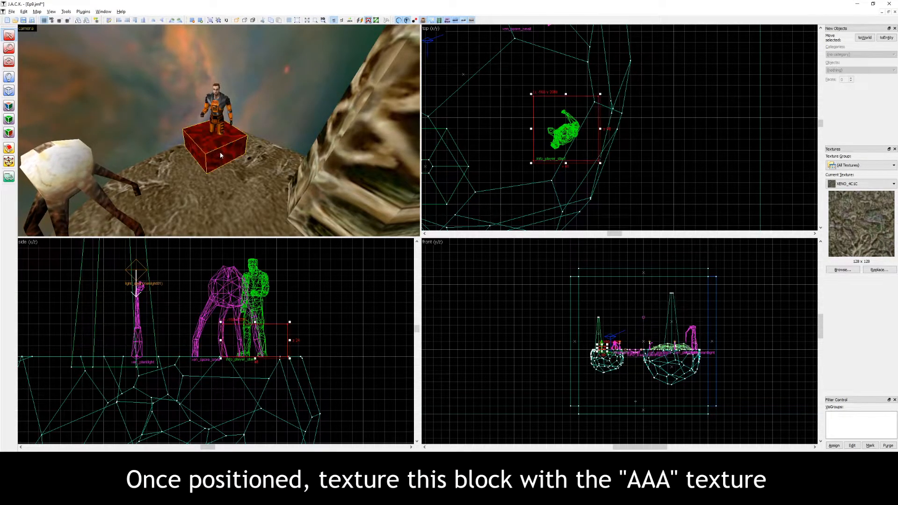
click(833, 270)
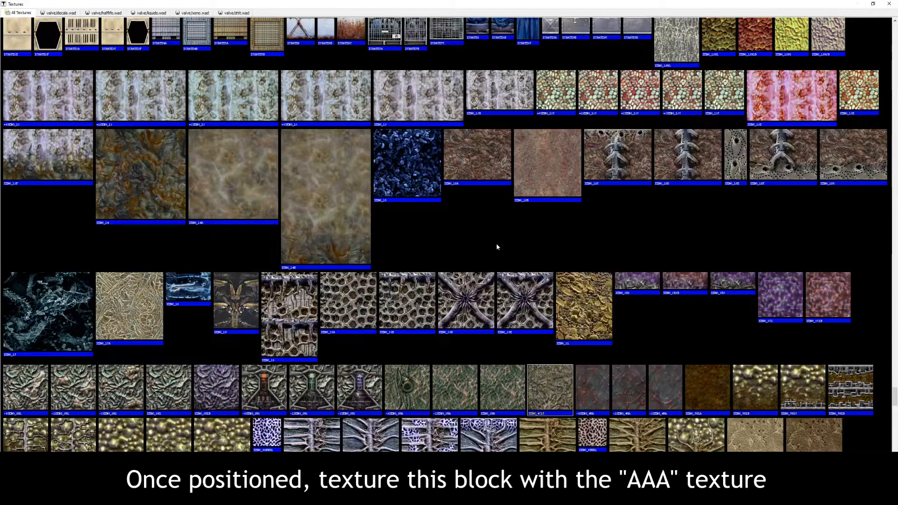
text(aaa)
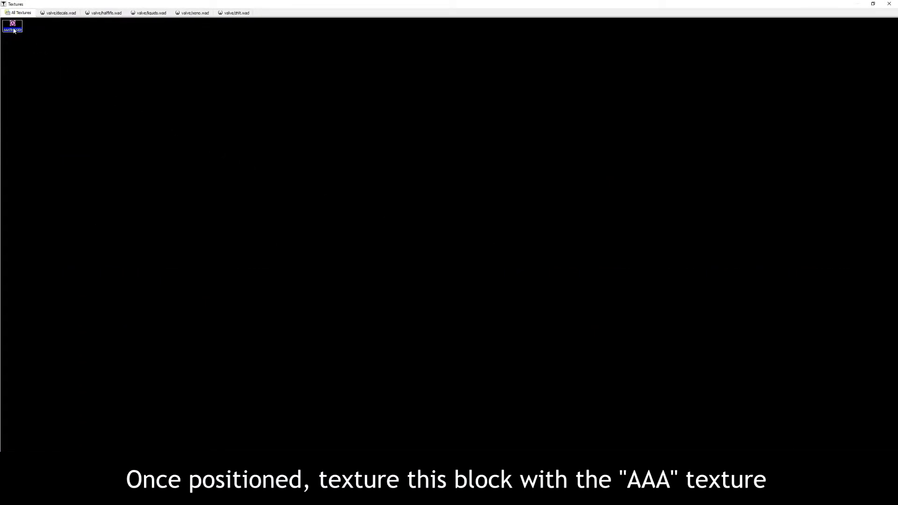
double_click(13, 28)
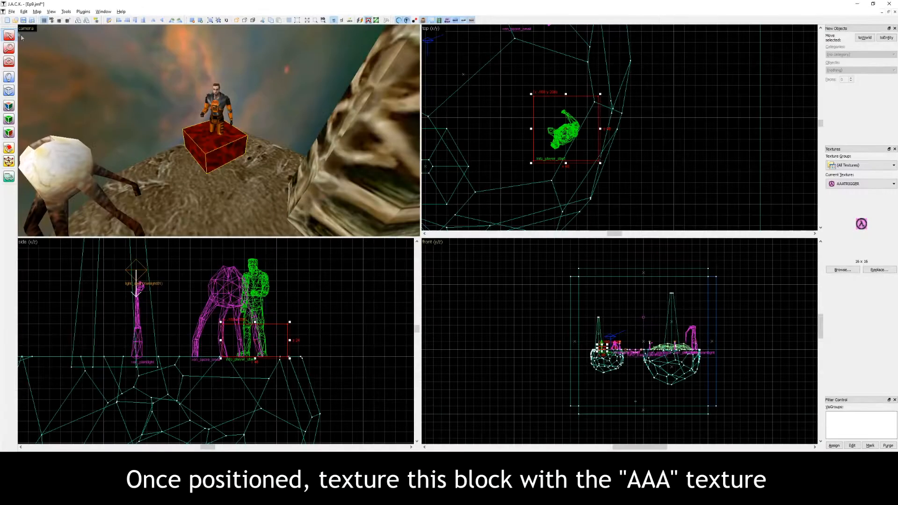
click(8, 119)
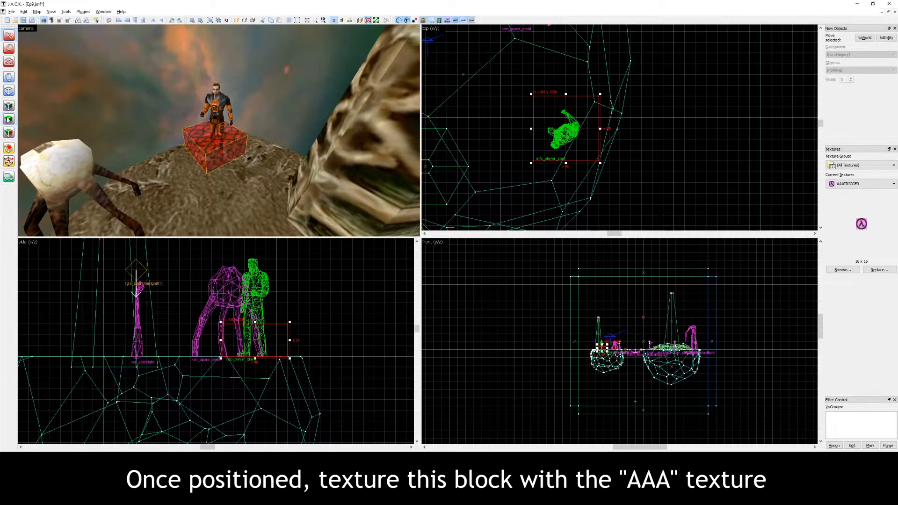
click(426, 215)
Turn the textured block into a trigger_once entity and set its Target to AlienPlat01
click(229, 157)
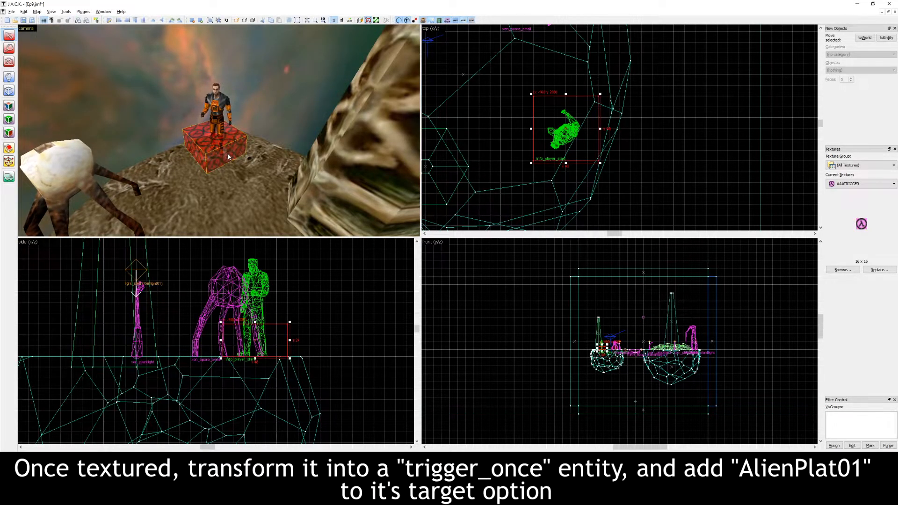
key(ctrl+t)
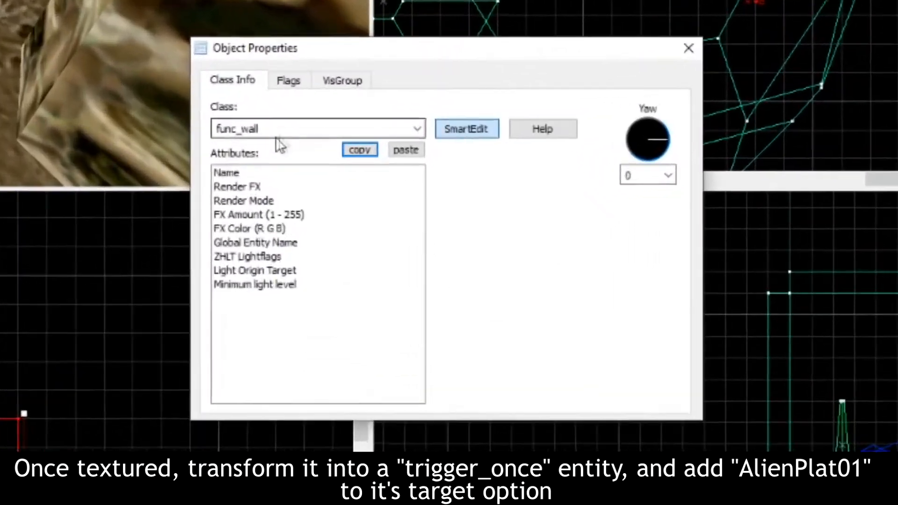
double_click(290, 126)
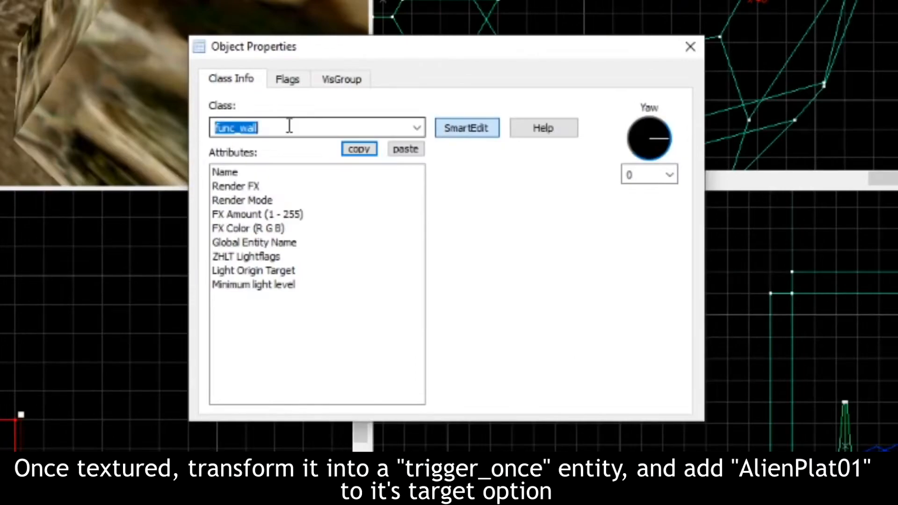
text(trigger_once)
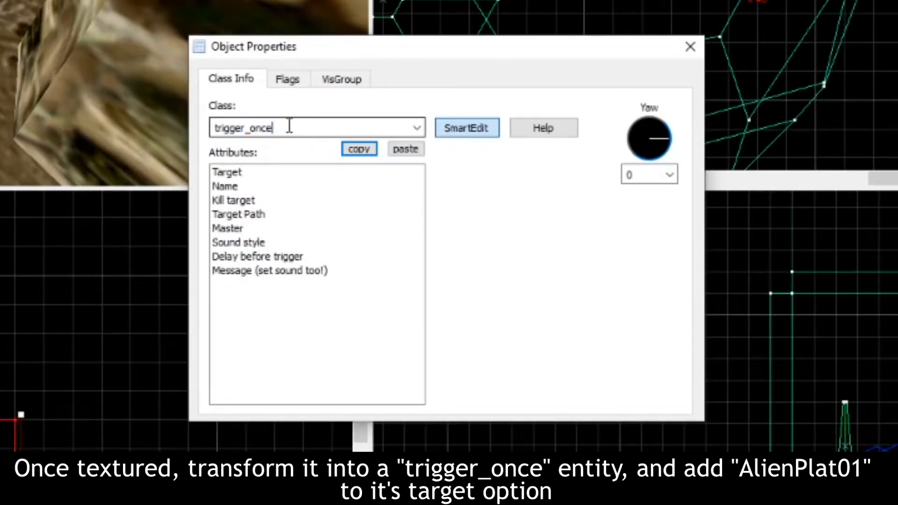
click(241, 172)
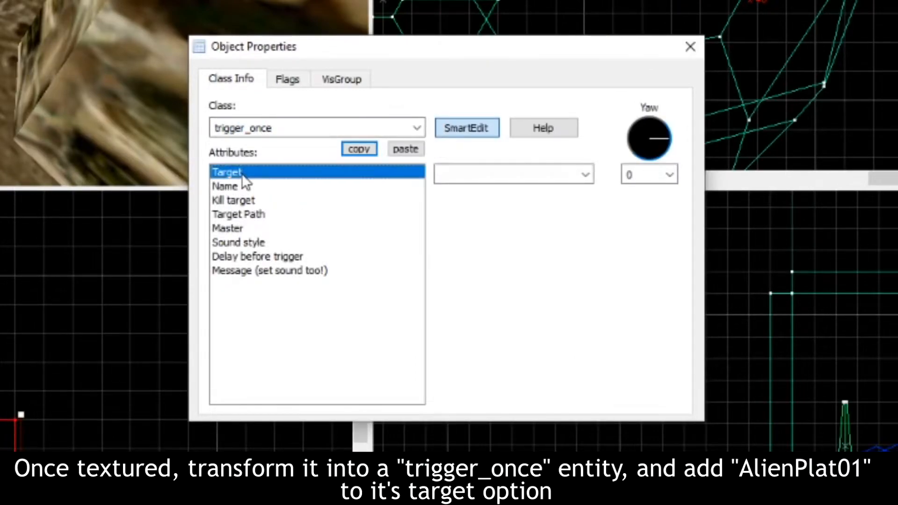
click(476, 175)
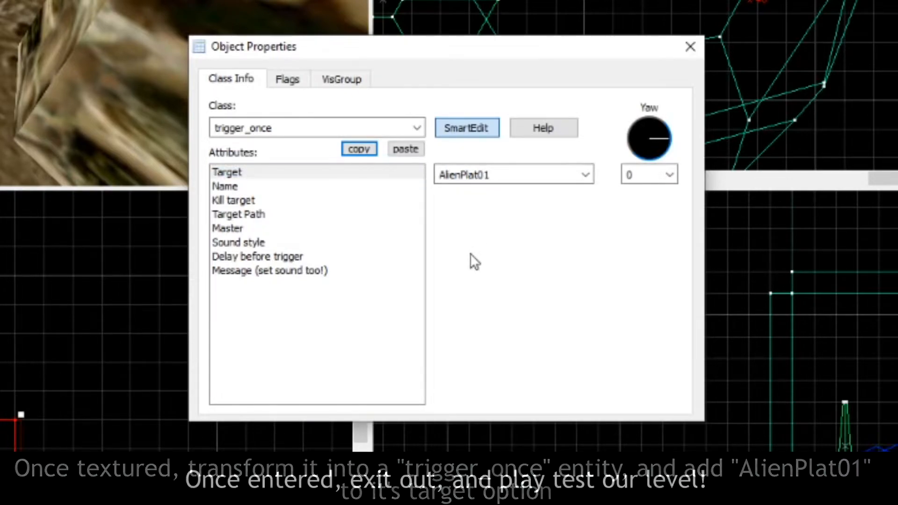
click(695, 53)
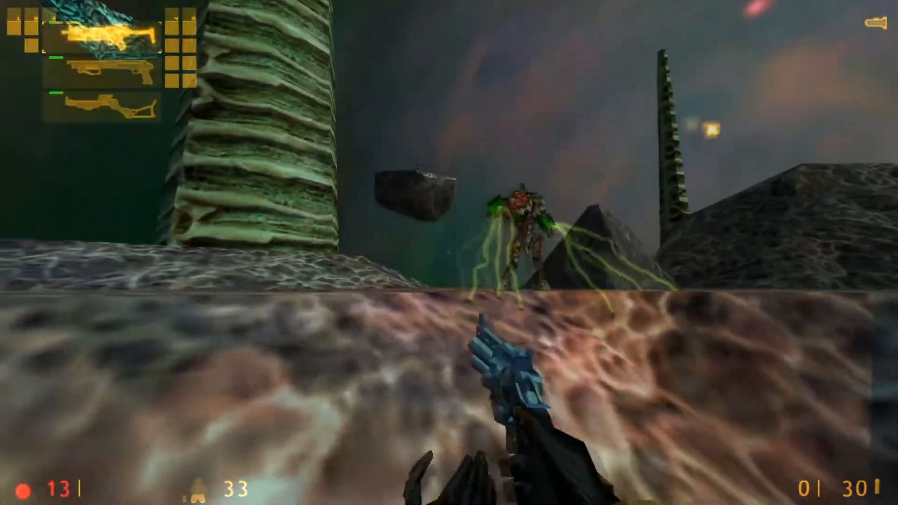
key(3)
click(449, 252)
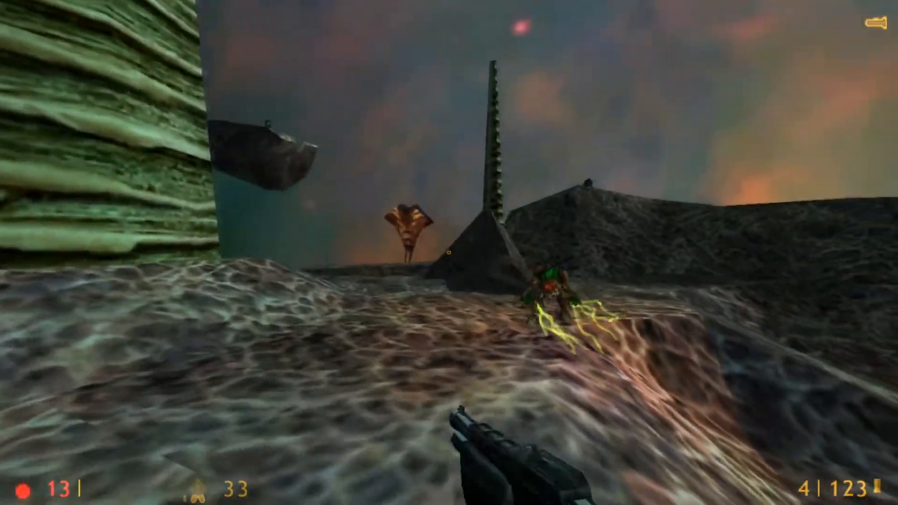
click(449, 252)
key(w)
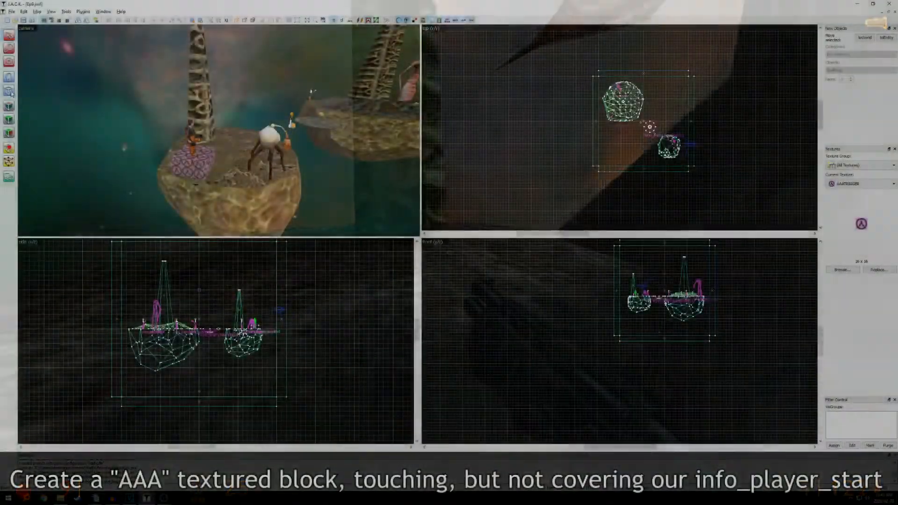
Create a second AAATRIGGER block around the info_player_start, about 48 by 48 units and 16 tall, directly above the trigger_once
scroll(669, 145, up, 6)
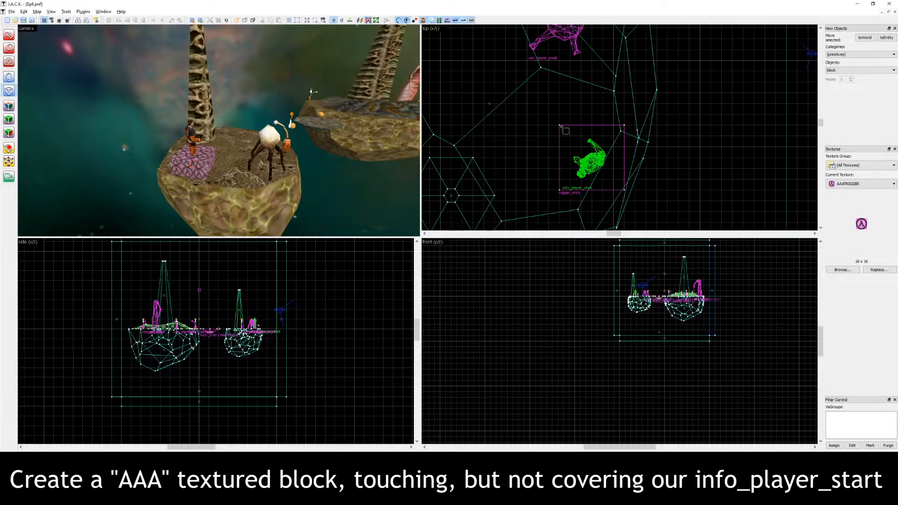
scroll(253, 327, up, 4)
drag(238, 335, 220, 261)
scroll(229, 280, up, 1)
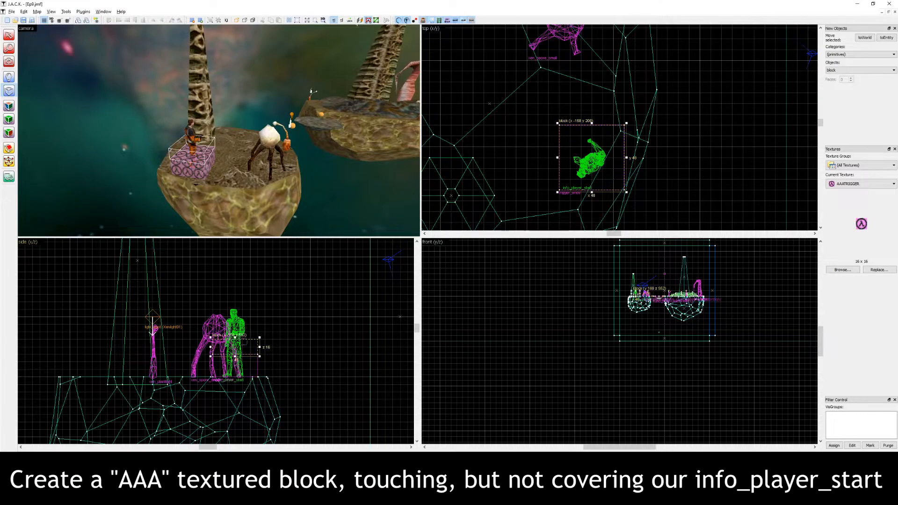
key(Return)
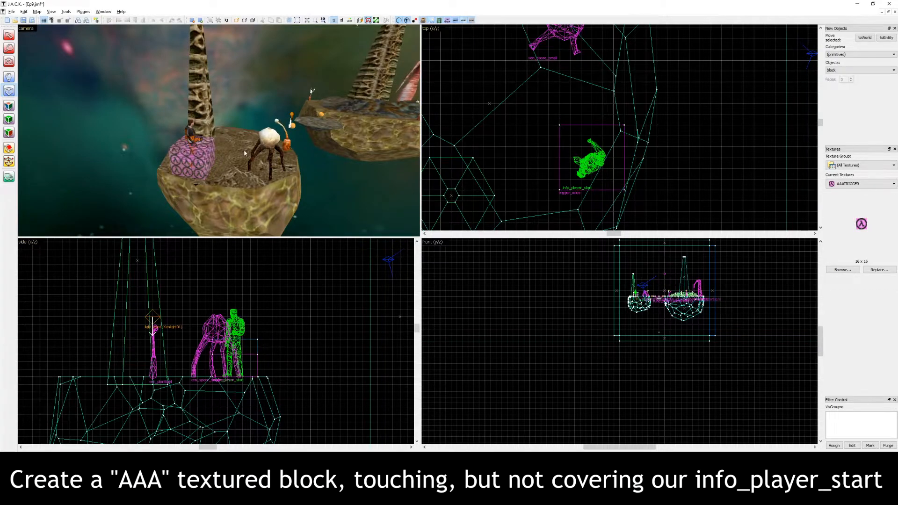
Turn the new upper block at the player start into a trigger_gravity entity
key(w)
key(s)
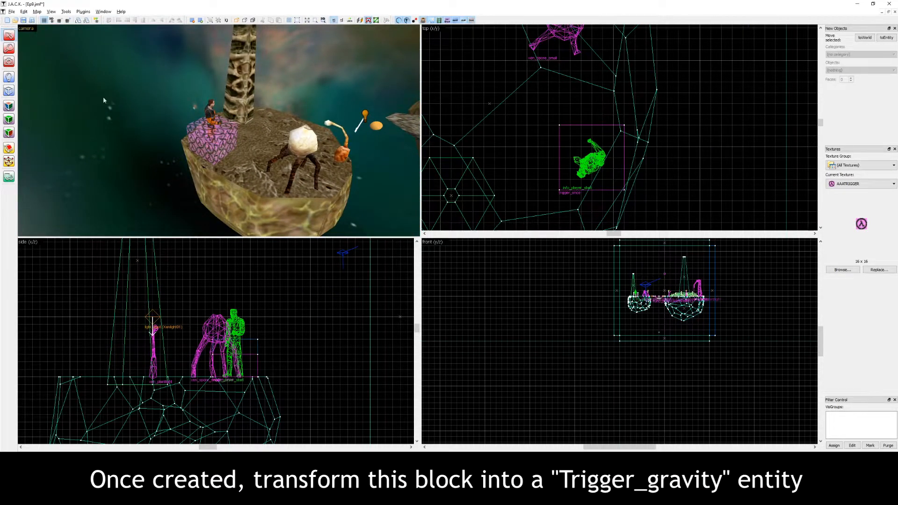
click(209, 139)
key(ctrl+t)
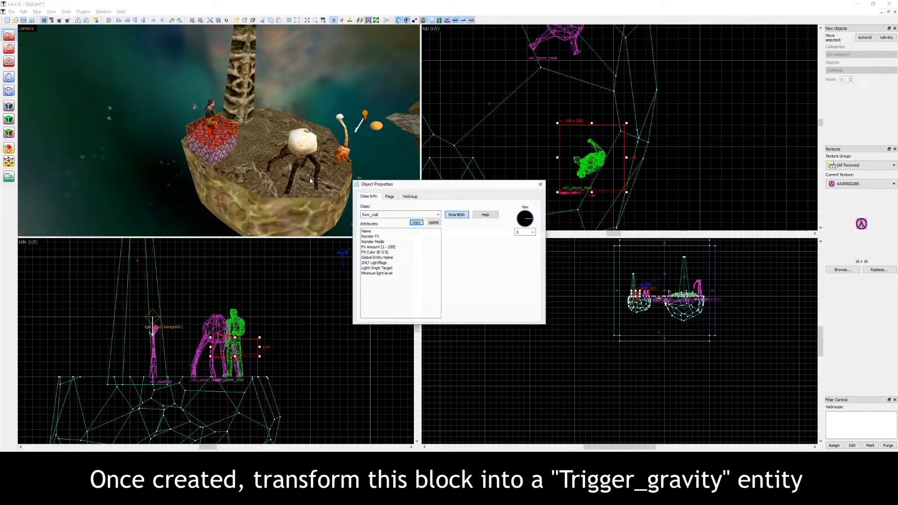
text(tr)
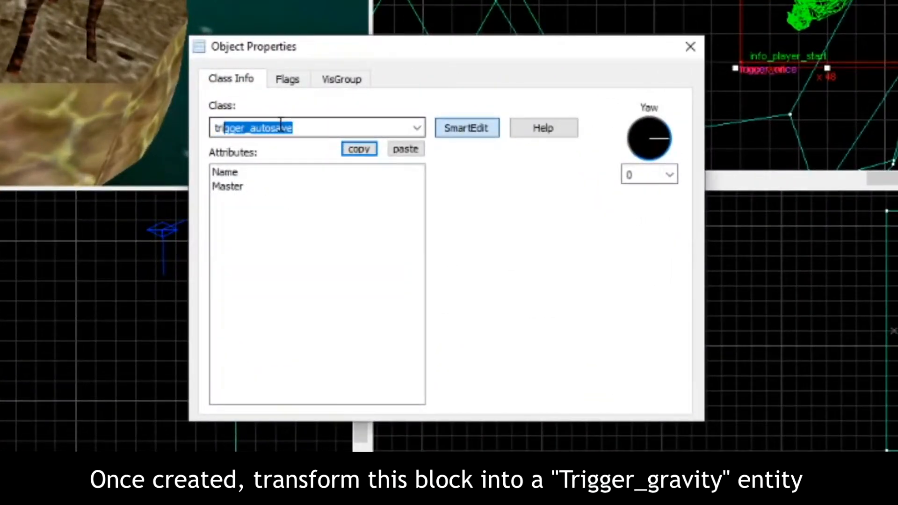
text(igger_gravity)
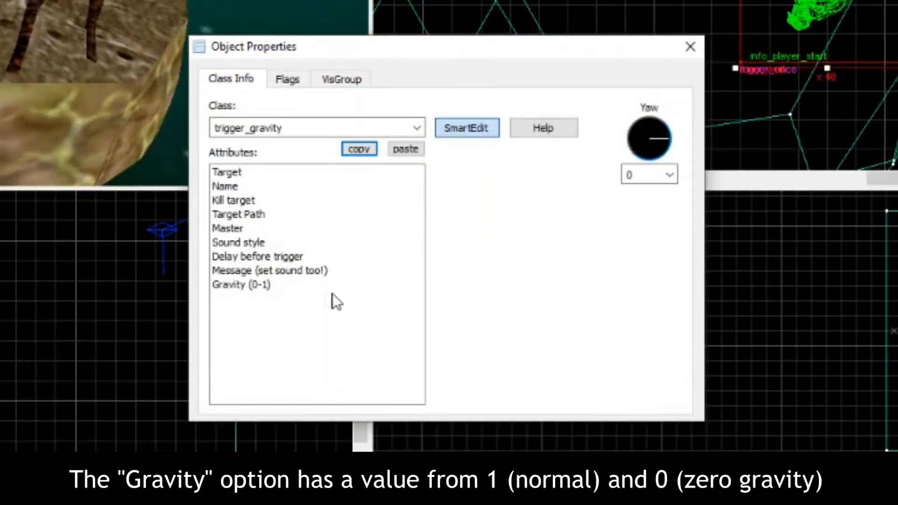
Set the trigger_gravity entity's Gravity value to 0.6 and clear the selection
click(258, 286)
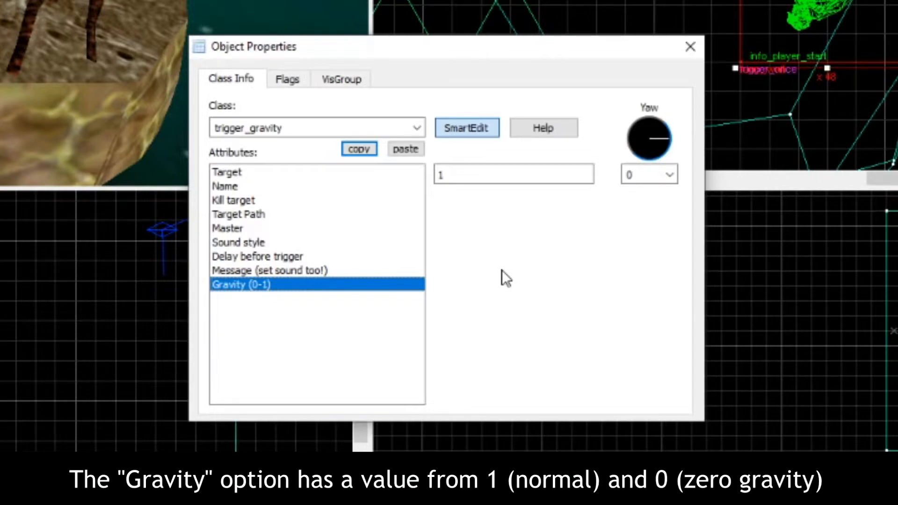
click(442, 180)
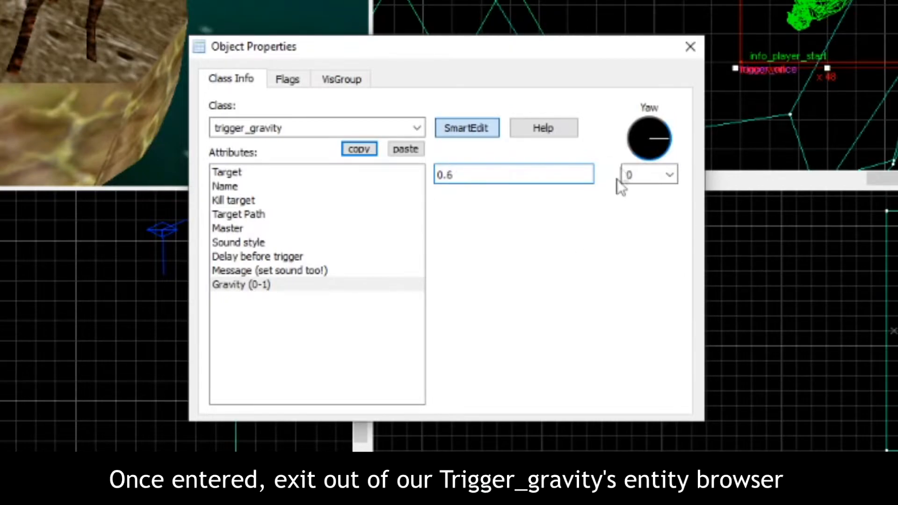
click(688, 46)
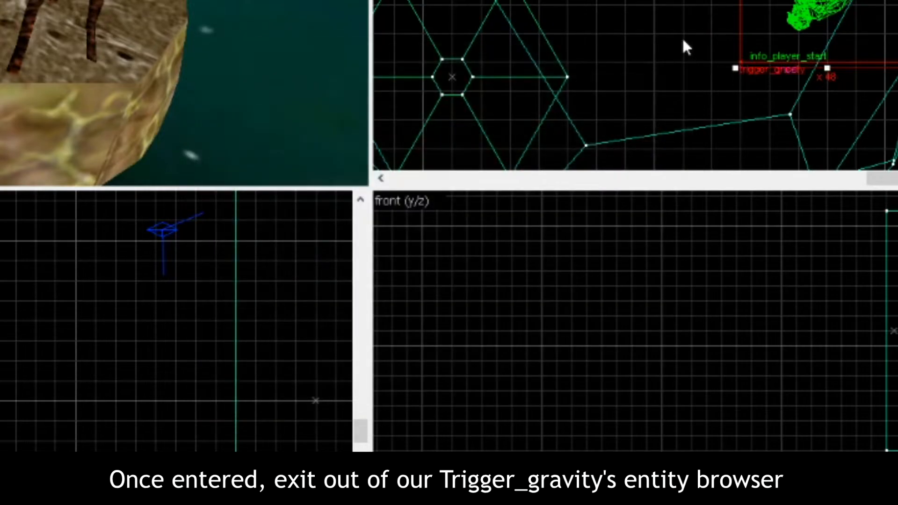
key(Escape)
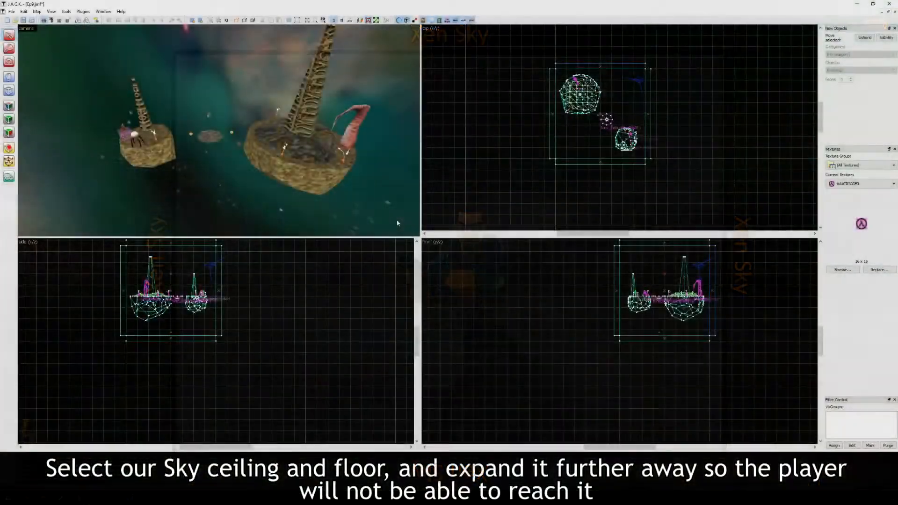
Expand the sky floor and ceiling together on all four sides to about 1536 by 1536 units, away from the rocks
click(228, 207)
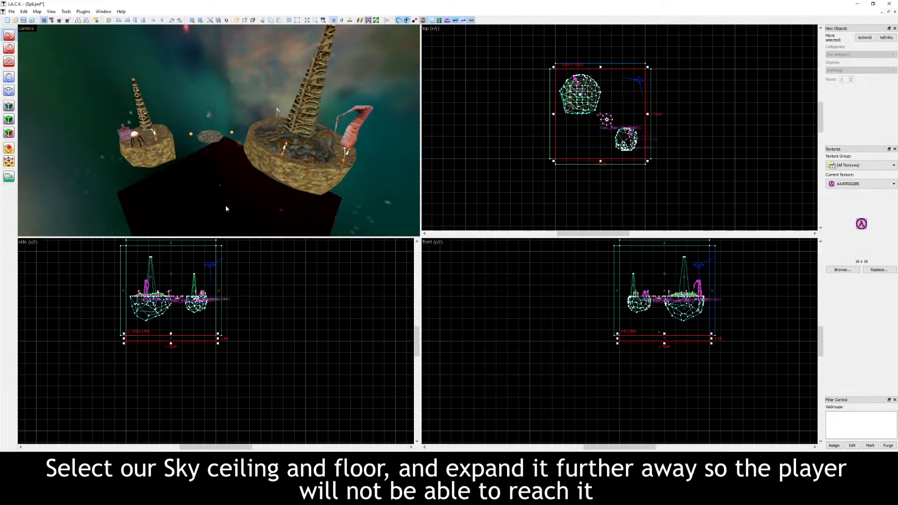
key(z)
key(z)
ctrl+click(228, 76)
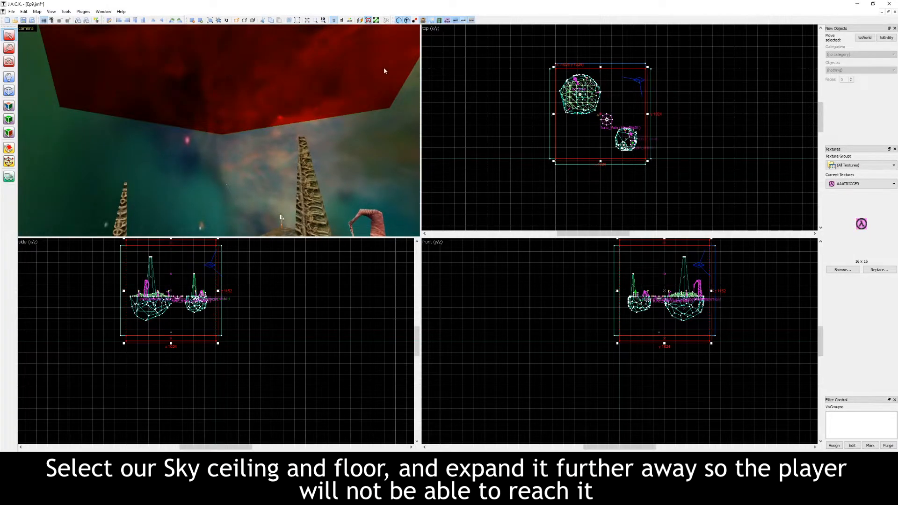
drag(553, 67, 531, 44)
drag(648, 161, 667, 186)
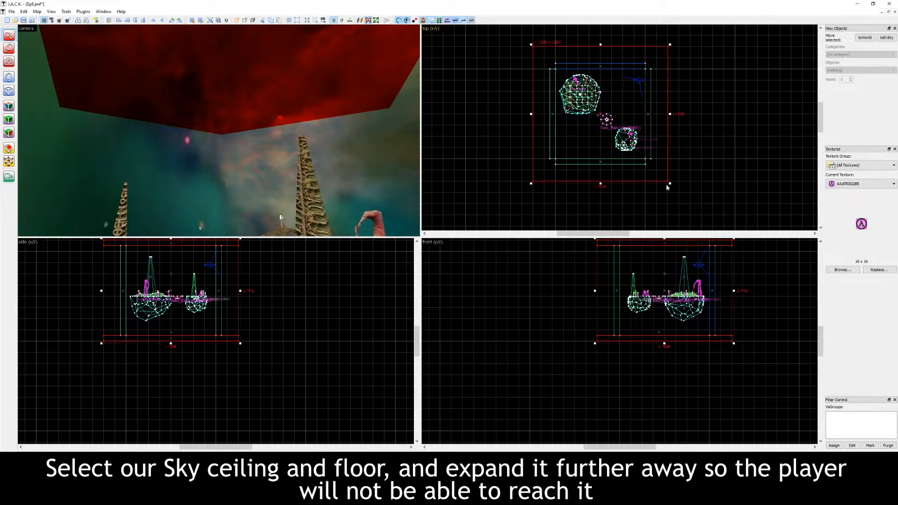
click(530, 177)
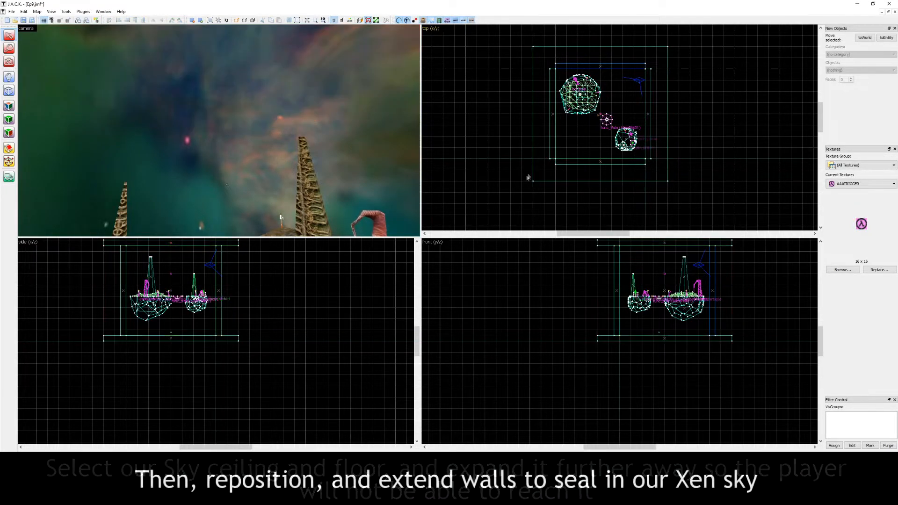
Move the north and west sky walls out to the enlarged floor's edges and extend them to 1536 units long
click(601, 66)
mouse_move(604, 68)
mouse_down()
mouse_move(582, 45)
mouse_move(669, 44)
mouse_up()
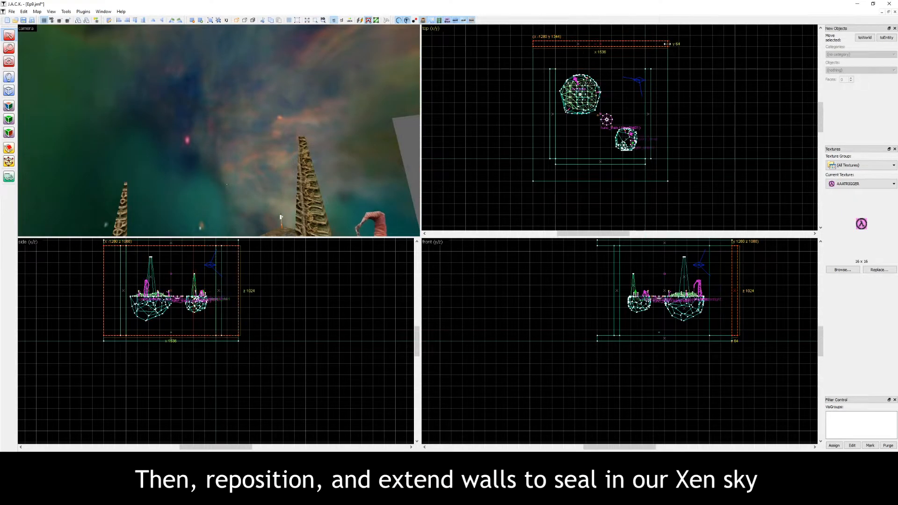
click(386, 146)
drag(551, 82, 530, 60)
mouse_move(530, 139)
mouse_down()
mouse_move(536, 181)
mouse_move(552, 184)
mouse_up()
Move the south and east sky walls out to the enlarged floor's edges and extend them to seal the sky
click(220, 162)
drag(626, 184, 670, 184)
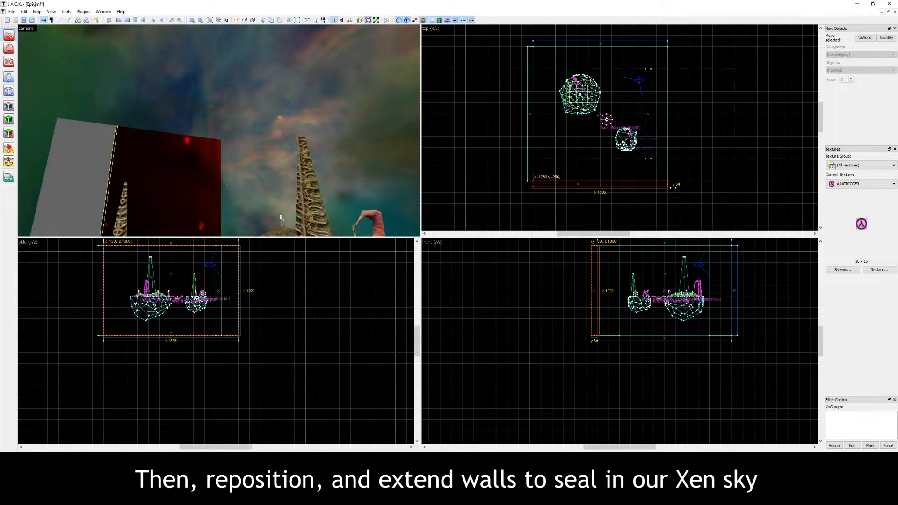
mouse_move(262, 149)
mouse_down()
mouse_move(251, 154)
mouse_move(219, 134)
mouse_up()
click(224, 134)
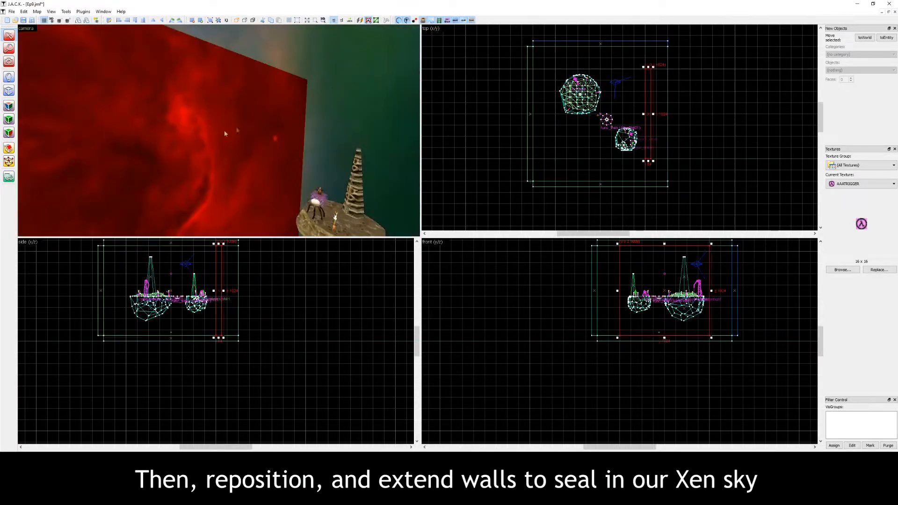
drag(649, 83, 672, 64)
drag(671, 138, 680, 181)
Deselect the wall and examine the corners and interior of the enlarged sky box for gaps between the walls
scroll(533, 35, up, 6)
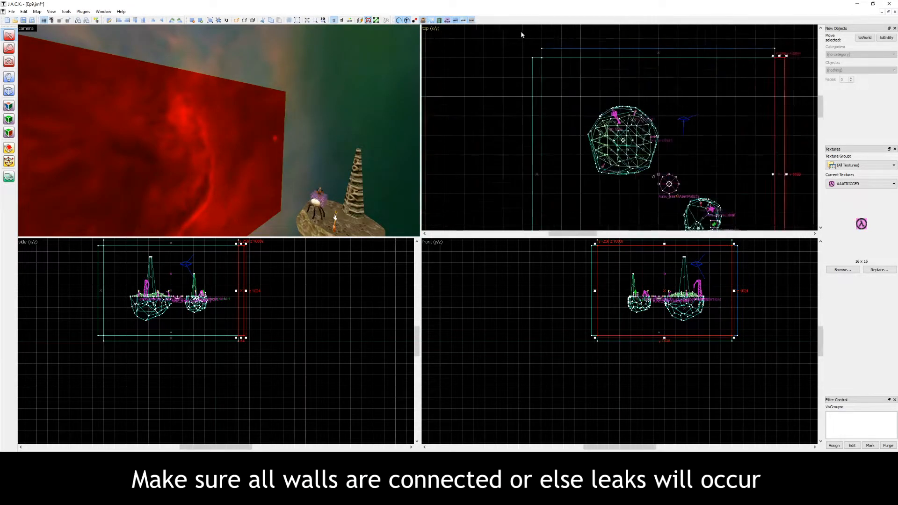
scroll(620, 127, down, 3)
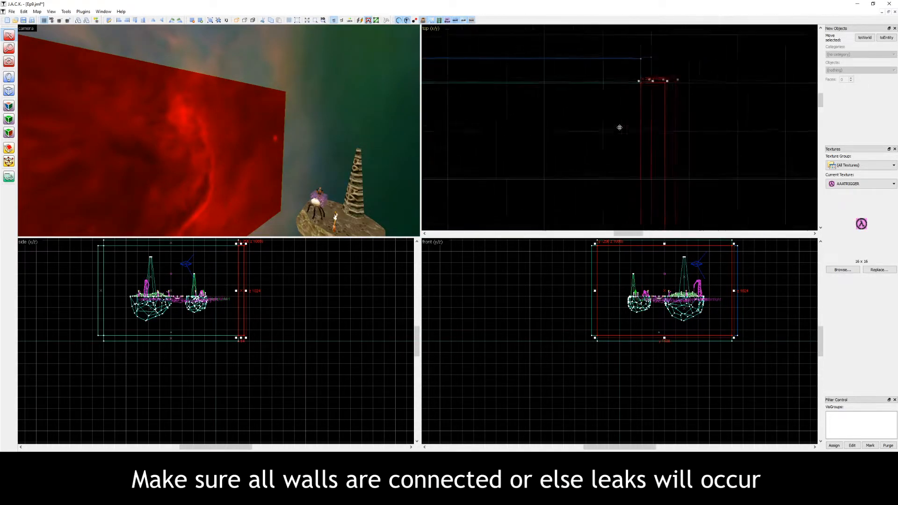
key(Delete)
scroll(675, 131, down, 3)
scroll(691, 203, up, 4)
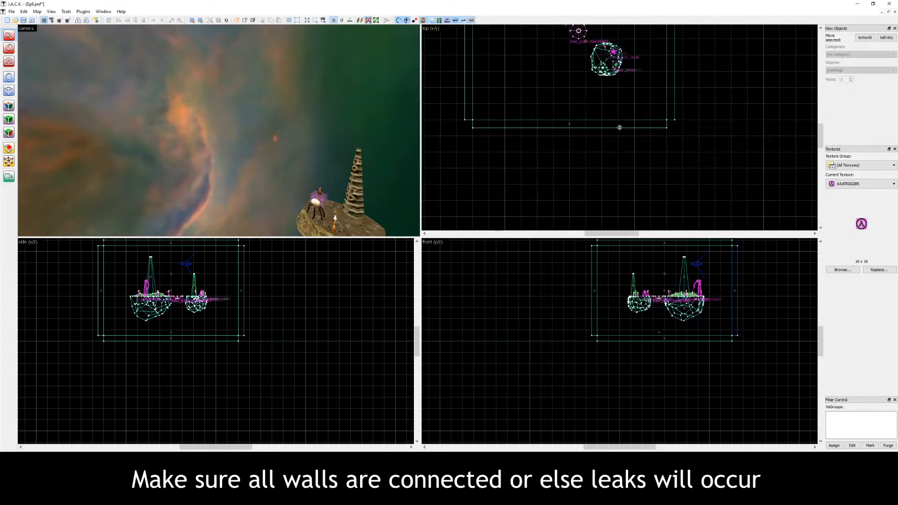
scroll(689, 128, down, 7)
scroll(600, 135, up, 11)
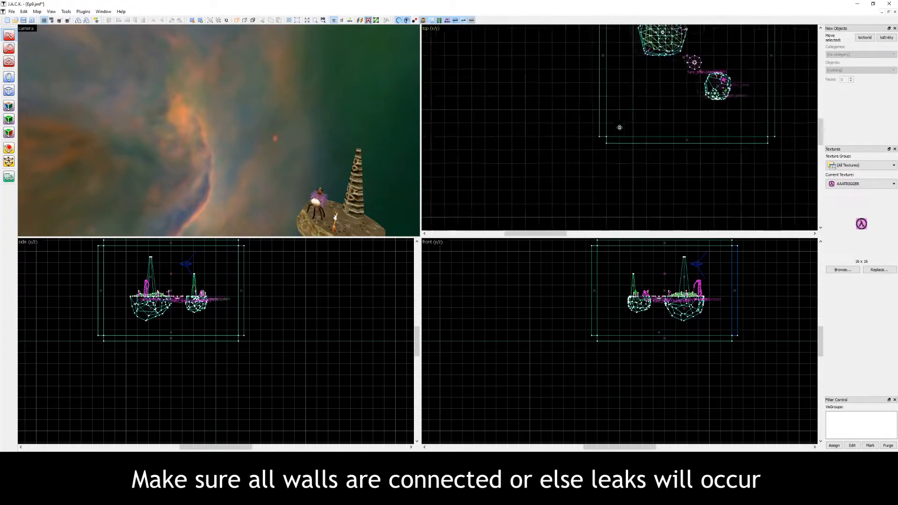
scroll(595, 139, down, 7)
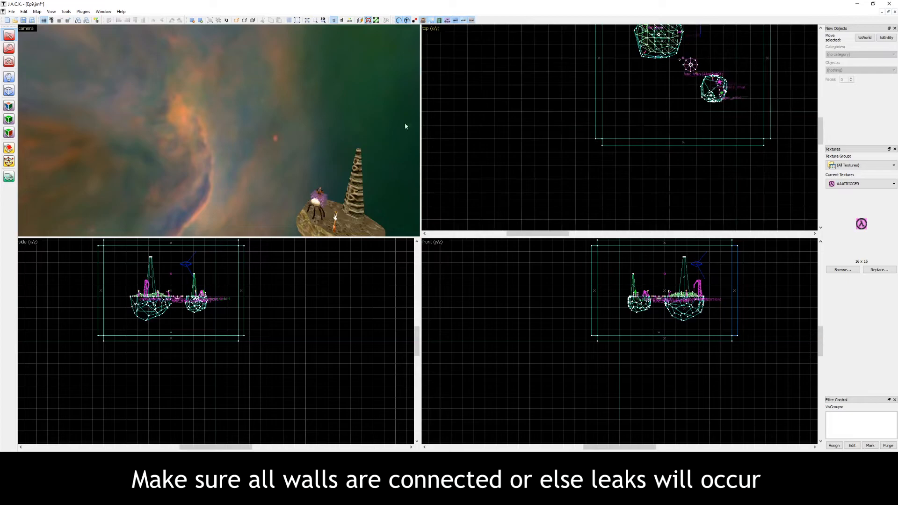
key(z)
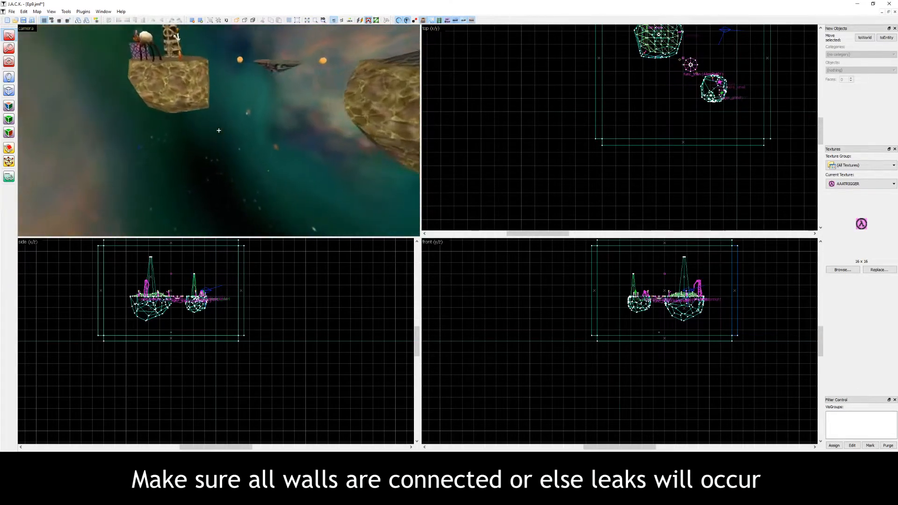
key(w)
key(w)
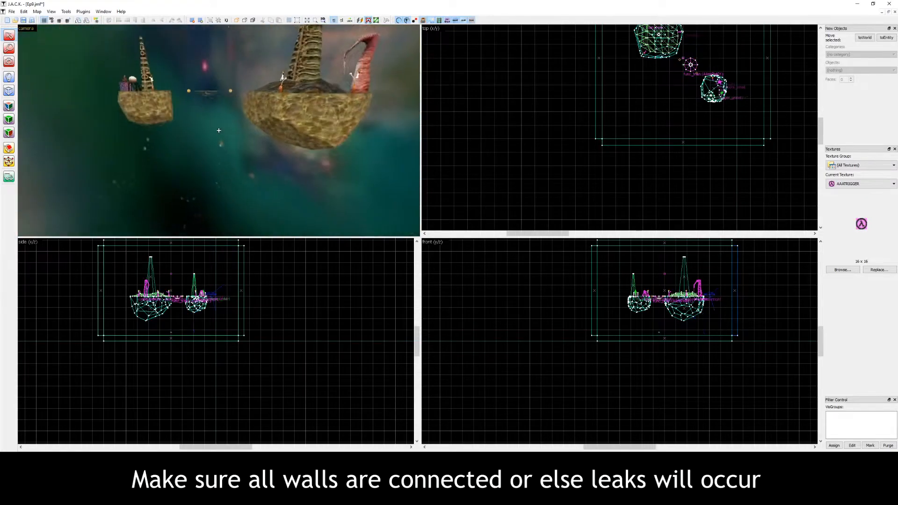
key(w)
key(s)
key(z)
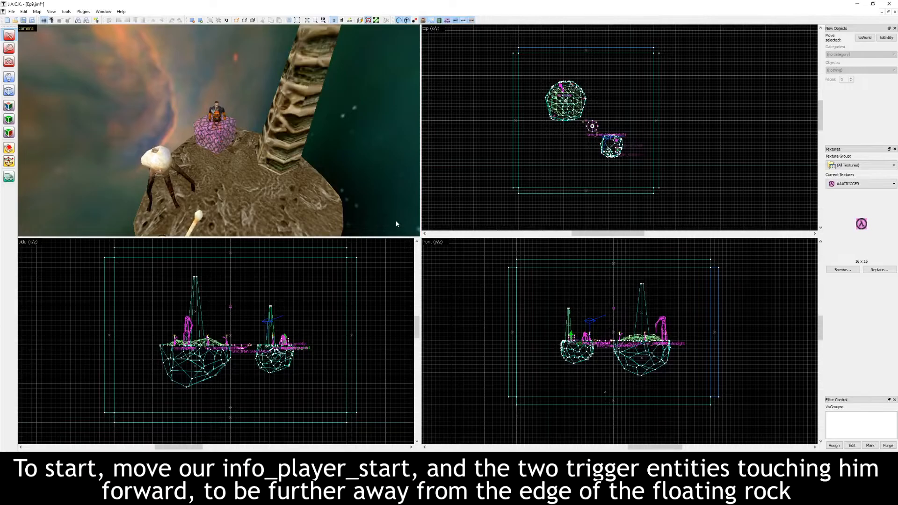
Move the info_player_start and its two trigger entities together, further from the edge of the floating rock
click(217, 112)
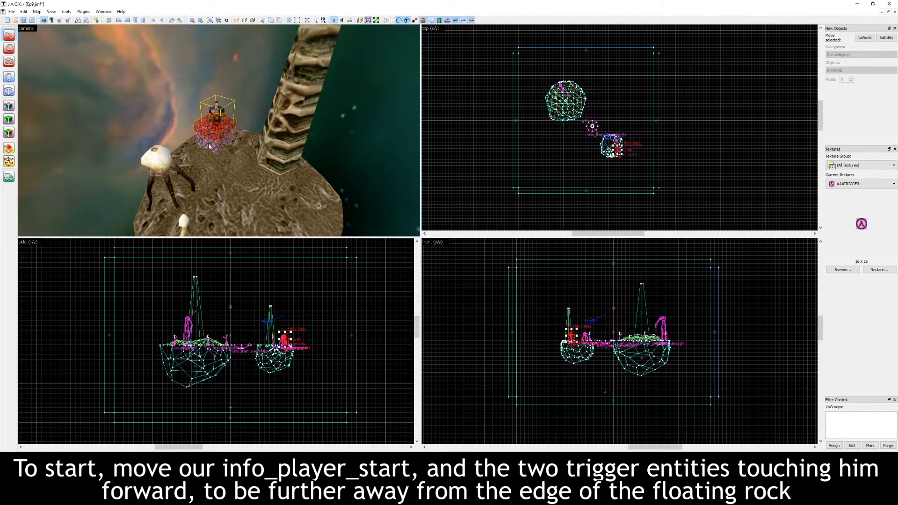
scroll(608, 166, up, 10)
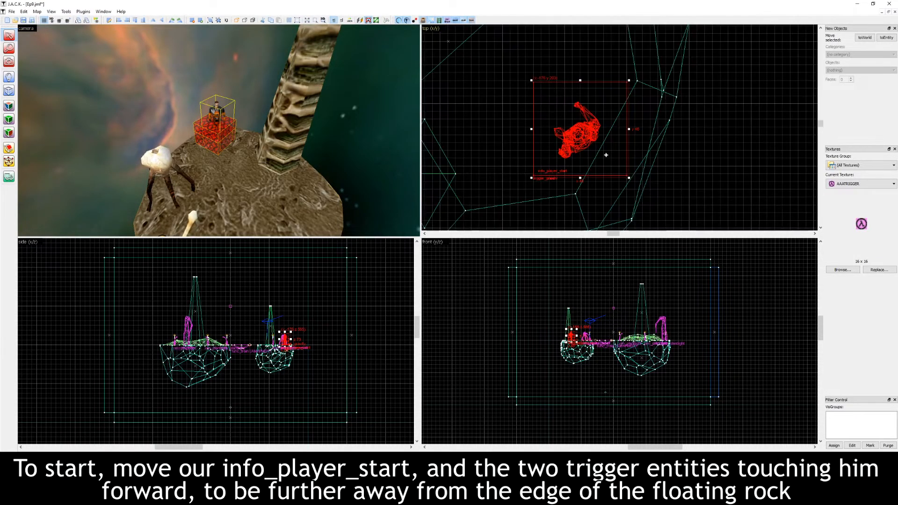
drag(593, 150, 576, 139)
right_drag(252, 136, 219, 130)
click(427, 221)
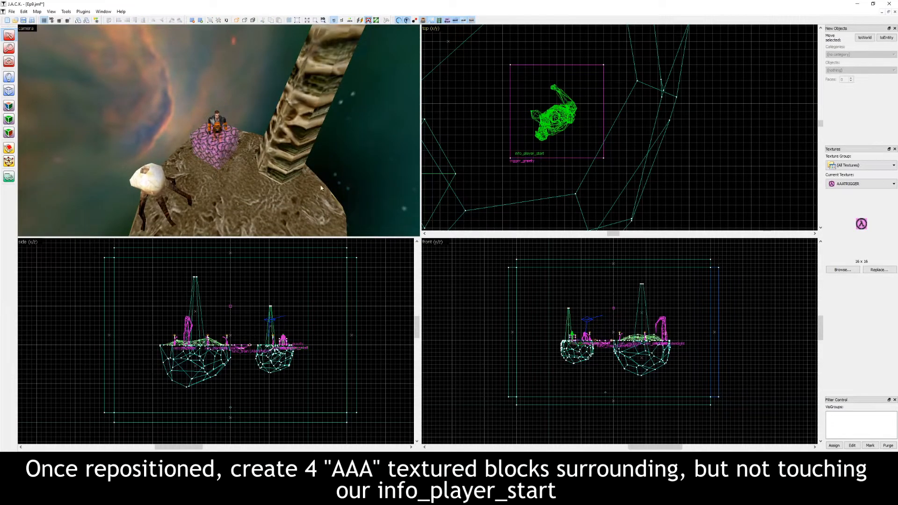
Create four thin AAATRIGGER blocks surrounding the info_player_start without touching it, forming a square about 56 units wide
click(14, 91)
drag(502, 66, 509, 159)
key(Return)
drag(503, 62, 606, 164)
key(Return)
key(Return)
drag(502, 159, 607, 163)
key(Return)
Select all four blocks around the player start and turn them into one trigger_autosave entity
click(8, 34)
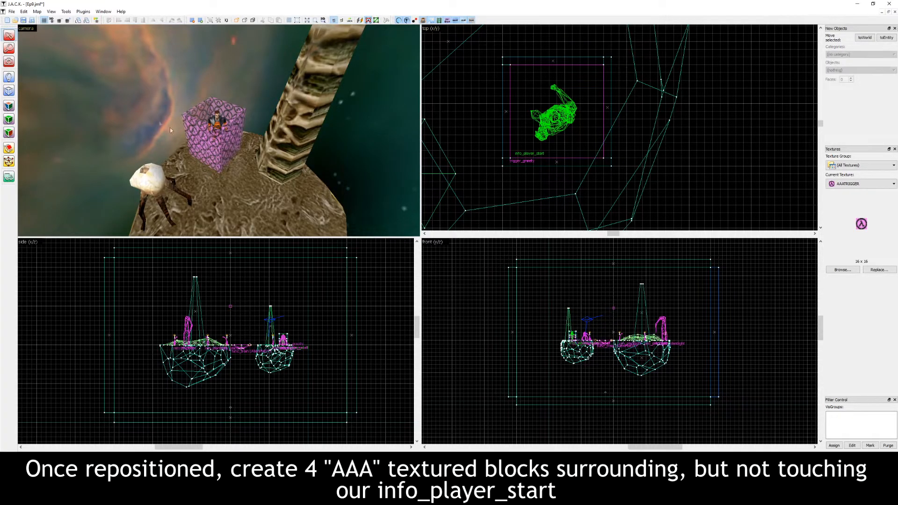
click(204, 148)
ctrl+click(232, 138)
ctrl+click(231, 113)
ctrl+click(206, 110)
key(z)
key(w)
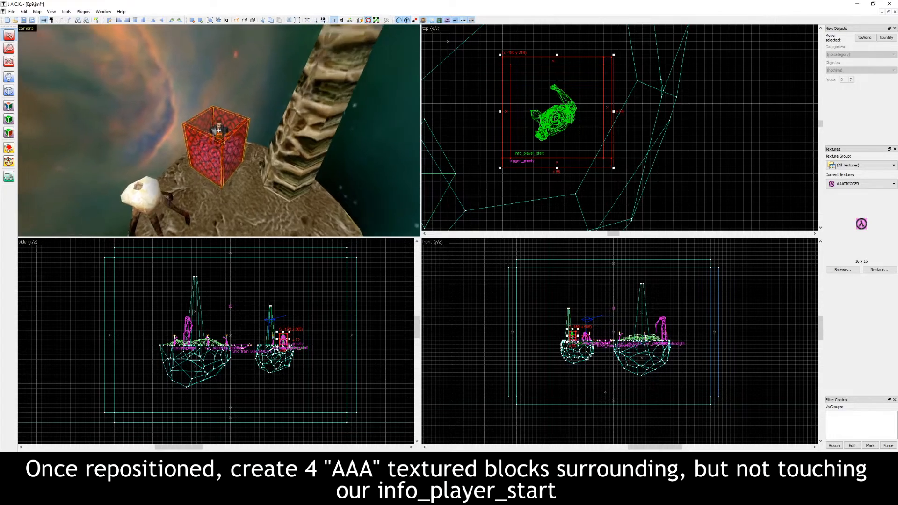
key(a)
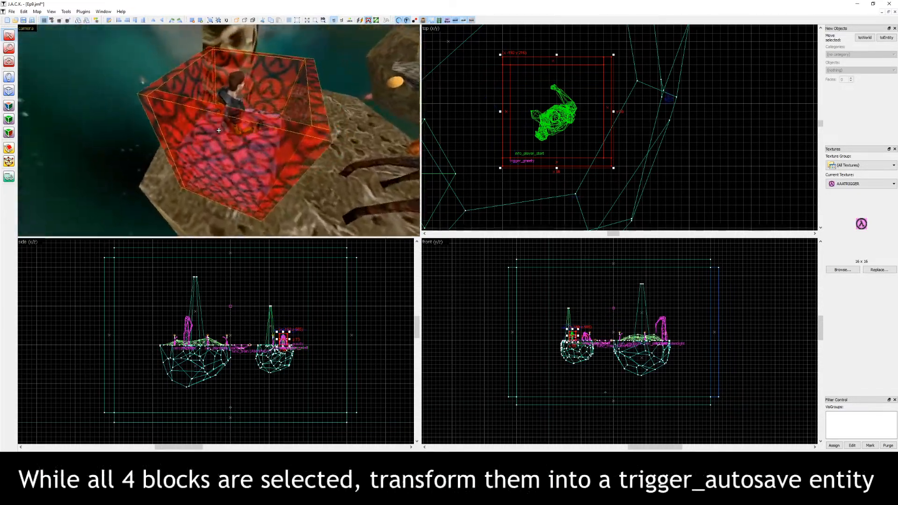
key(s)
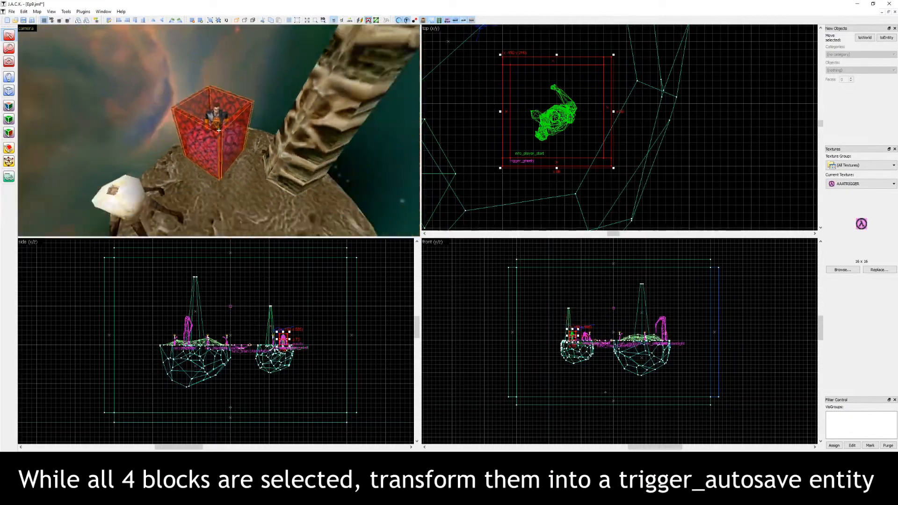
key(s)
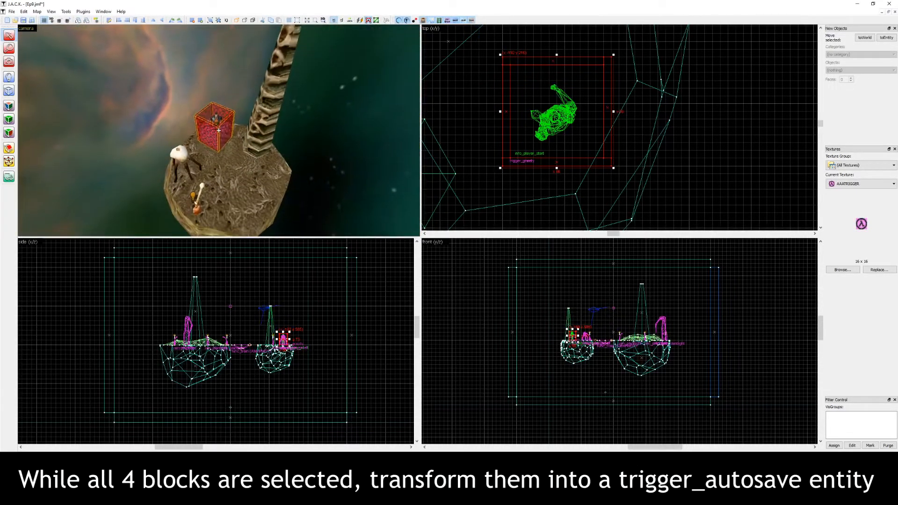
key(ctrl+t)
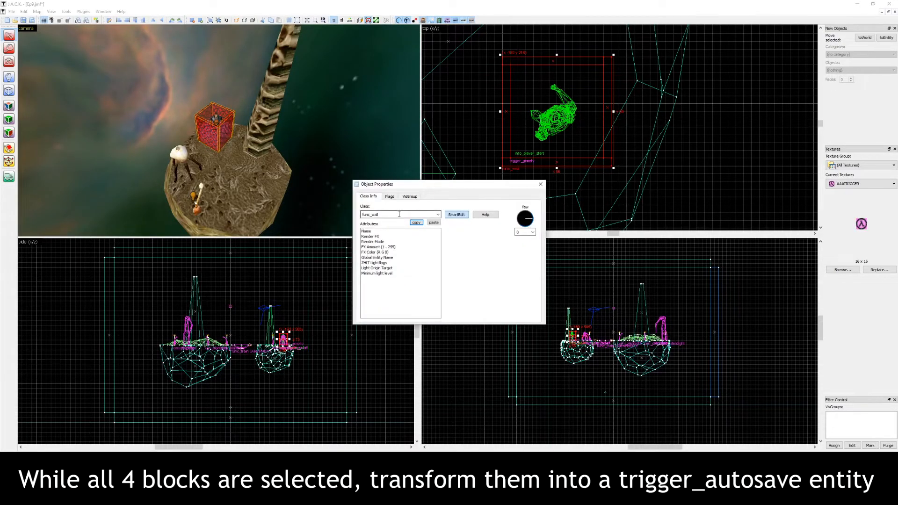
text(trigger_autosave)
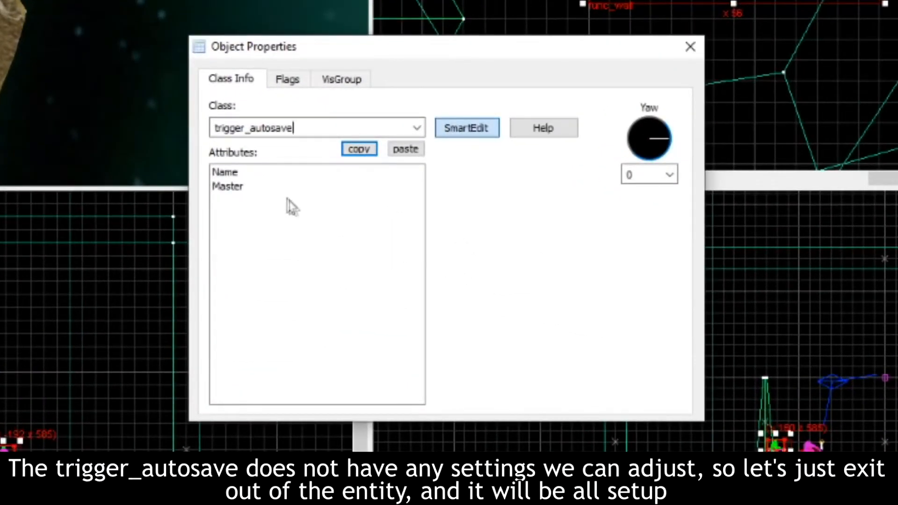
Check the trigger_autosave entity's Name and Master attributes and its flags, and close its properties
click(246, 174)
click(246, 186)
click(279, 82)
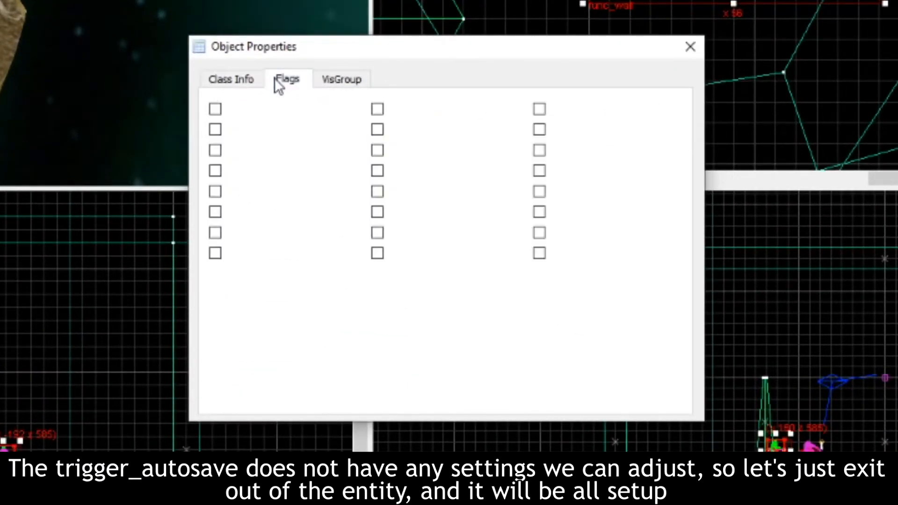
click(239, 81)
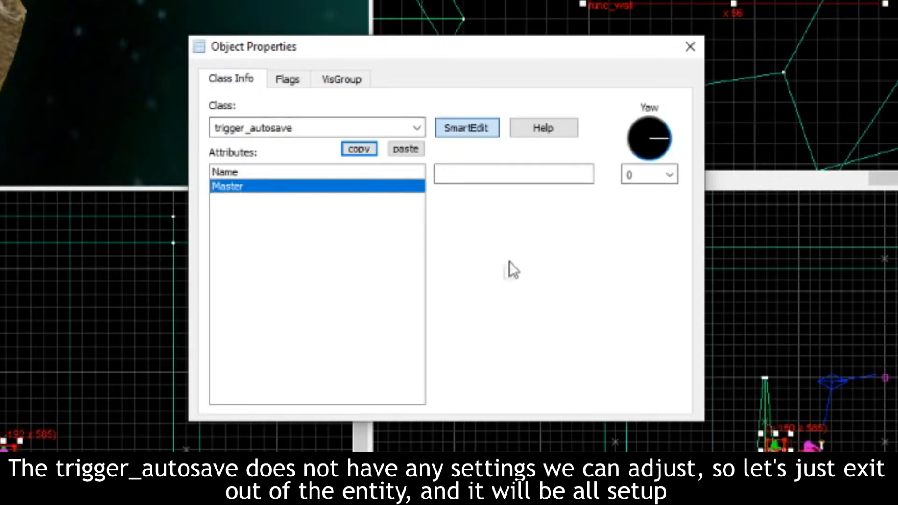
click(691, 49)
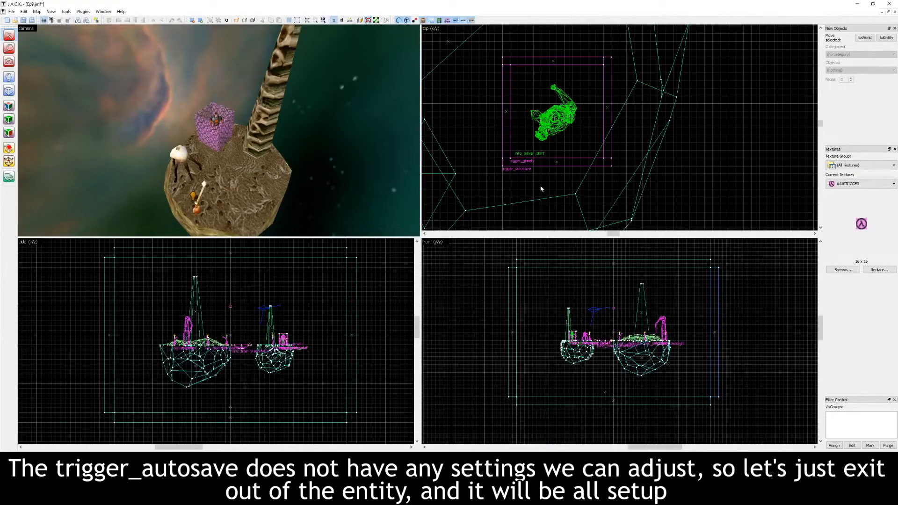
Create an AAATRIGGER block covering the whole lower part of the level, about 1536 by 1536 units and 521 tall
click(9, 91)
scroll(619, 127, down, 4)
middle_drag(619, 127, 665, 134)
drag(529, 71, 663, 205)
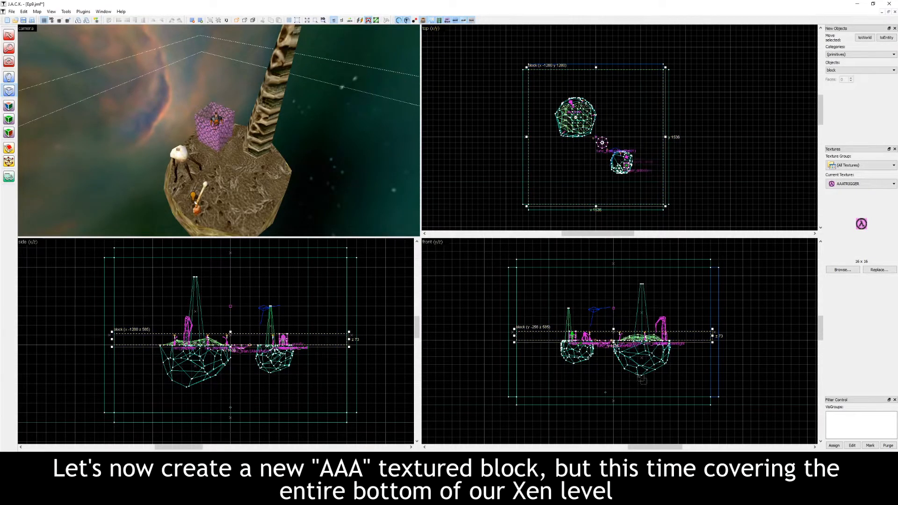
drag(614, 343, 624, 400)
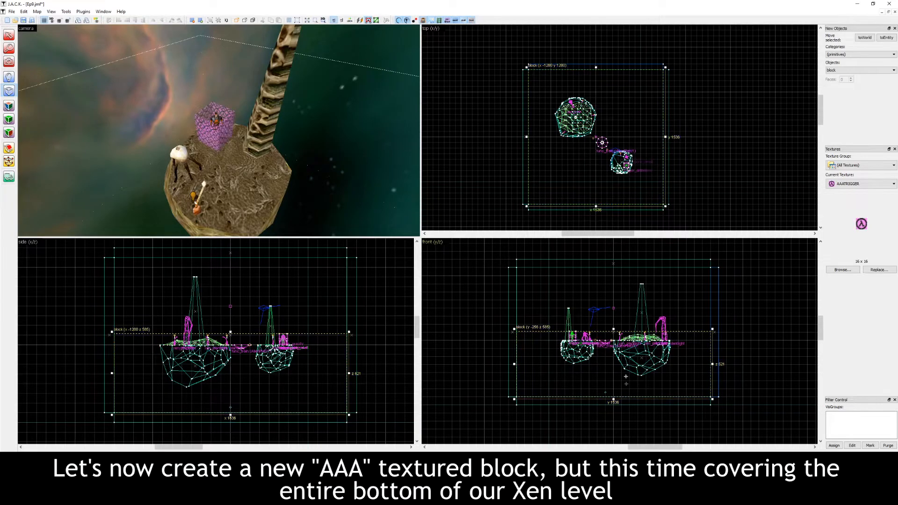
key(Return)
Lower the top of the large trigger block to below the midpoint of the floating rocks, using a finer grid
drag(206, 140, 132, 97)
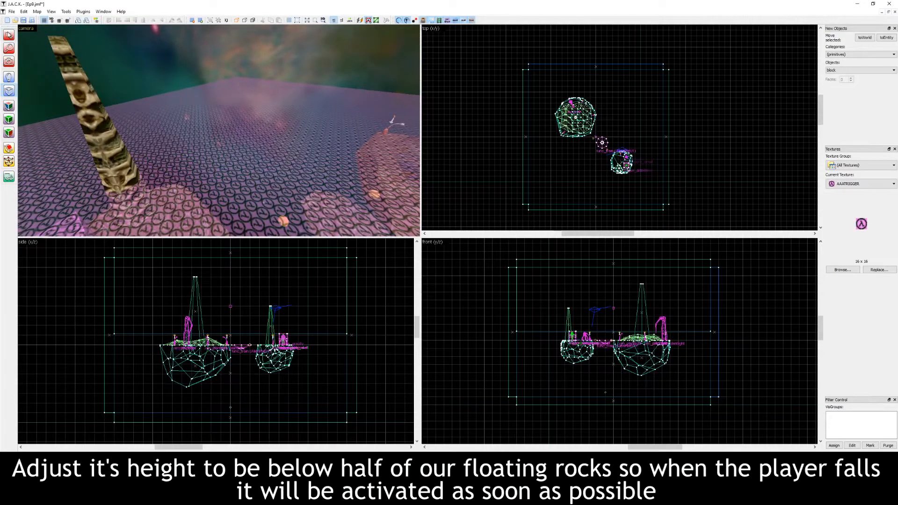
click(230, 152)
scroll(238, 381, up, 2)
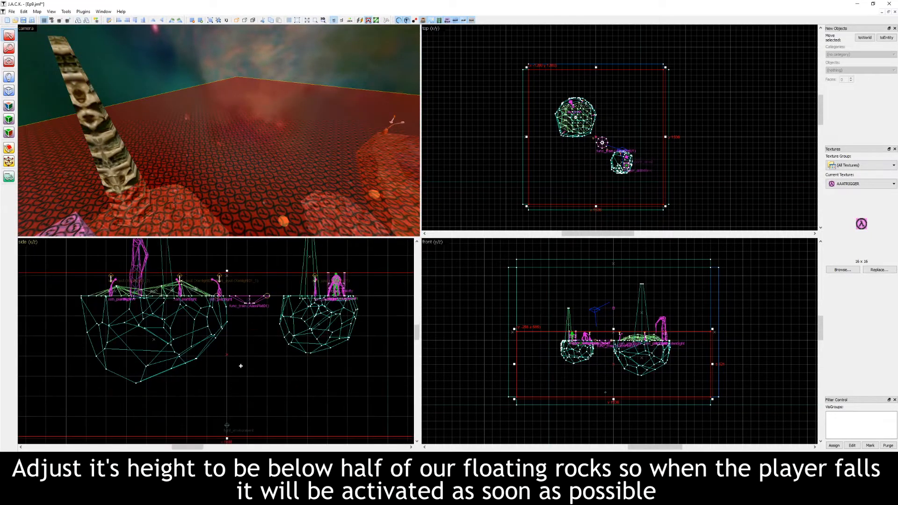
mouse_move(227, 272)
mouse_down()
mouse_move(228, 356)
mouse_move(228, 345)
mouse_up()
key(bracketleft)
key(bracketleft)
key(z)
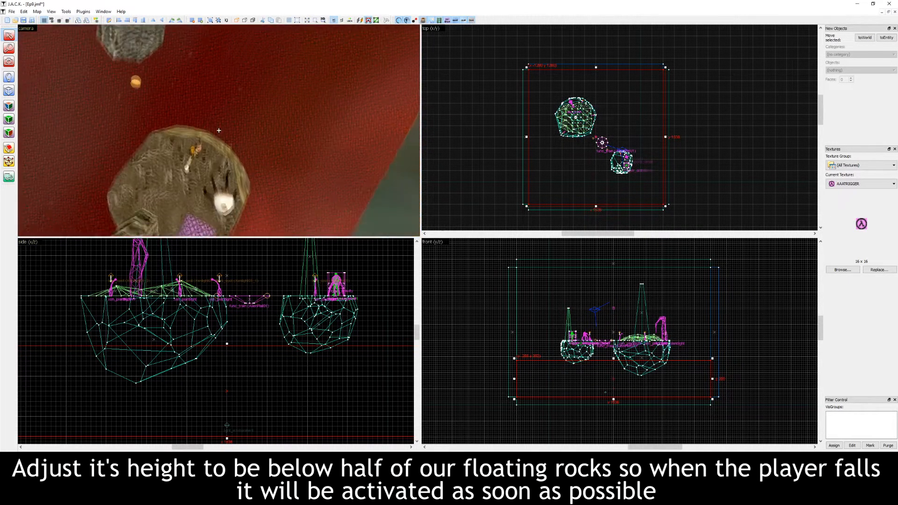
key(w)
key(s)
key(w)
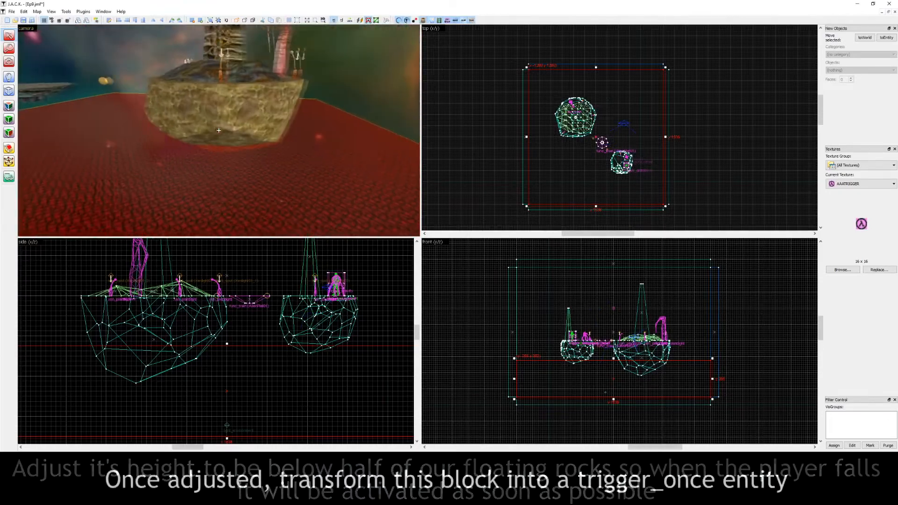
key(s)
key(z)
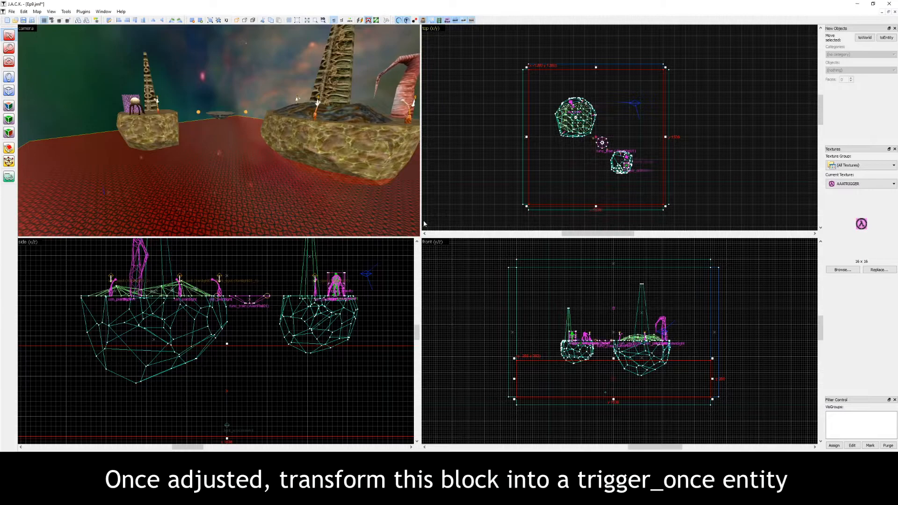
Turn the large trigger block below the rocks into a trigger_once entity with its Target set to Fall
key(alt+Return)
double_click(387, 214)
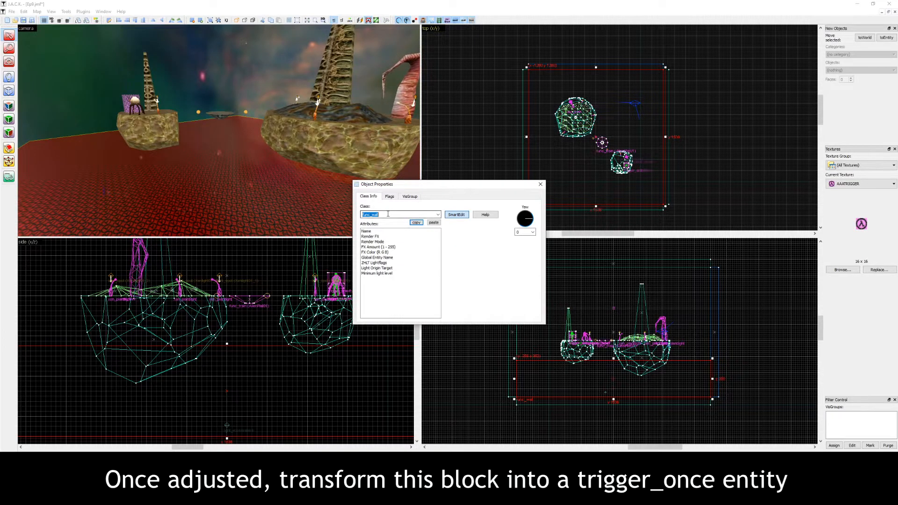
text(trigger_once)
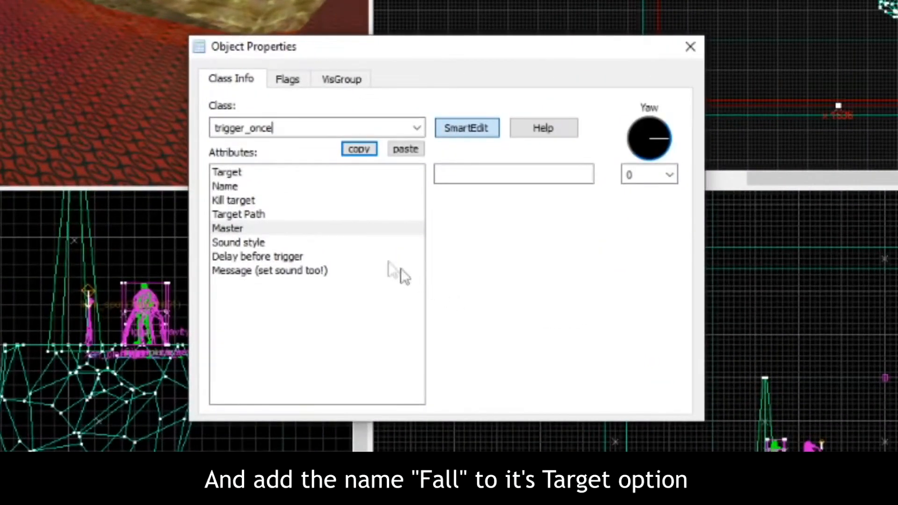
click(263, 173)
click(446, 176)
text(Fall)
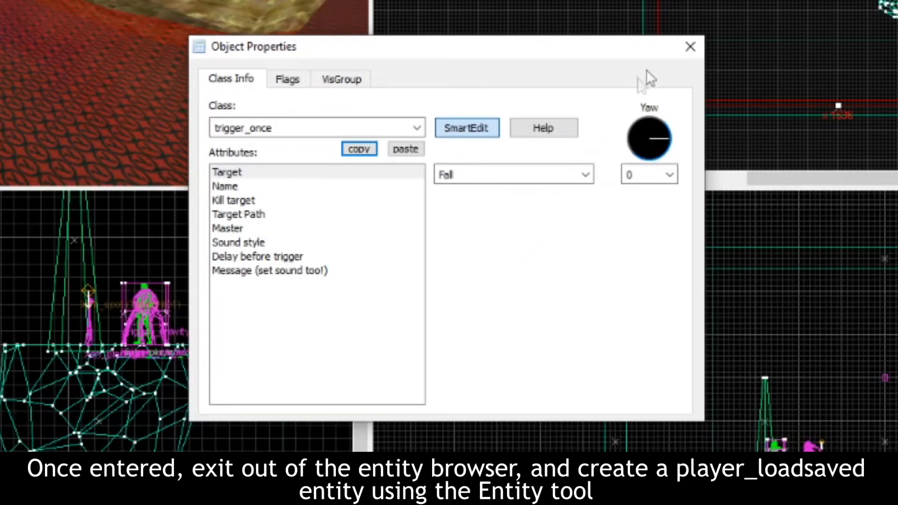
click(691, 46)
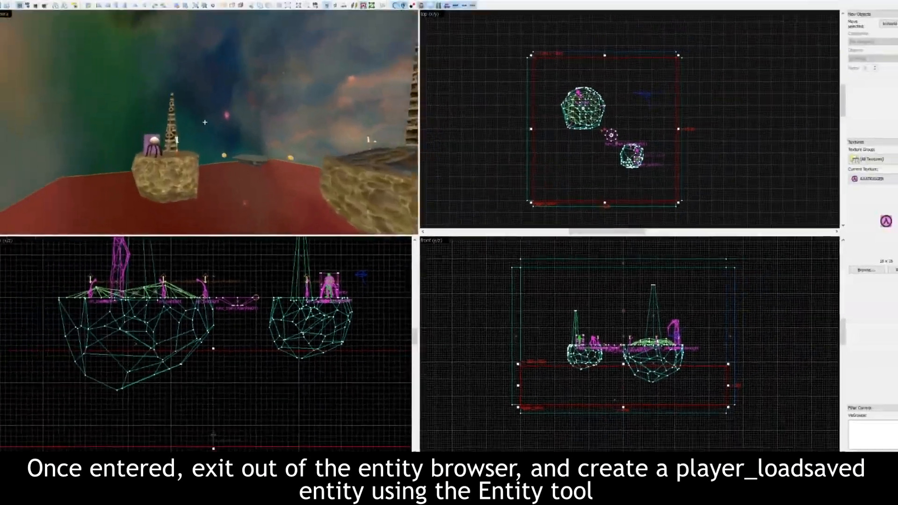
Place a point entity on top of the smaller floating rock and change its class to player_loadsaved
drag(205, 122, 108, 110)
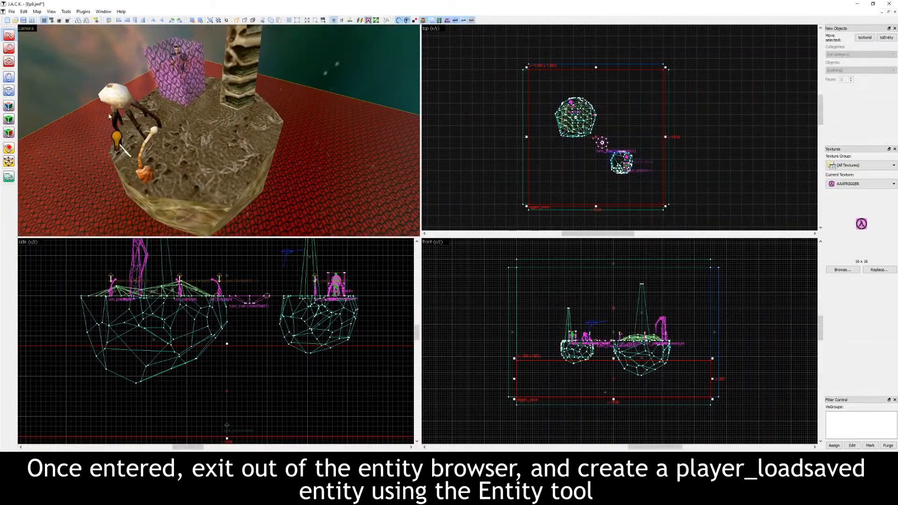
key(shift+e)
click(232, 162)
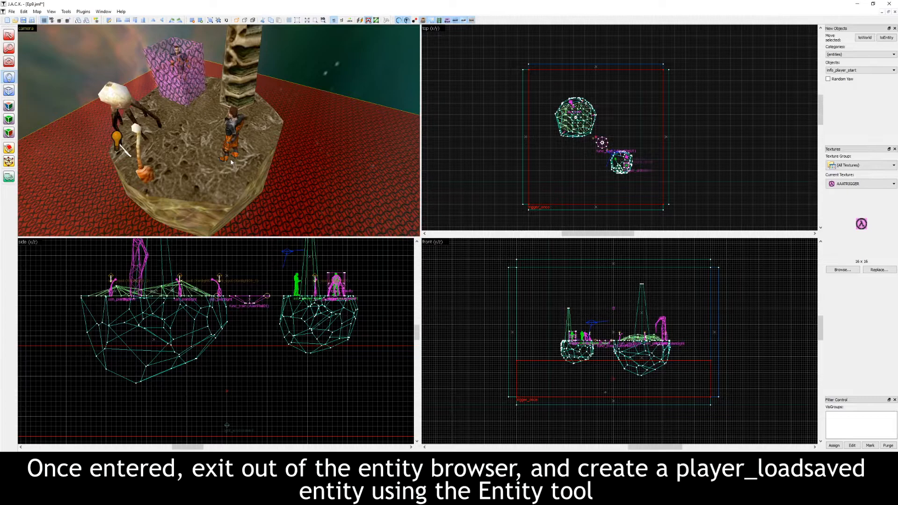
key(shift+s)
double_click(235, 132)
click(397, 215)
text(player_loadsaved)
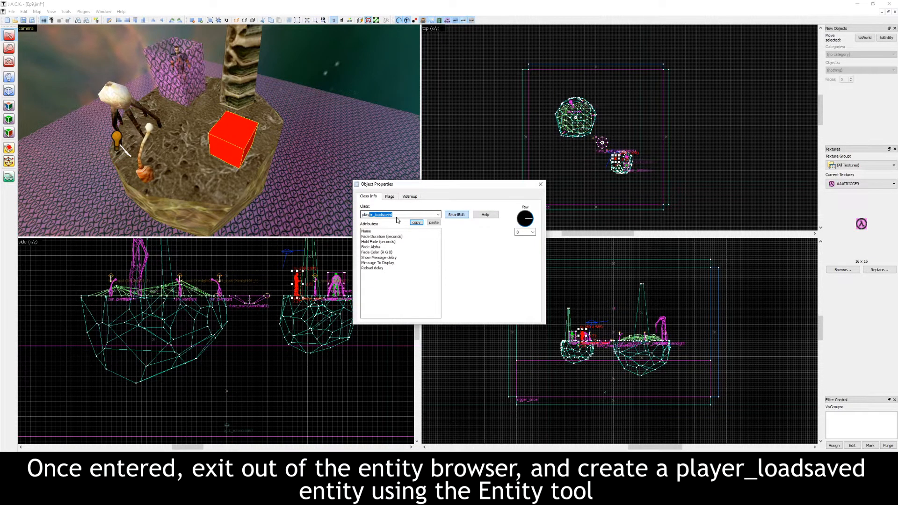
key(Return)
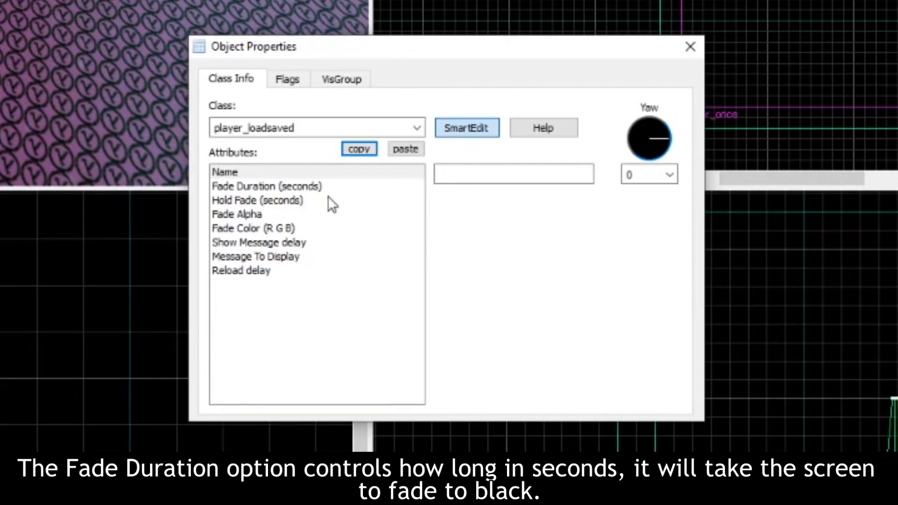
Set both the Fade Duration and the Hold Fade of the player_loadsaved entity to 0.5 seconds
click(317, 186)
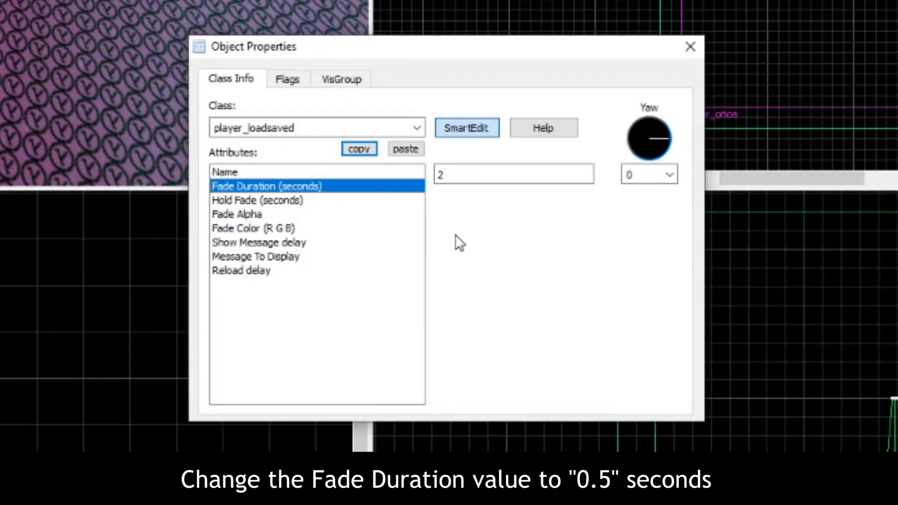
double_click(457, 176)
text(0.5)
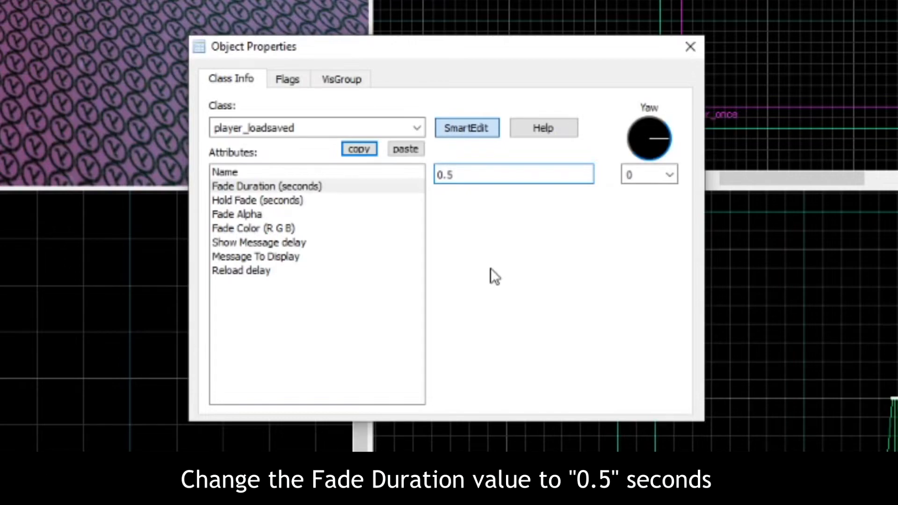
click(335, 203)
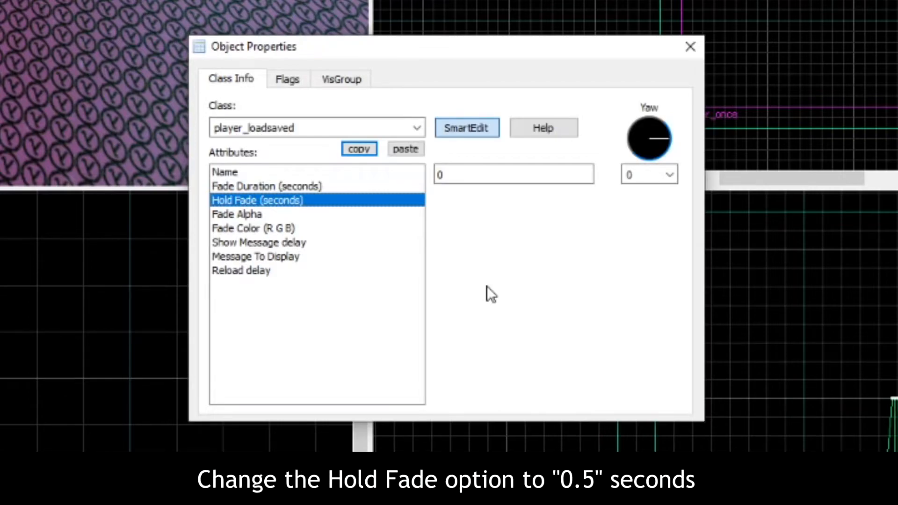
click(463, 181)
text(.5)
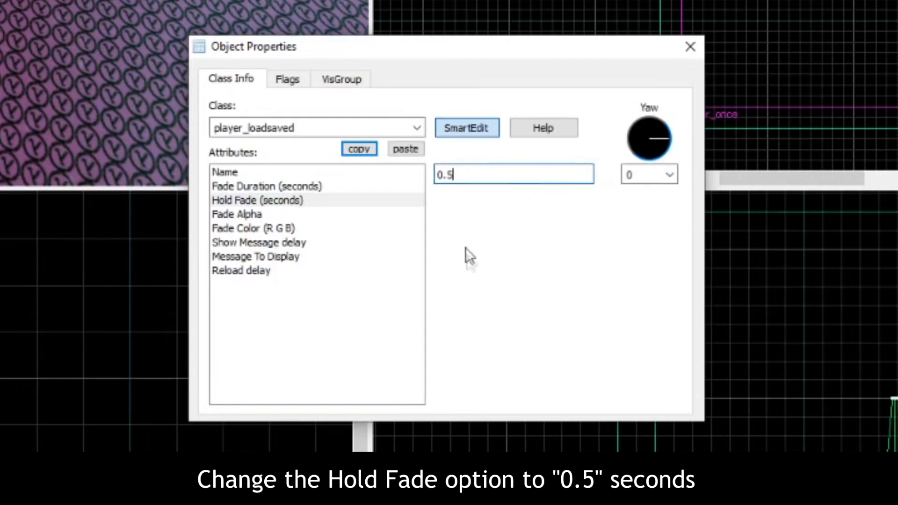
Check the entity's Fade Alpha, Fade Color, Show Message delay and Message To Display attributes, keeping the fade colour black
click(260, 216)
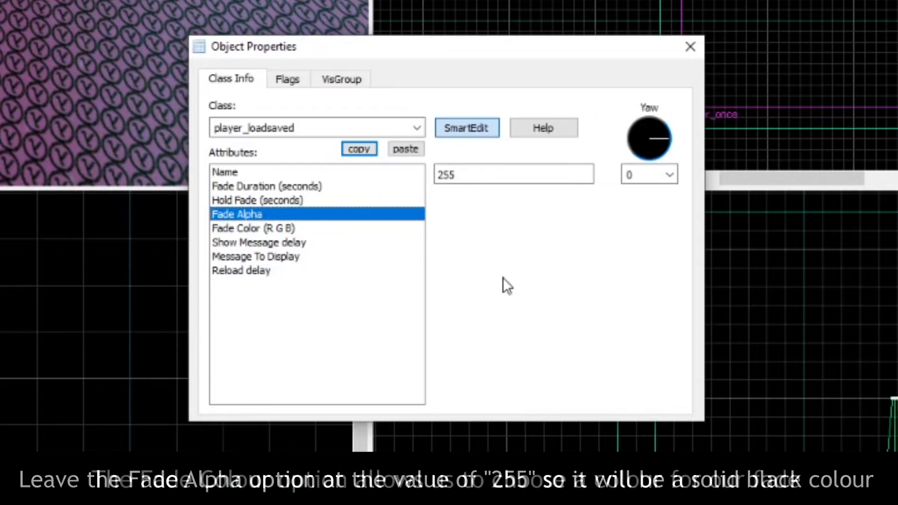
click(287, 227)
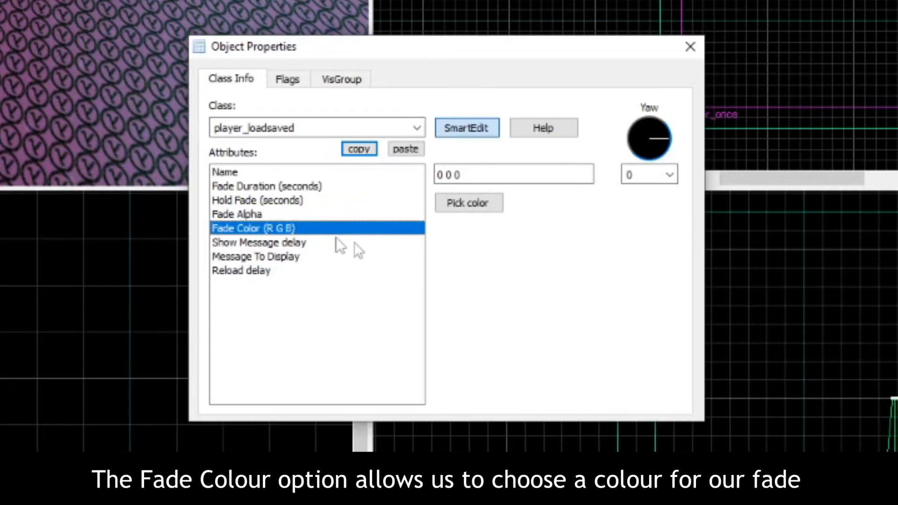
click(459, 202)
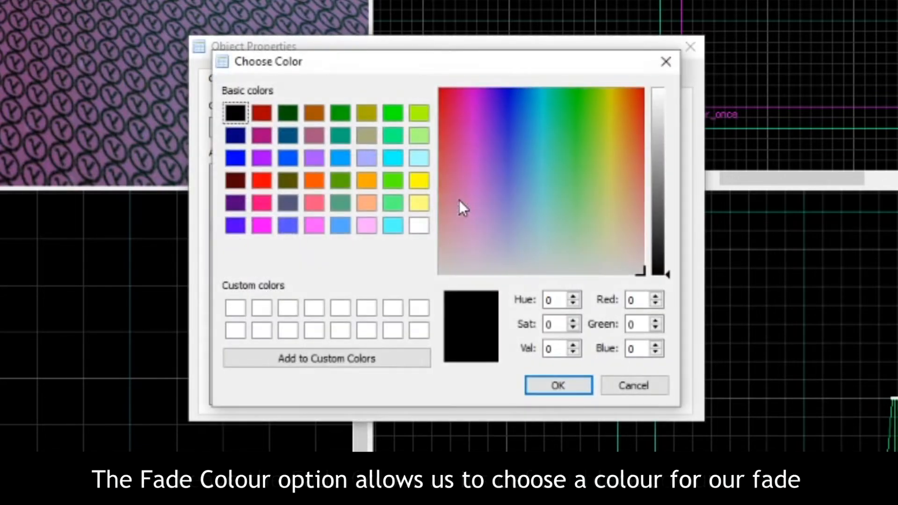
click(545, 392)
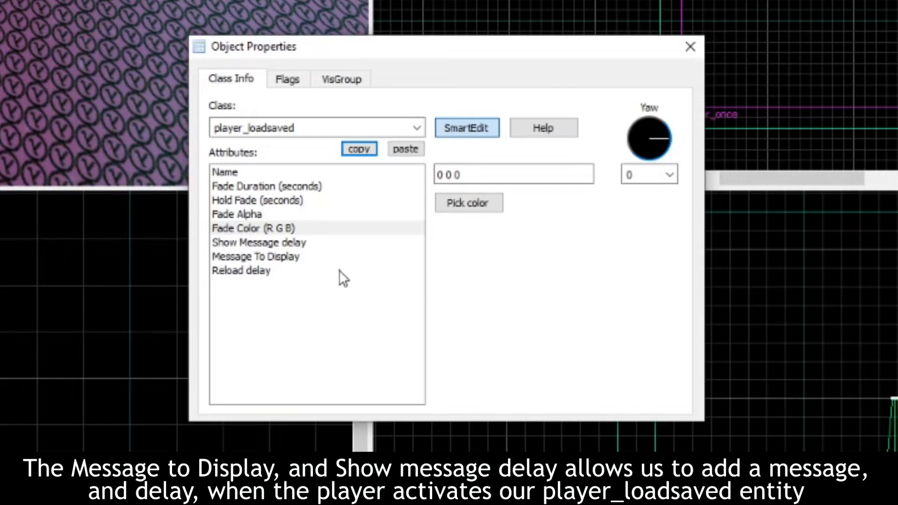
click(301, 244)
click(302, 257)
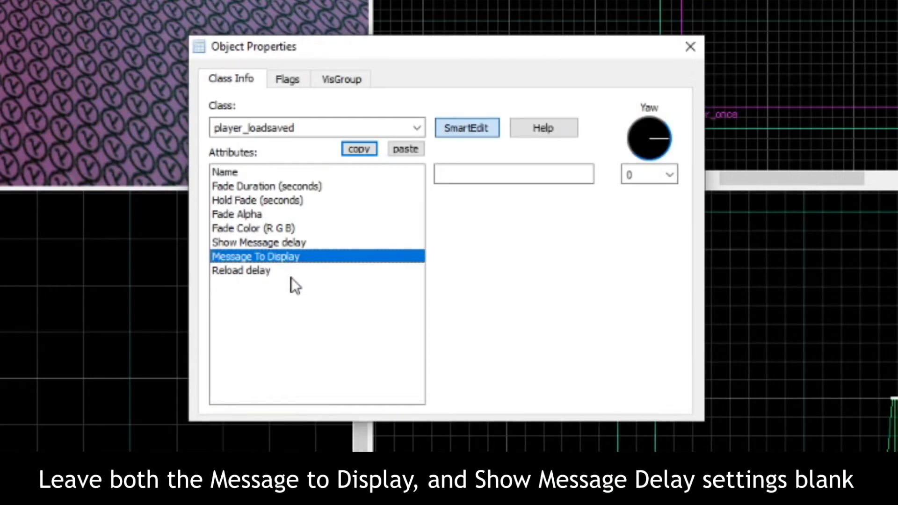
Set the player_loadsaved entity's Reload delay to 0.5 and its Name to Fall, and close its properties
click(291, 271)
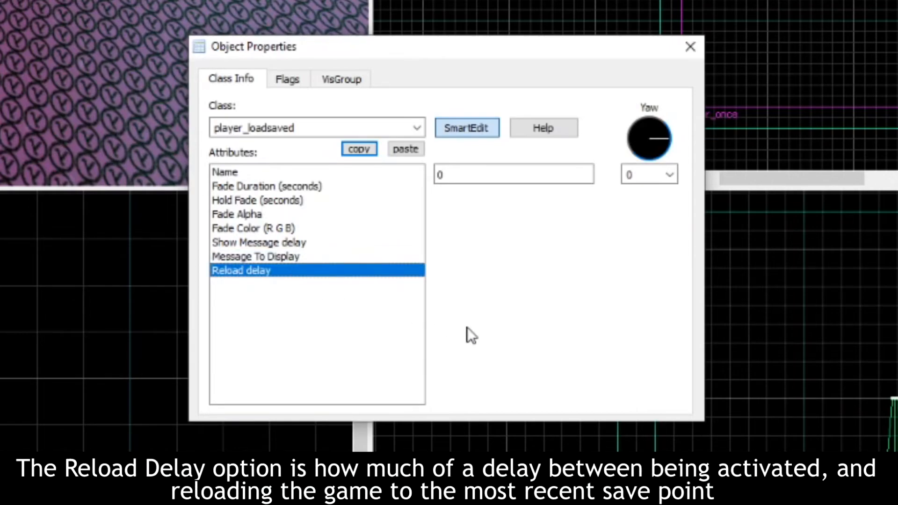
click(463, 174)
text(.5)
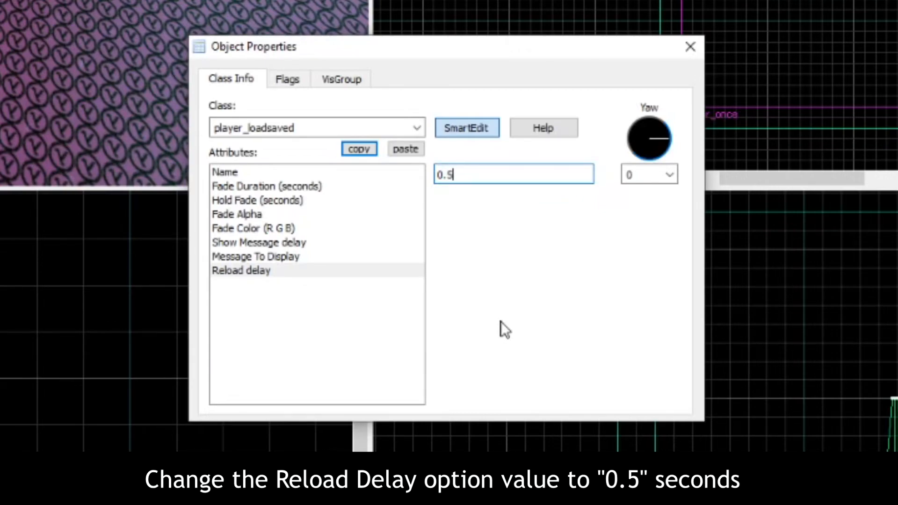
click(285, 173)
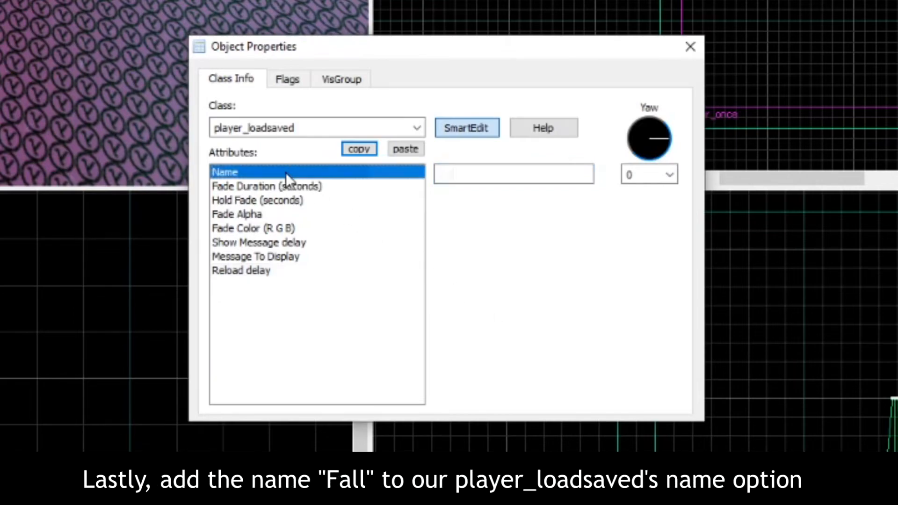
click(451, 180)
text(Fall)
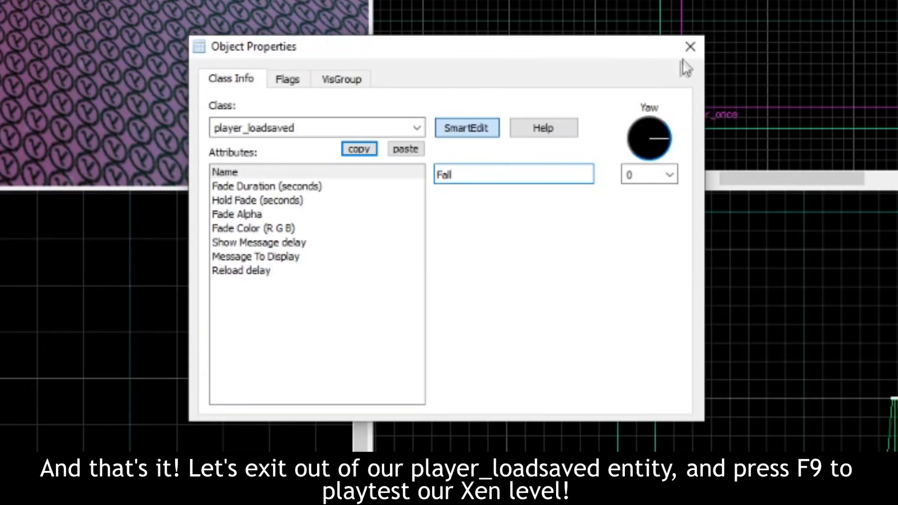
click(690, 48)
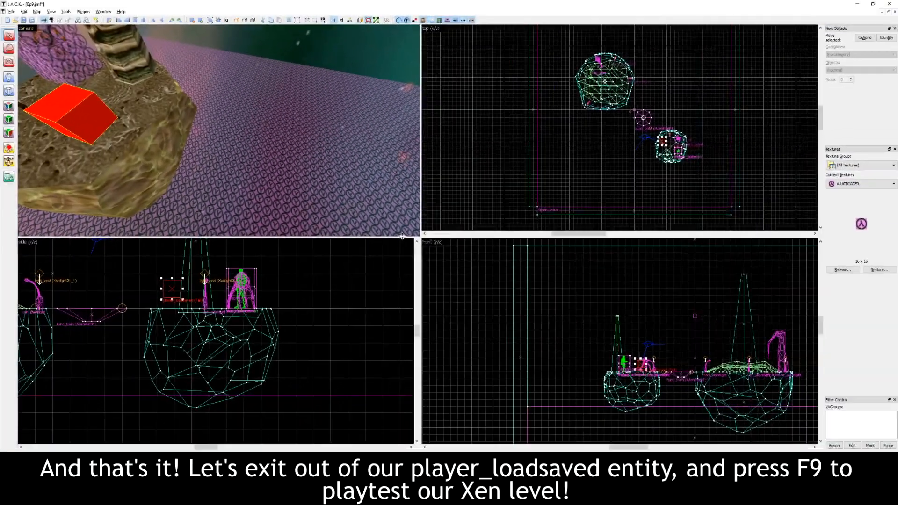
Compile and run the map with CSG, BSP, VIS and LIGHT all set to Normal
key(F9)
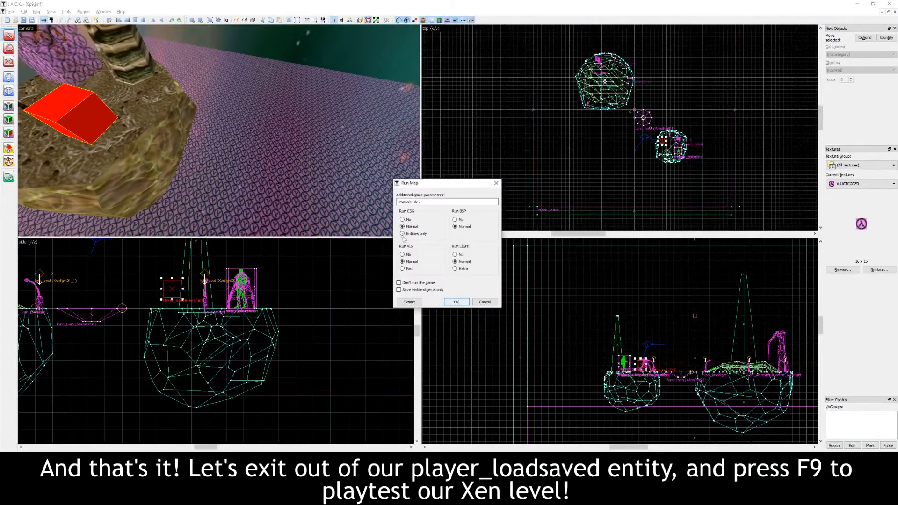
click(457, 302)
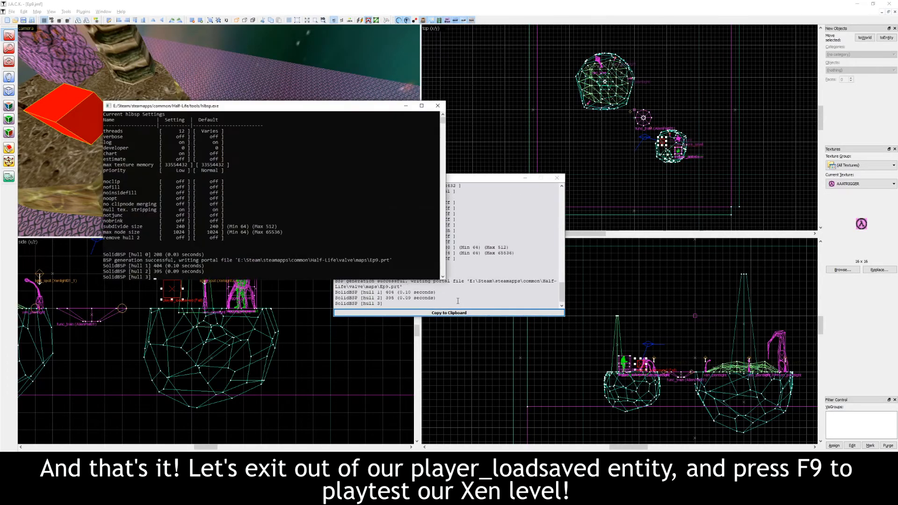